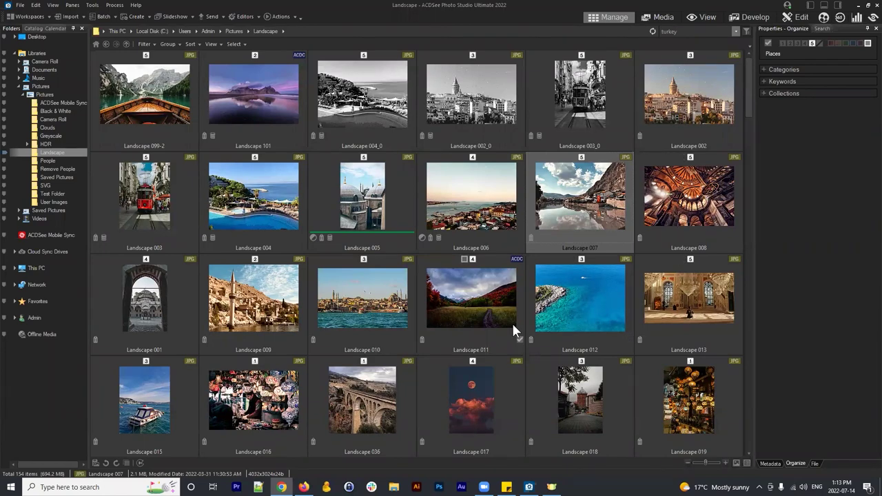
# Check the catalog groups, return to the folder tree, and slightly enlarge the Landscape folder's thumbnails.
pyautogui.click(33, 29)
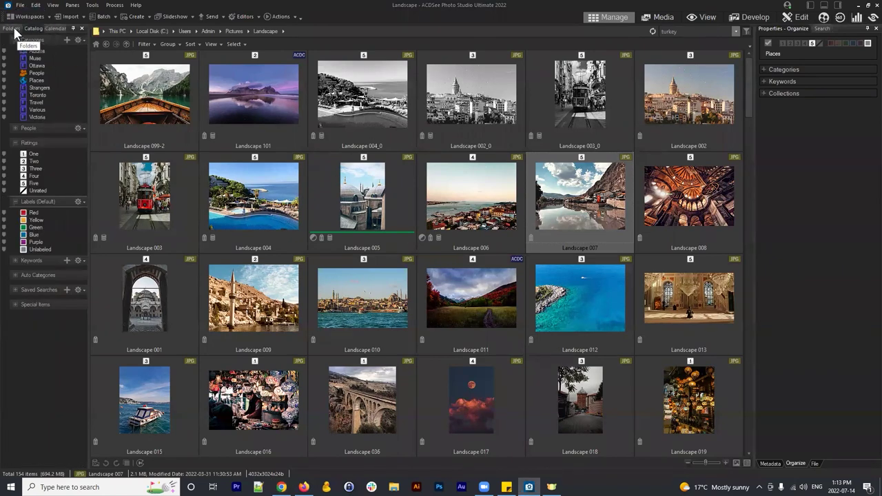
pyautogui.click(11, 29)
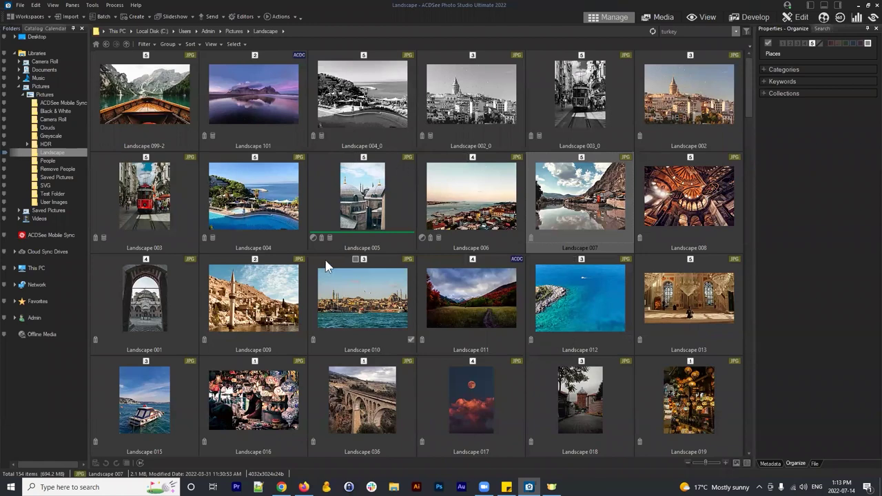
pyautogui.click(353, 109)
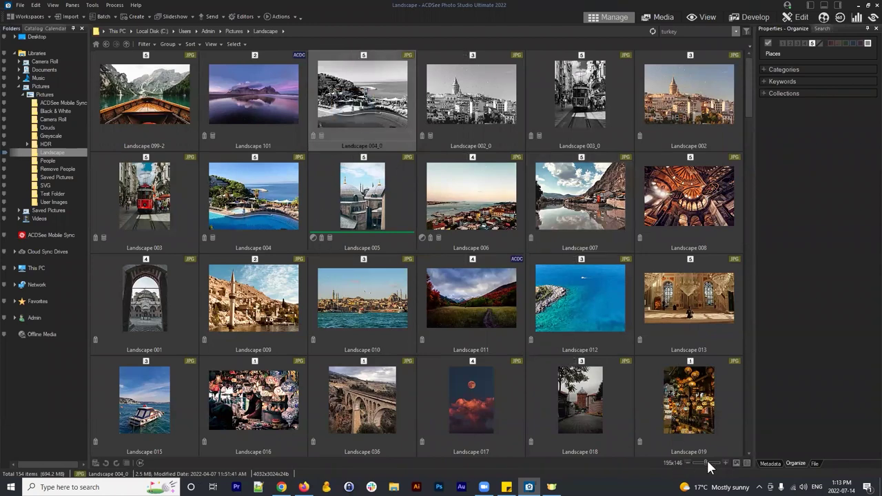
pyautogui.moveTo(706, 461)
pyautogui.mouseDown()
pyautogui.moveTo(719, 462)
pyautogui.moveTo(705, 462)
pyautogui.mouseUp()
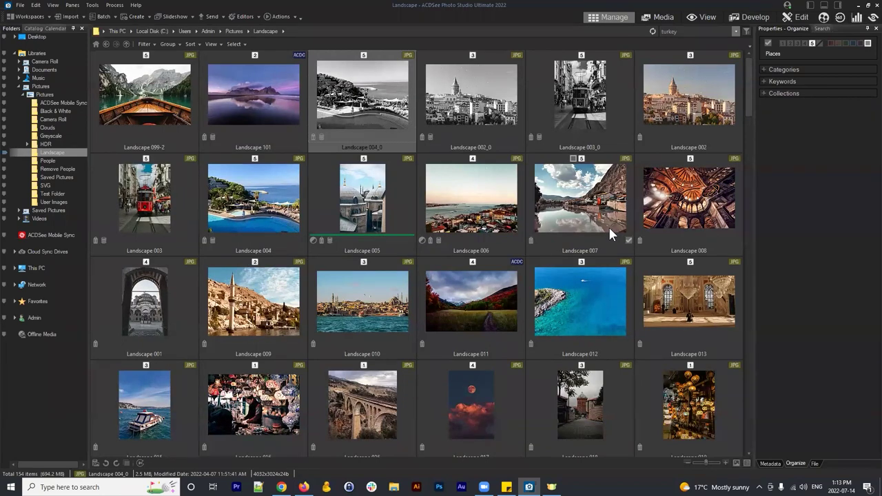
# List all photos rated Five from the catalog and look through them.
pyautogui.click(483, 109)
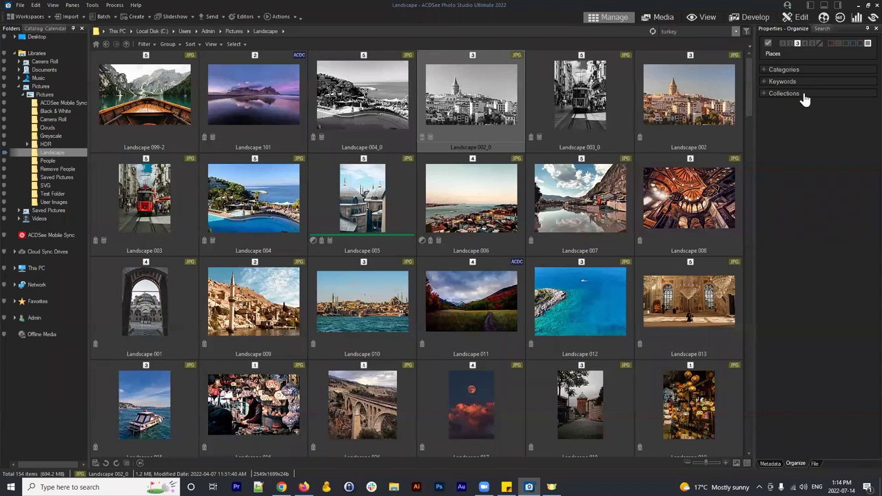
pyautogui.click(807, 45)
pyautogui.click(35, 29)
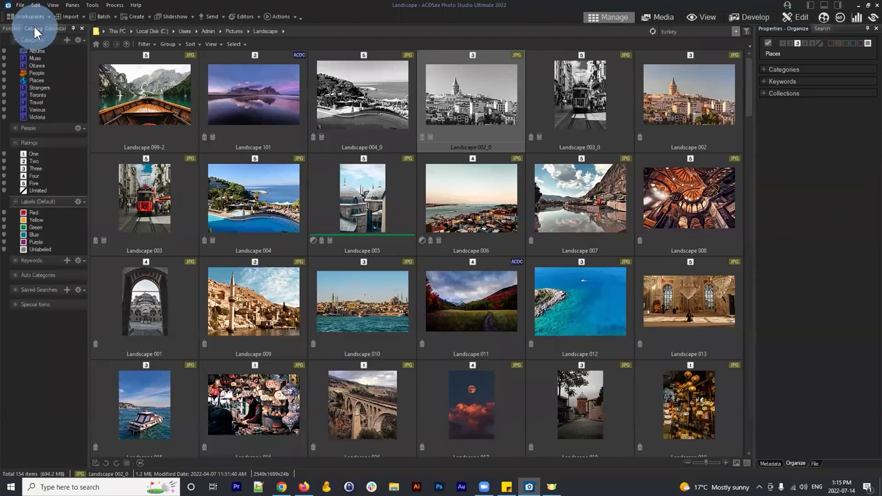
pyautogui.click(33, 180)
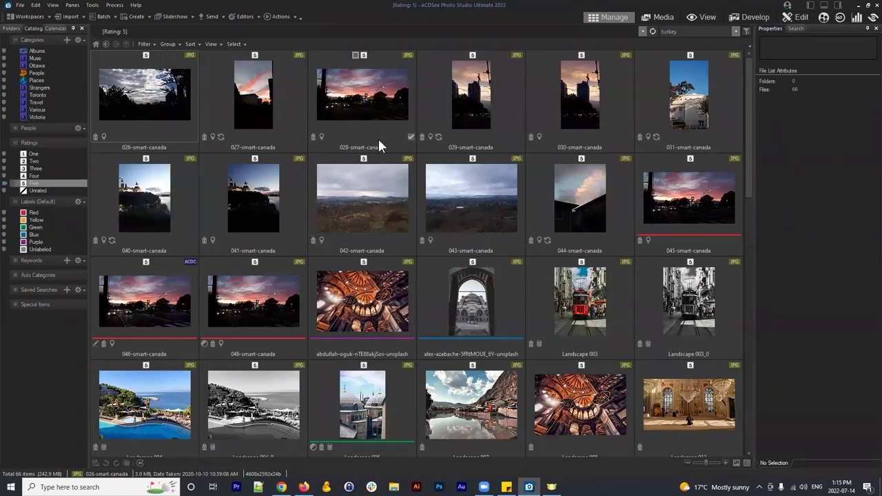
pyautogui.scroll(-4, 386, 138)
pyautogui.scroll(-2, 378, 197)
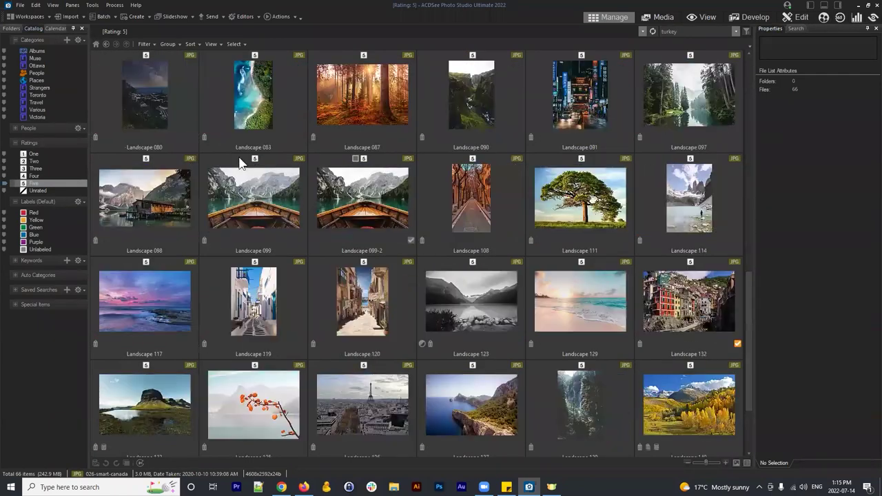
pyautogui.scroll(6, 502, 170)
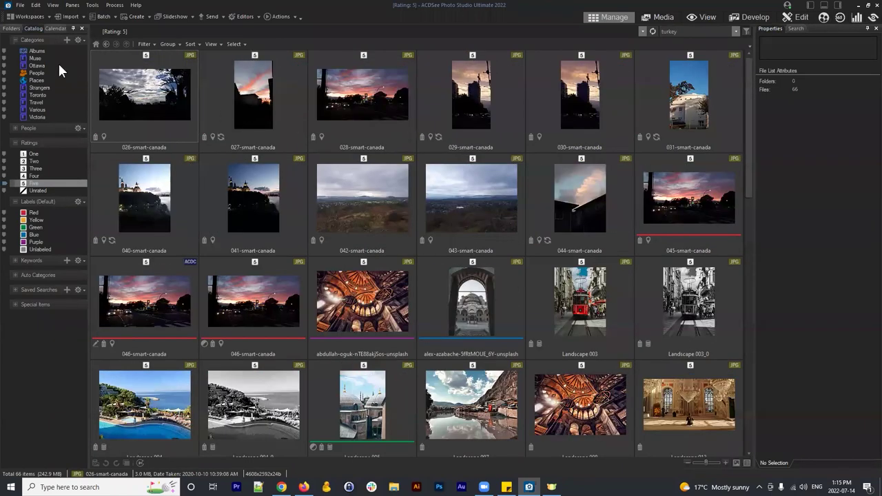
# Return to the Landscape folder and check the keywords assigned to the Landscape 003_0 photo.
pyautogui.click(11, 29)
pyautogui.click(58, 155)
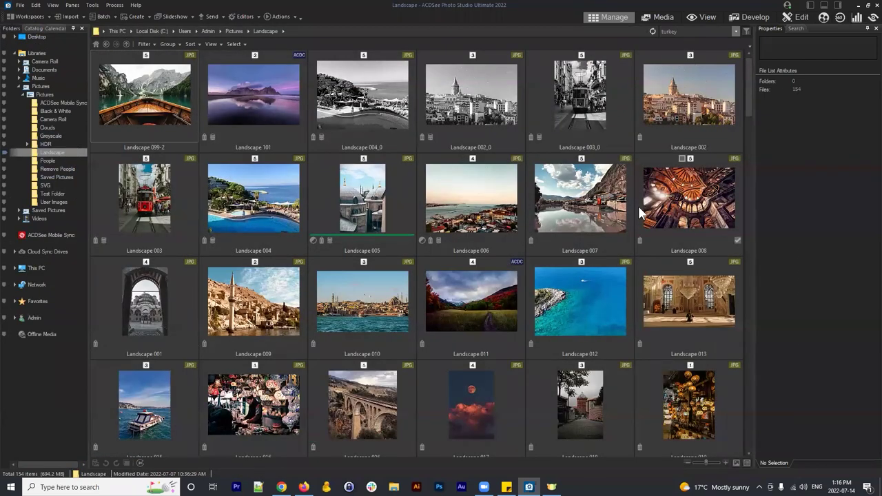
pyautogui.click(584, 114)
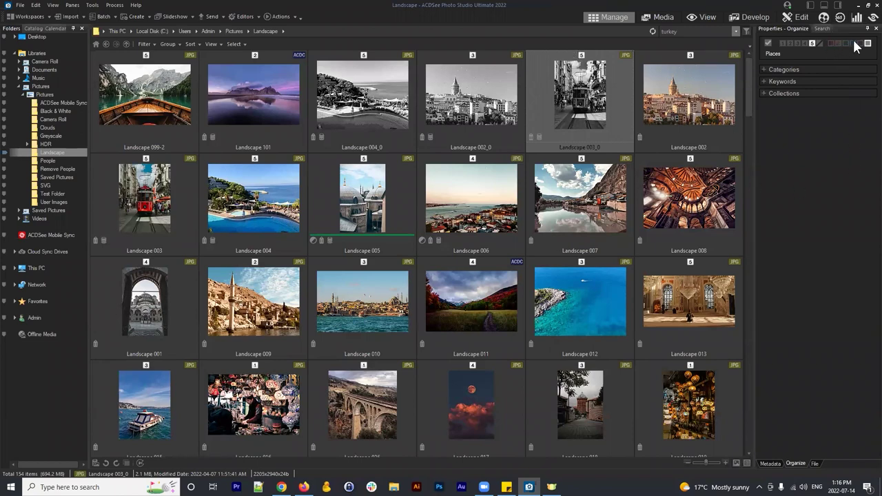
pyautogui.click(774, 82)
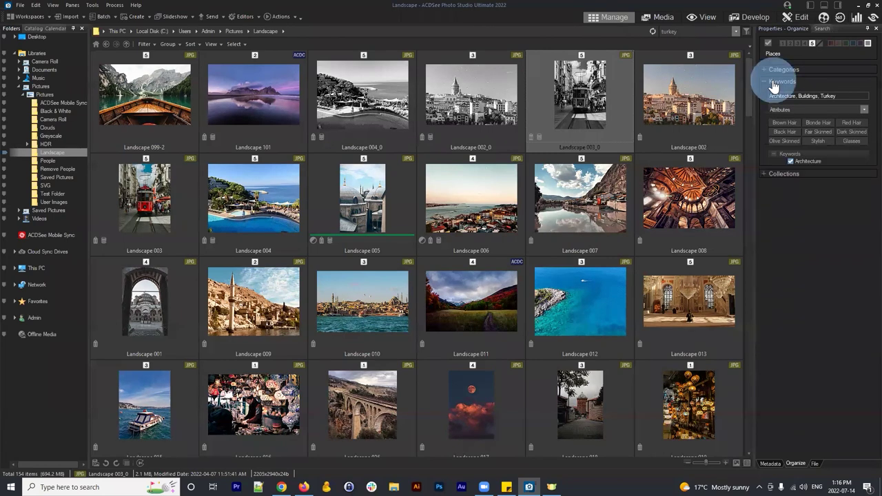
pyautogui.click(773, 83)
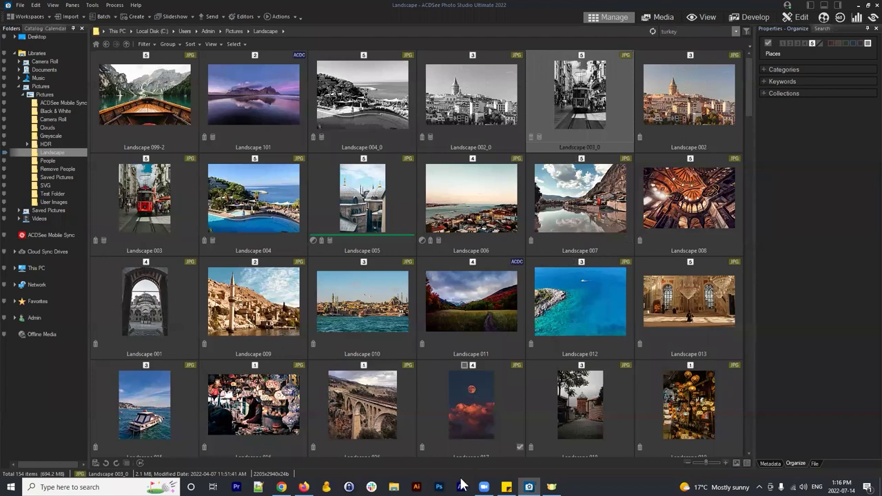
# Launch the Snipping Tool and reposition its window over the photo thumbnails.
pyautogui.click(91, 487)
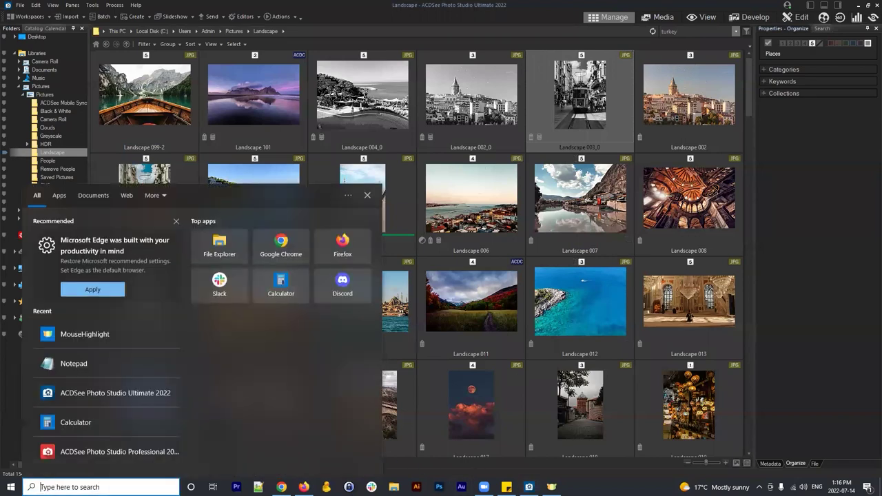
pyautogui.write('snipping')
pyautogui.press('Return')
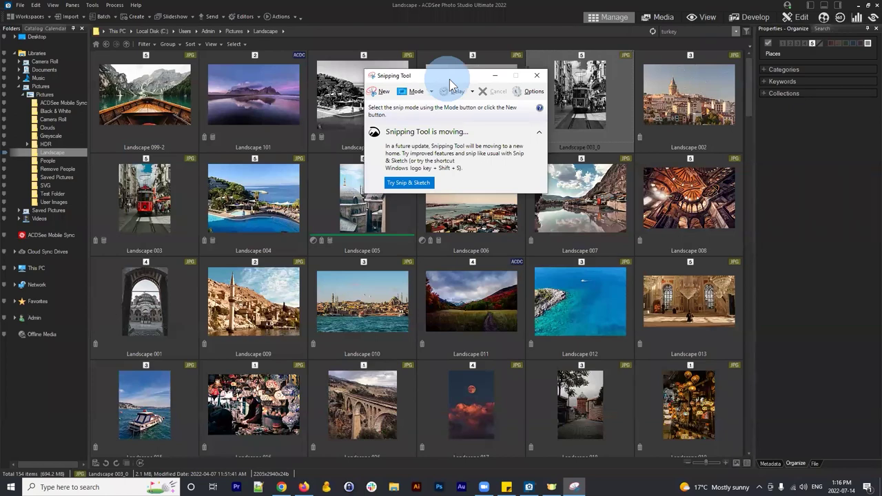
pyautogui.moveTo(449, 83); pyautogui.dragTo(540, 139)
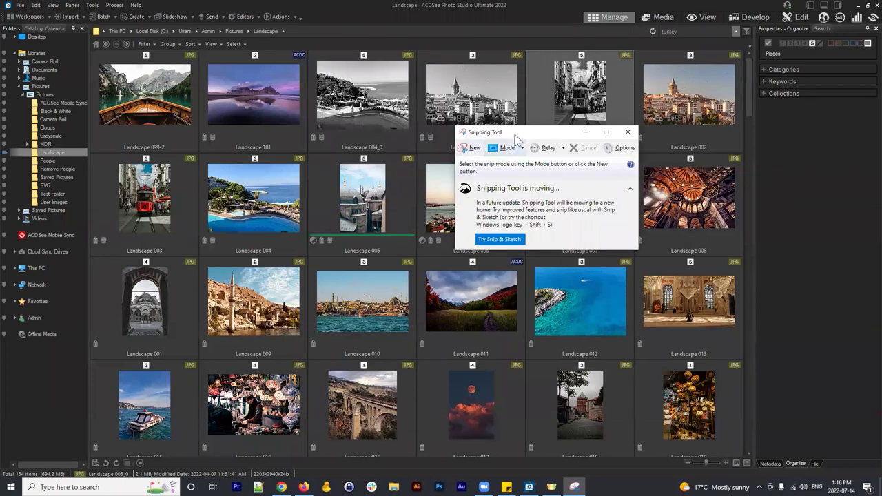
pyautogui.click(515, 138)
pyautogui.moveTo(514, 136); pyautogui.dragTo(500, 139)
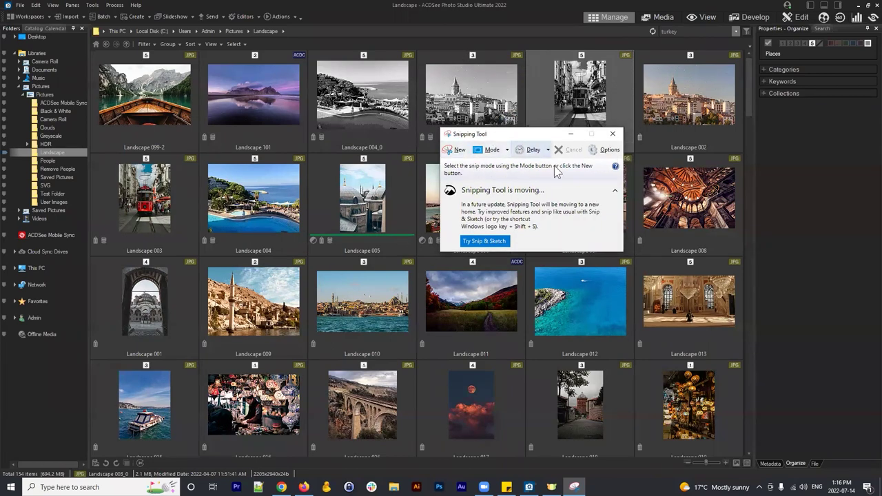
pyautogui.click(530, 136)
pyautogui.moveTo(530, 133); pyautogui.dragTo(520, 136)
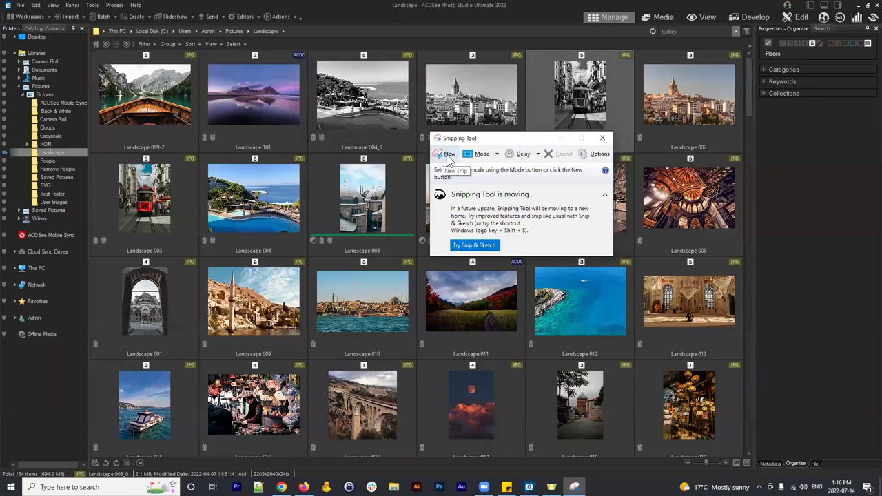
# Capture a rectangular snip of the Folders pane and close it without saving.
pyautogui.click(448, 155)
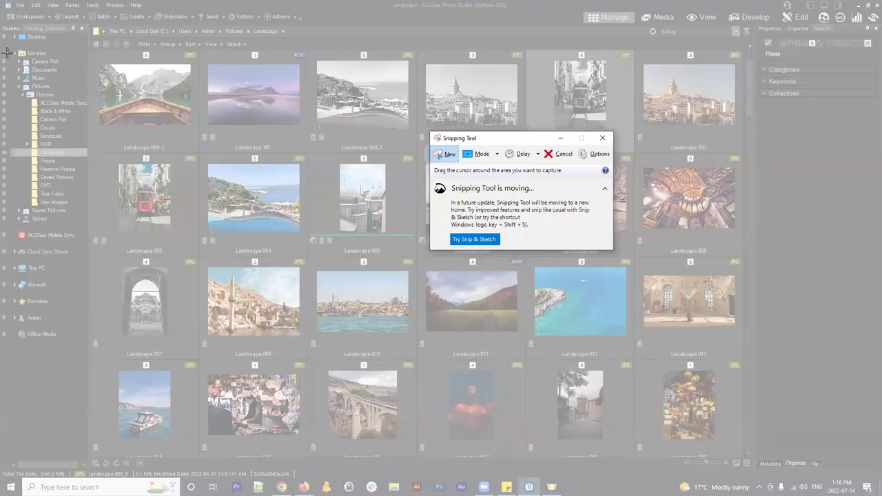
pyautogui.moveTo(5, 26); pyautogui.dragTo(90, 463)
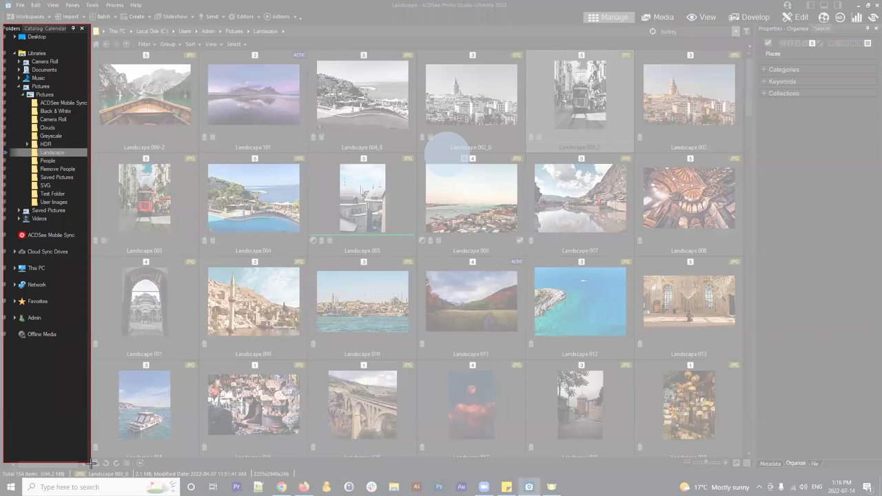
pyautogui.moveTo(91, 463); pyautogui.dragTo(89, 464)
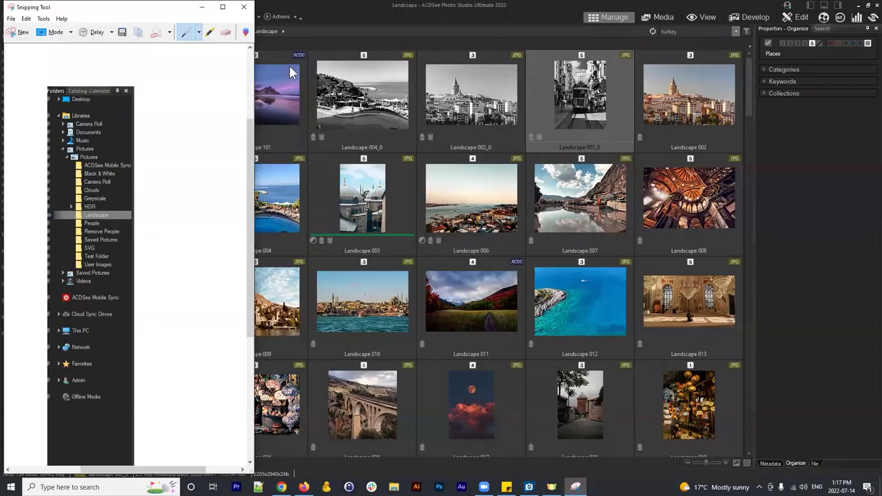
pyautogui.click(244, 7)
pyautogui.click(166, 248)
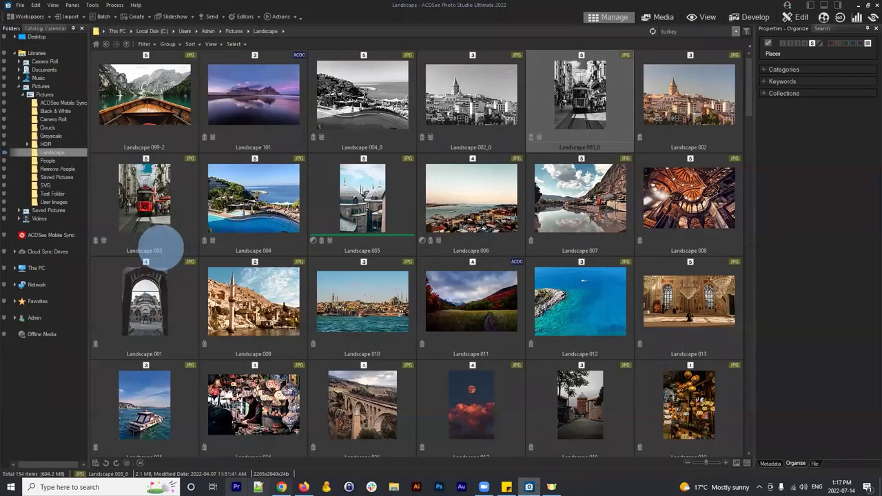
# Reopen the Snipping Tool, outline the Properties pane for a new snip, and discard the result.
pyautogui.click(121, 486)
pyautogui.write('snippi')
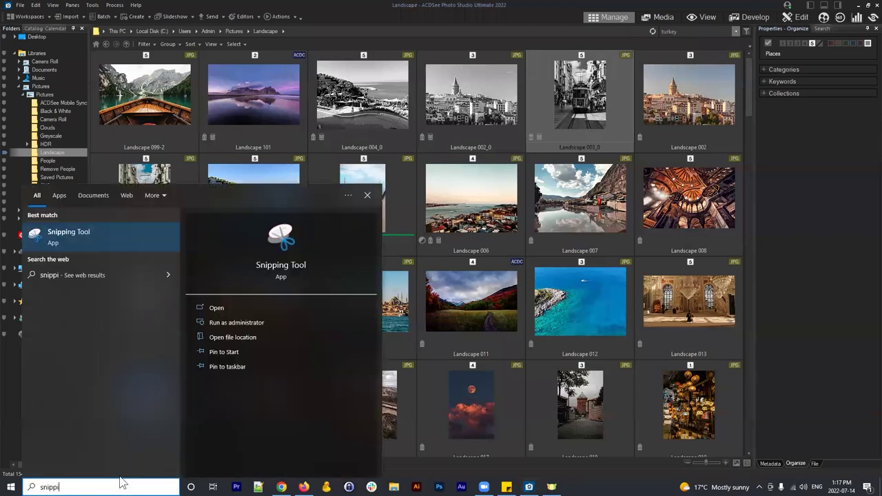
pyautogui.press('Return')
pyautogui.click(452, 155)
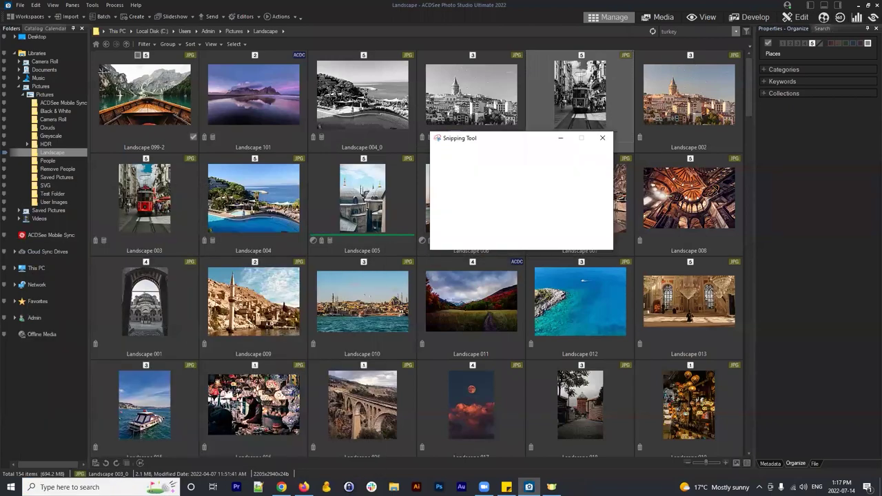
pyautogui.moveTo(93, 50); pyautogui.dragTo(668, 370)
pyautogui.click(65, 32)
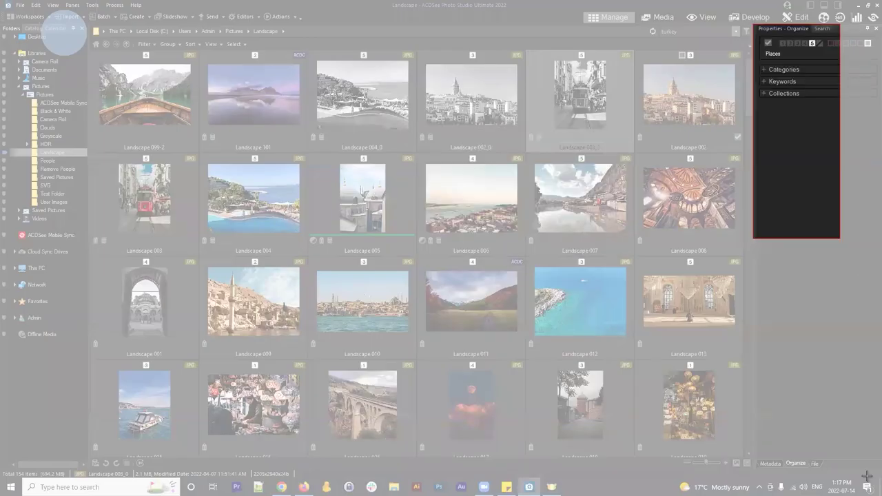
pyautogui.moveTo(867, 475); pyautogui.dragTo(874, 470)
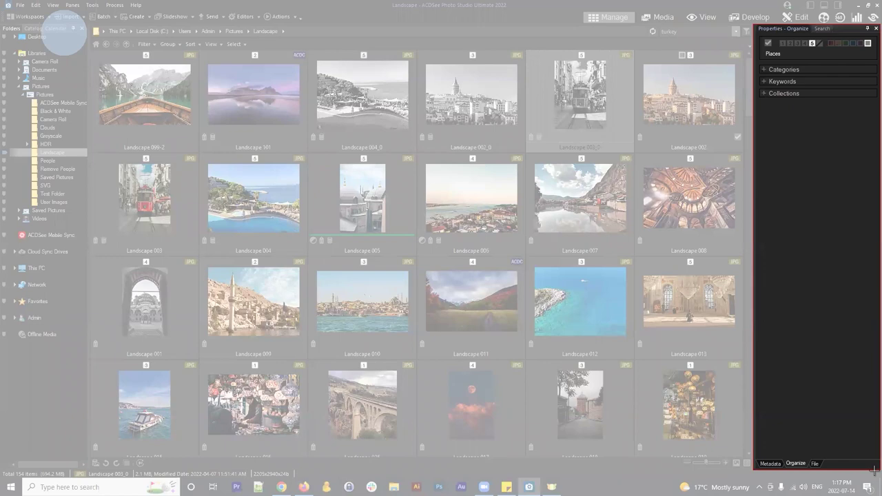
pyautogui.moveTo(874, 469); pyautogui.dragTo(874, 469)
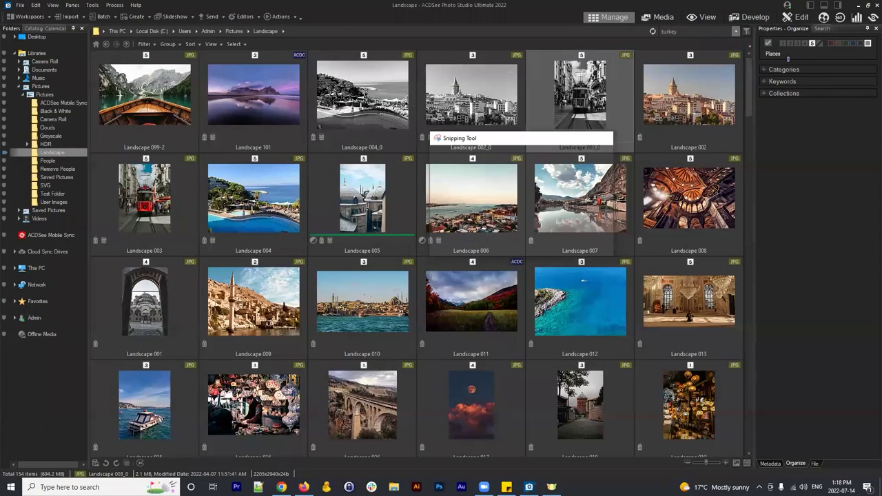
pyautogui.click(867, 7)
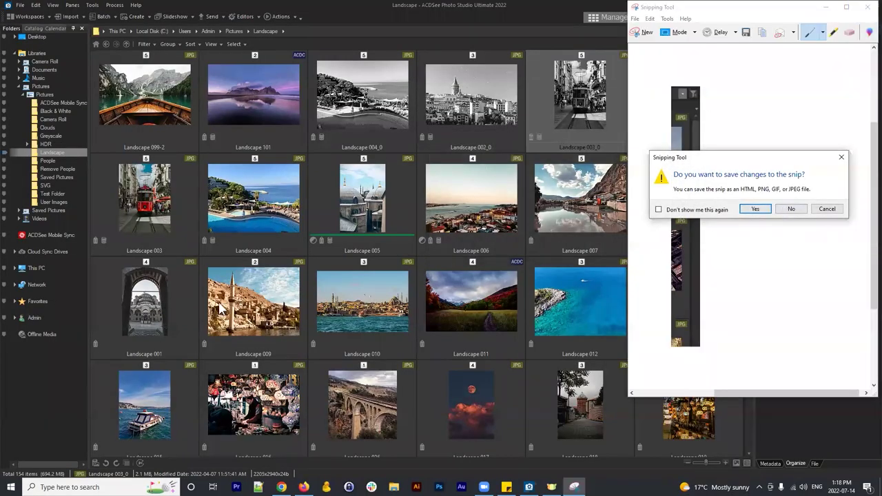
pyautogui.click(790, 209)
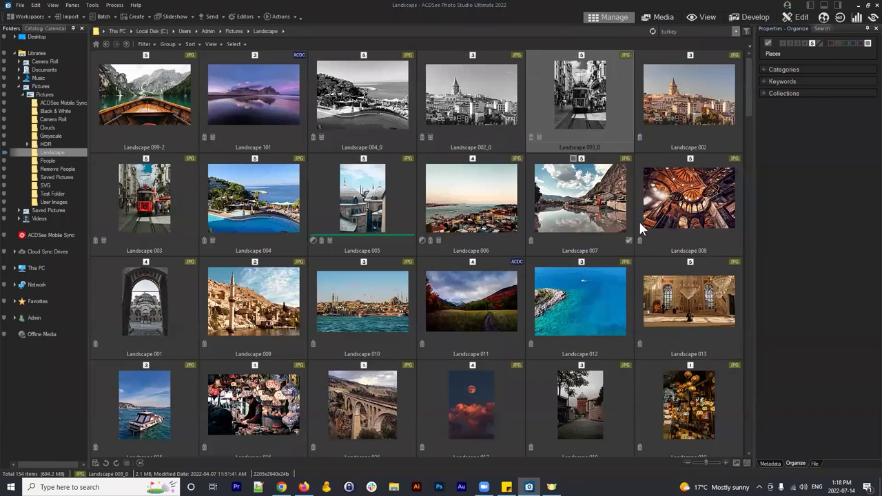
# Select the Landscape 005 photo and return to ACDSee from the This PC window in File Explorer.
pyautogui.click(321, 238)
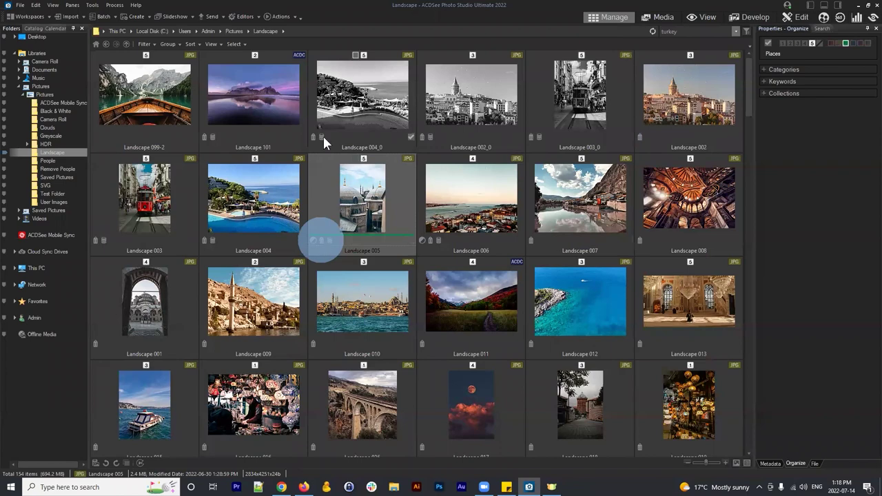
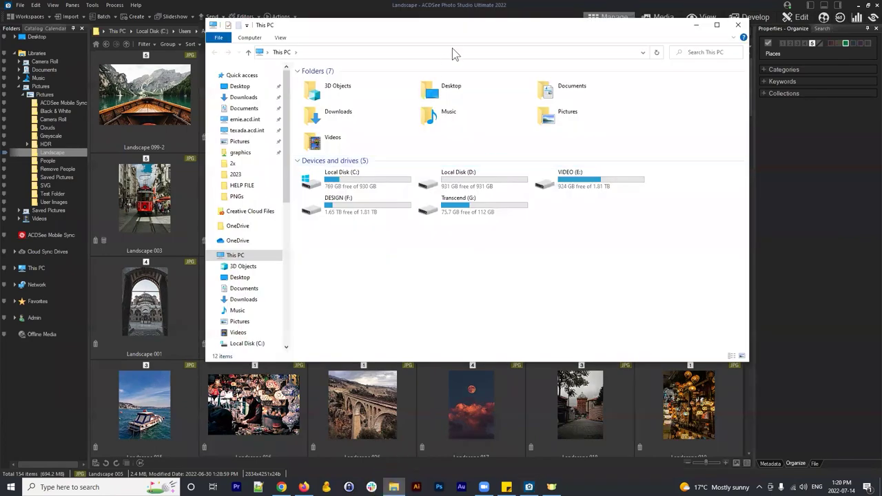
pyautogui.click(461, 34)
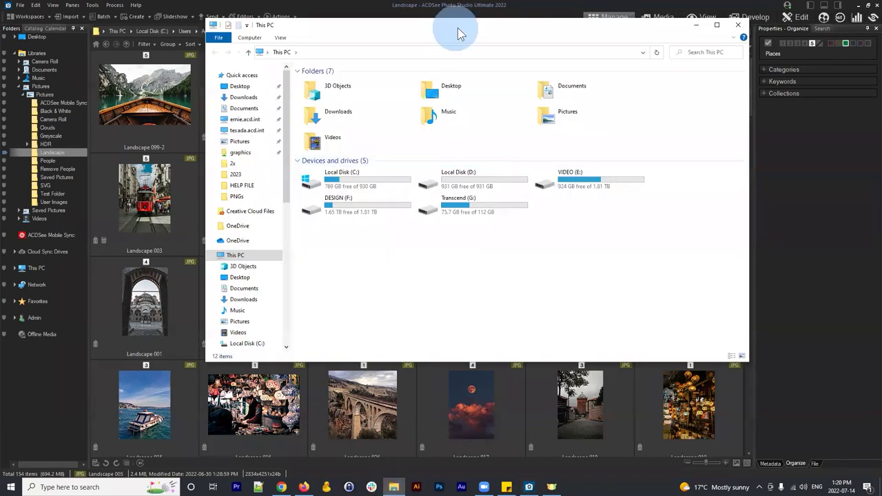
pyautogui.click(759, 75)
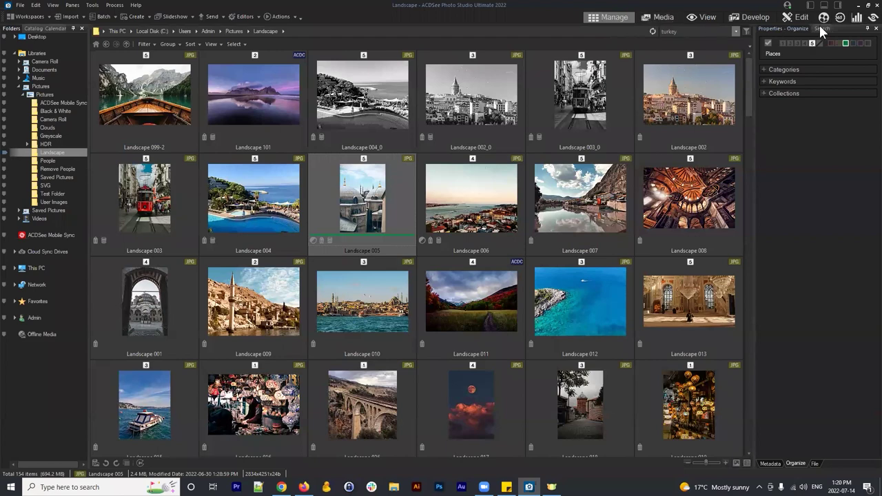
# Show the contents of the Desktop and the Libraries from the folder tree in Manage mode.
pyautogui.click(606, 18)
pyautogui.click(42, 37)
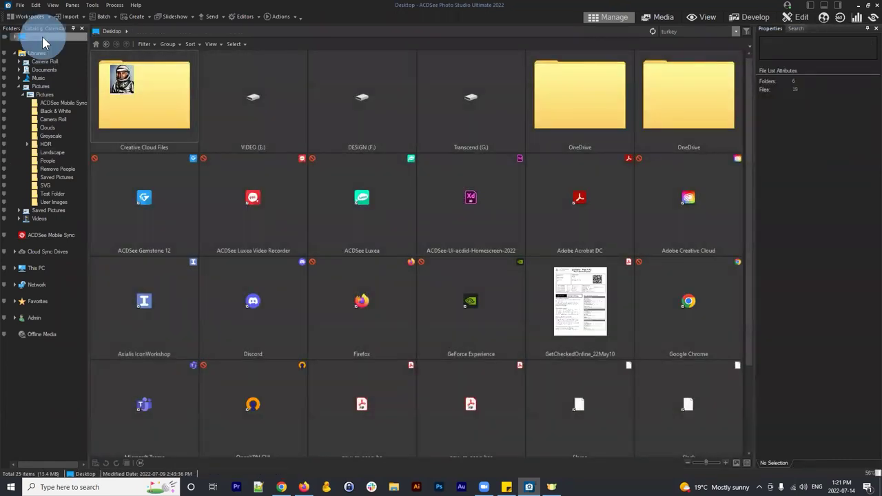
pyautogui.click(36, 53)
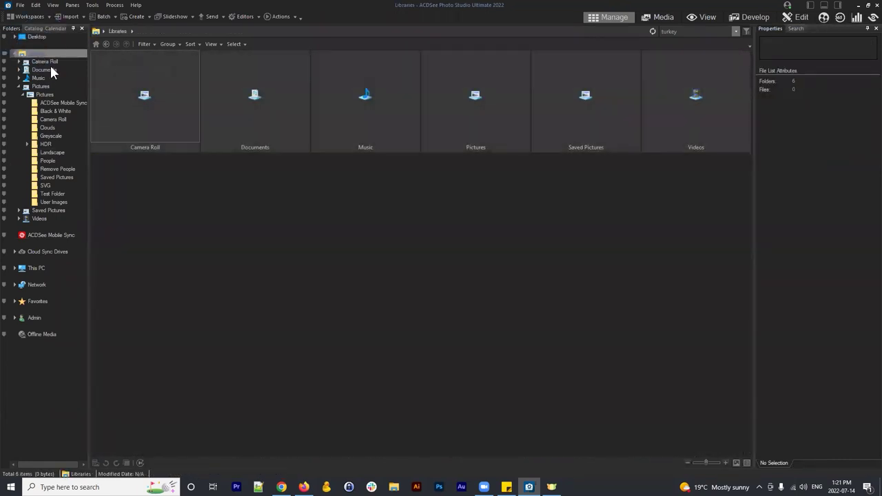
# Open the Pictures library and its Pictures subfolder from the Libraries list, and return to the library level.
pyautogui.click(461, 325)
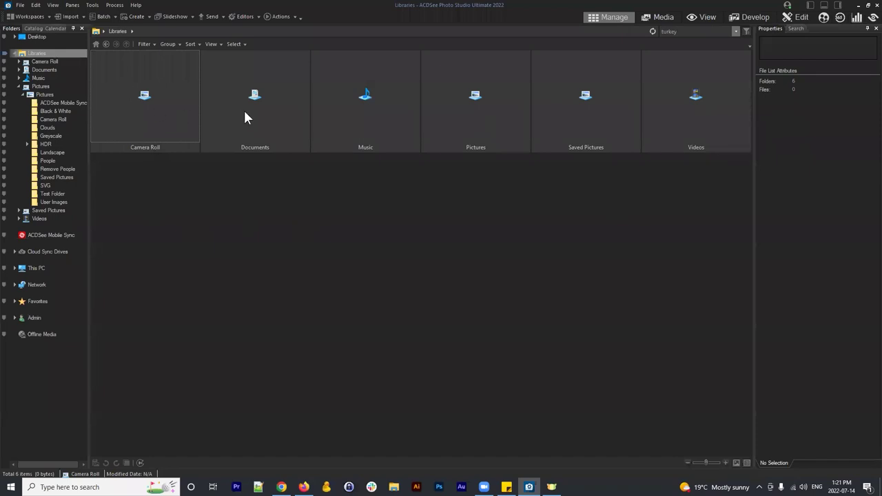
pyautogui.doubleClick(484, 100)
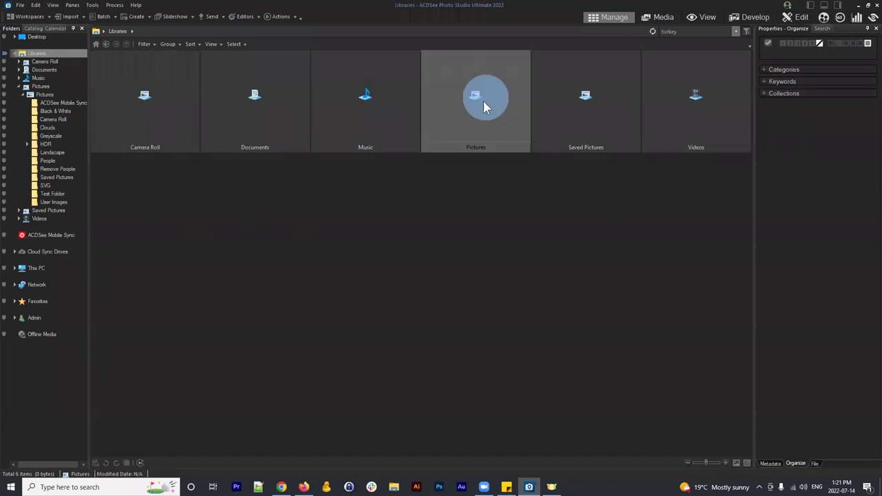
pyautogui.click(147, 87)
pyautogui.doubleClick(146, 87)
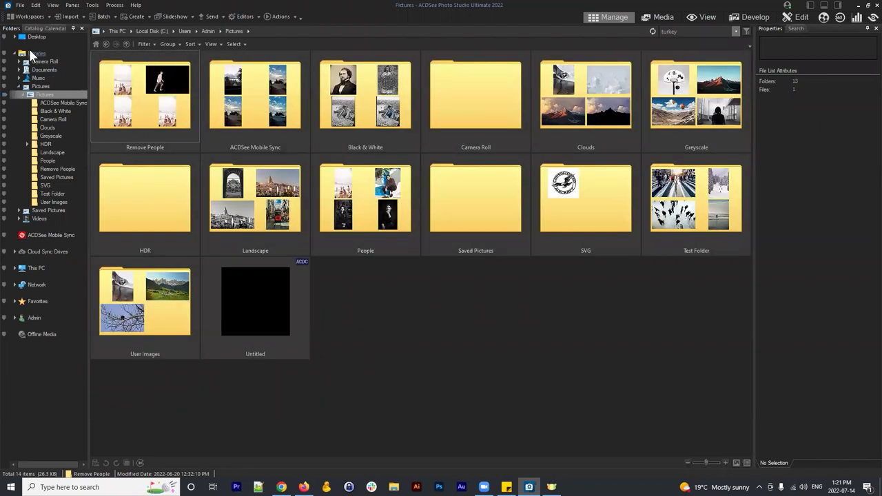
pyautogui.click(559, 300)
pyautogui.click(106, 43)
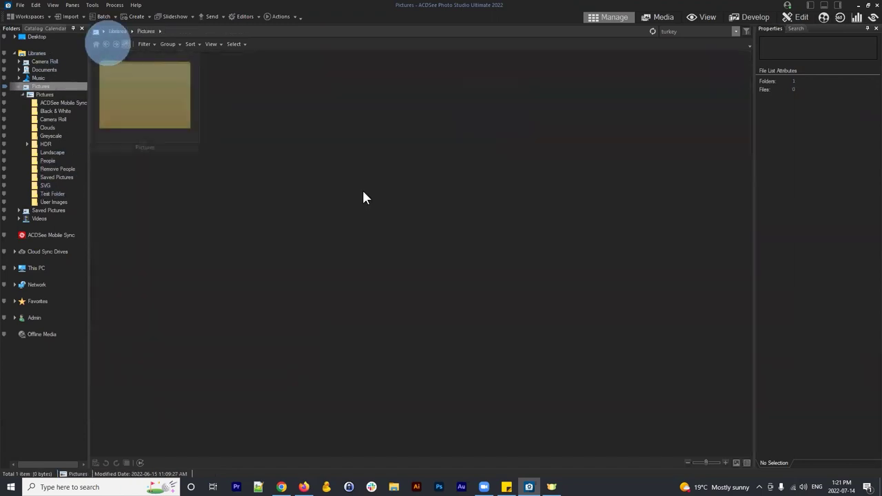
# Show the Landscape folder, return to the Pictures folder inside the Pictures library, and select its Black & White folder.
pyautogui.click(47, 153)
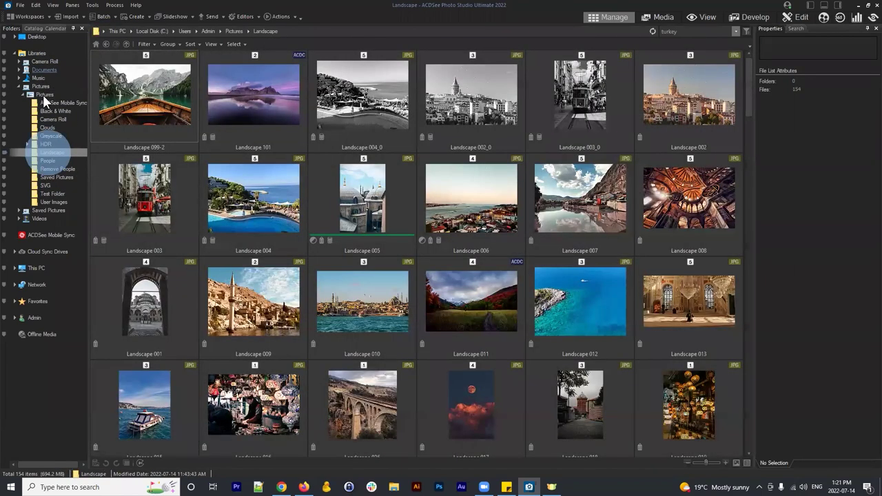
pyautogui.click(43, 95)
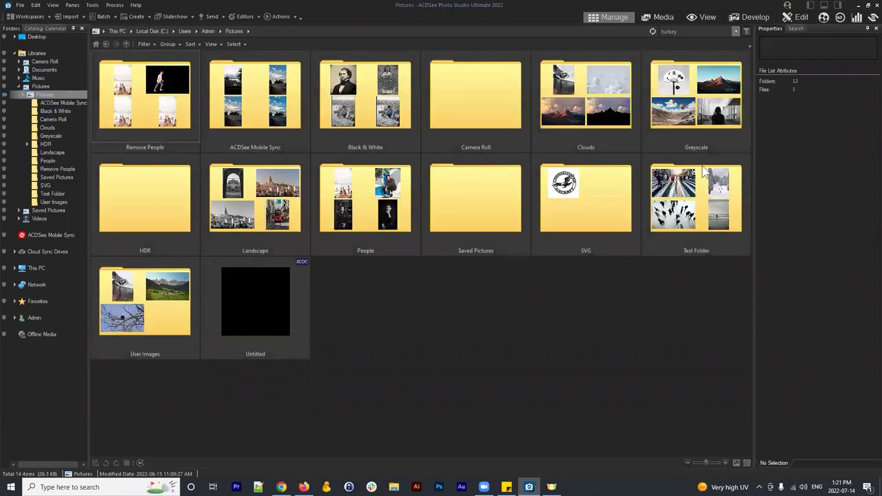
pyautogui.click(144, 100)
pyautogui.click(345, 80)
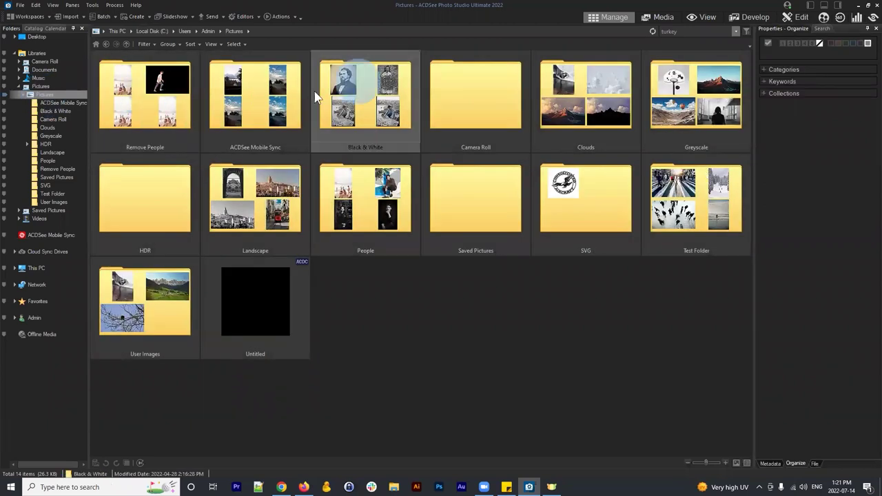
pyautogui.click(423, 86)
pyautogui.click(339, 91)
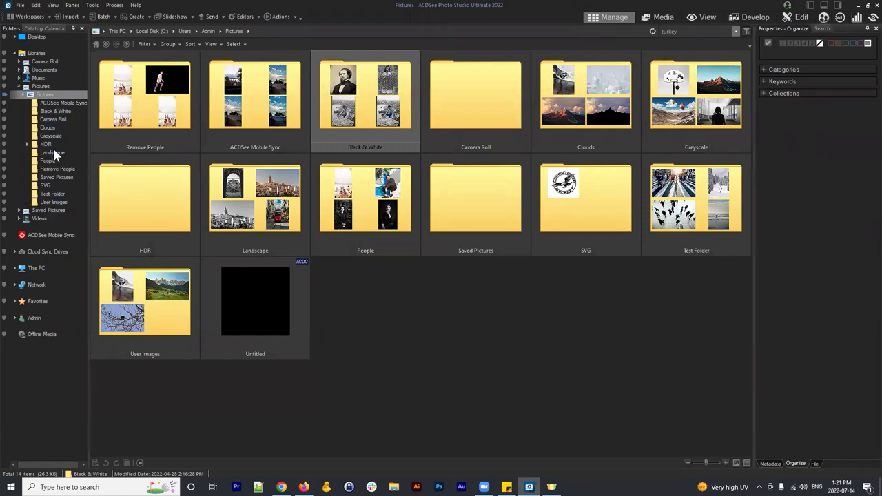
# Open the Landscape folder from the folder tree and select the Landscape 003_0 photo.
pyautogui.click(50, 153)
pyautogui.click(522, 102)
pyautogui.click(549, 102)
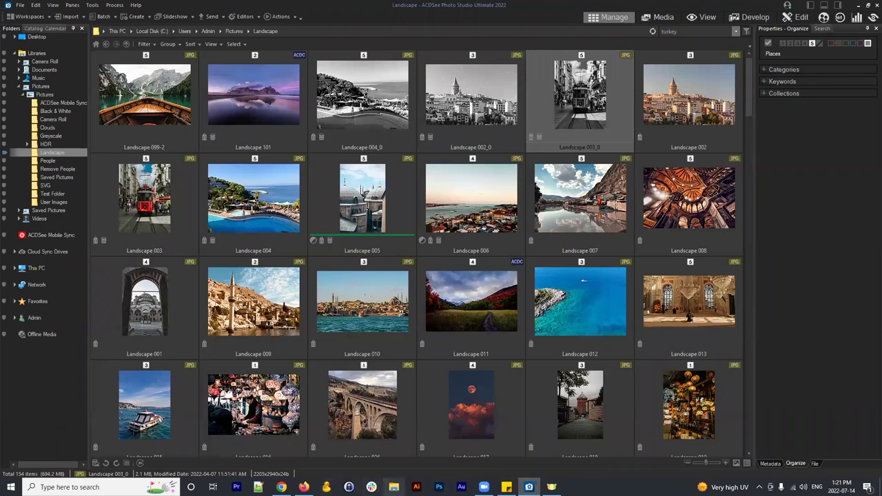
# Switch to File Explorer and open the Landscape folder inside Pictures.
pyautogui.click(393, 487)
pyautogui.click(577, 74)
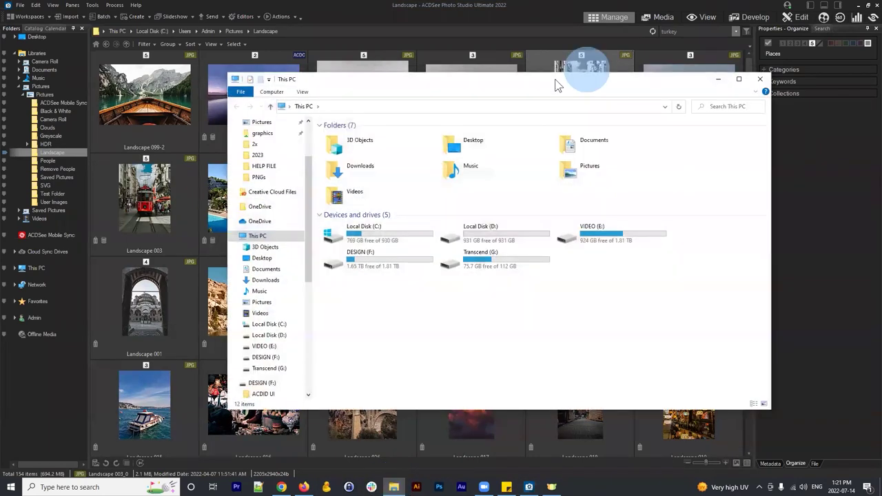
pyautogui.moveTo(577, 79); pyautogui.dragTo(608, 60)
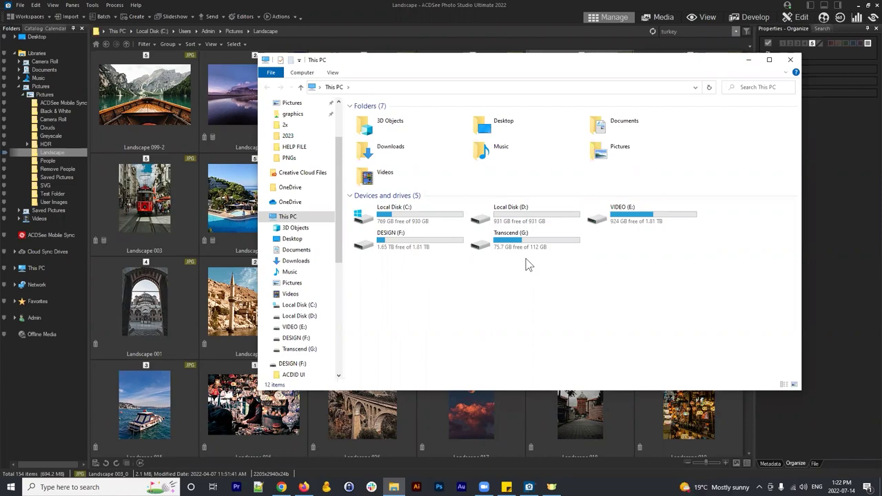
pyautogui.doubleClick(601, 150)
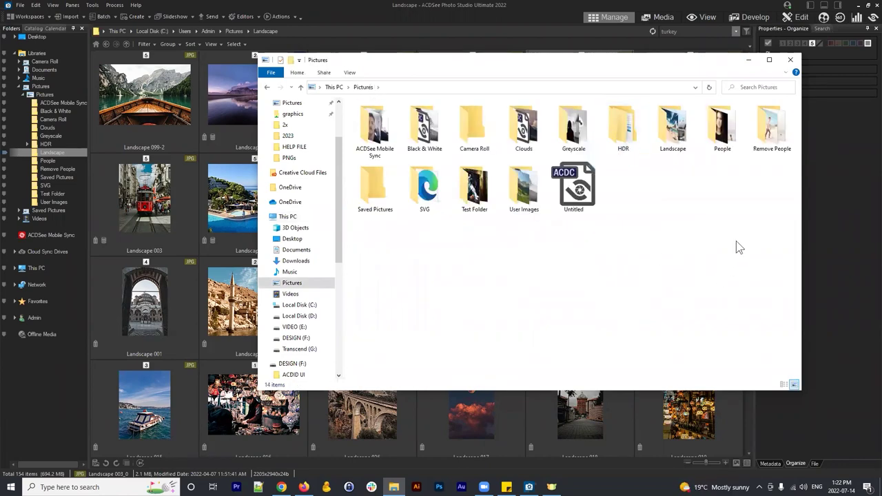
pyautogui.doubleClick(669, 130)
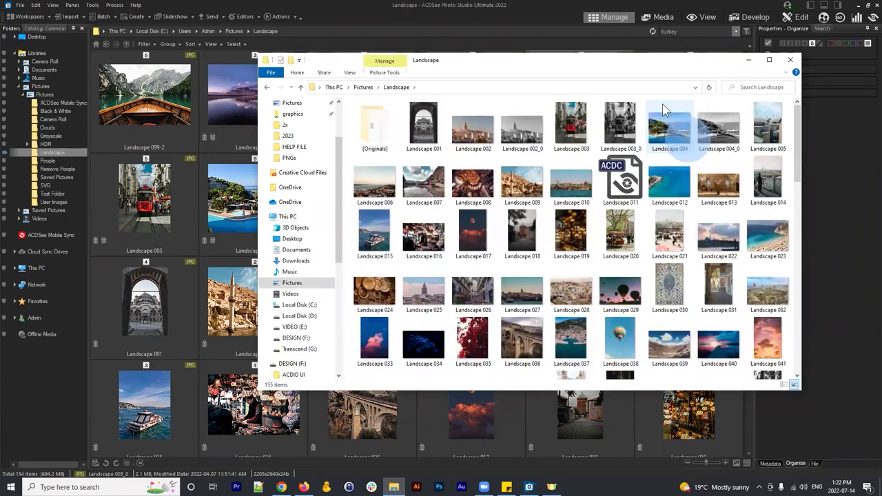
# Reposition the File Explorer window showing Landscape so the first row of ACDSee's file list is uncovered.
pyautogui.click(528, 67)
pyautogui.click(538, 69)
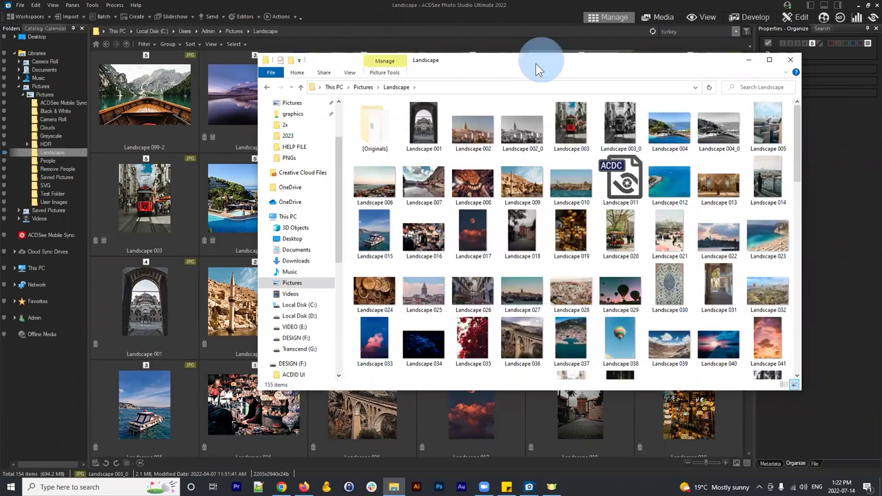
pyautogui.moveTo(536, 64); pyautogui.dragTo(428, 112)
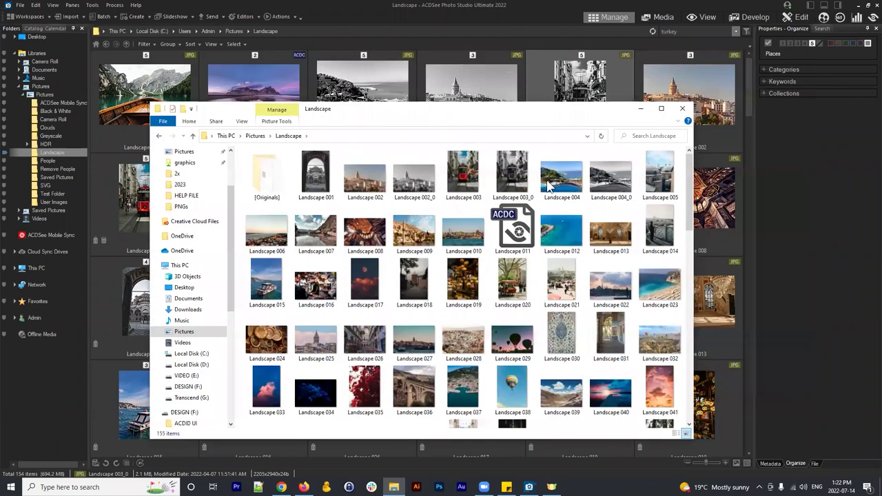
pyautogui.moveTo(509, 113); pyautogui.dragTo(414, 198)
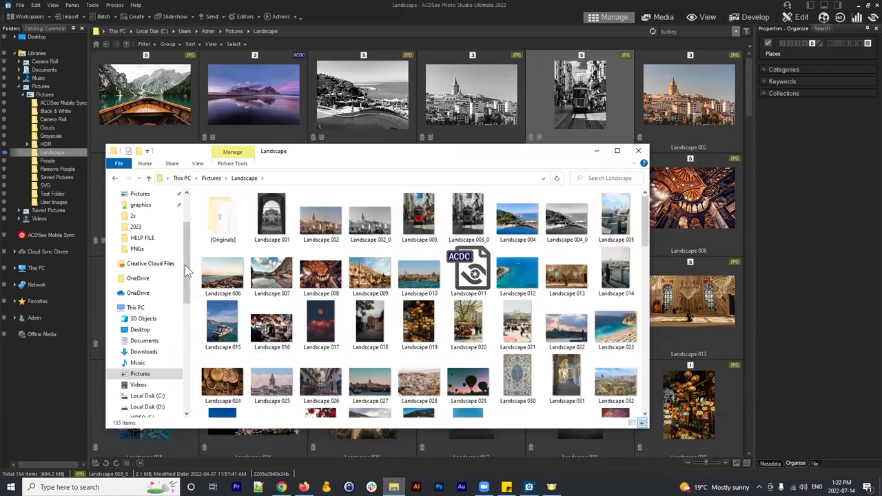
# Open a second File Explorer window, place it beside the Landscape window, and show the People folder inside Pictures.
pyautogui.click(394, 487)
pyautogui.rightClick(393, 487)
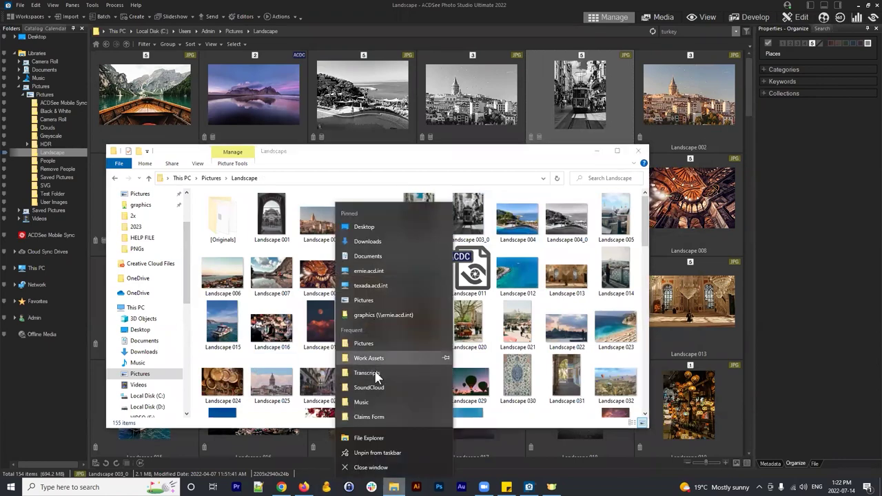
pyautogui.click(368, 439)
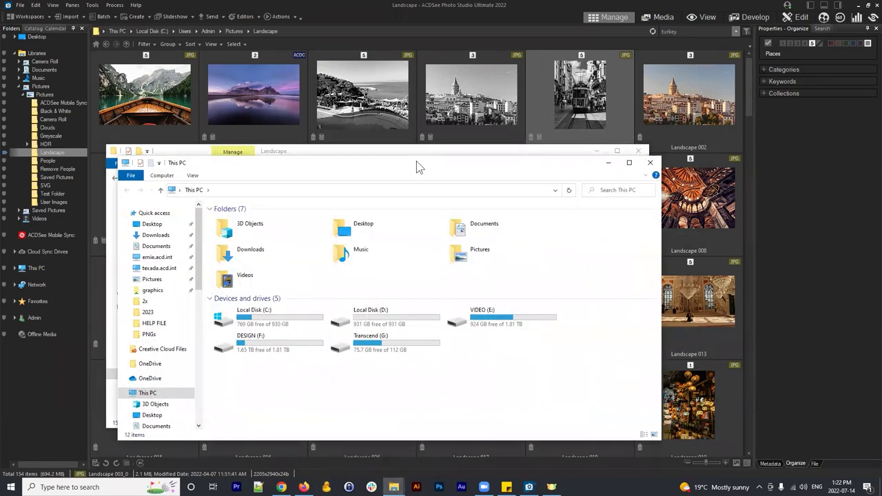
pyautogui.moveTo(418, 164); pyautogui.dragTo(611, 161)
pyautogui.doubleClick(615, 240)
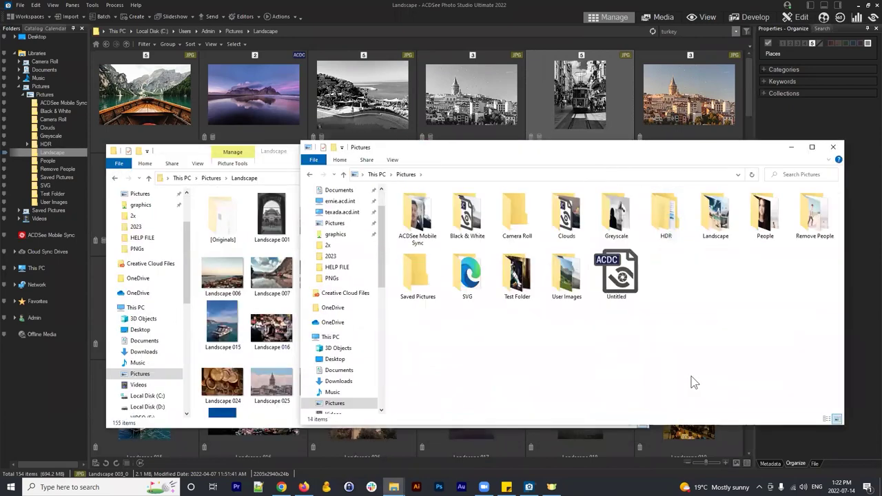
pyautogui.doubleClick(764, 214)
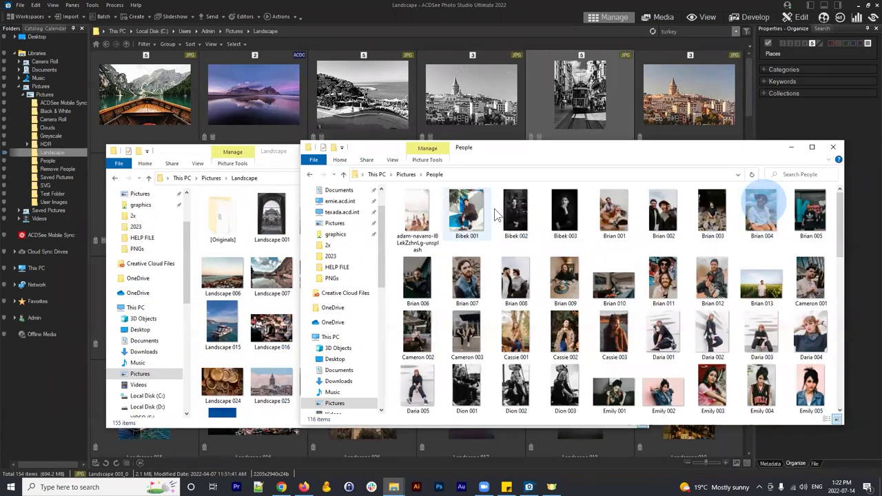
# Copy the first three photos of the People folder into the Landscape folder, closing the People window.
pyautogui.click(407, 217)
pyautogui.keyDown('shift'); pyautogui.click(516, 211); pyautogui.keyUp('shift')
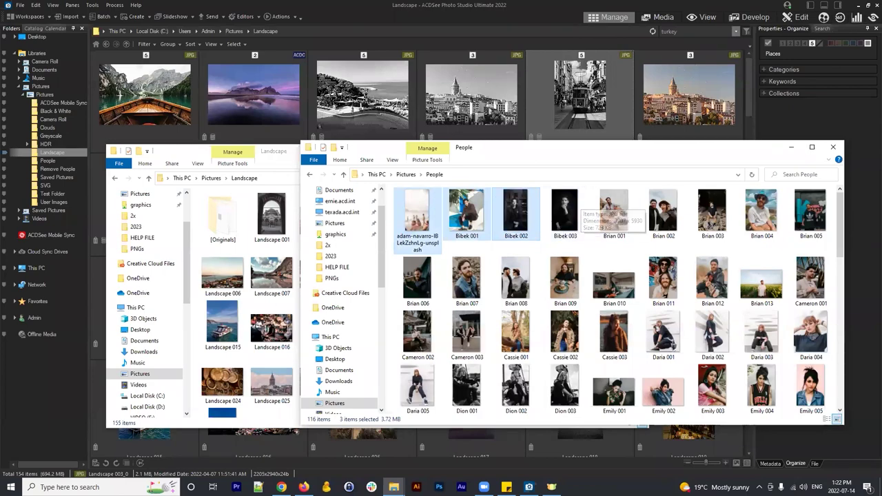
pyautogui.click(834, 147)
pyautogui.click(464, 151)
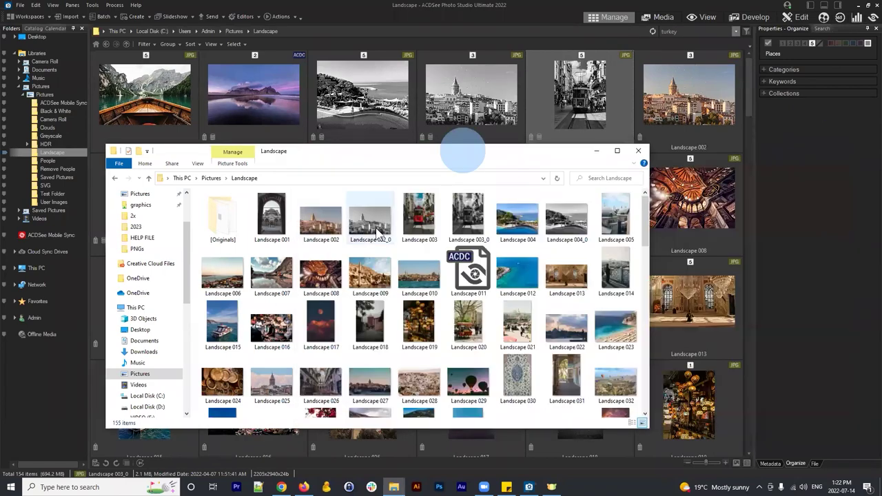
pyautogui.hotkey('ctrl', 'v')
pyautogui.click(517, 379)
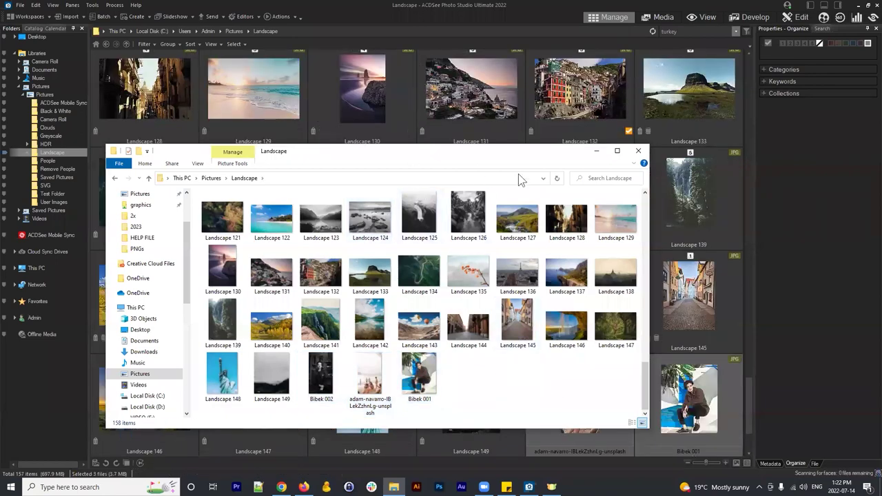
# Minimize File Explorer and view the newly copied photos at the end of ACDSee's Landscape file list, clearing their selection.
pyautogui.click(595, 153)
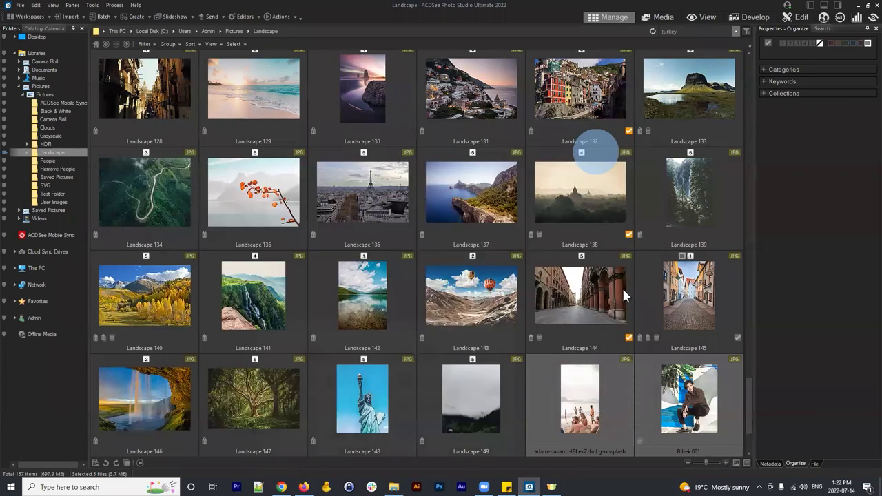
pyautogui.scroll(-2, 478, 402)
pyautogui.click(480, 403)
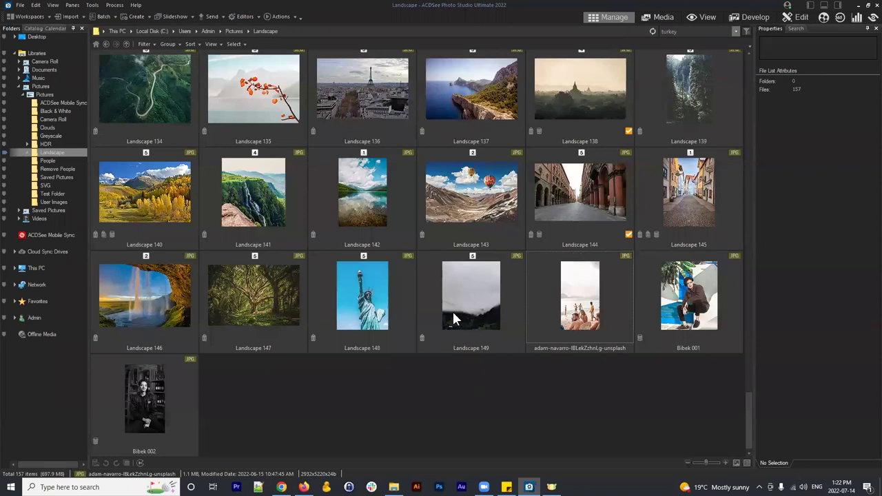
pyautogui.moveTo(701, 409); pyautogui.dragTo(623, 415)
# Look through the Landscape file list between its first photos and the newly copied ones, and select Landscape 002.
pyautogui.scroll(6, 636, 251)
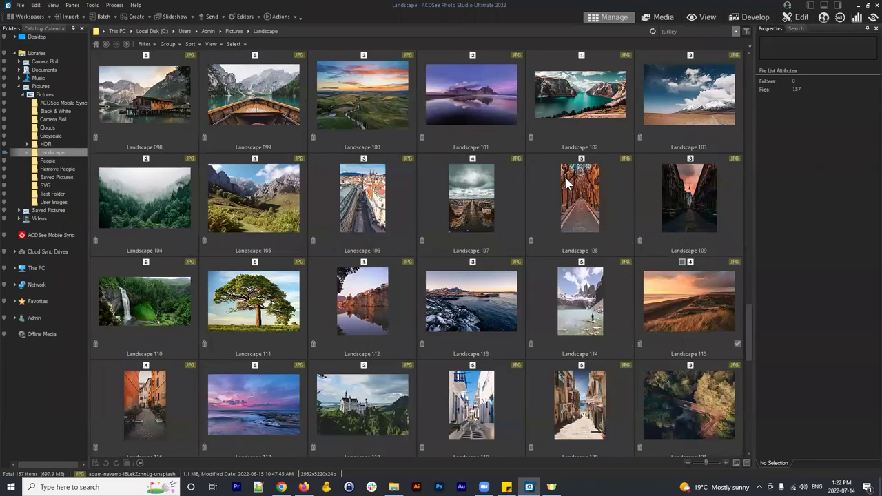
pyautogui.scroll(15, 565, 176)
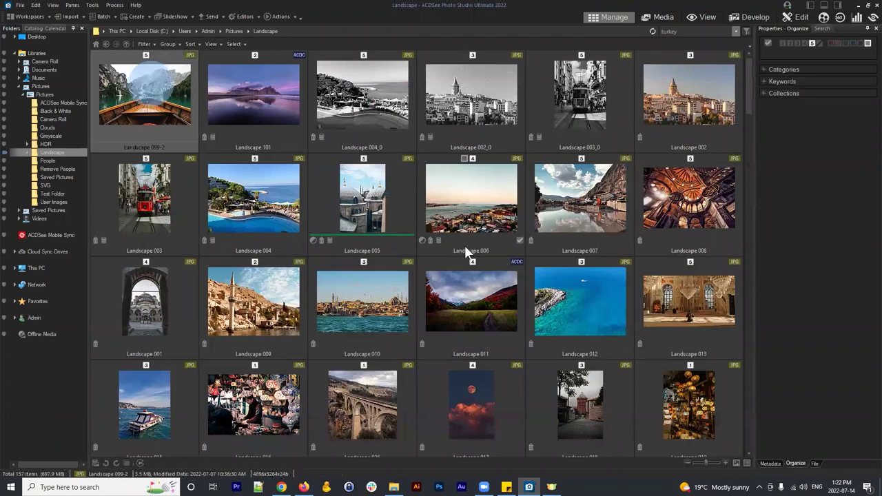
pyautogui.scroll(-20, 467, 252)
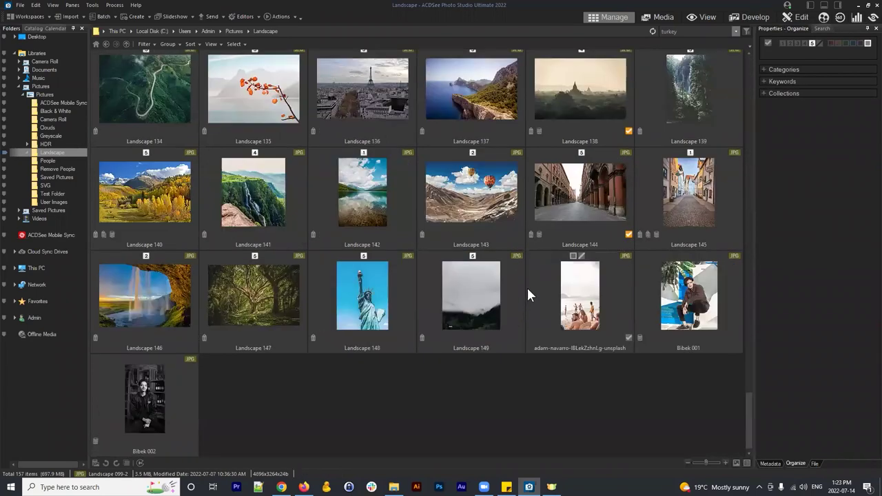
pyautogui.click(589, 391)
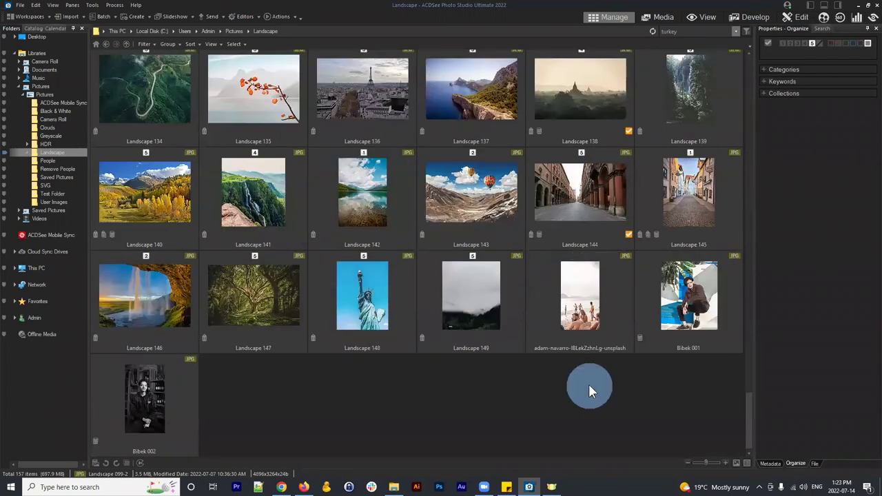
pyautogui.moveTo(590, 390); pyautogui.dragTo(486, 278)
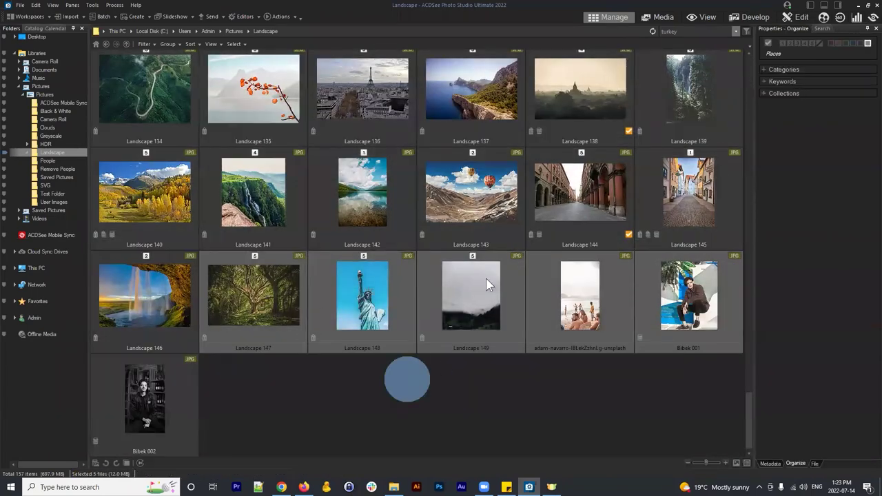
pyautogui.scroll(20, 486, 278)
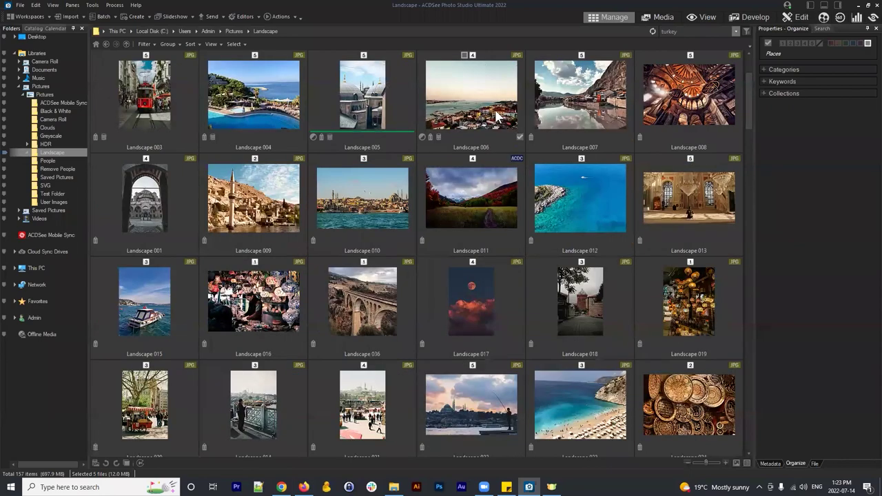
pyautogui.scroll(2, 497, 117)
pyautogui.click(679, 93)
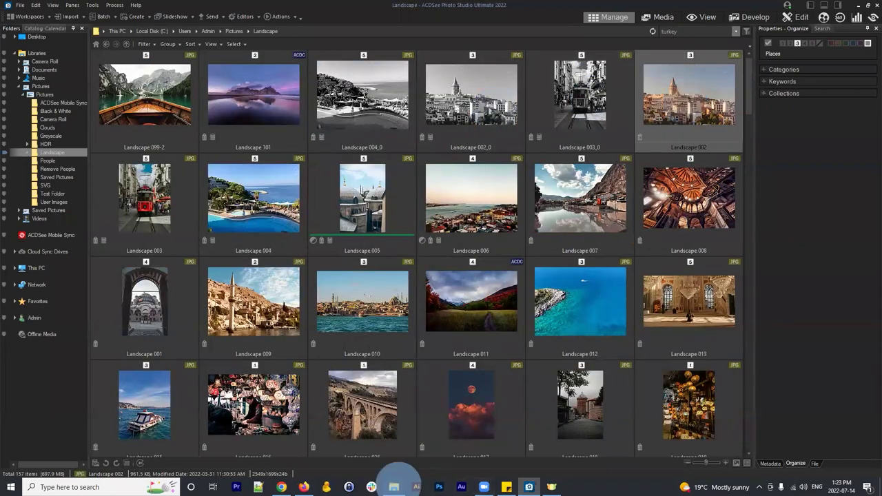
# Bring back the File Explorer window of the Landscape folder and place it over ACDSee's file list for comparison.
pyautogui.click(393, 486)
pyautogui.moveTo(515, 152); pyautogui.dragTo(615, 106)
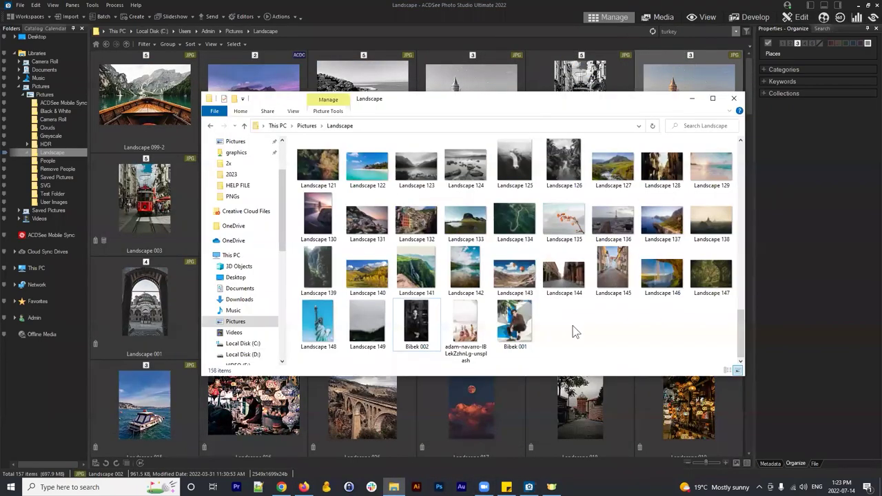
pyautogui.moveTo(414, 101); pyautogui.dragTo(353, 148)
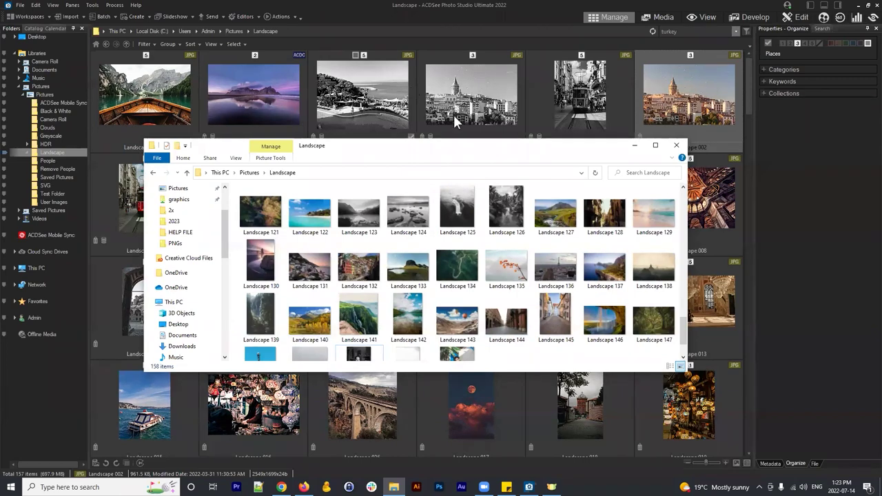
pyautogui.moveTo(507, 150); pyautogui.dragTo(557, 159)
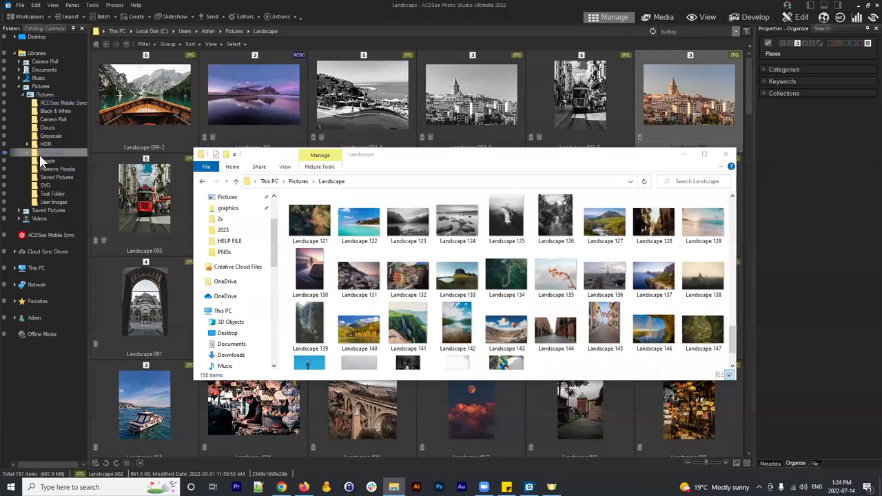
# Close the File Explorer window of the Landscape folder and display the Pictures folder's contents in ACDSee.
pyautogui.click(729, 156)
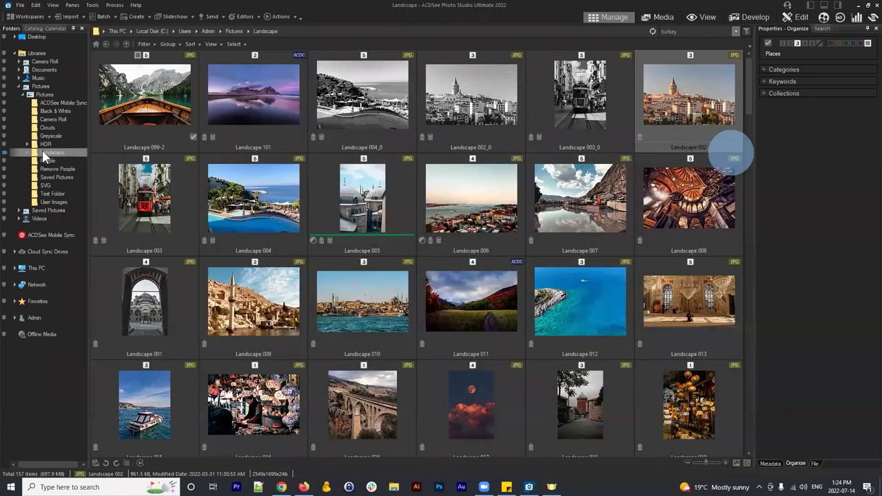
pyautogui.click(45, 93)
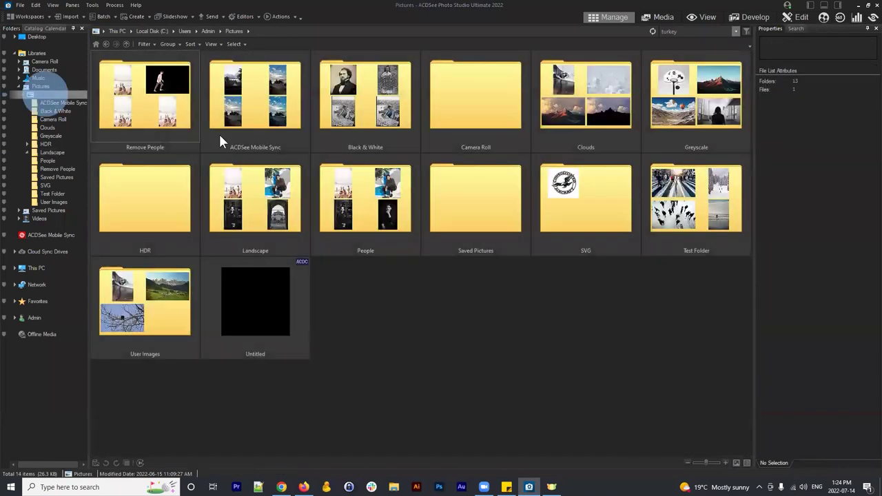
pyautogui.click(432, 313)
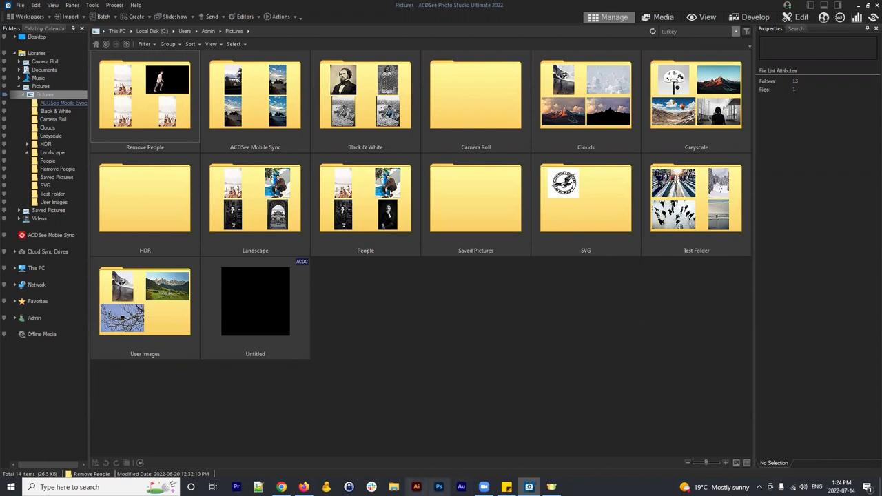
# Show the Pictures folder in an enlarged File Explorer window to compare its subfolders with ACDSee's file list, and close the window.
pyautogui.click(394, 488)
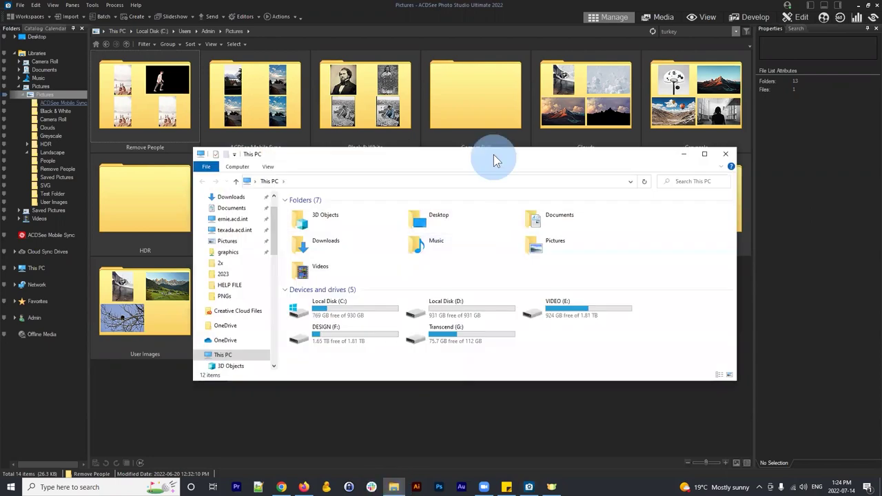
pyautogui.moveTo(493, 154); pyautogui.dragTo(508, 62)
pyautogui.moveTo(465, 289); pyautogui.dragTo(464, 399)
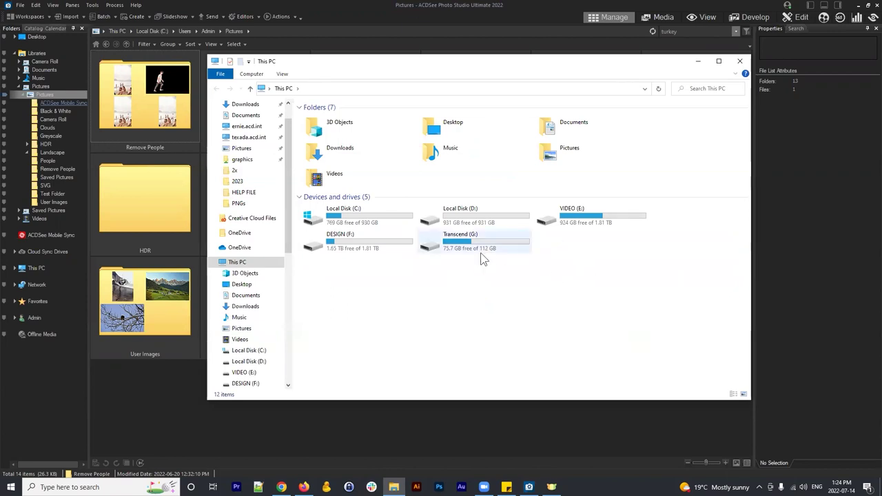
pyautogui.doubleClick(555, 147)
pyautogui.click(649, 230)
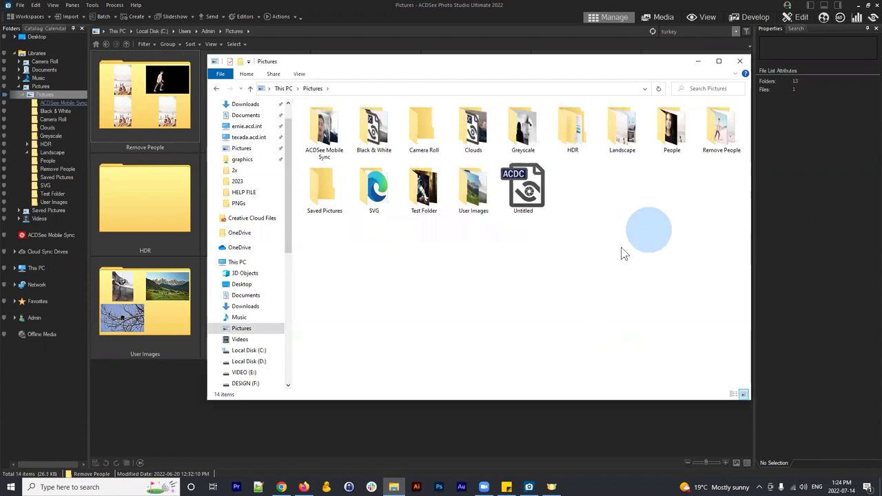
pyautogui.click(740, 63)
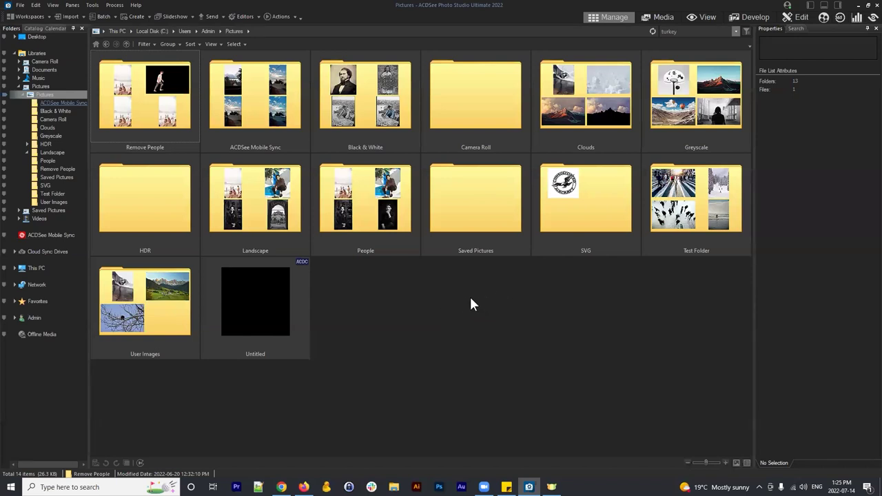
# Create a new subfolder in the Pictures folder from ACDSee's file list, keeping the default name New Folder.
pyautogui.rightClick(424, 295)
pyautogui.click(403, 287)
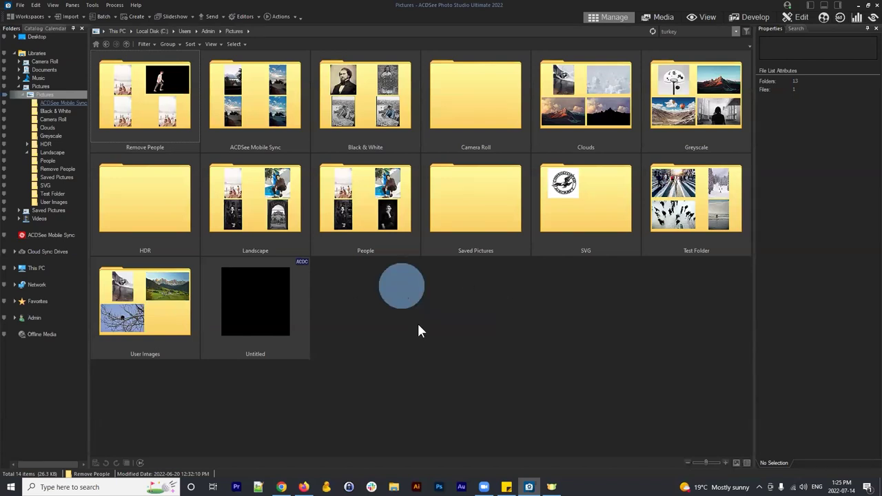
pyautogui.rightClick(369, 283)
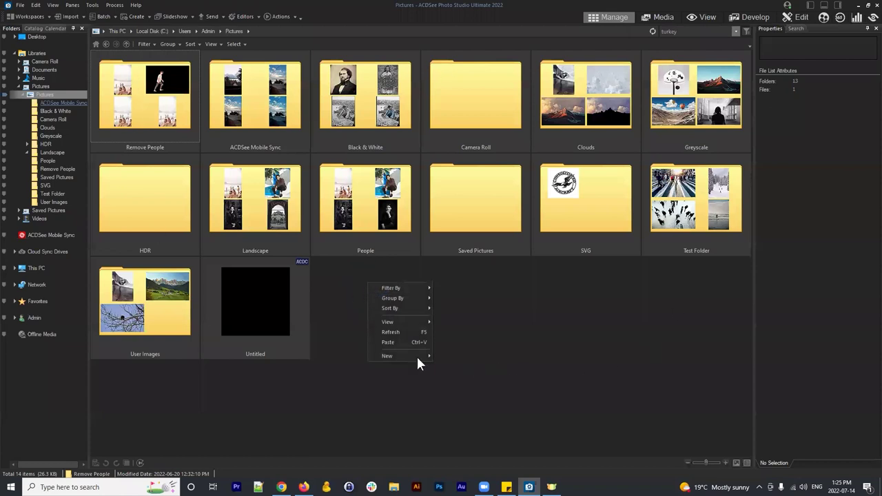
pyautogui.moveTo(391, 359)
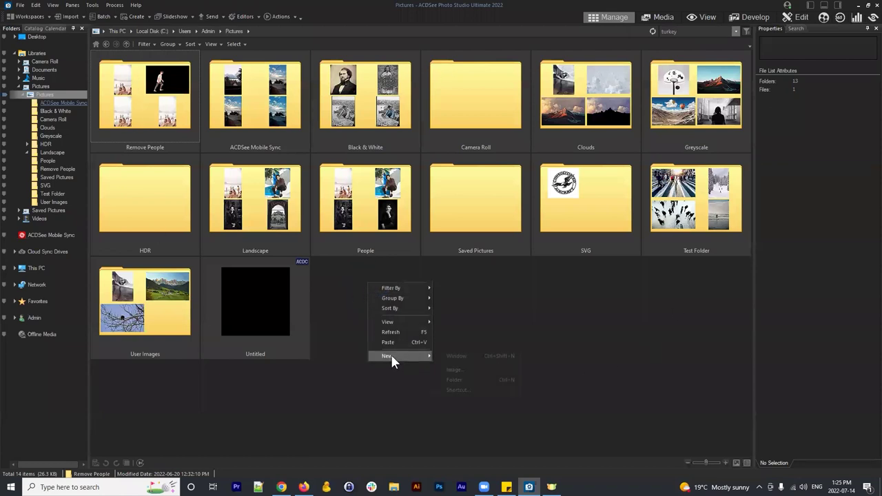
pyautogui.click(465, 378)
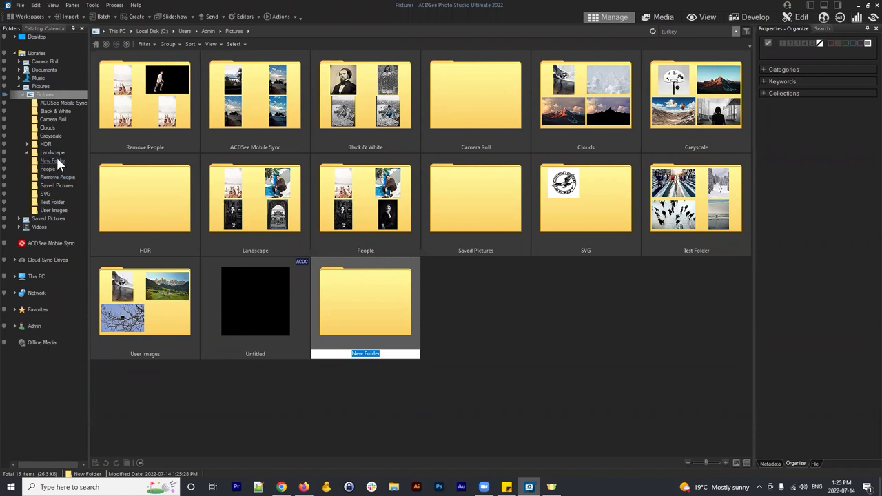
pyautogui.click(522, 347)
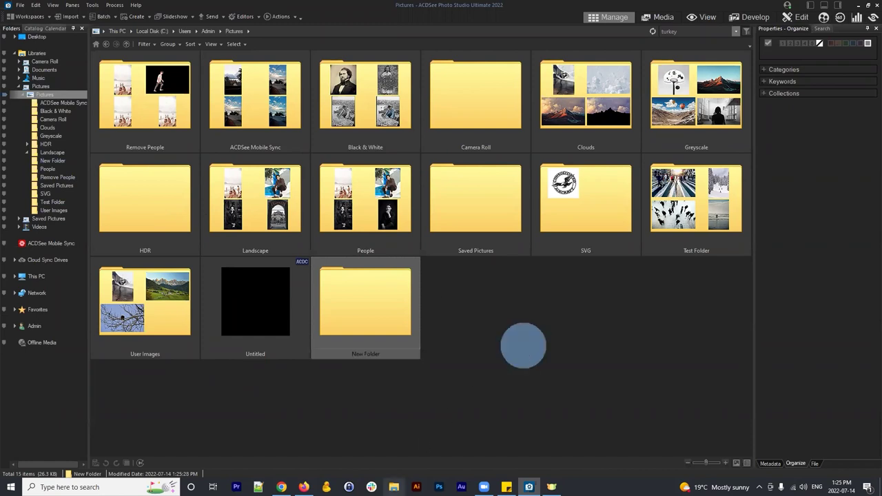
# Check for the new folder in File Explorer's Pictures folder, and close the File Explorer window.
pyautogui.click(394, 486)
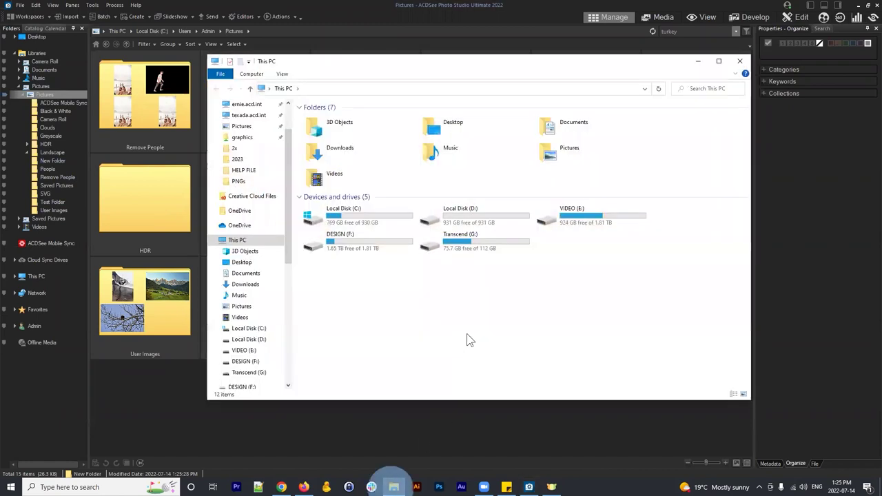
pyautogui.doubleClick(569, 158)
pyautogui.doubleClick(623, 124)
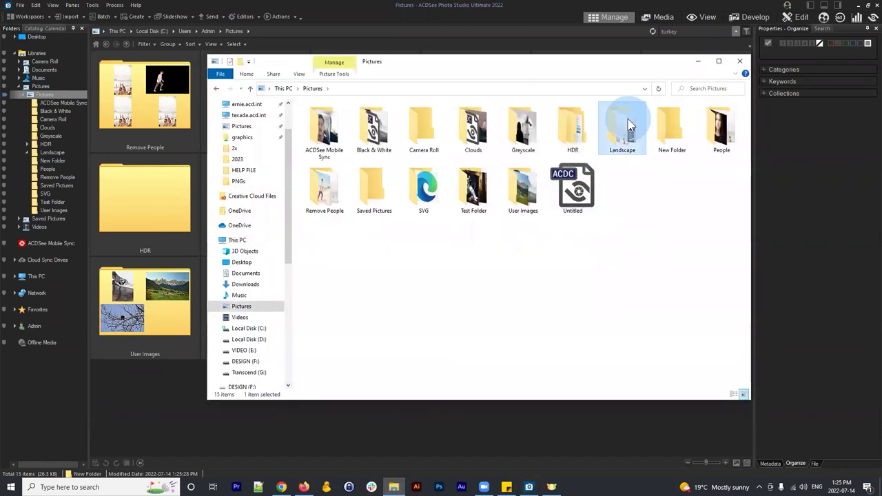
pyautogui.click(250, 89)
pyautogui.click(622, 262)
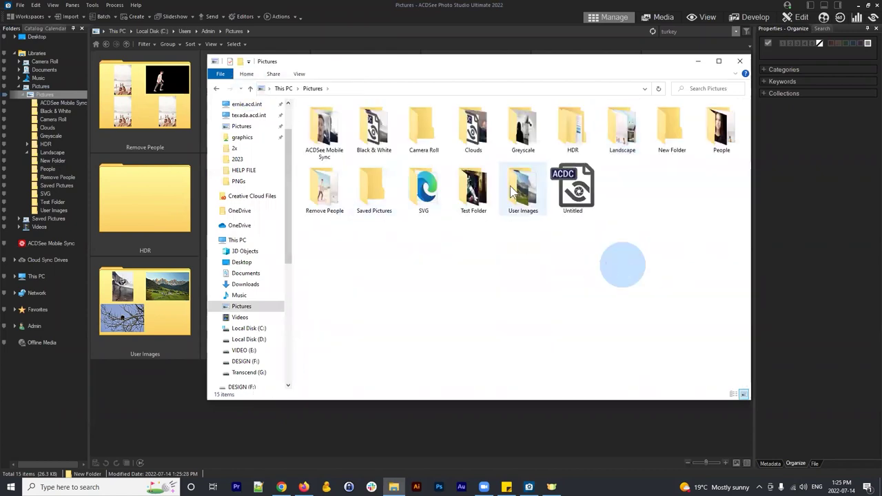
pyautogui.click(674, 123)
pyautogui.moveTo(615, 69); pyautogui.dragTo(667, 70)
pyautogui.click(572, 95)
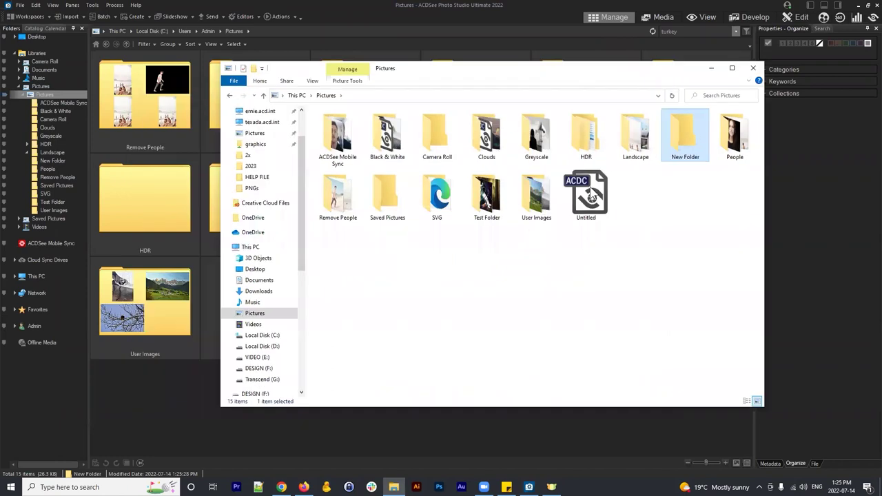
pyautogui.click(755, 66)
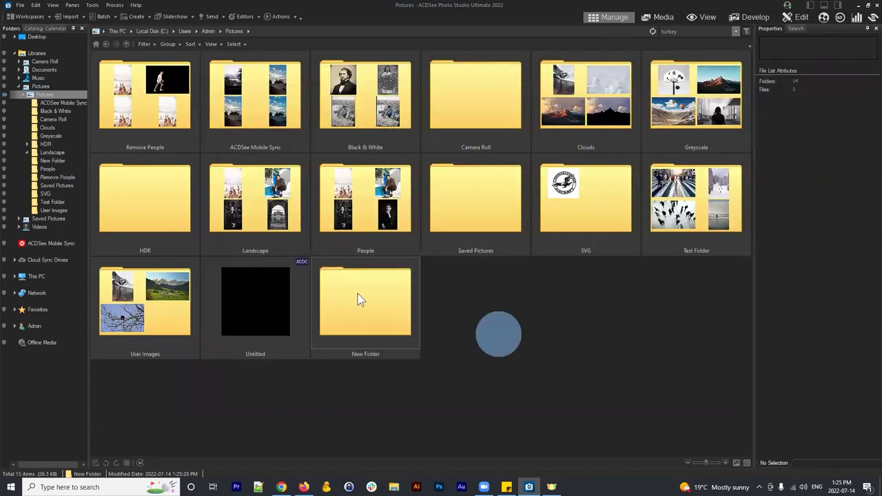
# Rename New Folder in the Pictures folder as Sunday and open it from the folder tree.
pyautogui.rightClick(357, 295)
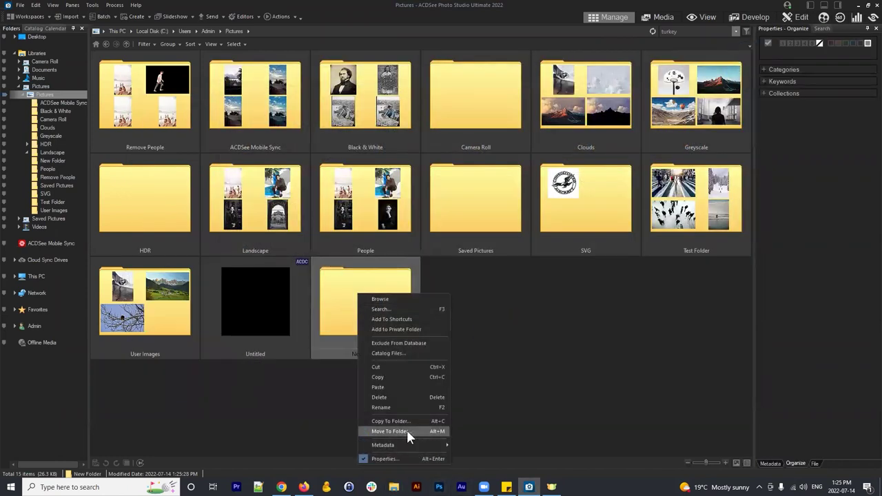
pyautogui.click(393, 408)
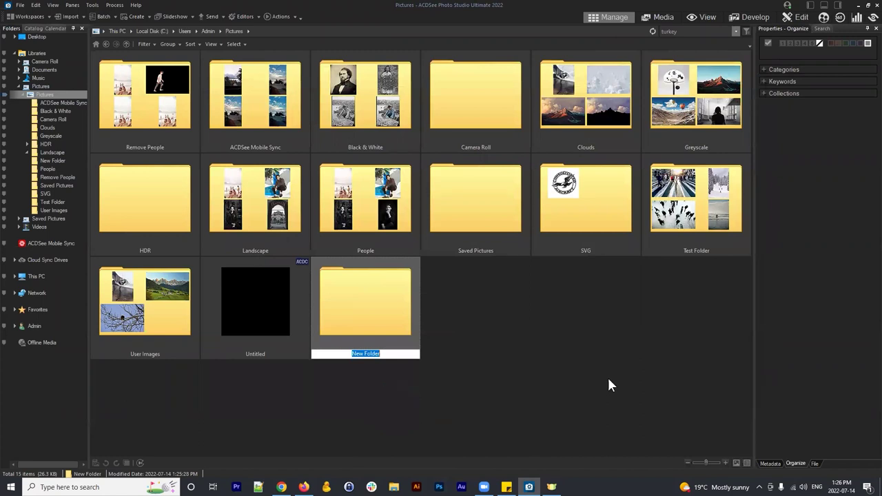
pyautogui.write('Sunday')
pyautogui.click(488, 307)
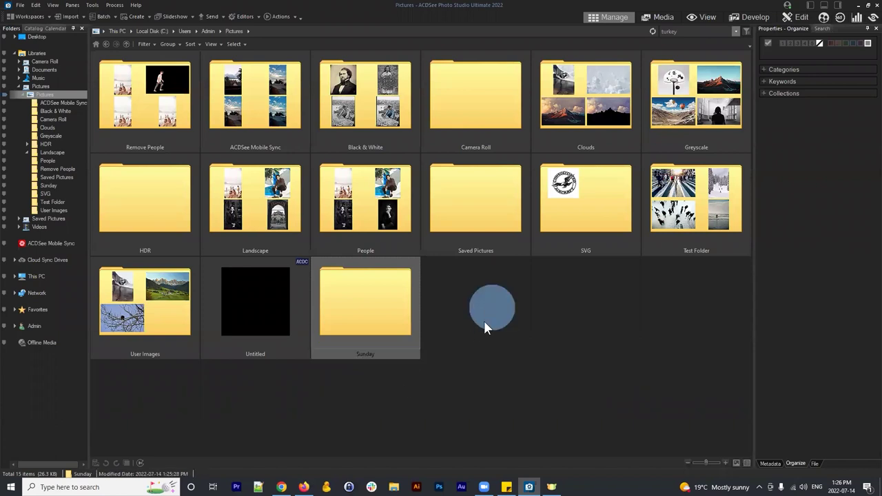
pyautogui.click(45, 185)
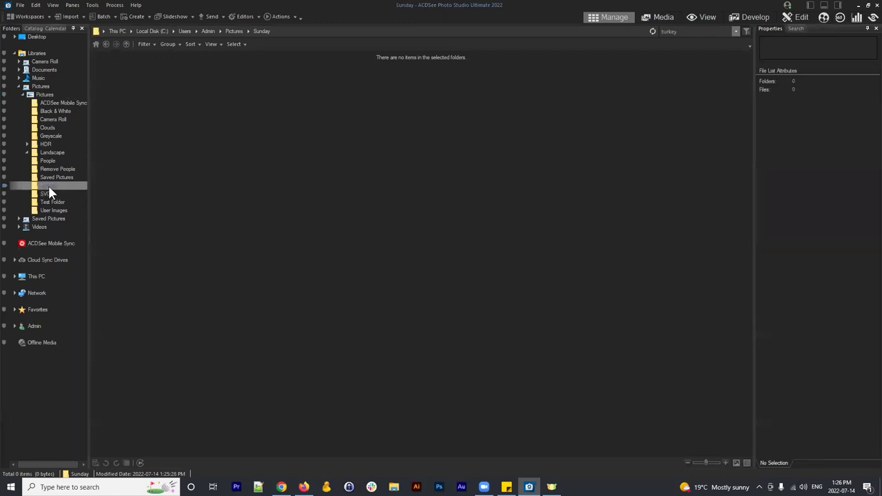
pyautogui.click(423, 135)
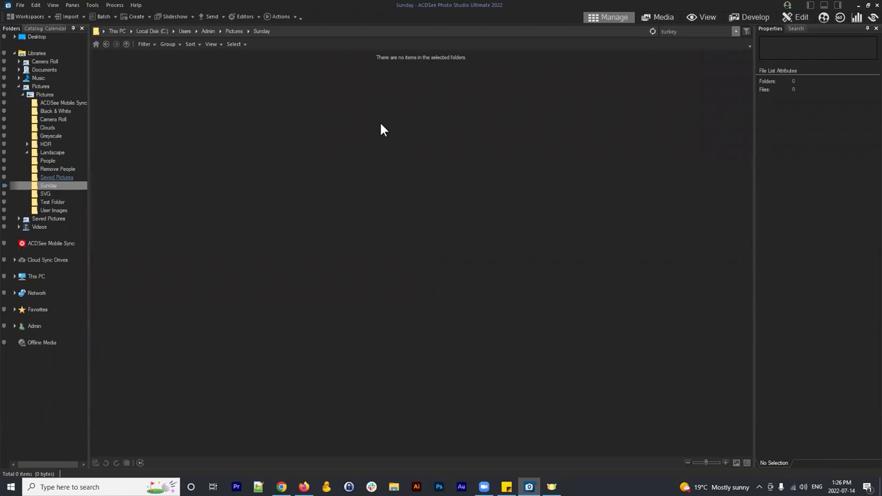
pyautogui.click(246, 155)
pyautogui.click(501, 151)
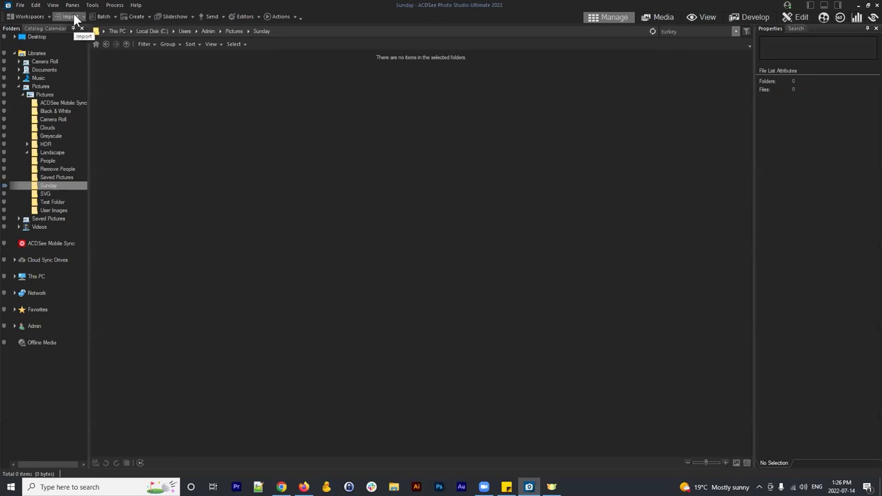
pyautogui.click(131, 69)
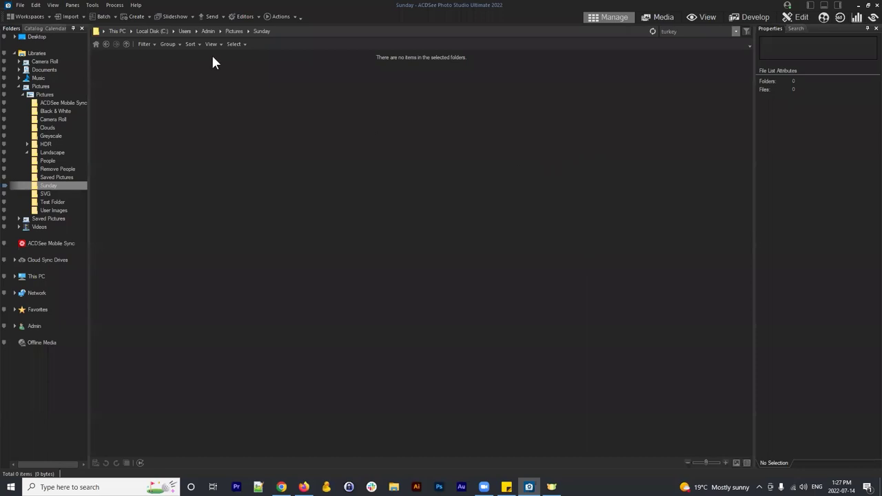
pyautogui.click(72, 18)
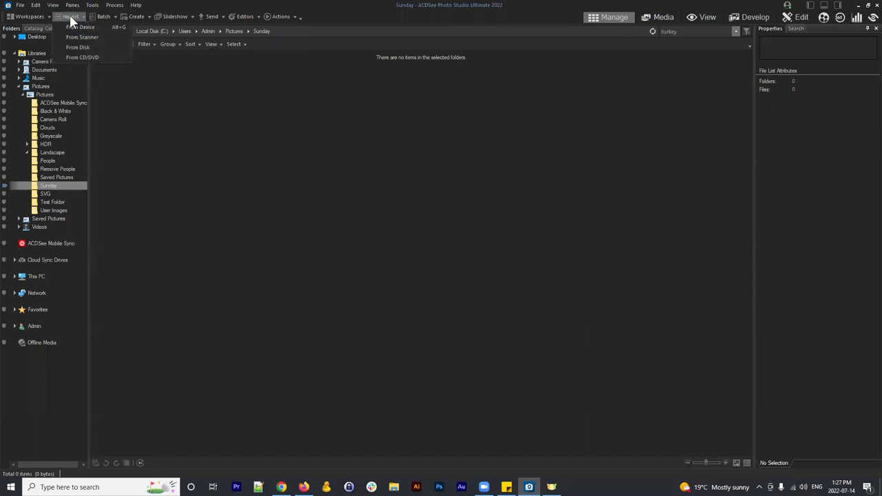
pyautogui.click(86, 47)
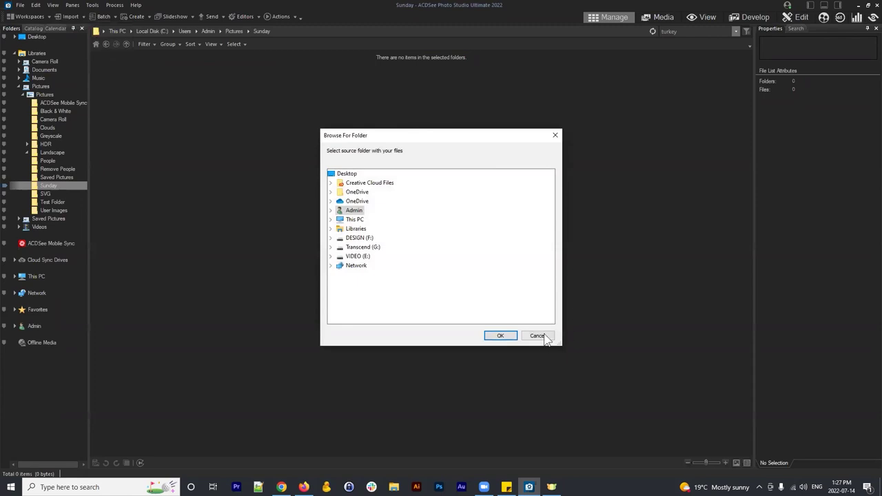
pyautogui.click(541, 336)
# Start an import from disk with the Pictures folder on the Transcend (G:) drive as the source.
pyautogui.click(71, 16)
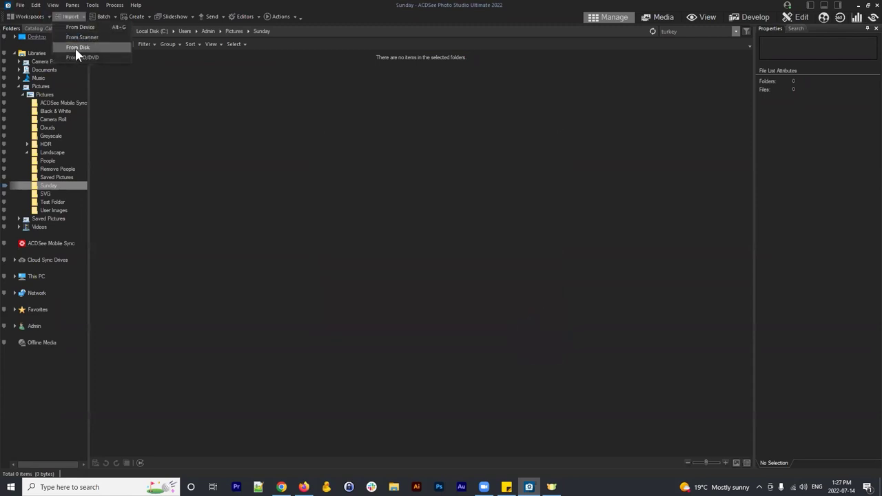
pyautogui.click(92, 47)
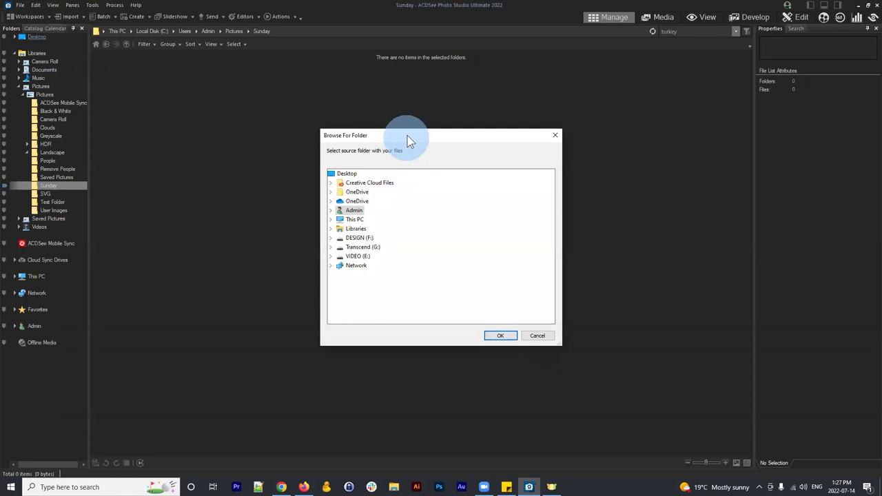
pyautogui.moveTo(408, 140); pyautogui.dragTo(429, 110)
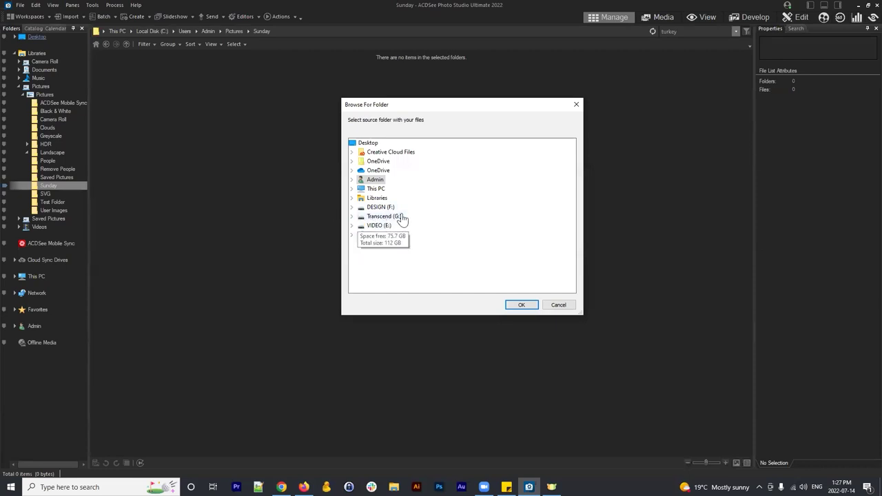
pyautogui.click(352, 217)
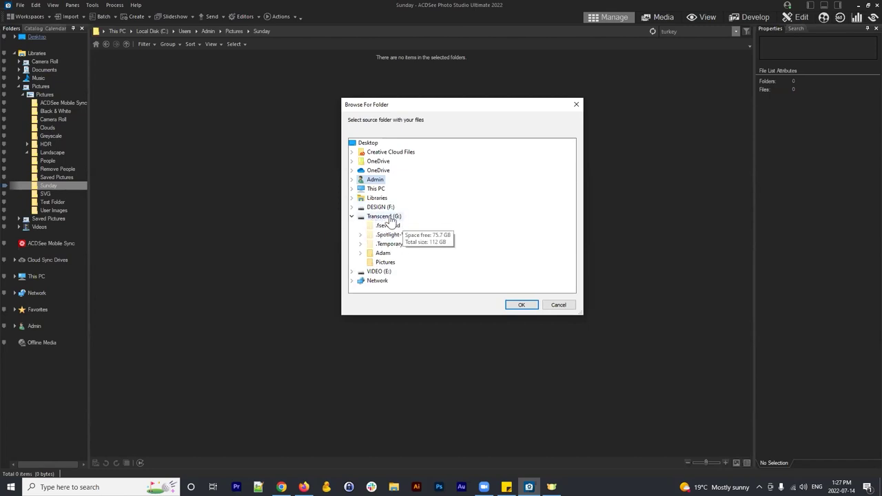
pyautogui.click(384, 266)
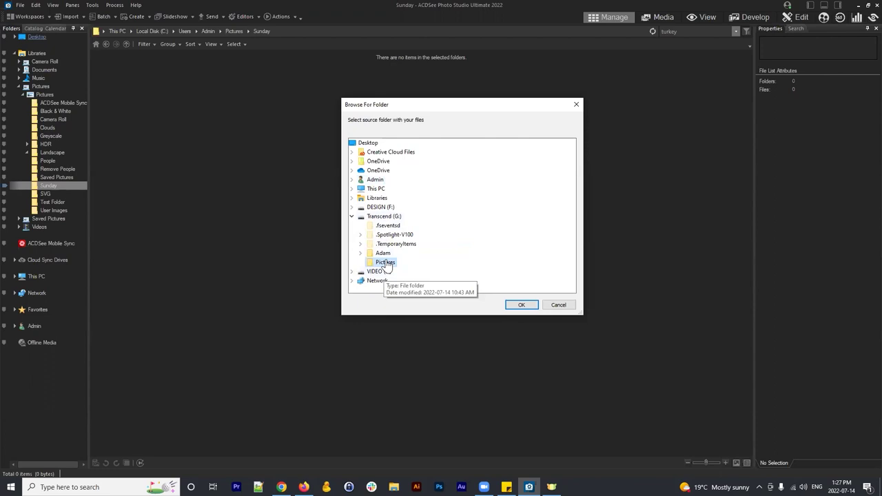
pyautogui.click(518, 305)
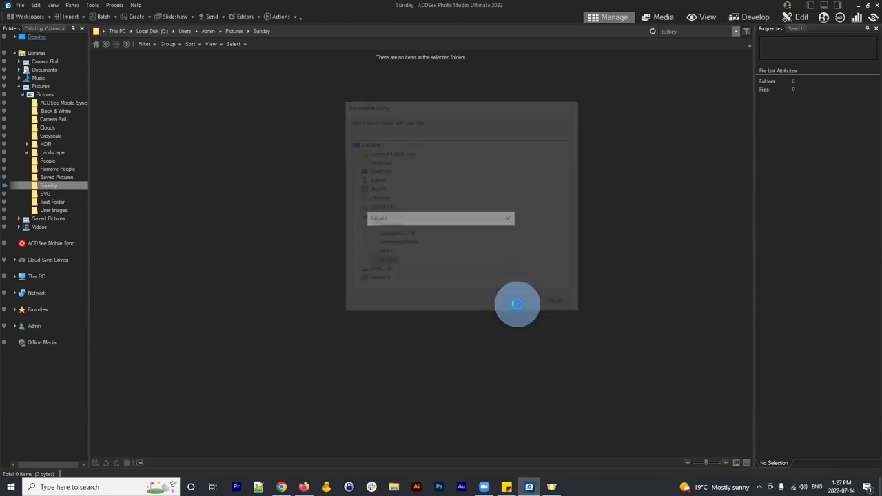
# Move the ACDSee import dialog higher and make it taller to look over the photo previews and import options.
pyautogui.moveTo(434, 84); pyautogui.dragTo(417, 40)
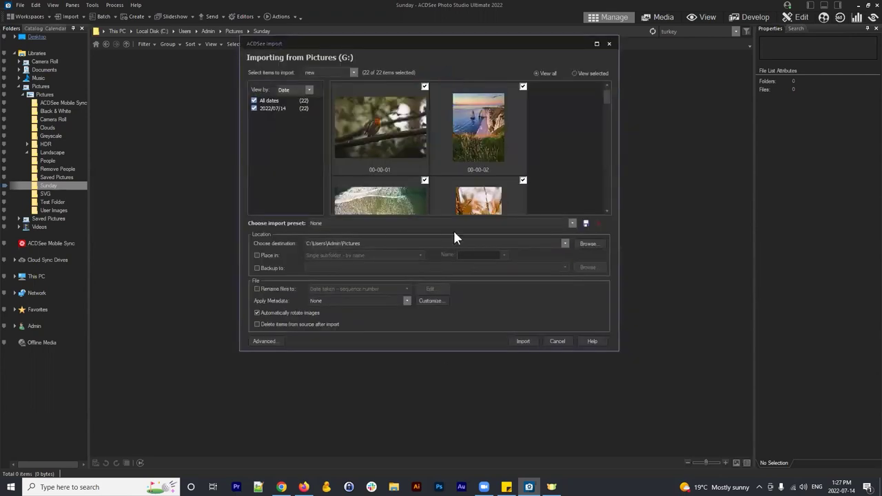
pyautogui.moveTo(424, 350); pyautogui.dragTo(427, 447)
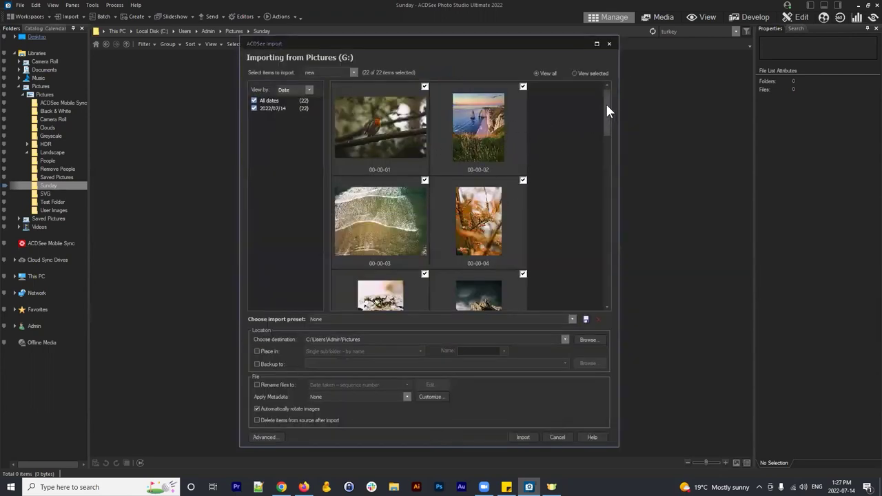
pyautogui.moveTo(607, 105); pyautogui.dragTo(591, 70)
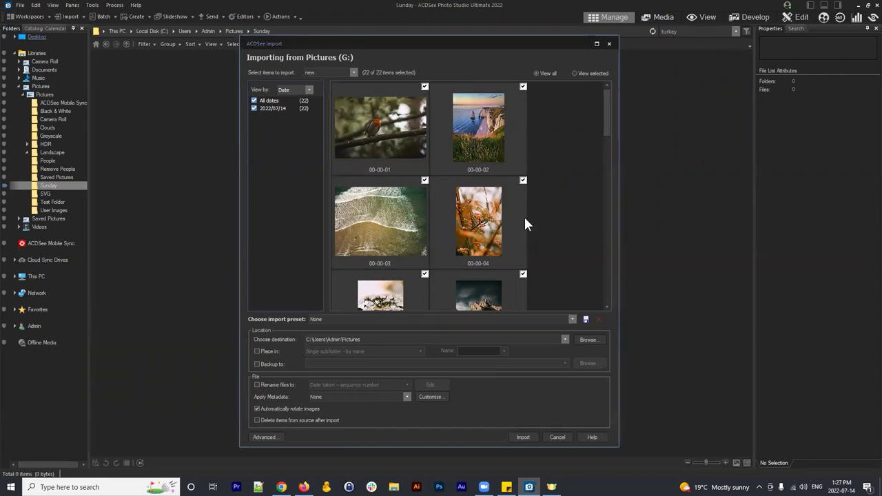
# Look through the previews of the photos selected for import, from 00-00-01 to 00-00-22.
pyautogui.scroll(-5, 502, 127)
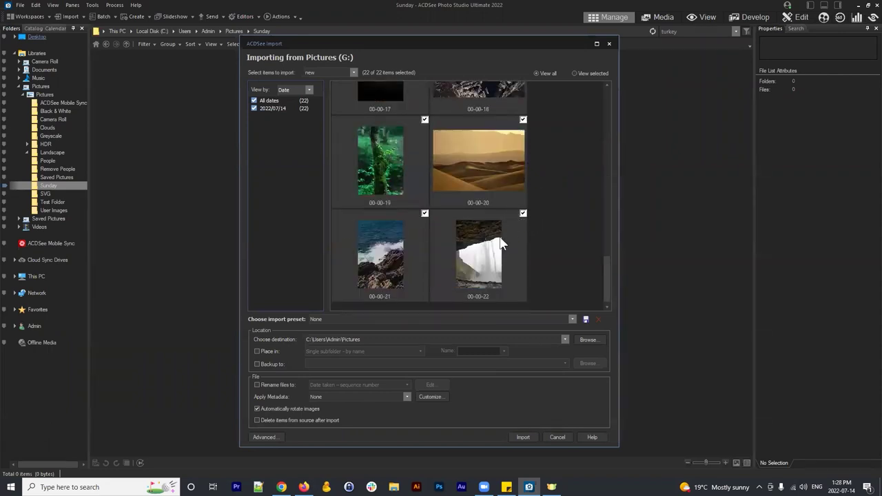
pyautogui.scroll(8, 507, 218)
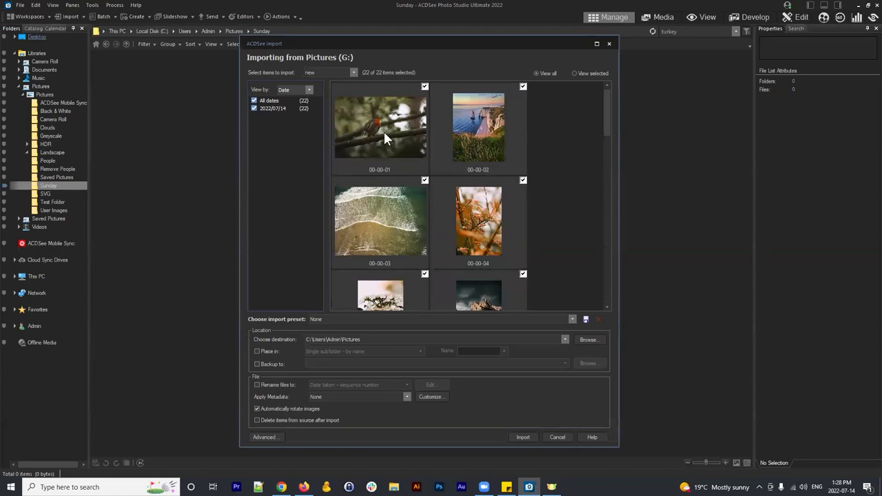
pyautogui.moveTo(606, 107); pyautogui.dragTo(617, 309)
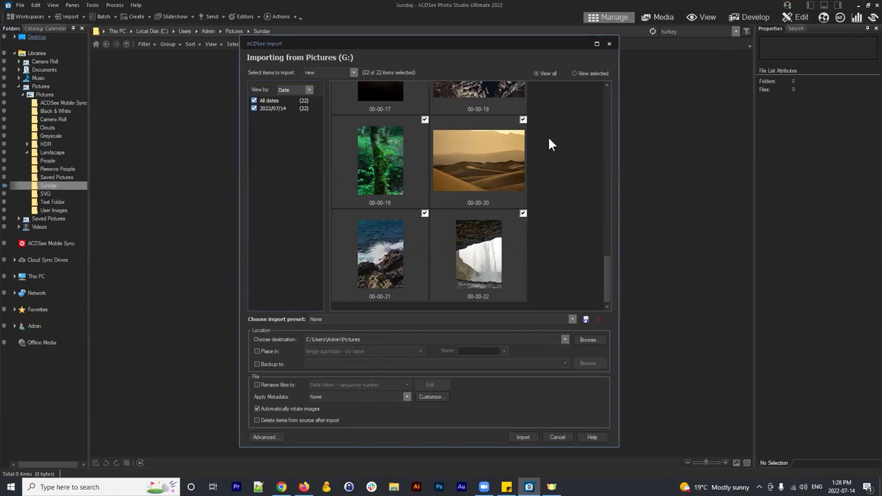
pyautogui.scroll(5, 541, 207)
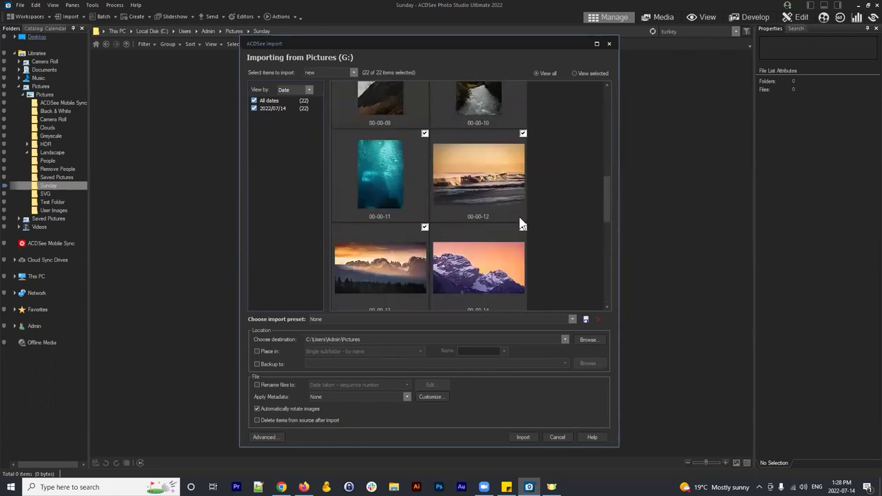
pyautogui.click(523, 226)
# Import the selected photos with the Sunday folder in Pictures as the destination, and accept browsing to the new images.
pyautogui.click(564, 340)
pyautogui.click(587, 340)
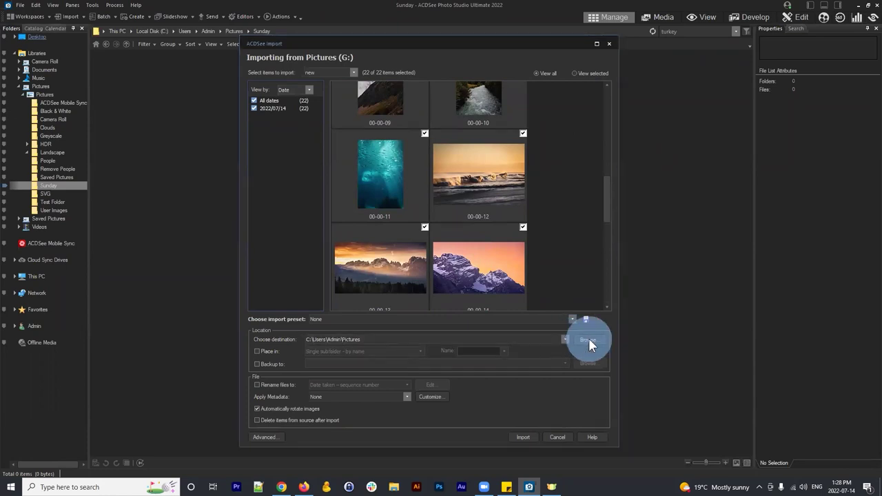
pyautogui.click(405, 144)
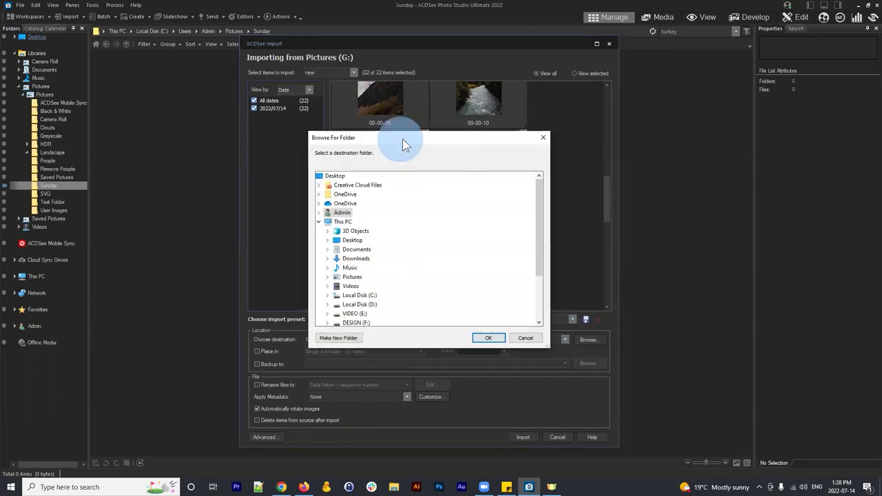
pyautogui.moveTo(403, 139); pyautogui.dragTo(639, 93)
pyautogui.scroll(-3, 621, 169)
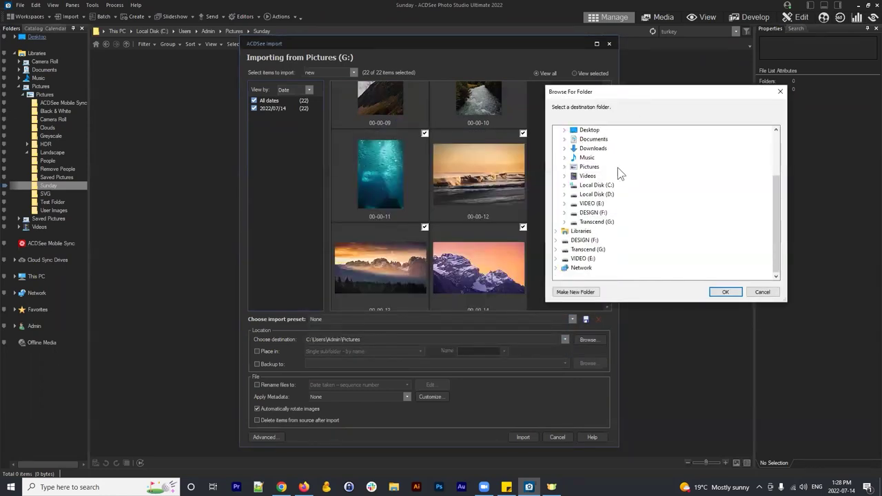
pyautogui.scroll(1, 619, 172)
pyautogui.click(564, 193)
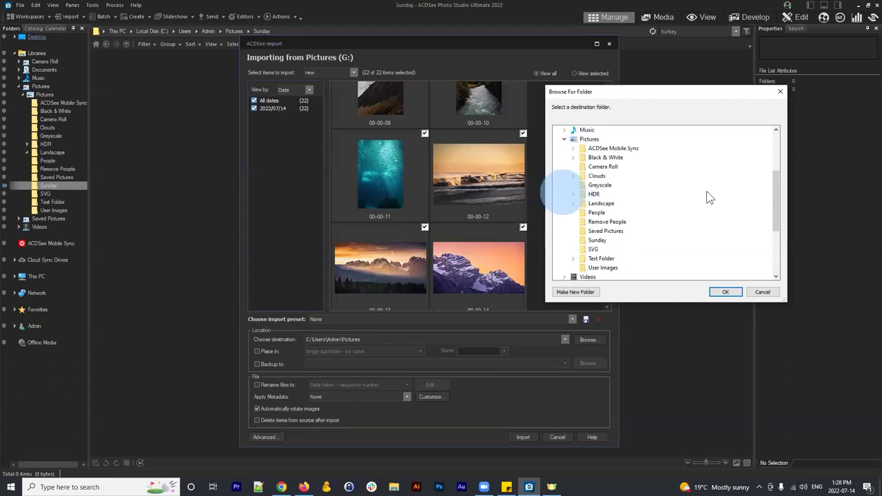
pyautogui.click(597, 240)
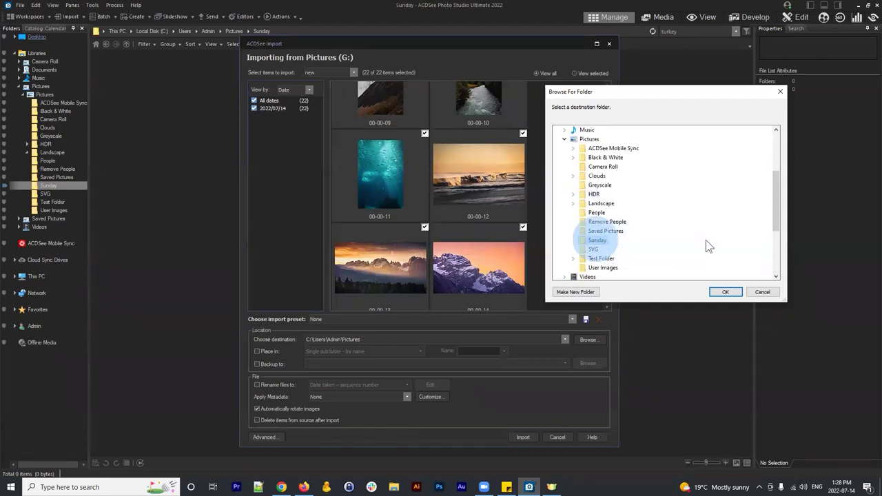
pyautogui.click(725, 292)
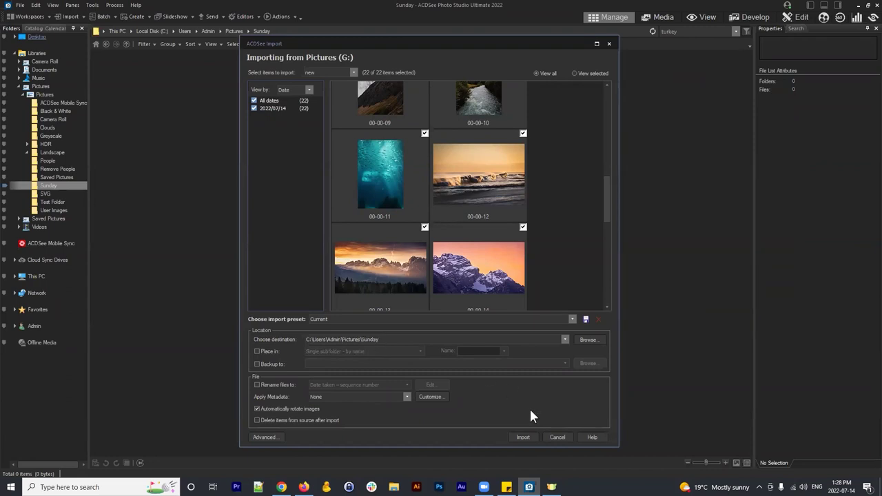
pyautogui.click(526, 438)
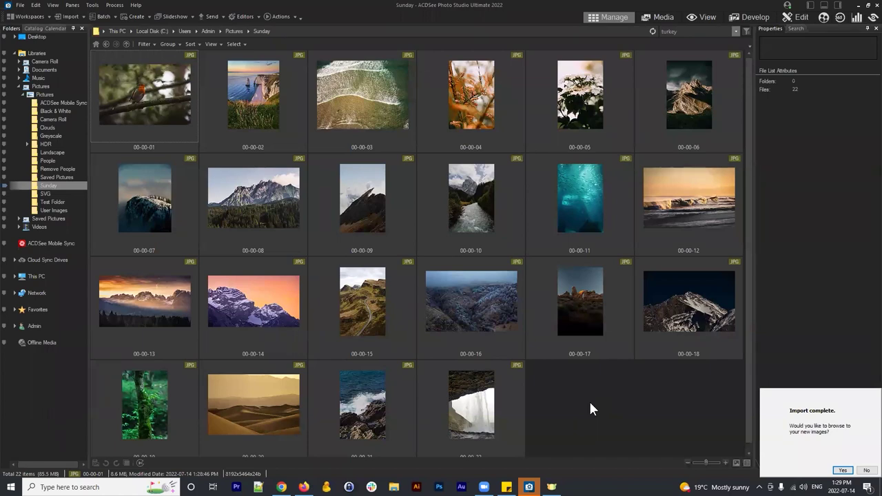
pyautogui.click(843, 471)
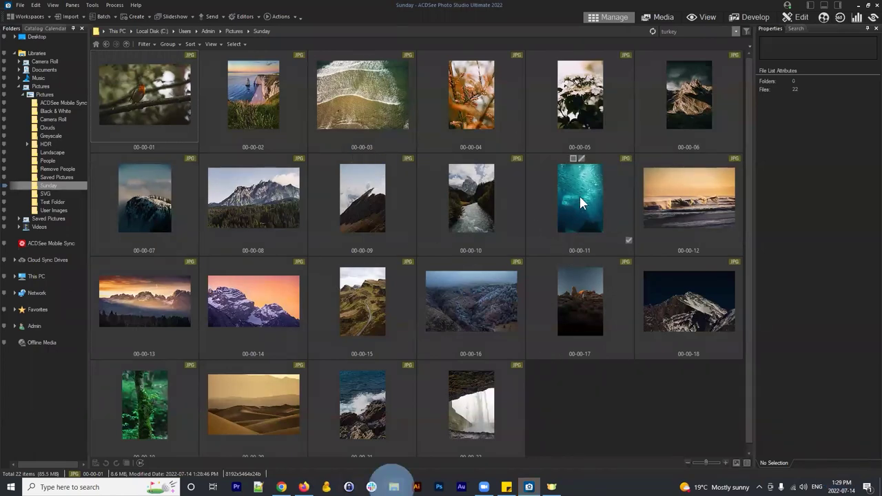
# Switch to File Explorer and open the Sunday folder inside Pictures.
pyautogui.click(394, 487)
pyautogui.moveTo(579, 74); pyautogui.dragTo(572, 95)
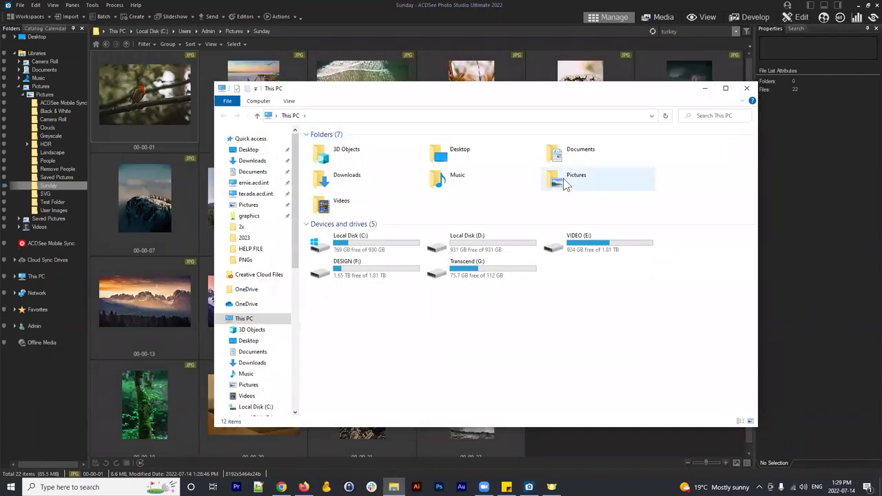
pyautogui.doubleClick(567, 175)
pyautogui.click(676, 289)
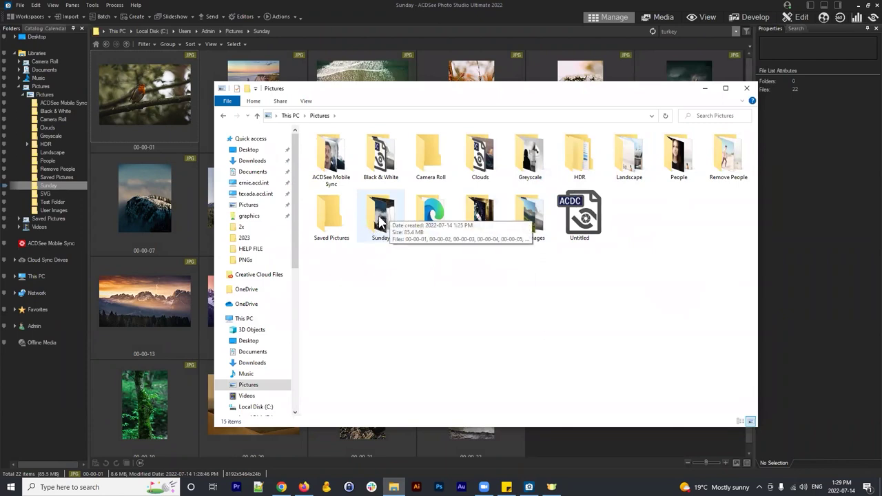
pyautogui.click(347, 92)
pyautogui.moveTo(344, 86); pyautogui.dragTo(335, 77)
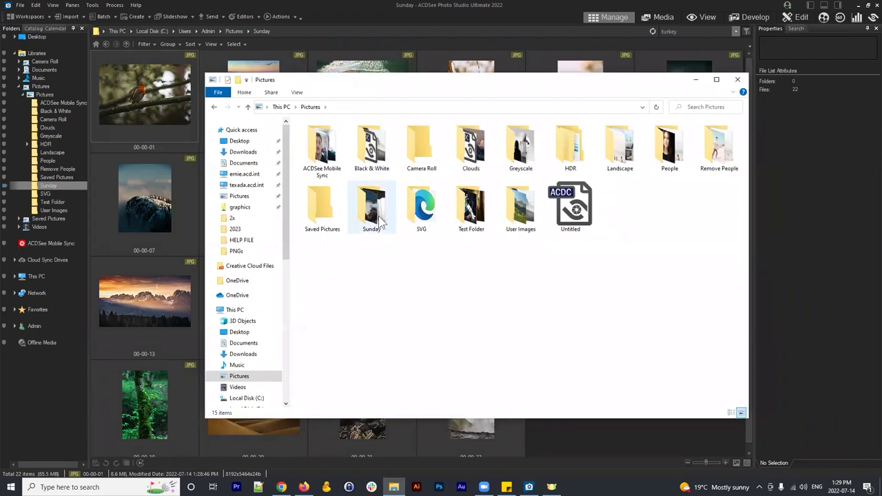
pyautogui.doubleClick(373, 207)
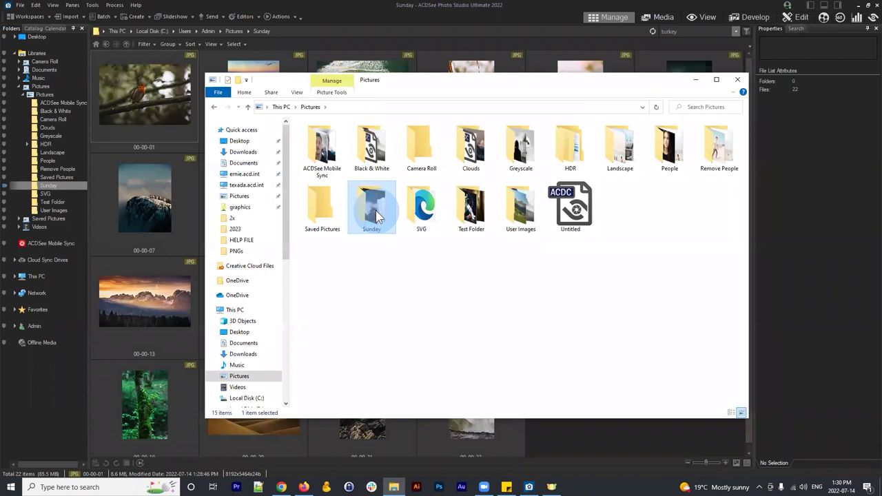
# Check the imported photos in the Sunday folder by selecting and deselecting them all, and close the File Explorer window.
pyautogui.click(615, 281)
pyautogui.moveTo(720, 267); pyautogui.dragTo(307, 140)
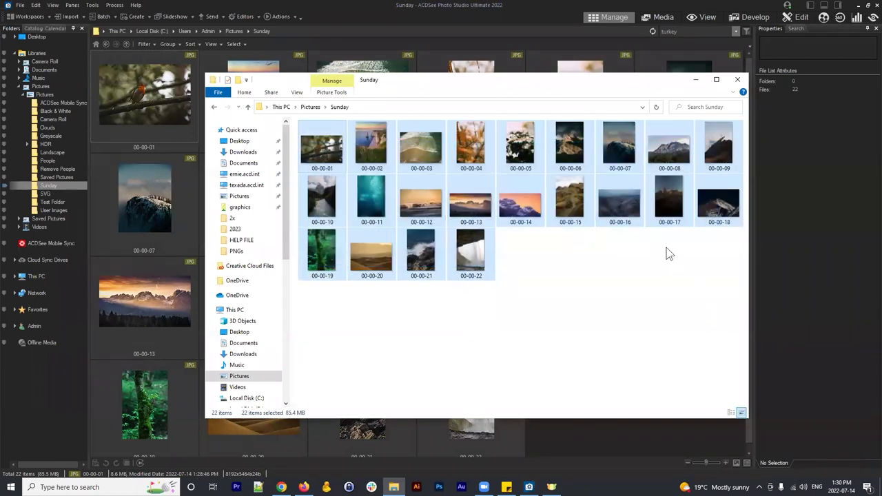
pyautogui.click(665, 252)
pyautogui.moveTo(715, 257); pyautogui.dragTo(300, 123)
pyautogui.click(597, 244)
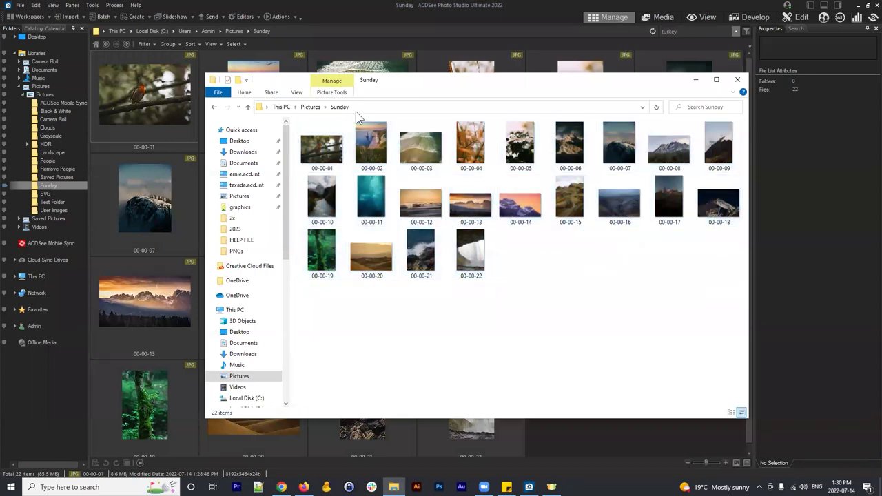
pyautogui.moveTo(391, 81); pyautogui.dragTo(336, 99)
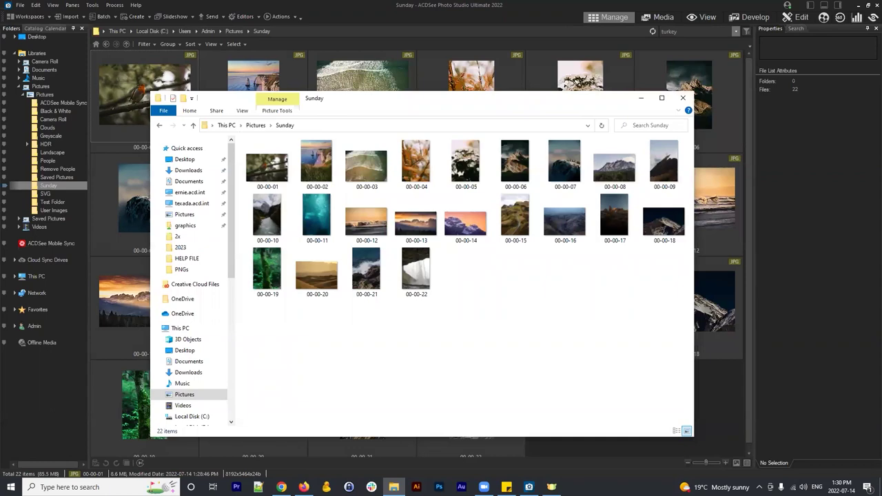
pyautogui.click(683, 98)
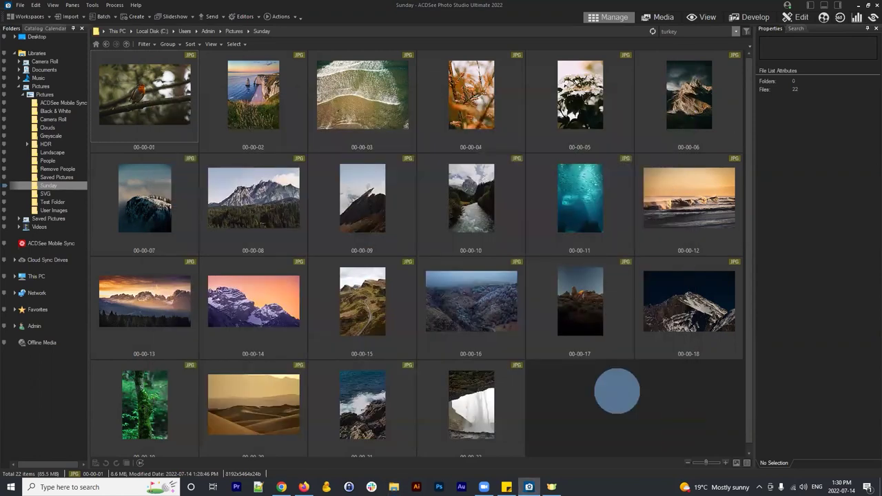
pyautogui.click(71, 19)
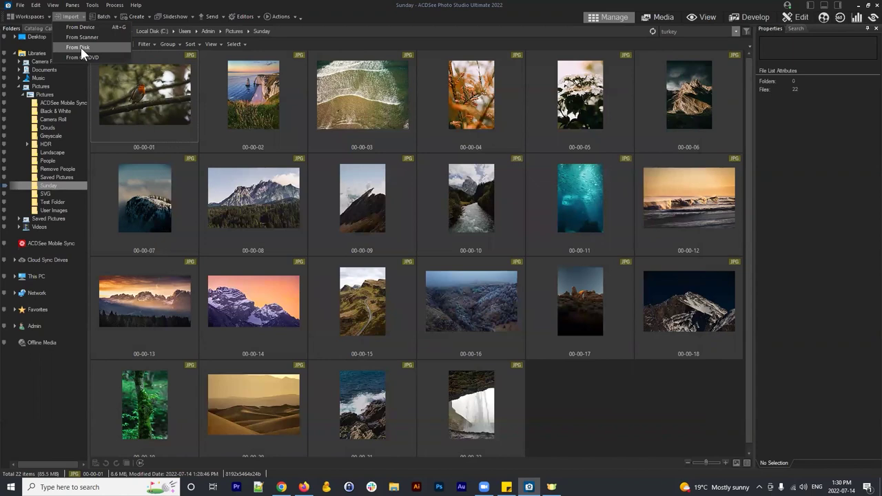
pyautogui.click(691, 385)
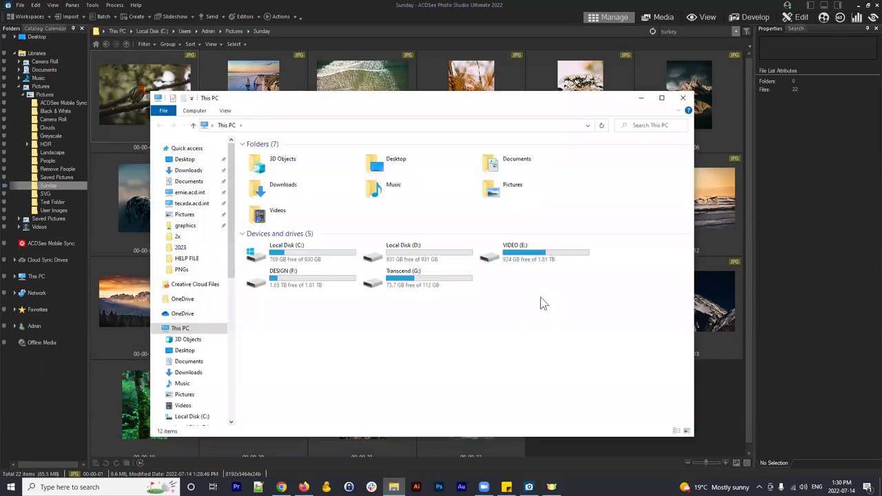
pyautogui.click(724, 419)
# Go back to the Pictures folder in ACDSee and open its Landscape folder to view the last photos.
pyautogui.click(107, 43)
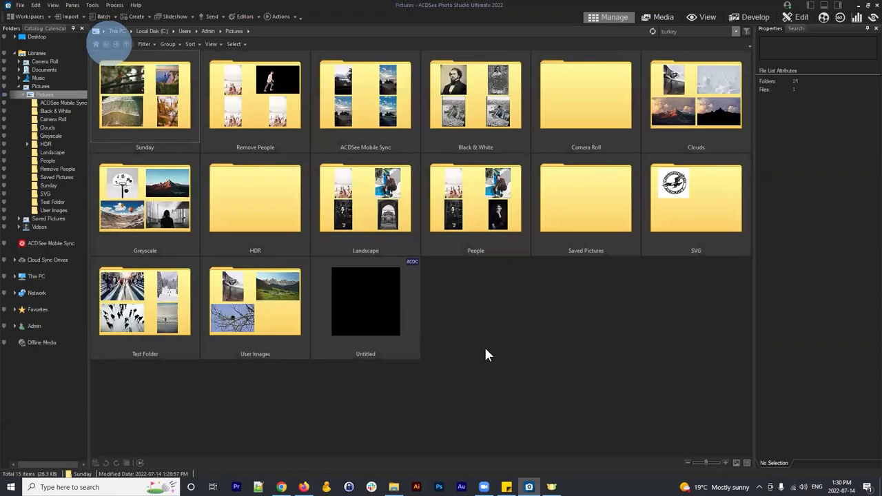
pyautogui.click(483, 331)
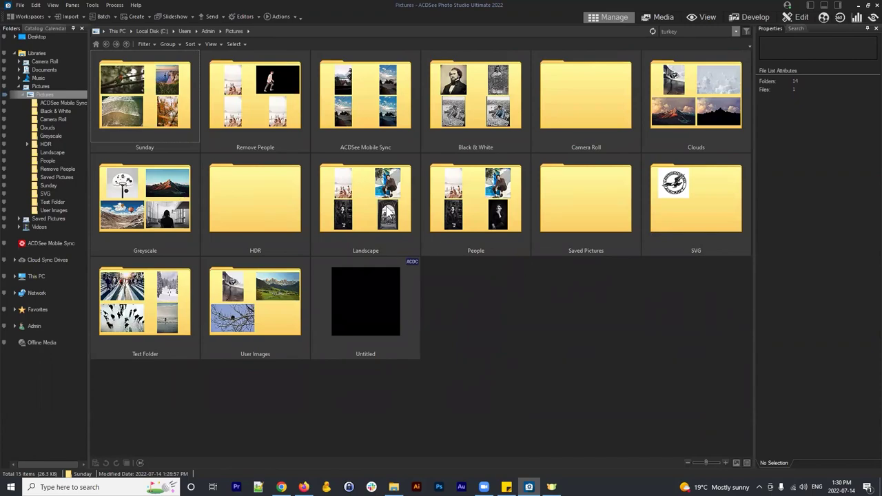
pyautogui.doubleClick(381, 199)
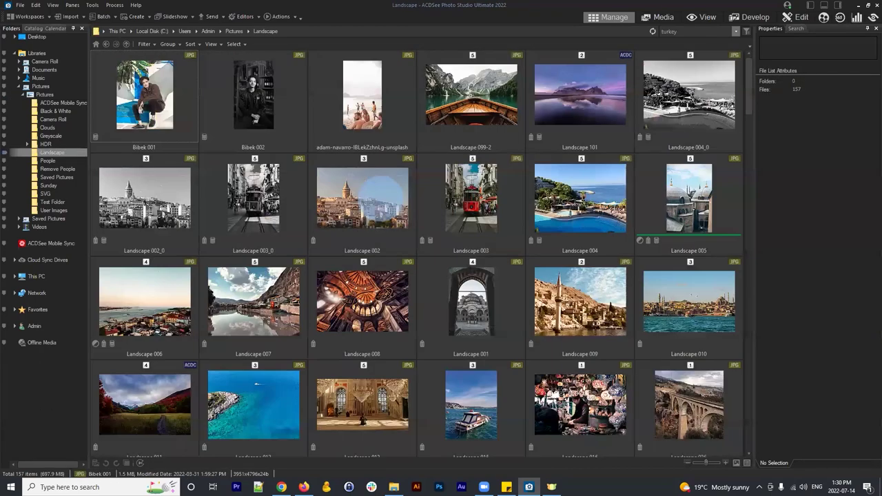
pyautogui.scroll(-20, 629, 274)
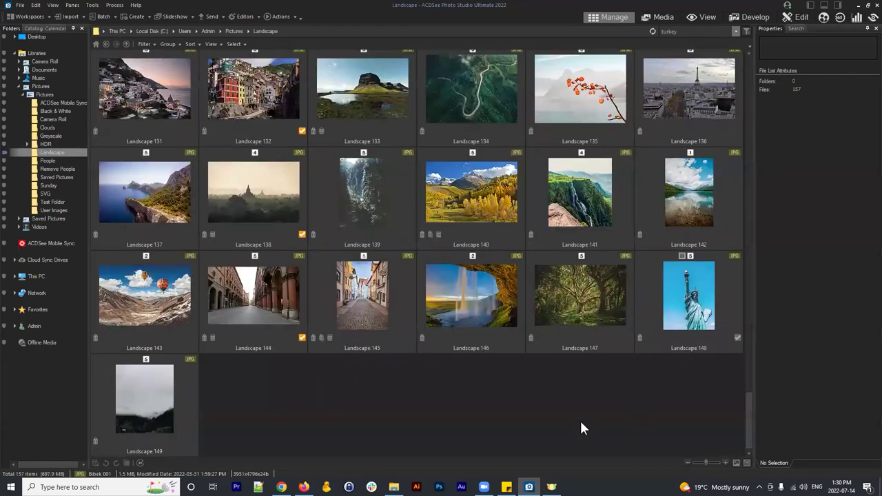
# Switch to File Explorer and open the Pictures folder on the Transcend (G:) drive.
pyautogui.click(393, 487)
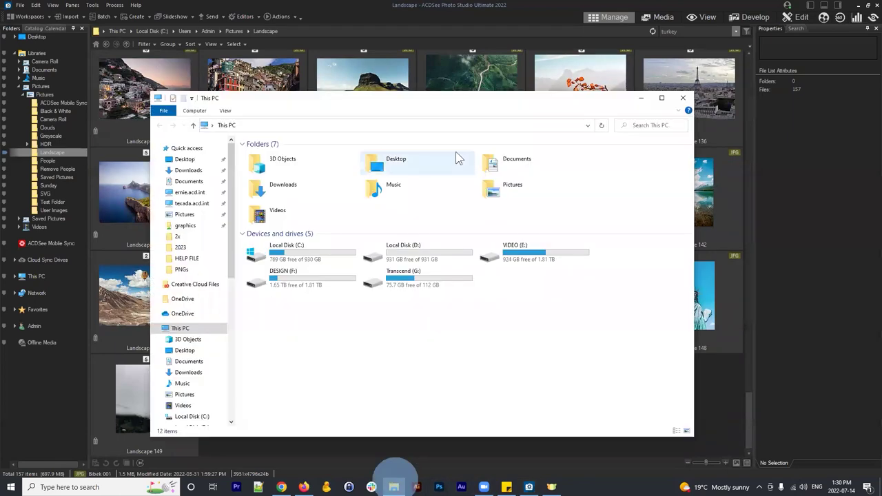
pyautogui.click(473, 109)
pyautogui.moveTo(480, 107); pyautogui.dragTo(603, 47)
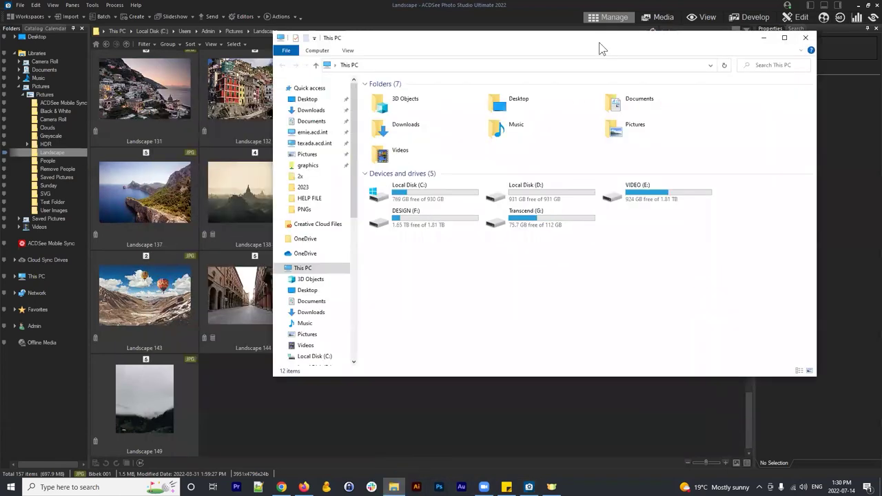
pyautogui.click(527, 220)
pyautogui.doubleClick(528, 219)
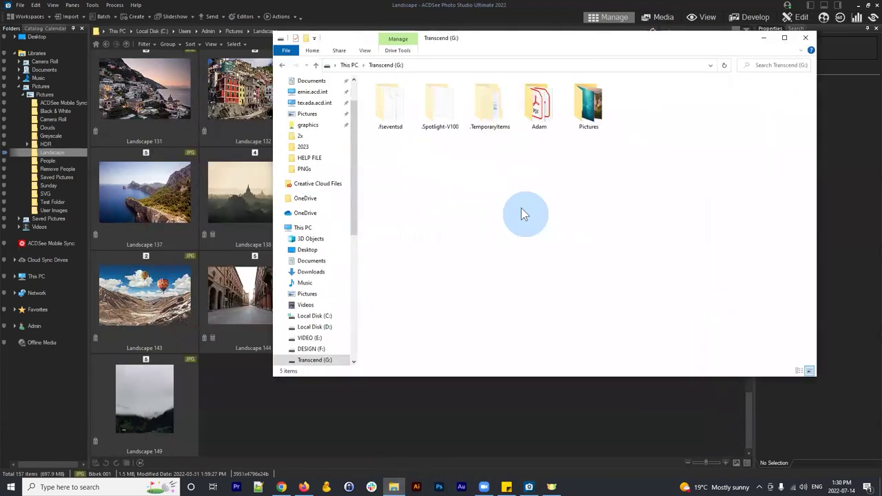
pyautogui.doubleClick(599, 105)
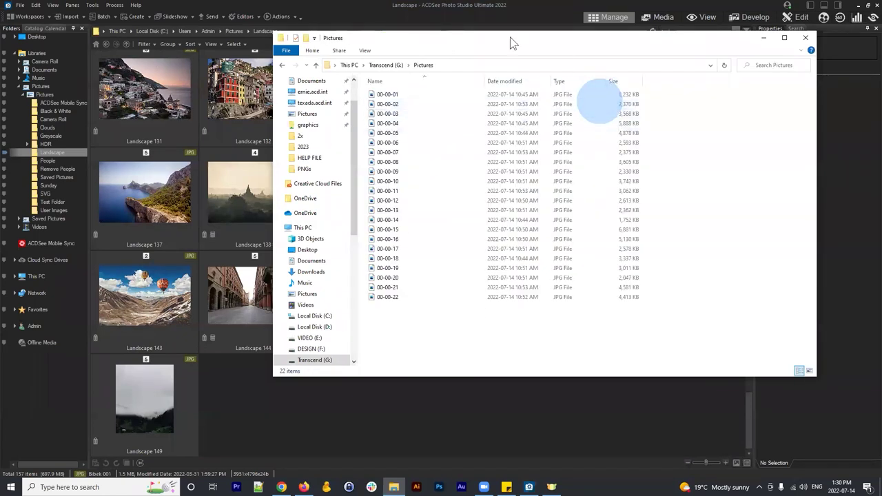
# Copy all photos, 00-00-01 to 00-00-22, from the drive's Pictures folder into the Landscape folder in ACDSee and look them over.
pyautogui.moveTo(503, 41); pyautogui.dragTo(457, 72)
pyautogui.click(360, 338)
pyautogui.moveTo(360, 338); pyautogui.dragTo(331, 121)
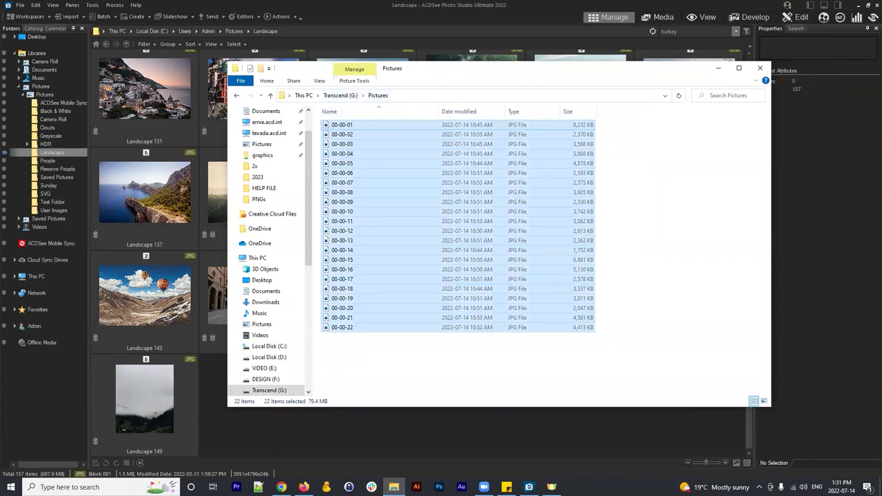
pyautogui.click(437, 384)
pyautogui.moveTo(379, 362); pyautogui.dragTo(328, 119)
pyautogui.moveTo(353, 354); pyautogui.dragTo(348, 131)
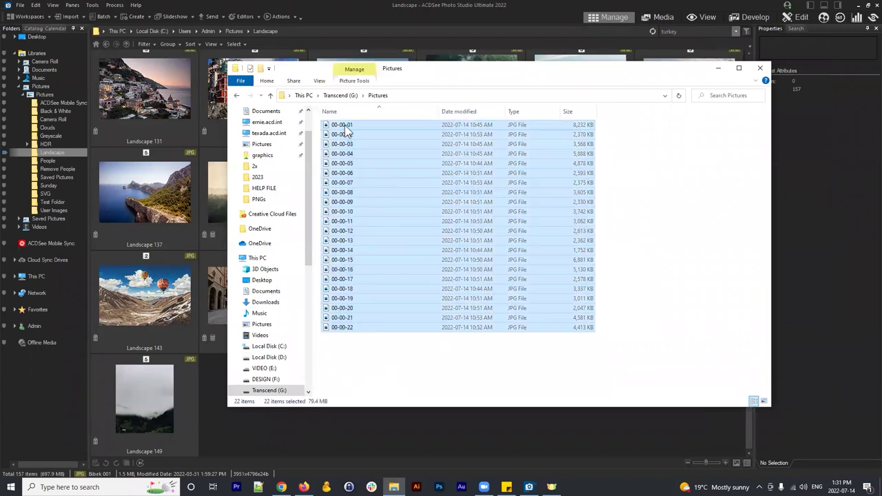
pyautogui.click(332, 427)
pyautogui.click(269, 378)
pyautogui.click(338, 404)
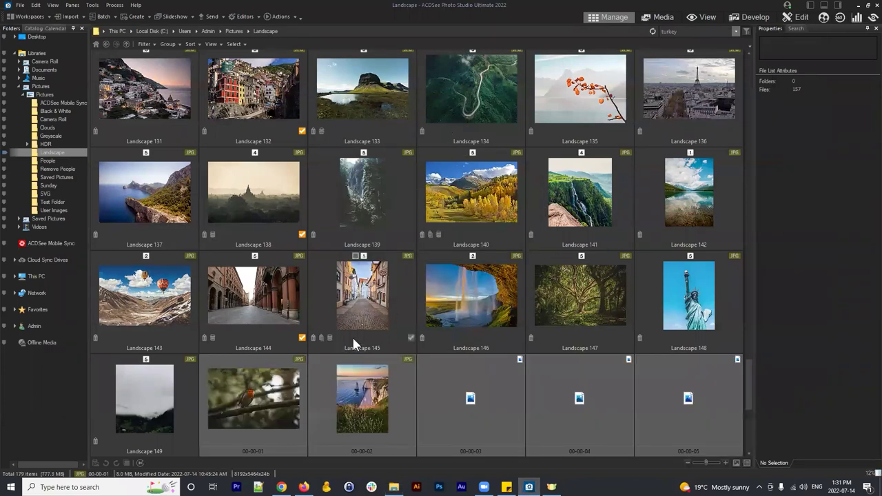
pyautogui.scroll(-3, 408, 284)
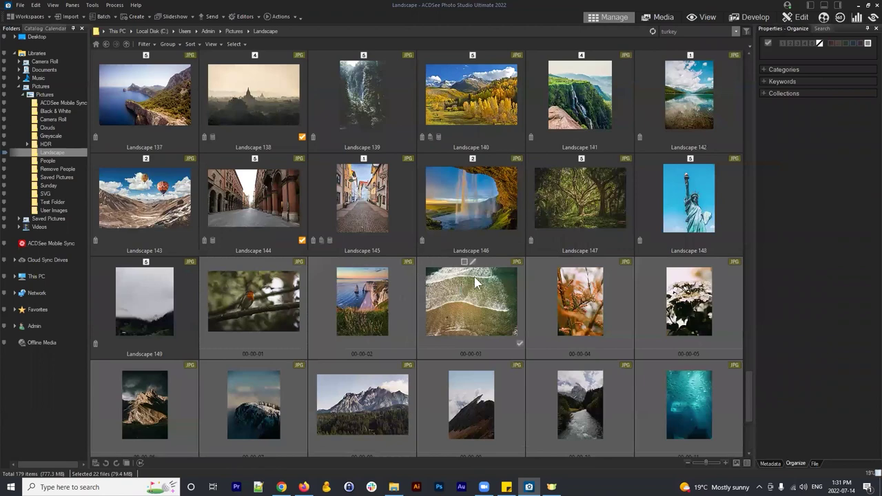
pyautogui.scroll(-6, 515, 299)
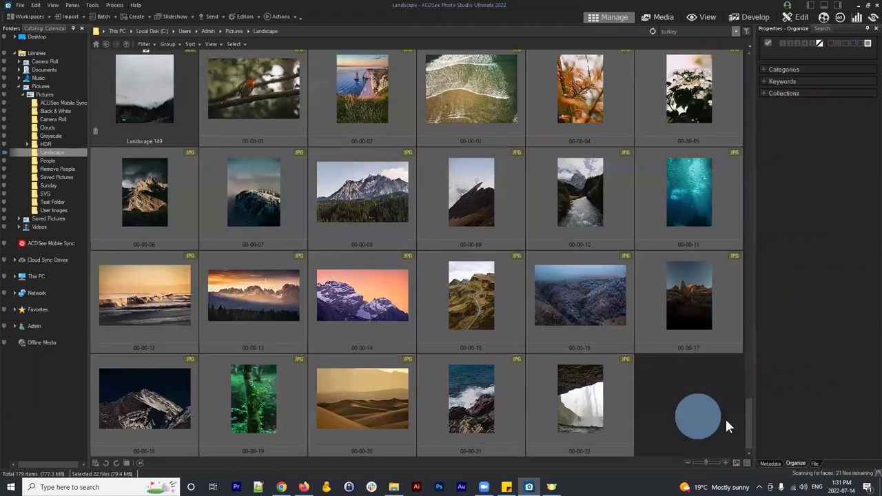
# Select photo 00-00-06 in the Landscape folder, clear the selection, and look over the copied photos.
pyautogui.moveTo(698, 416); pyautogui.dragTo(214, 297)
pyautogui.click(145, 196)
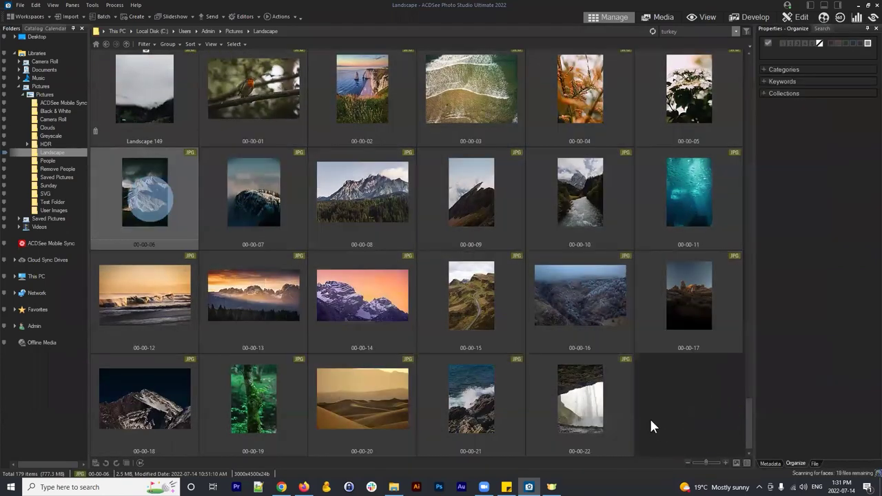
pyautogui.click(653, 426)
pyautogui.scroll(2, 602, 338)
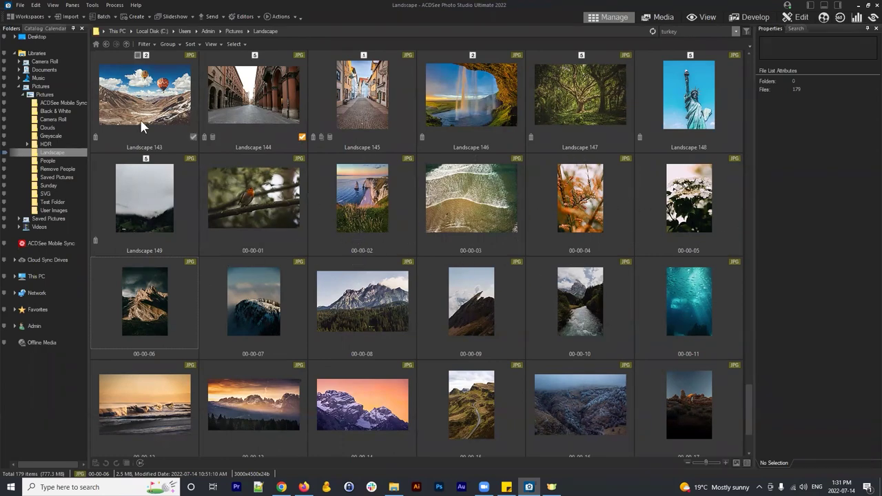
# Select photos 00-00-01 through 00-00-22 in the Landscape folder to review them, and open the Sunday folder for comparison.
pyautogui.click(262, 212)
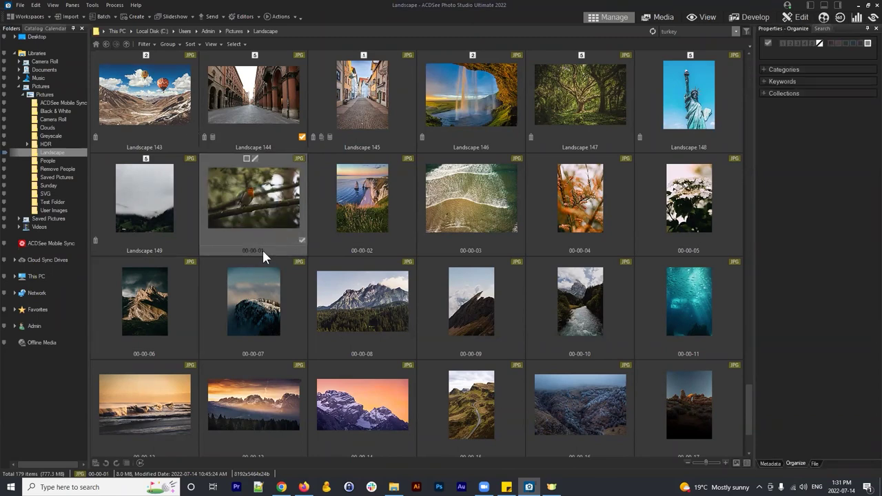
pyautogui.scroll(-3, 262, 248)
pyautogui.keyDown('shift'); pyautogui.click(586, 424); pyautogui.keyUp('shift')
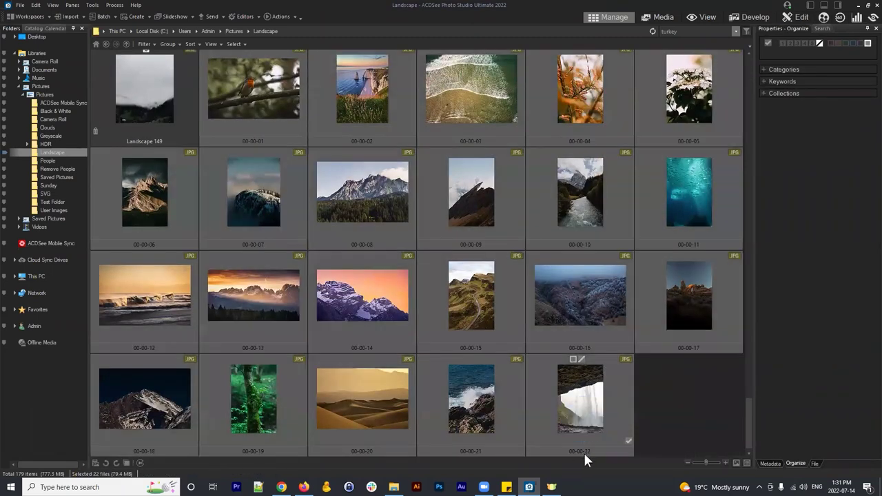
pyautogui.scroll(1, 648, 403)
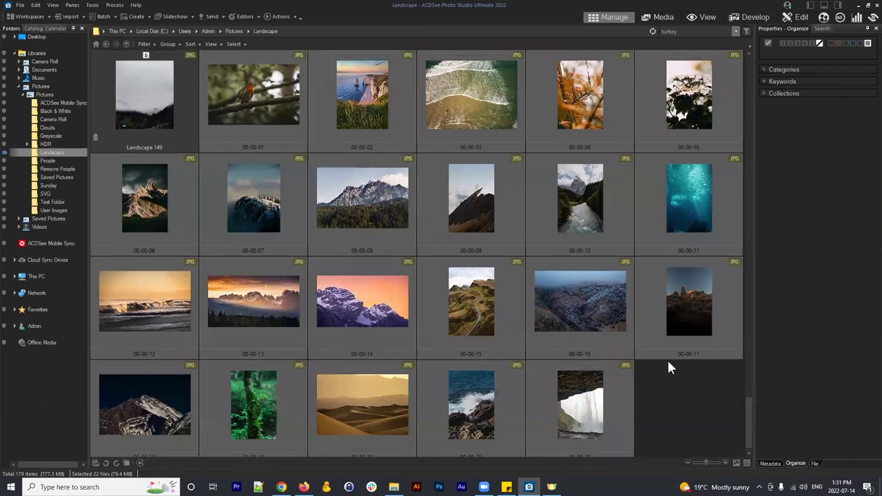
pyautogui.scroll(2, 307, 138)
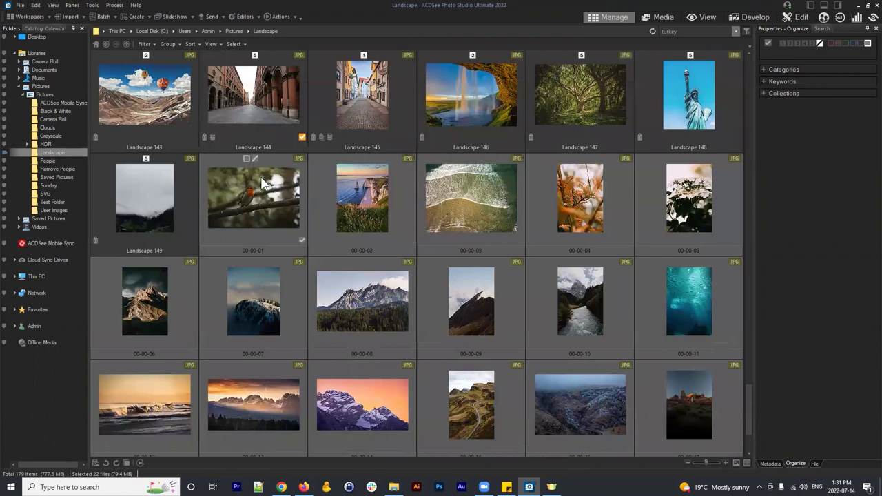
pyautogui.scroll(-2, 277, 163)
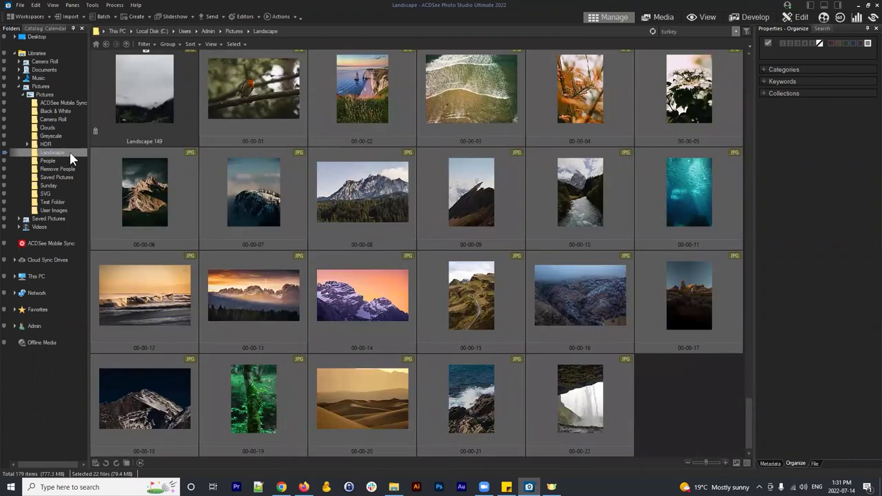
pyautogui.click(51, 184)
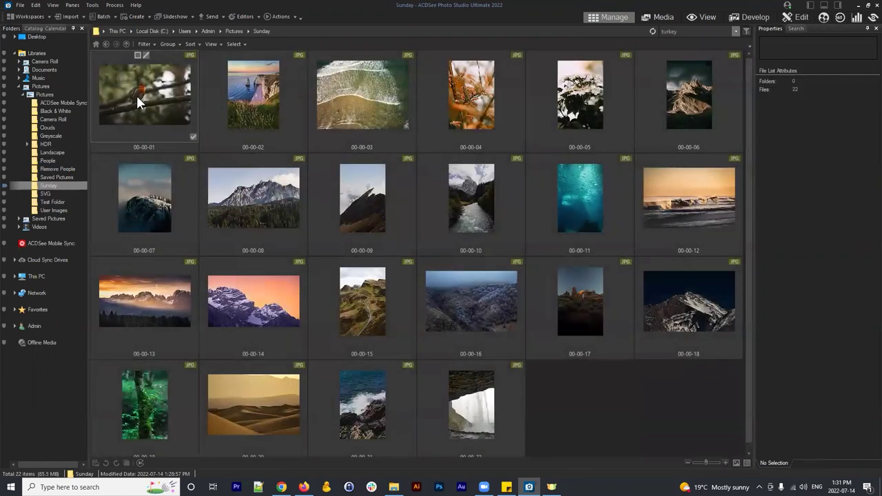
pyautogui.click(92, 5)
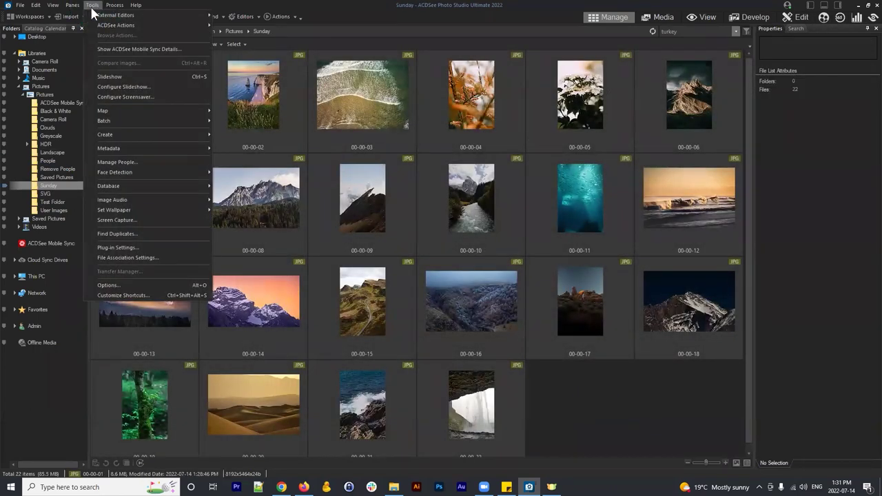
pyautogui.click(136, 234)
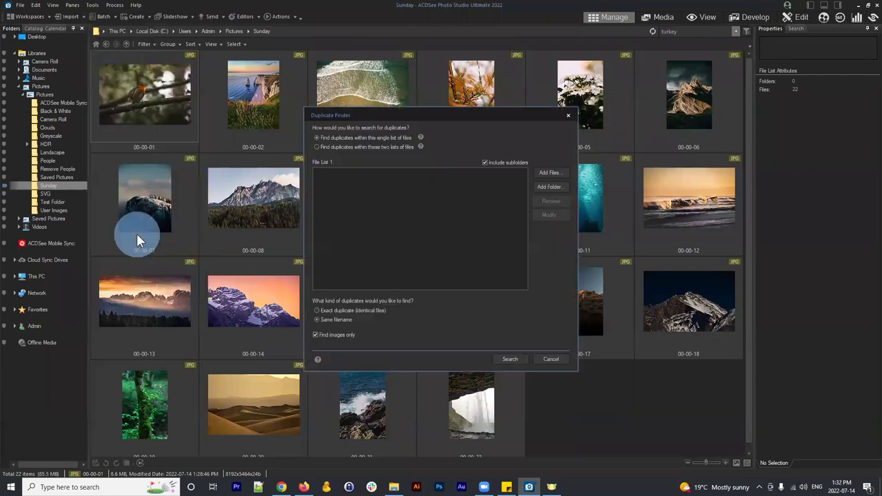
pyautogui.moveTo(401, 113); pyautogui.dragTo(460, 100)
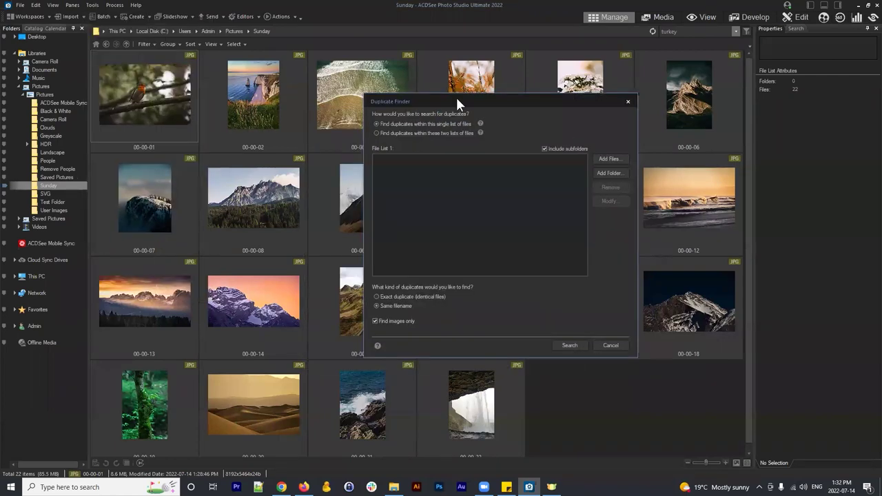
pyautogui.click(609, 173)
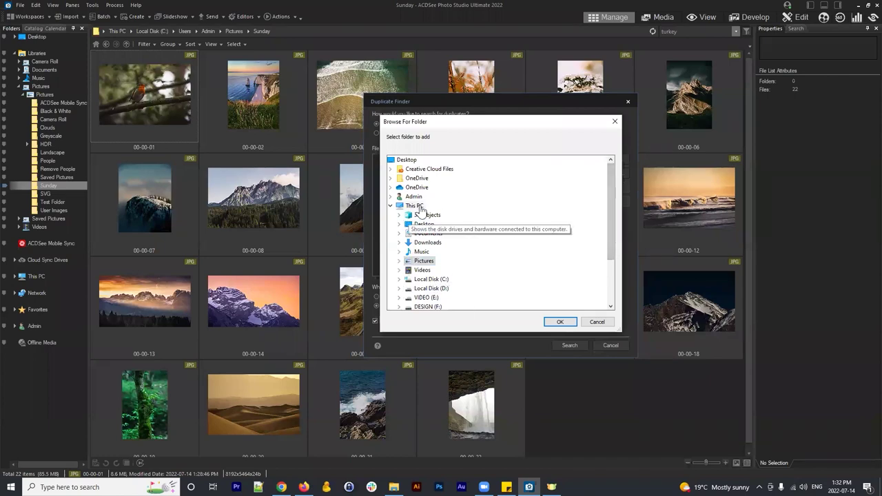
pyautogui.doubleClick(423, 264)
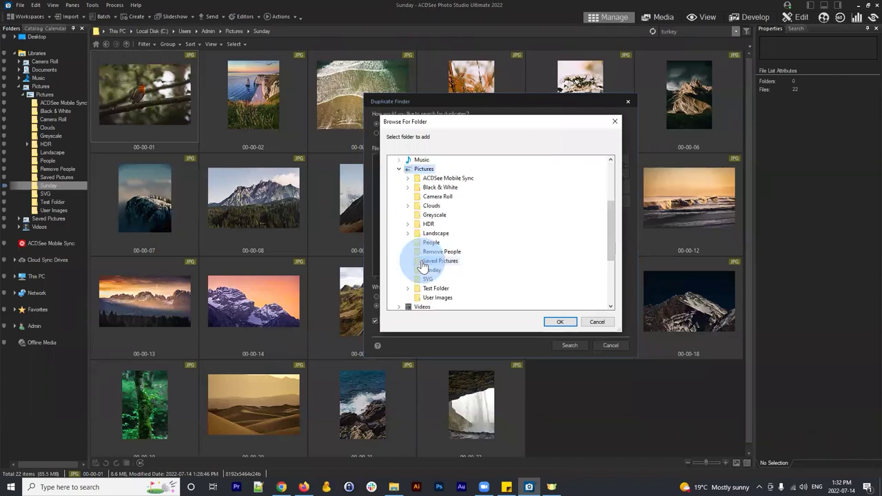
pyautogui.click(561, 322)
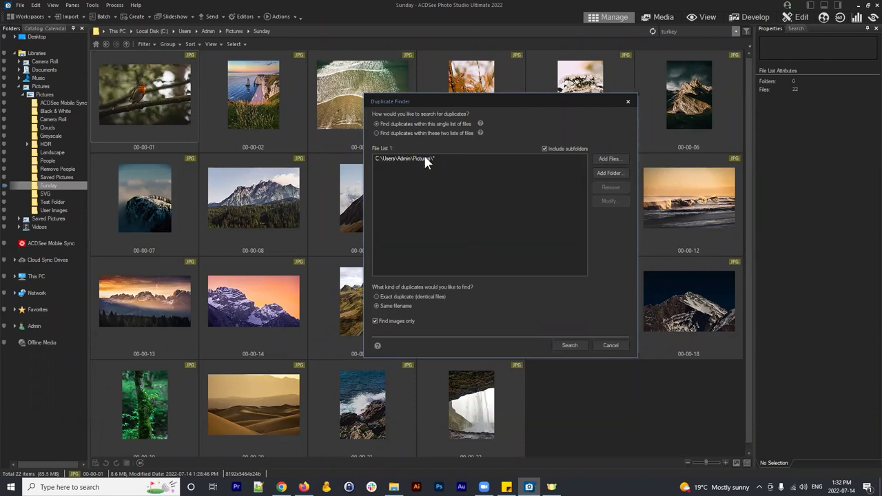
pyautogui.click(425, 104)
pyautogui.moveTo(425, 105); pyautogui.dragTo(162, 44)
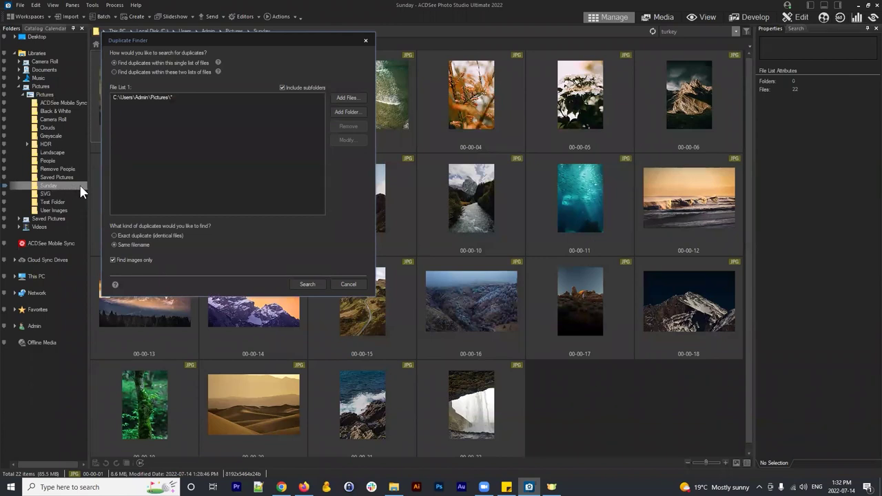
pyautogui.moveTo(216, 40); pyautogui.dragTo(351, 66)
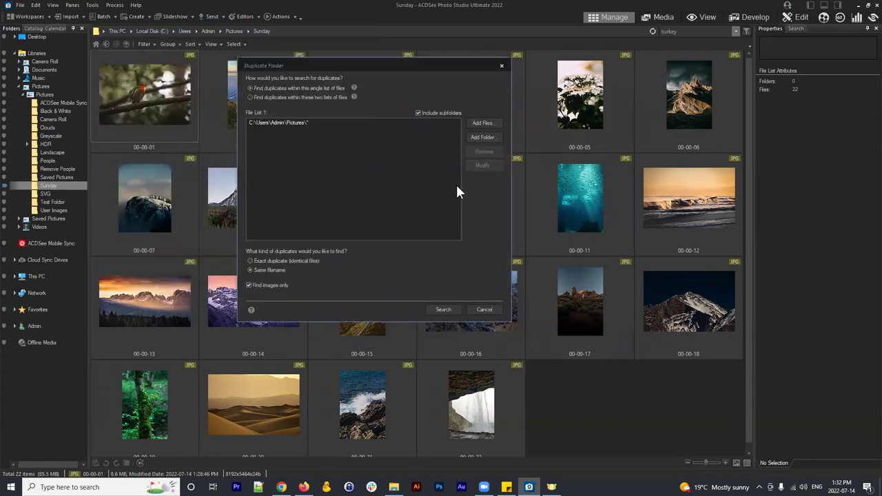
pyautogui.click(484, 310)
# Use Duplicate Finder to search the Pictures folder and its subfolders for images with the same filename.
pyautogui.click(93, 4)
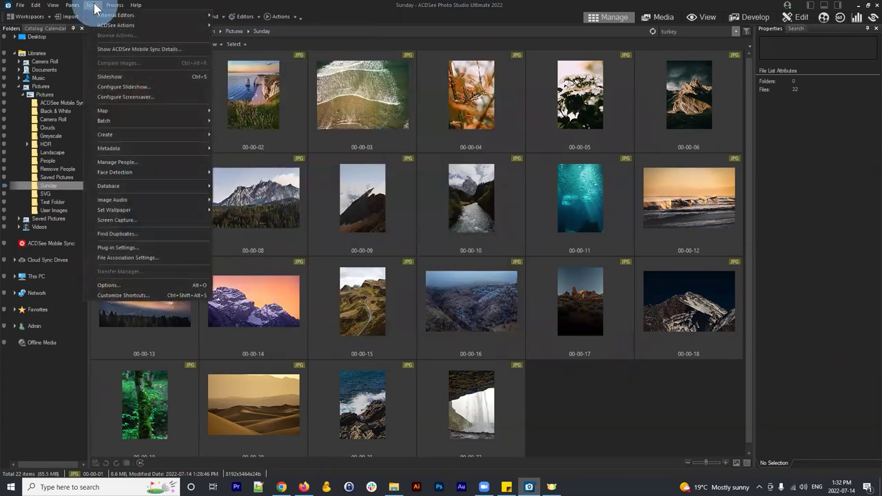
pyautogui.click(130, 233)
pyautogui.moveTo(414, 113); pyautogui.dragTo(398, 98)
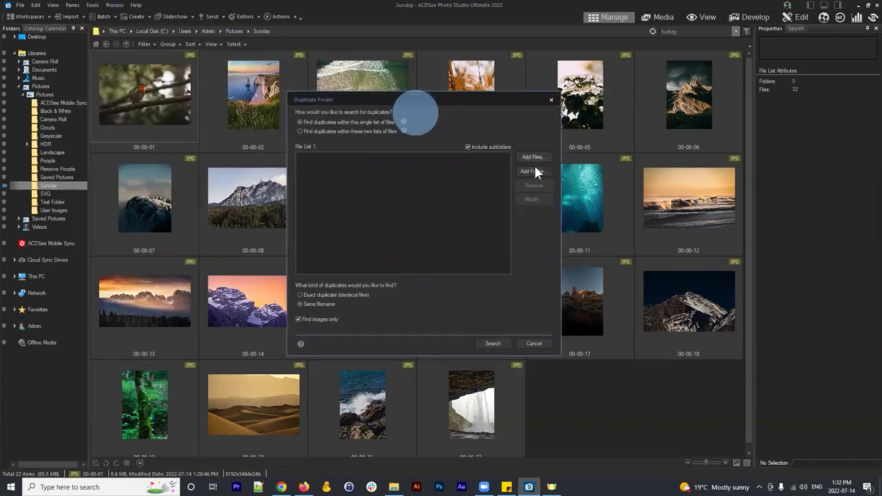
pyautogui.click(534, 165)
pyautogui.doubleClick(346, 260)
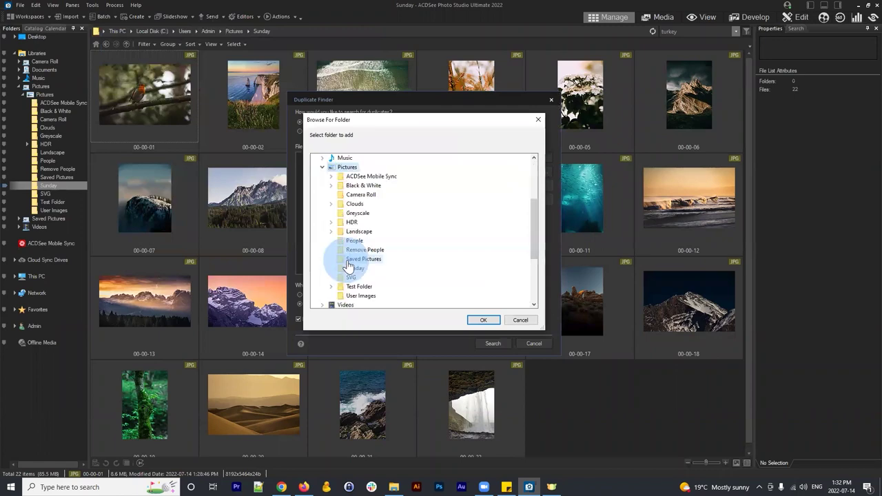
pyautogui.click(486, 319)
pyautogui.click(495, 341)
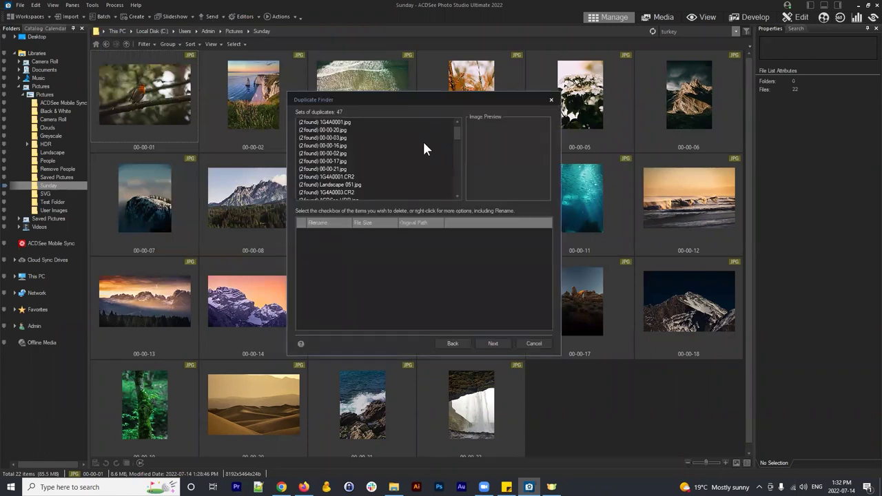
# Examine the duplicate set for 00-00-20.jpg and mark its copy in the Landscape folder for deletion.
pyautogui.click(334, 130)
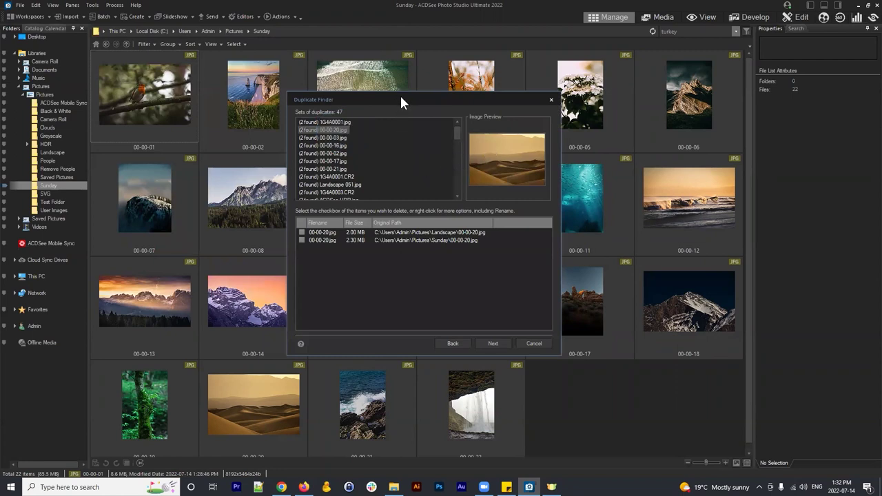
pyautogui.moveTo(404, 98); pyautogui.dragTo(434, 107)
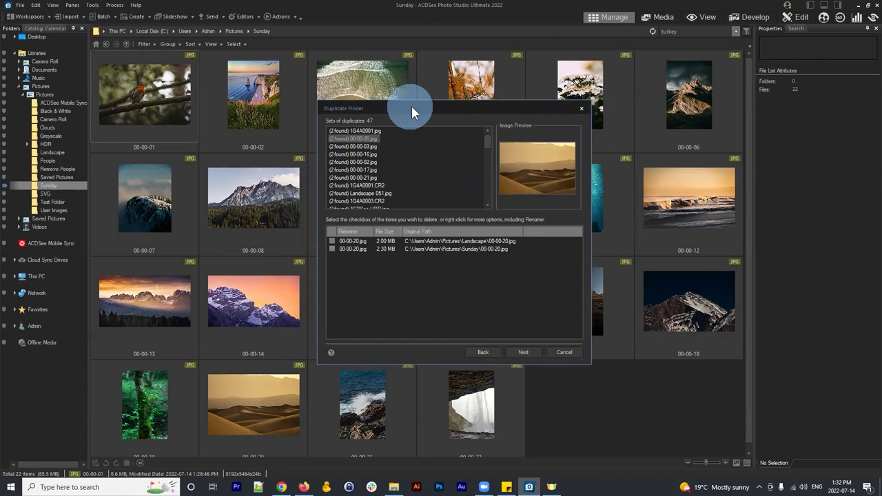
pyautogui.moveTo(412, 107); pyautogui.dragTo(406, 117)
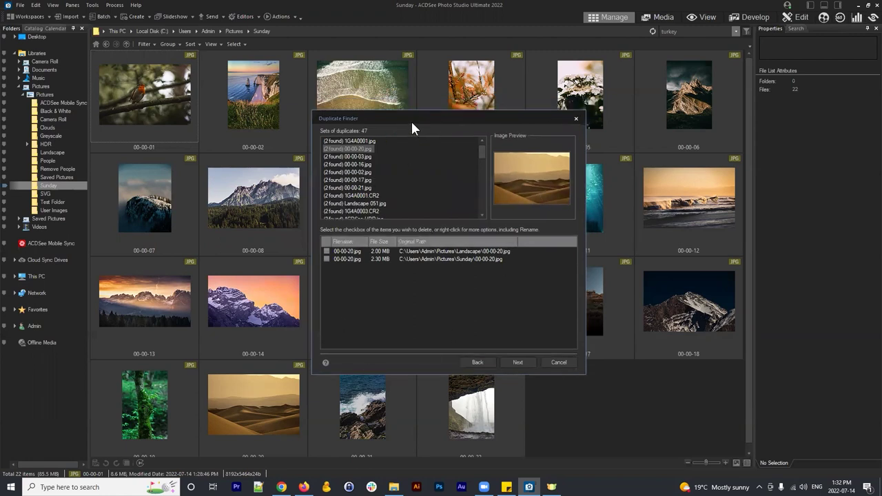
pyautogui.moveTo(415, 121); pyautogui.dragTo(440, 130)
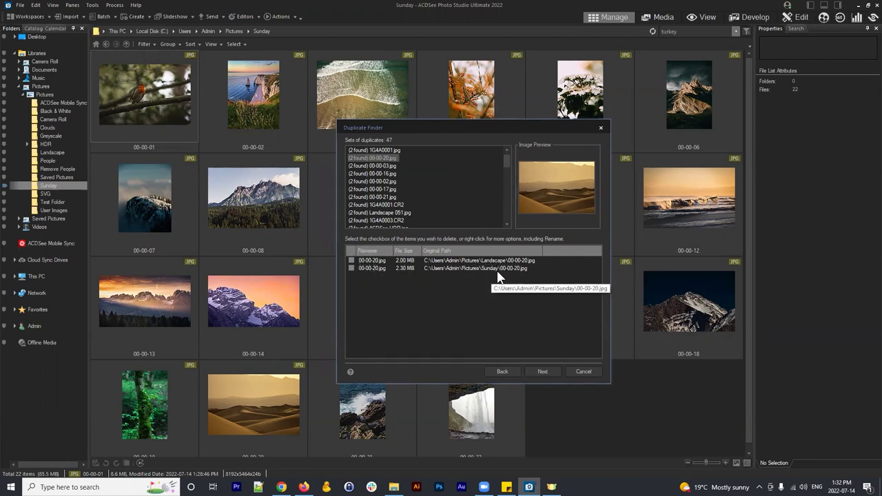
pyautogui.moveTo(387, 288); pyautogui.dragTo(347, 260)
pyautogui.click(481, 299)
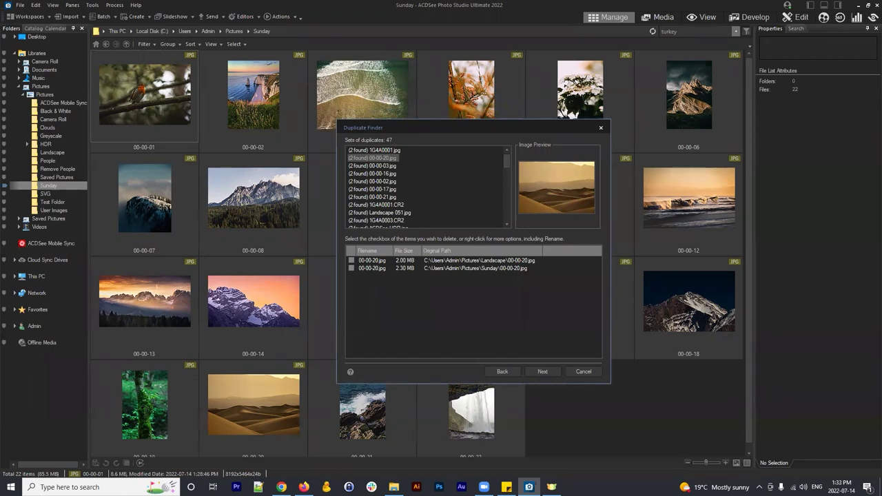
pyautogui.moveTo(548, 312); pyautogui.dragTo(352, 252)
pyautogui.click(447, 310)
pyautogui.click(351, 261)
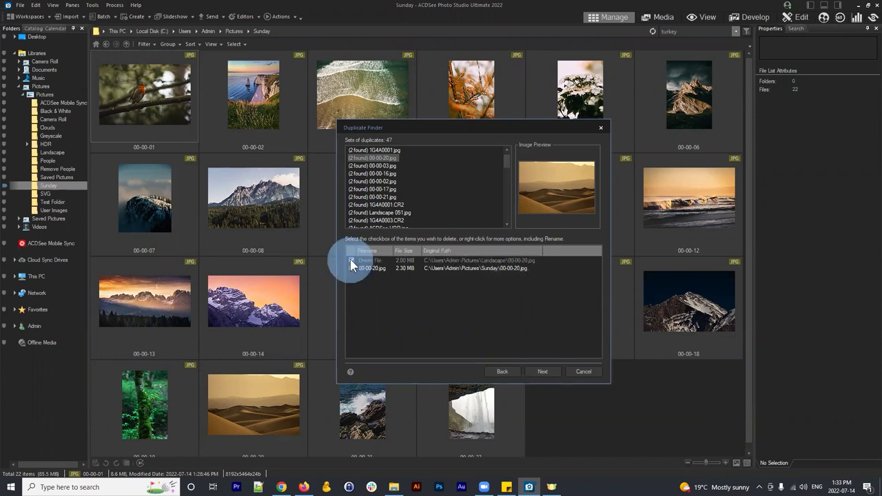
# View the 00-00-03.jpg duplicate set, and mark the Landscape folder's copy of 00-00-21.jpg for deletion.
pyautogui.click(385, 166)
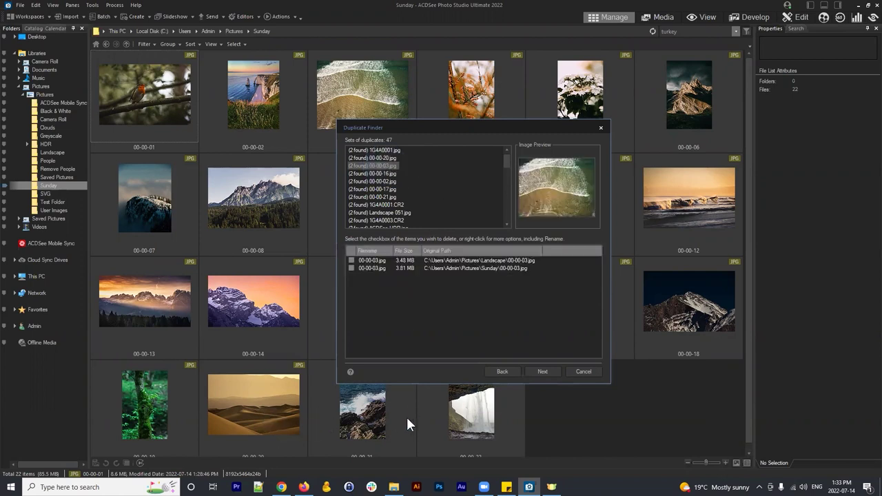
pyautogui.click(509, 161)
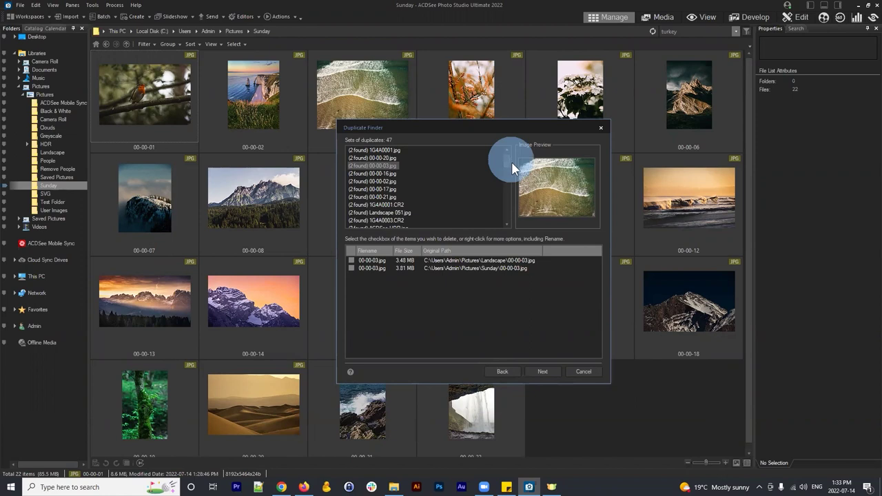
pyautogui.click(385, 197)
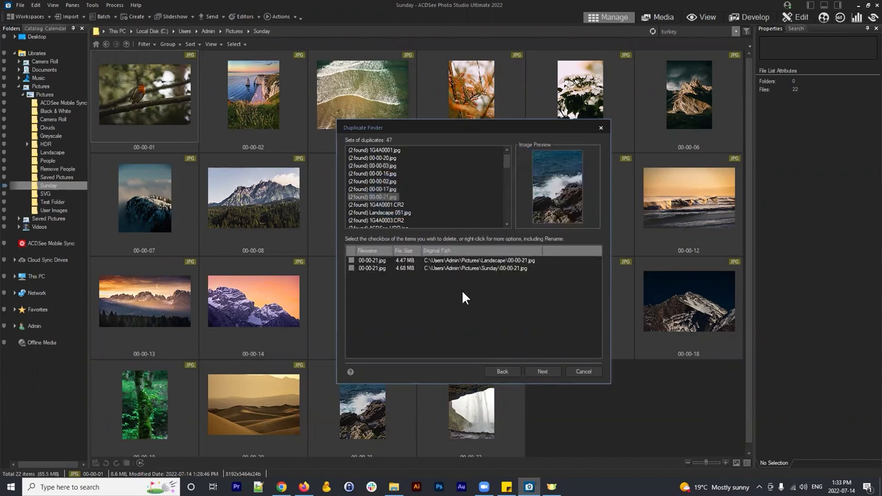
pyautogui.click(352, 261)
# Mark the Landscape folder's copy of 00-00-22.jpg for deletion and proceed to the summary of selected file operations.
pyautogui.click(503, 163)
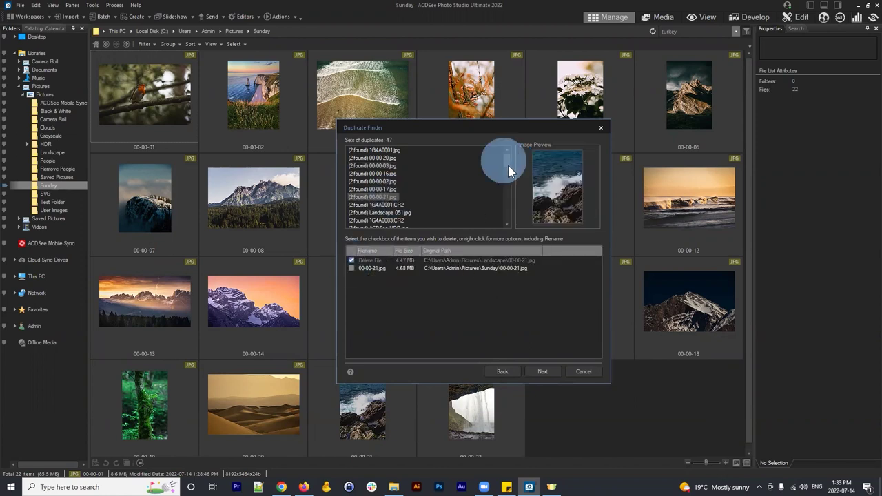
pyautogui.click(508, 224)
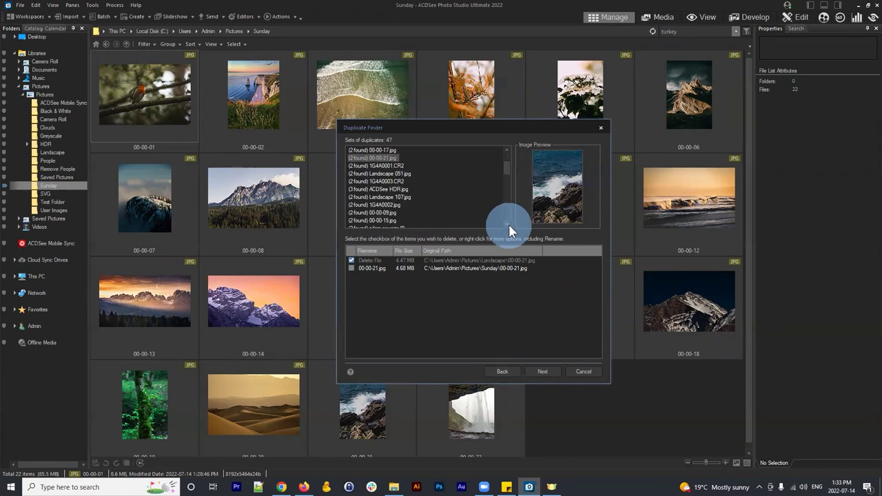
pyautogui.moveTo(508, 224); pyautogui.dragTo(509, 224)
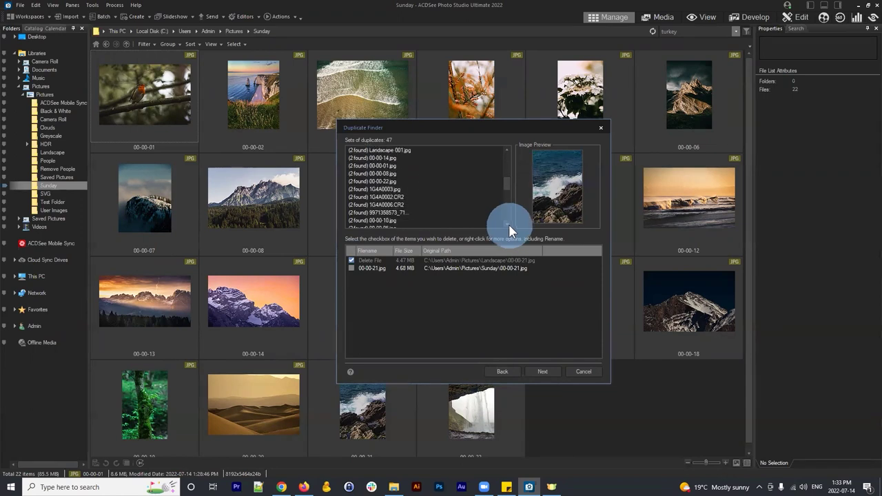
pyautogui.click(375, 182)
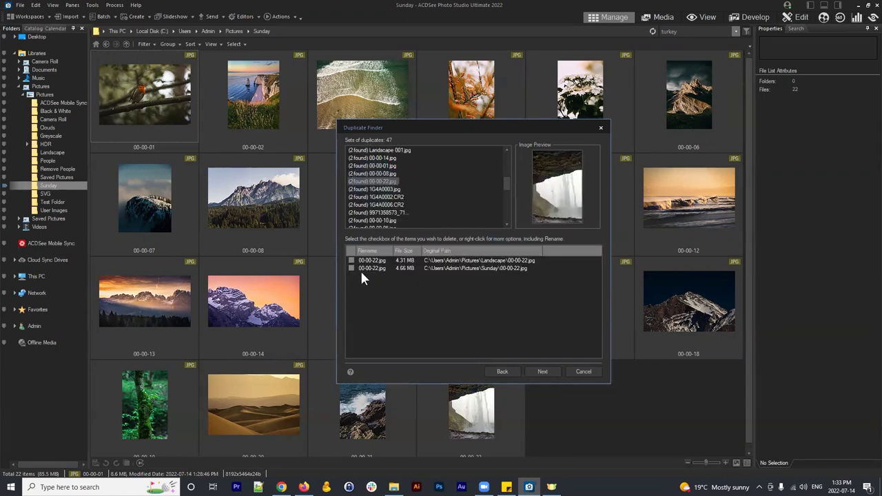
pyautogui.click(361, 262)
pyautogui.click(351, 261)
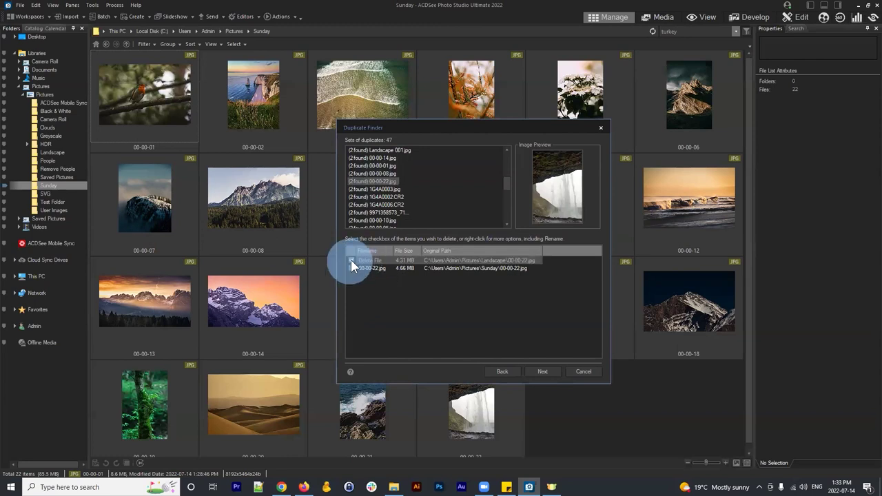
pyautogui.click(543, 371)
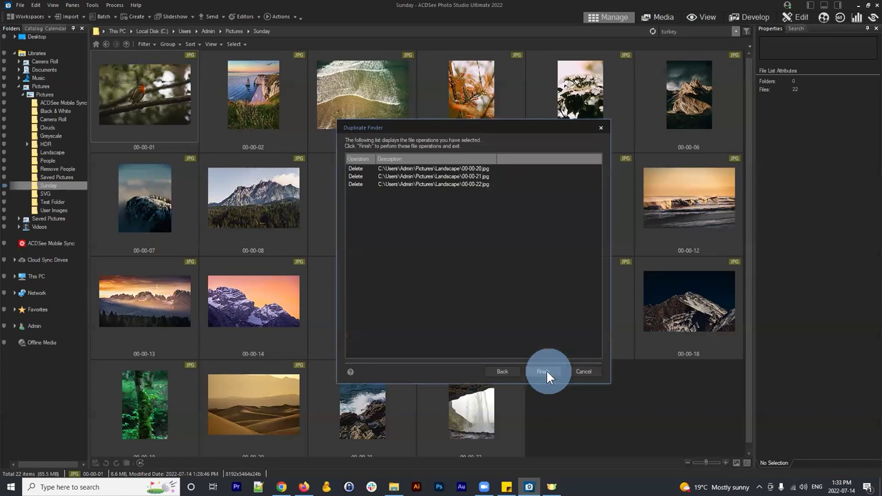
# Carry out the listed deletions of 00-00-20.jpg, 00-00-21.jpg and 00-00-22.jpg, and open the Landscape folder.
pyautogui.moveTo(442, 124); pyautogui.dragTo(410, 126)
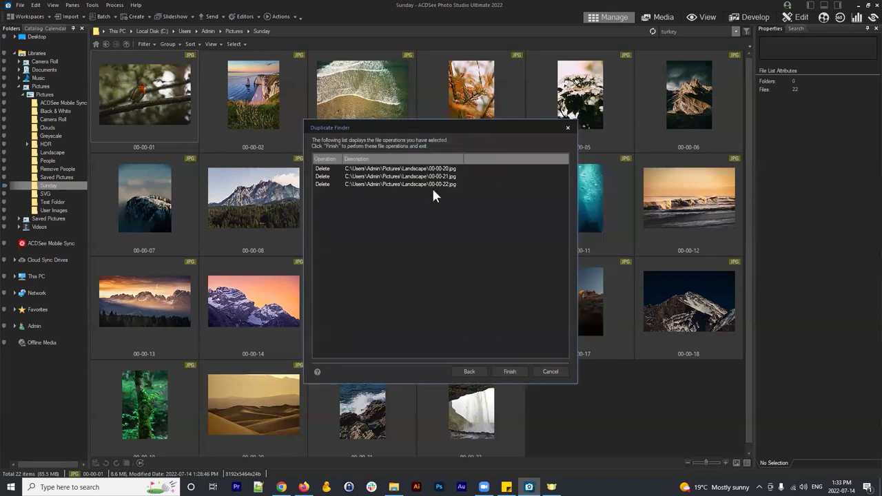
pyautogui.click(513, 370)
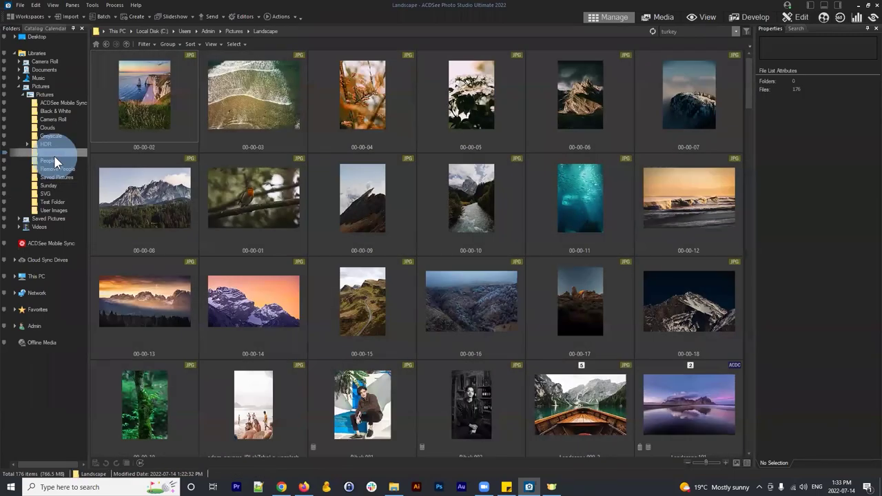
pyautogui.click(54, 154)
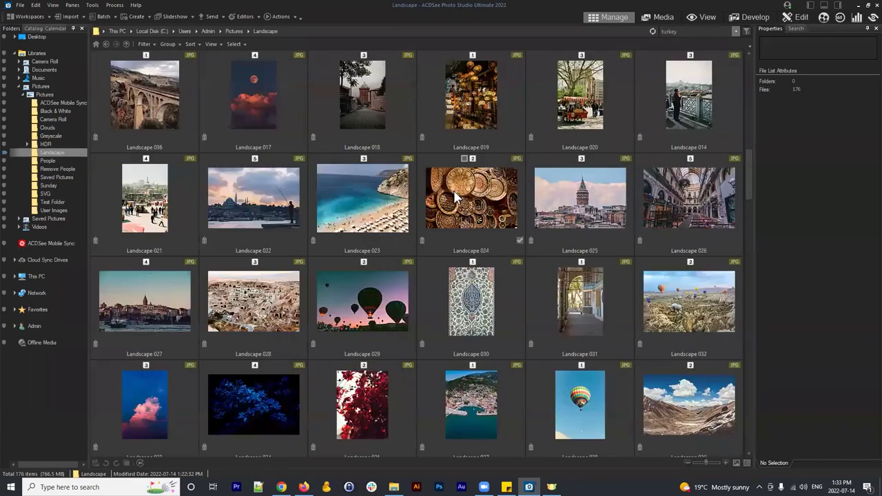
# Check the Landscape folder's images around 00-00-19 for the deleted duplicates, and go back to the Sunday folder.
pyautogui.scroll(5, 398, 211)
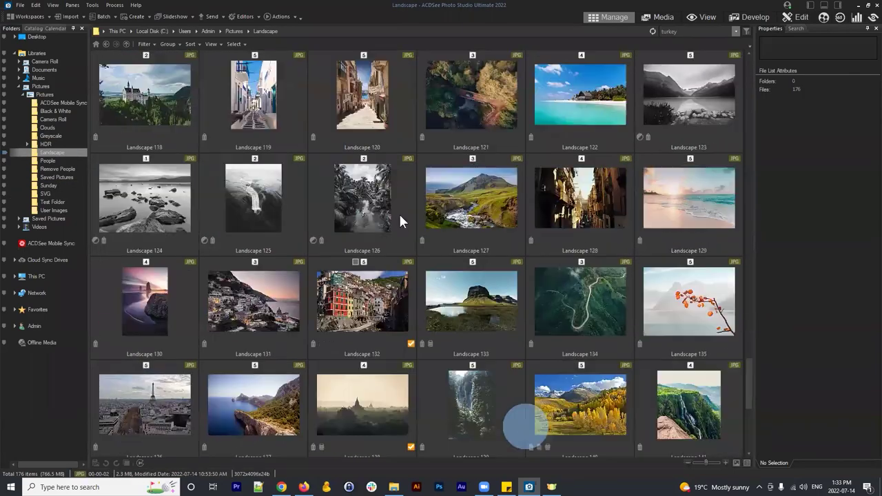
pyautogui.scroll(5, 350, 172)
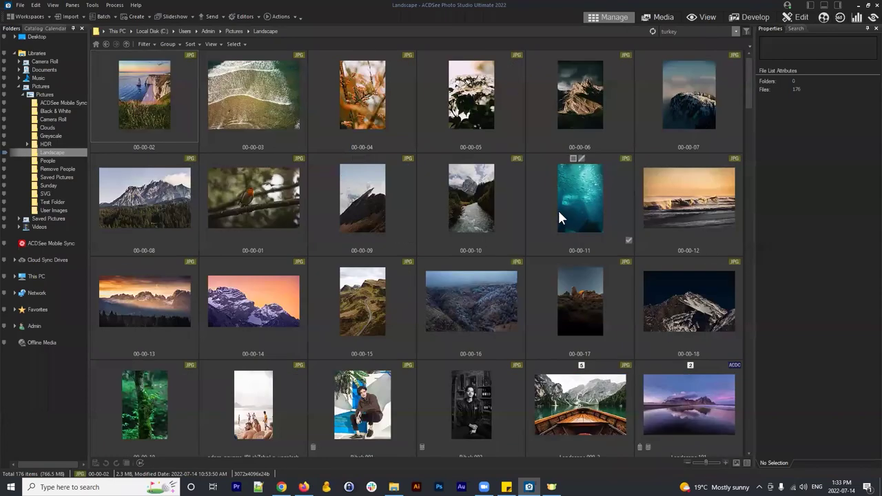
pyautogui.scroll(-2, 150, 320)
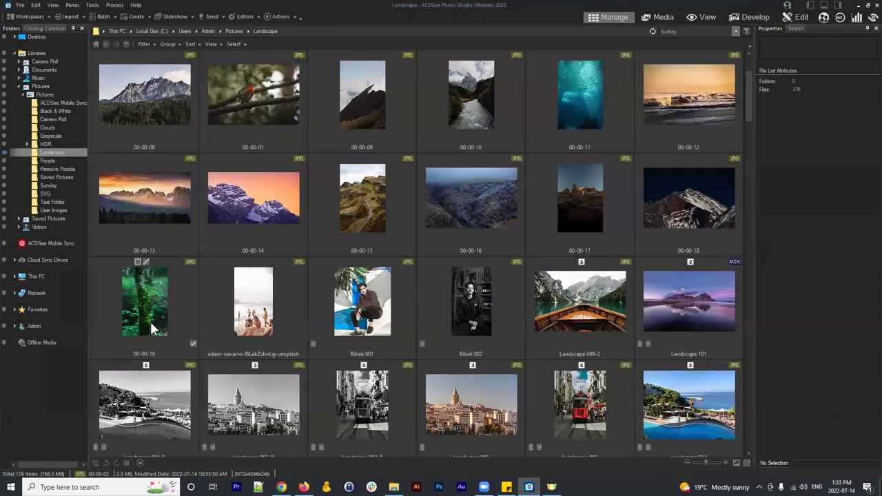
pyautogui.click(147, 196)
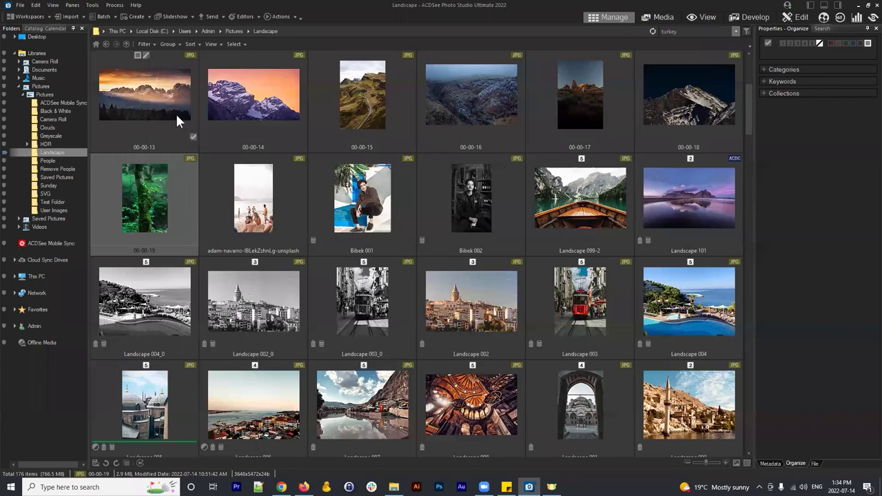
pyautogui.scroll(2, 179, 124)
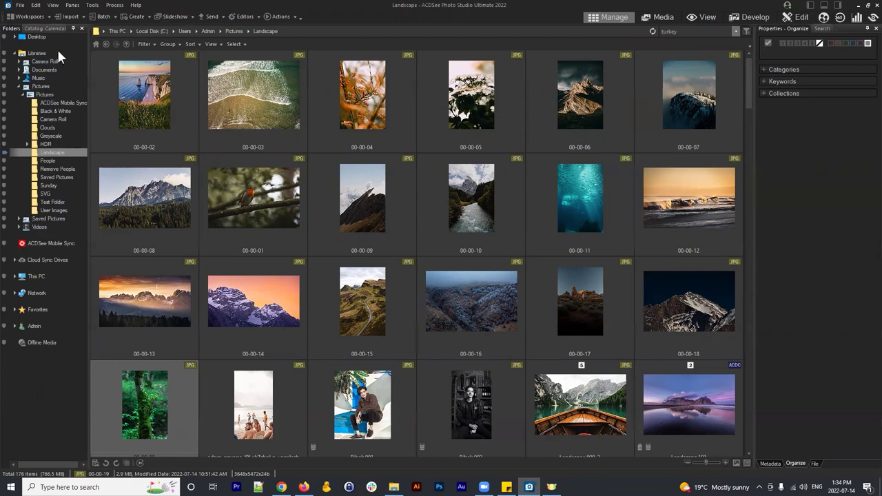
pyautogui.click(59, 154)
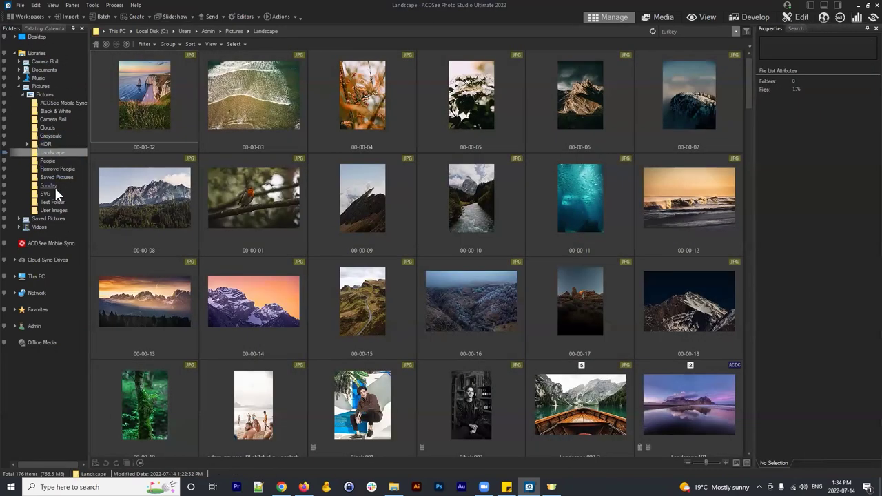
pyautogui.click(57, 186)
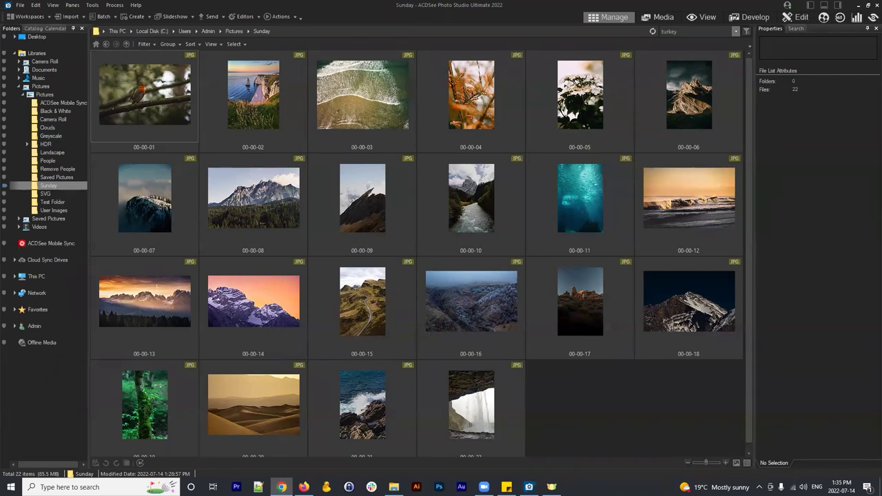
# Switch to Chrome and read the introduction of the About the ACDSee Database help page.
pyautogui.hotkey('alt', 'Tab')
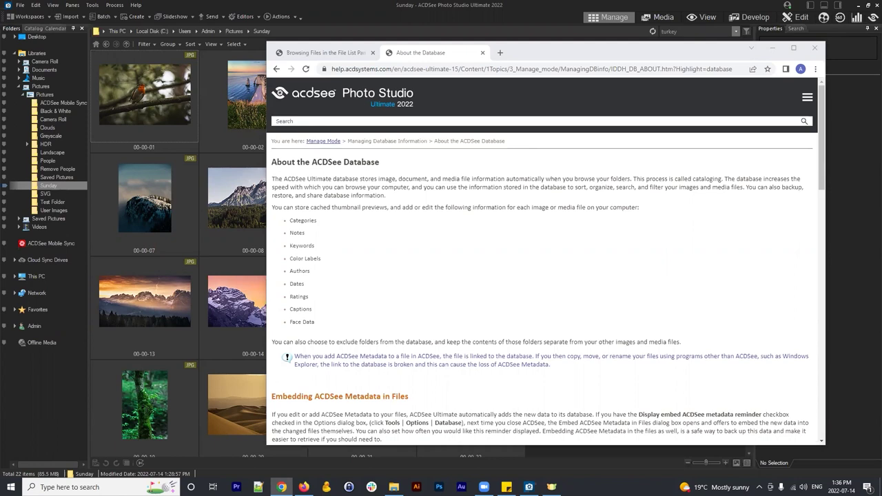
pyautogui.click(427, 236)
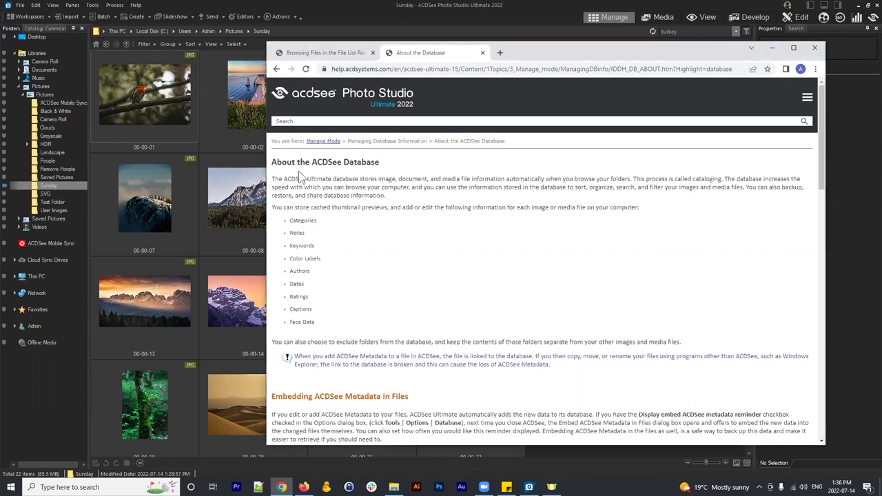
pyautogui.tripleClick(385, 178)
pyautogui.click(441, 201)
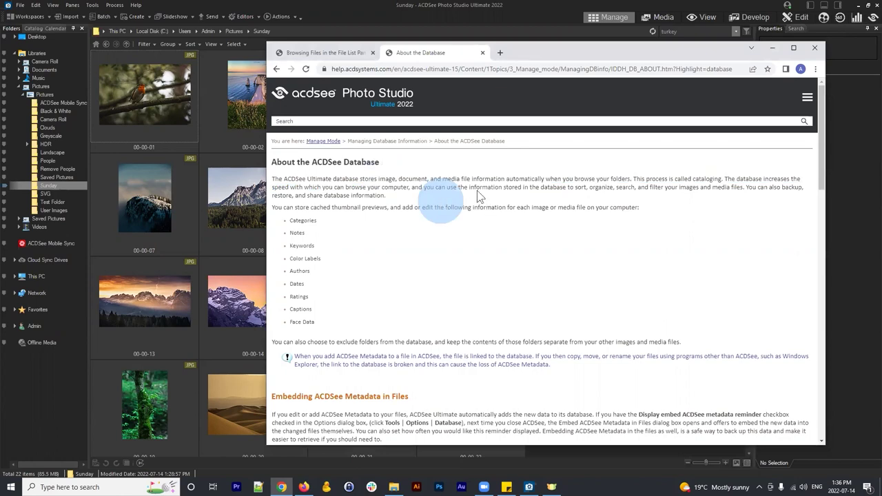
pyautogui.click(614, 180)
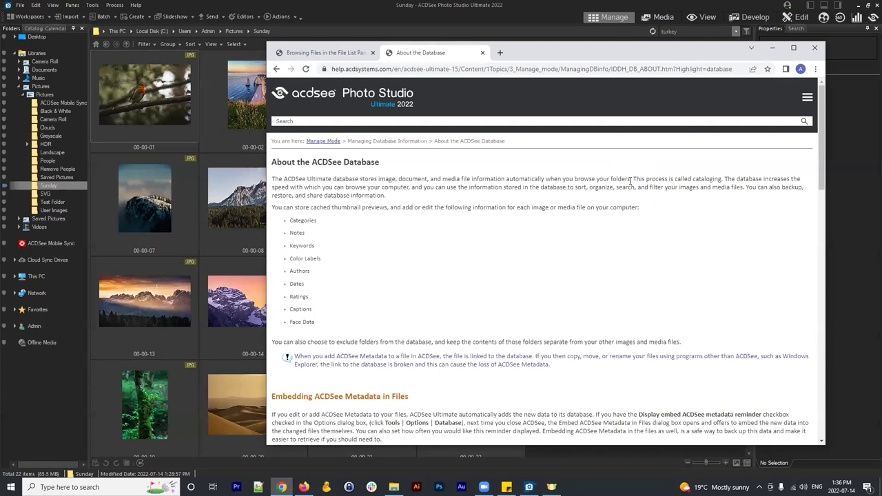
# Highlight the list from Categories to Face Data and the words "thumbnail previews" on the help page.
pyautogui.moveTo(344, 322); pyautogui.dragTo(283, 228)
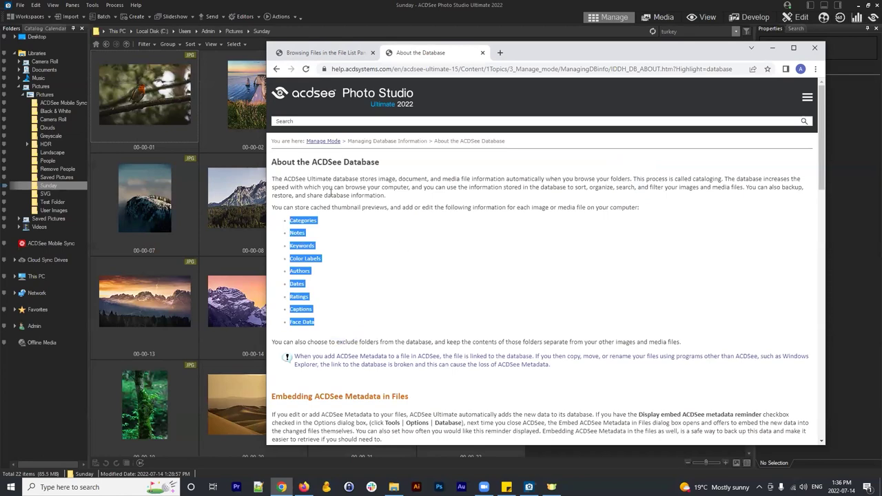
pyautogui.moveTo(332, 206); pyautogui.dragTo(390, 207)
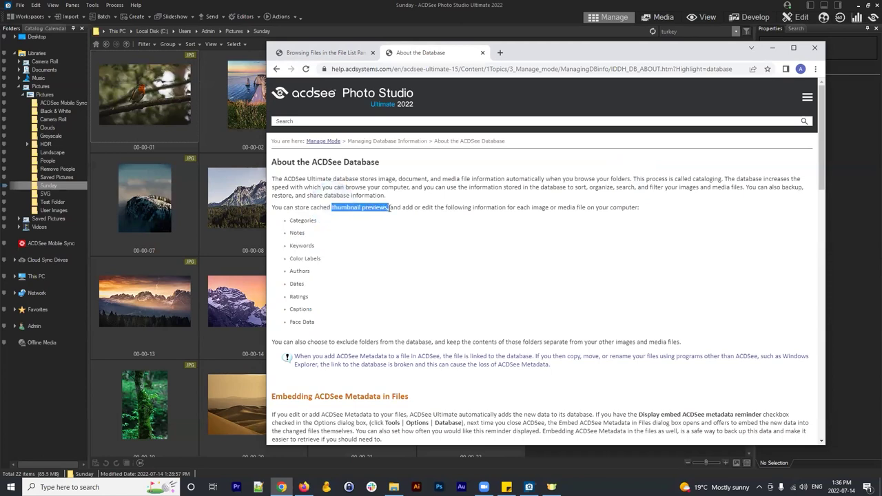
pyautogui.click(390, 210)
pyautogui.moveTo(337, 334); pyautogui.dragTo(318, 237)
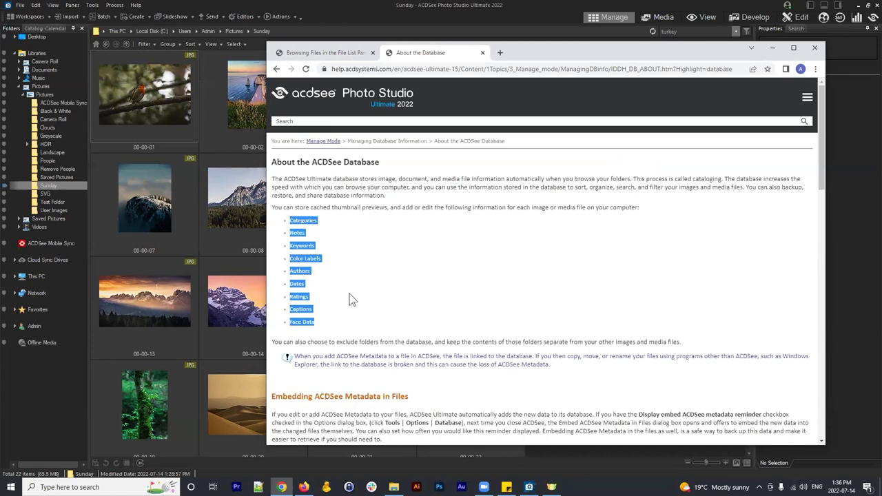
pyautogui.click(345, 323)
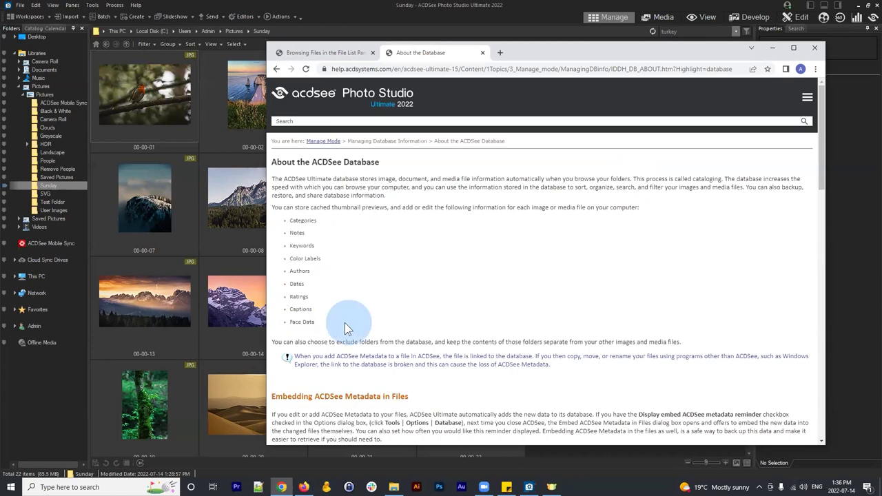
# Review the list of information the database can store and the thumbnail previews mention once more, and return to ACDSee.
pyautogui.moveTo(329, 325); pyautogui.dragTo(276, 219)
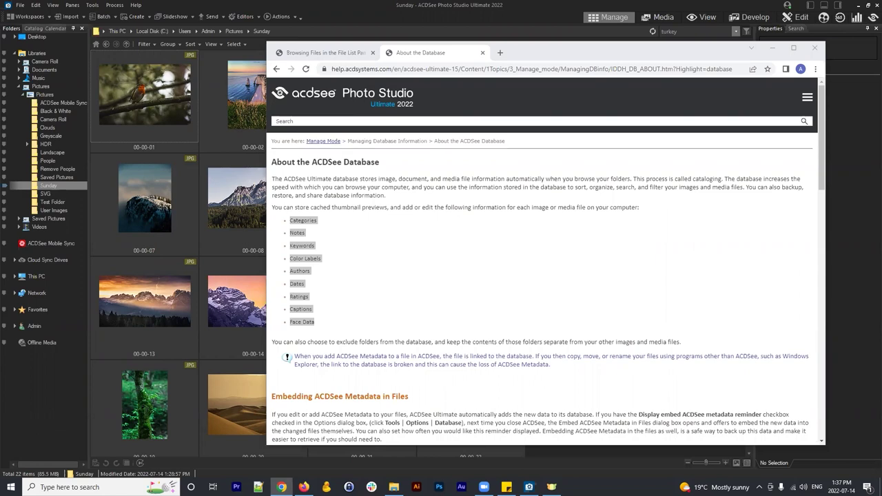
pyautogui.click(353, 275)
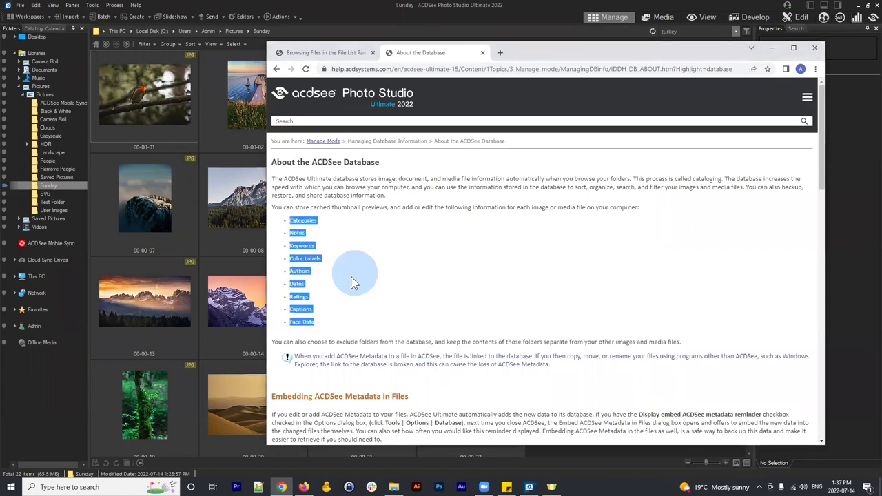
pyautogui.moveTo(332, 322); pyautogui.dragTo(380, 226)
pyautogui.click(397, 236)
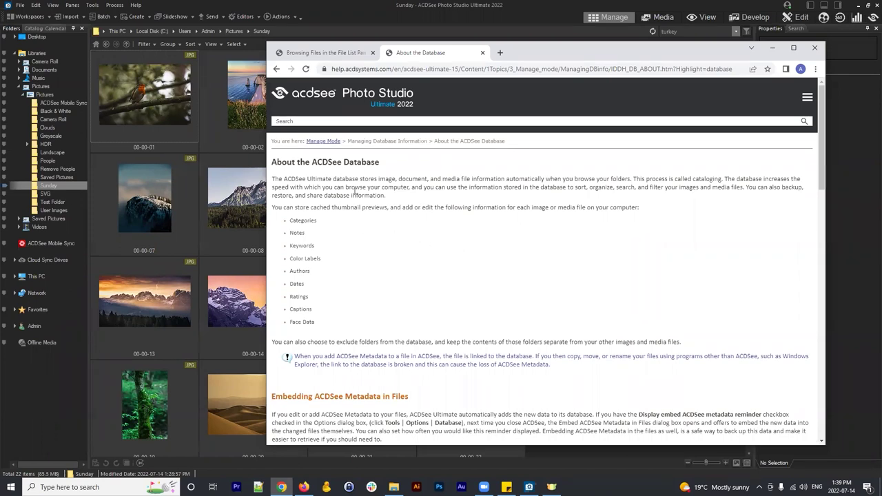
pyautogui.moveTo(332, 207); pyautogui.dragTo(390, 207)
pyautogui.click(390, 207)
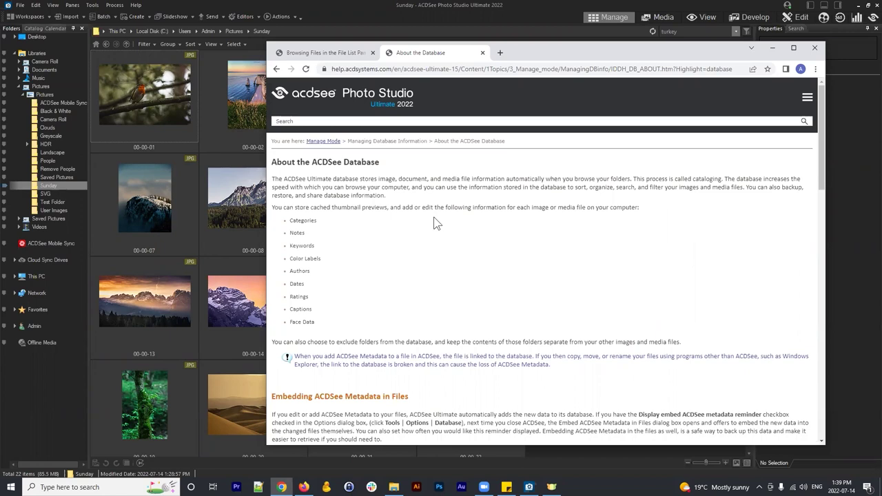
pyautogui.click(773, 48)
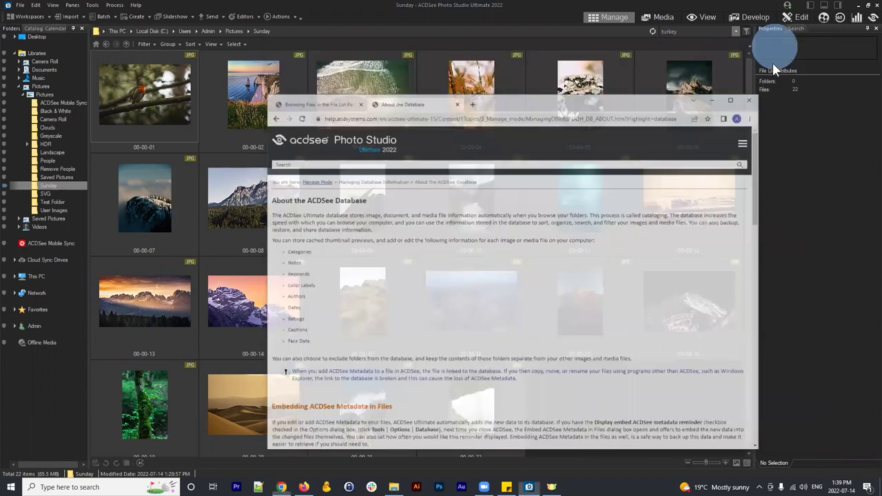
pyautogui.click(607, 413)
pyautogui.click(460, 103)
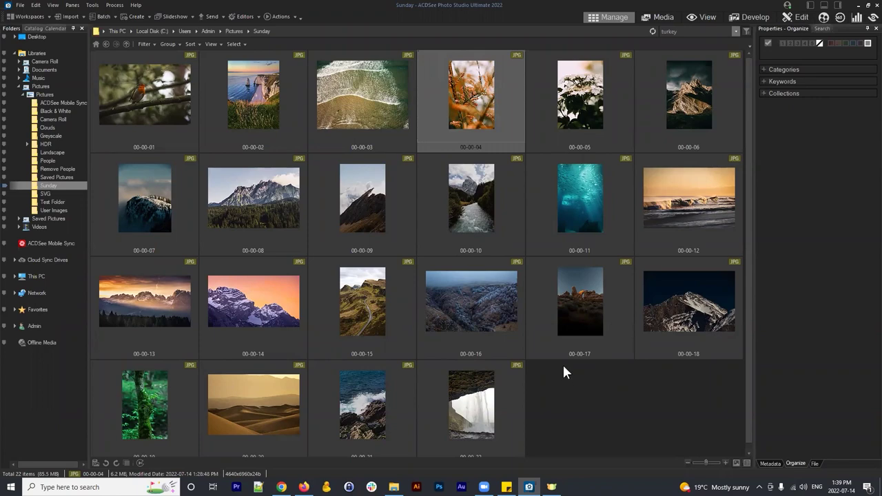
pyautogui.click(609, 352)
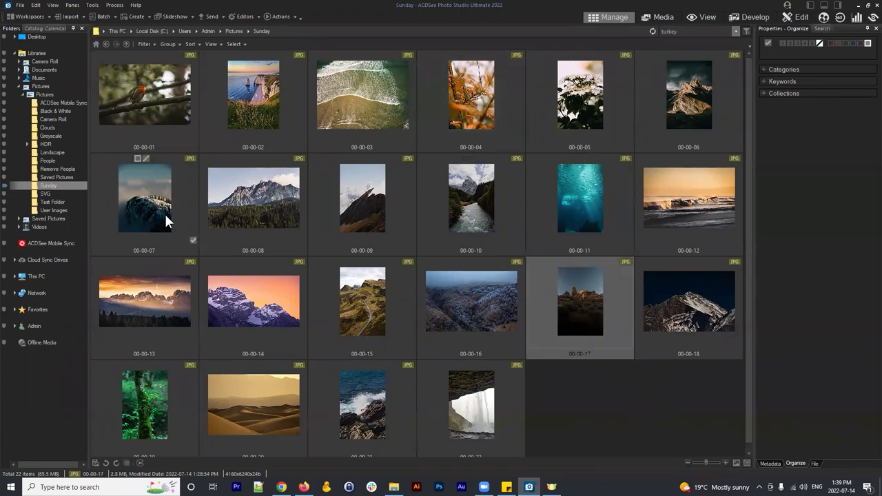
pyautogui.click(641, 403)
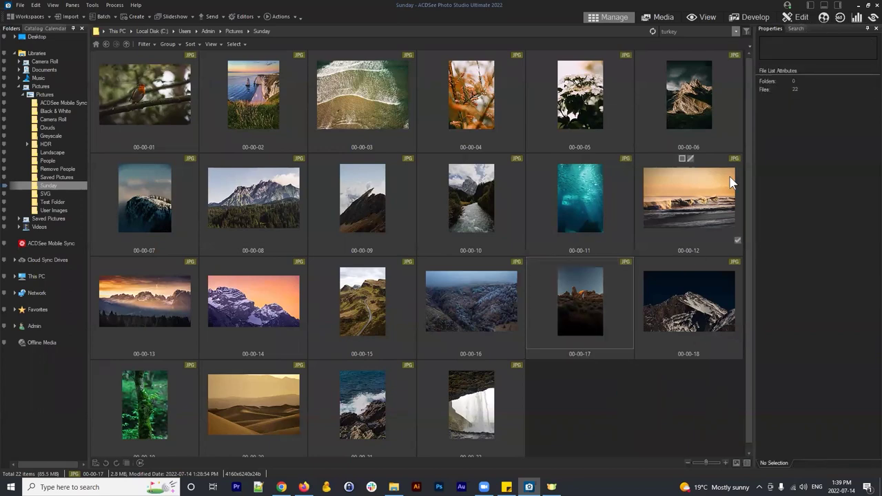
pyautogui.click(714, 131)
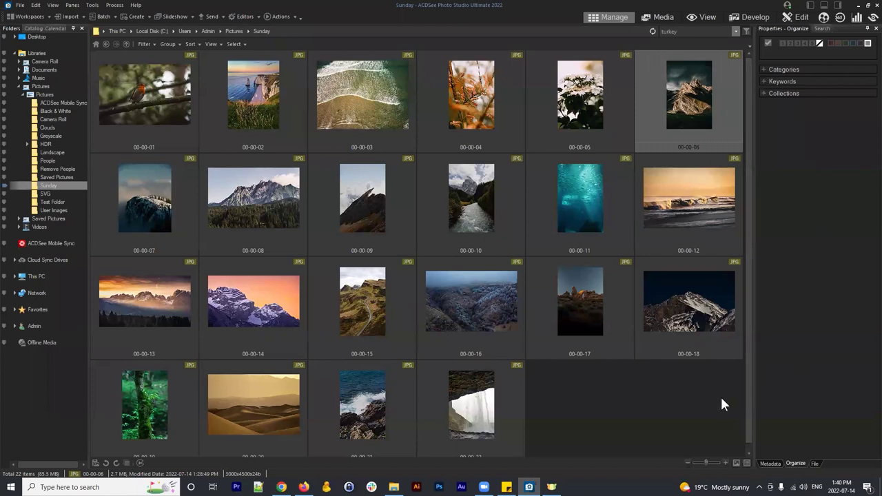
pyautogui.click(698, 403)
pyautogui.click(103, 71)
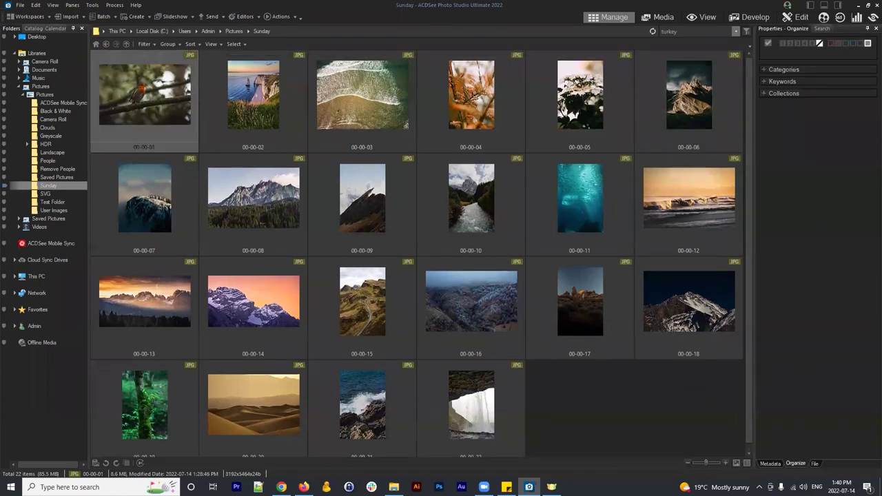
pyautogui.click(680, 406)
pyautogui.click(700, 427)
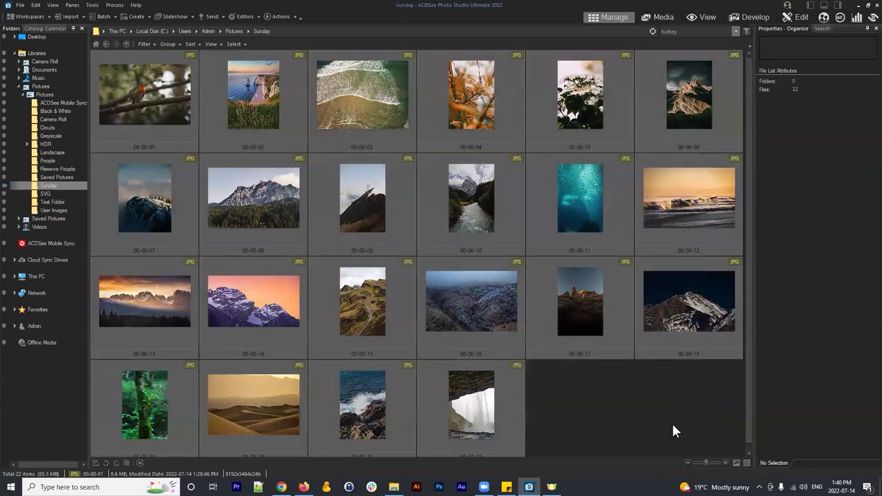
pyautogui.click(674, 431)
# Select all images in the Sunday folder, from 00-00-01 through 00-00-22.
pyautogui.click(133, 82)
pyautogui.scroll(-1, 177, 100)
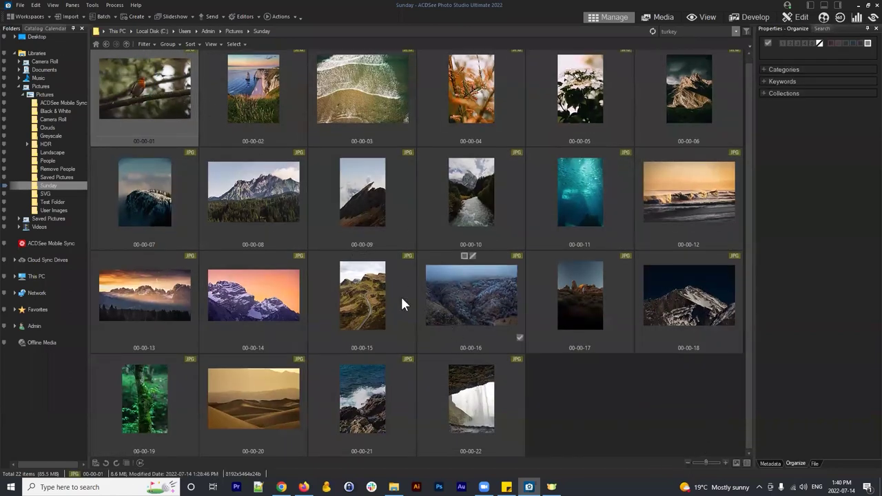
pyautogui.keyDown('shift'); pyautogui.click(462, 379); pyautogui.keyUp('shift')
pyautogui.scroll(1, 159, 117)
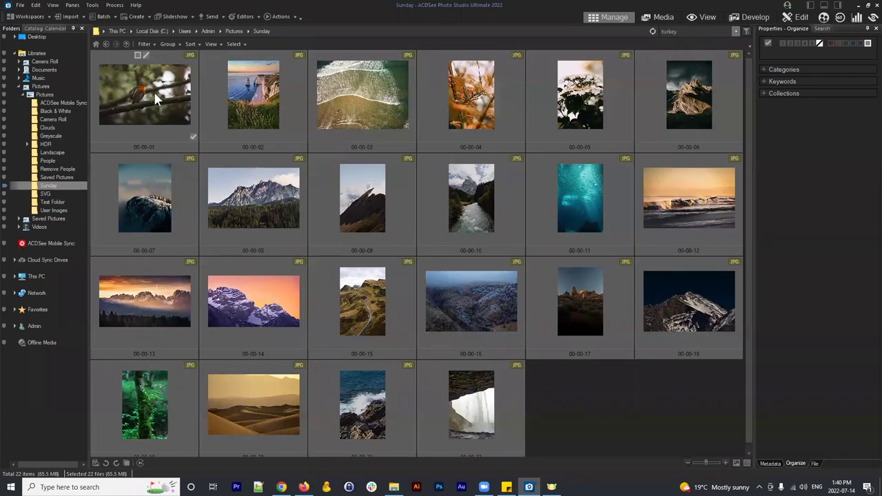
pyautogui.scroll(-1, 500, 374)
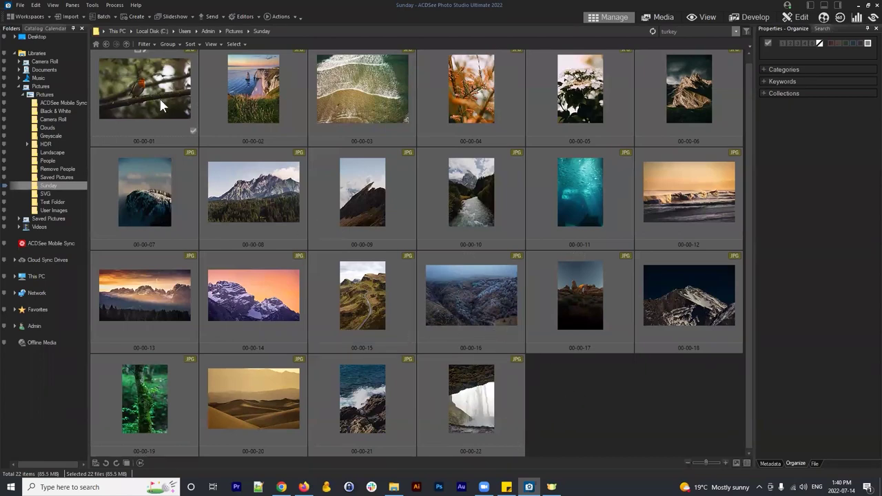
pyautogui.scroll(1, 140, 107)
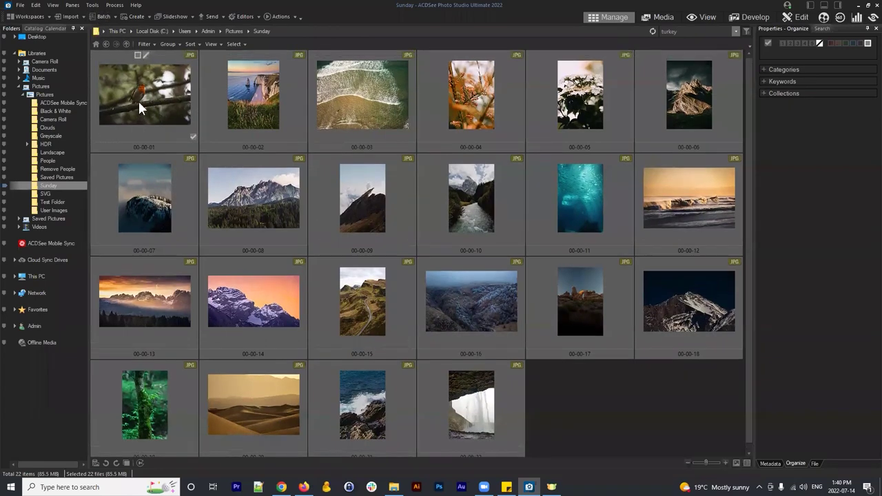
# Open the batch Rename dialog for the selected Sunday images and reposition its window.
pyautogui.click(102, 17)
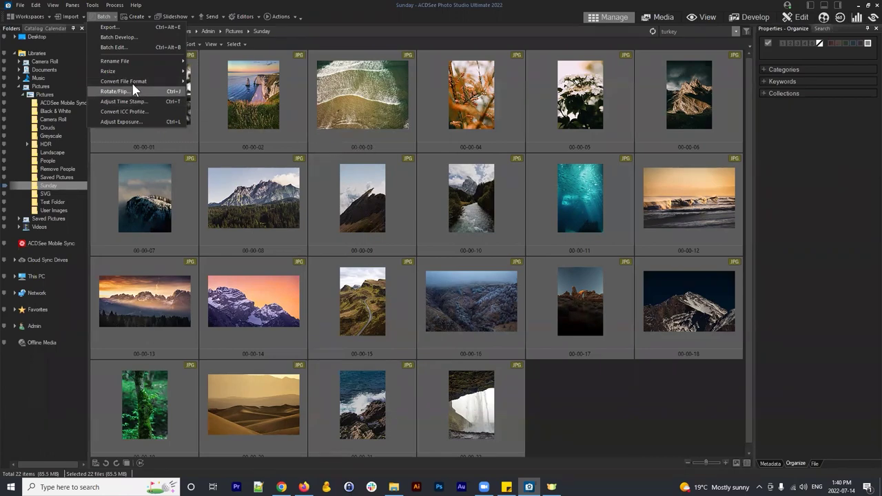
pyautogui.moveTo(133, 79)
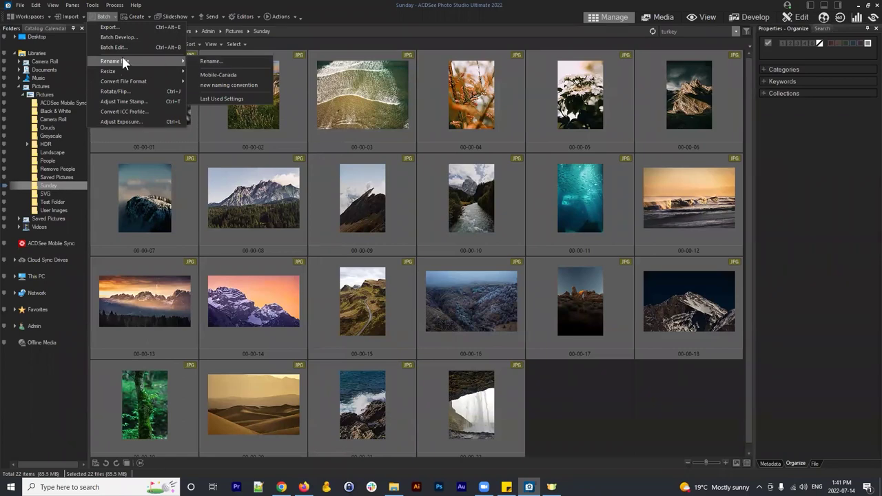
pyautogui.click(244, 61)
pyautogui.click(508, 136)
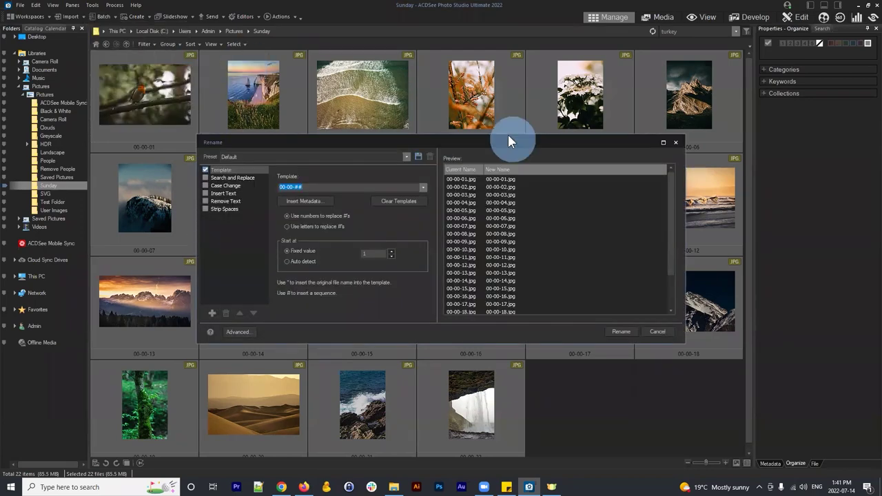
pyautogui.moveTo(509, 136); pyautogui.dragTo(496, 94)
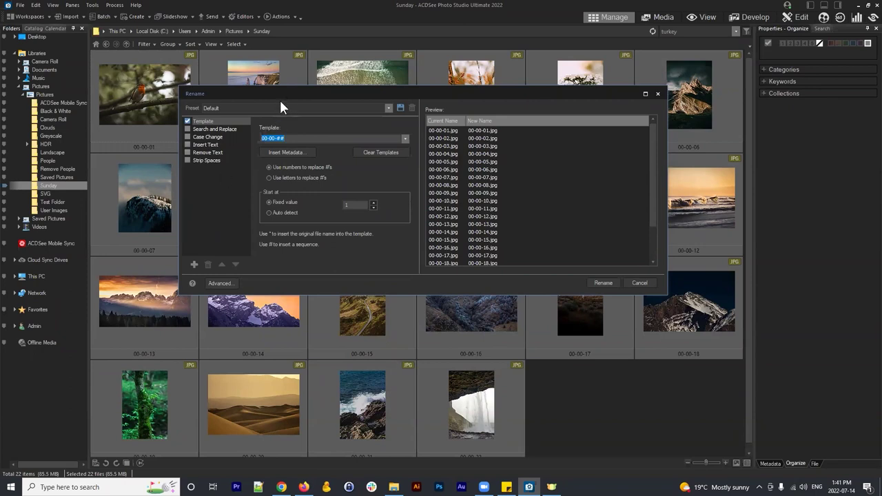
pyautogui.moveTo(293, 92); pyautogui.dragTo(322, 103)
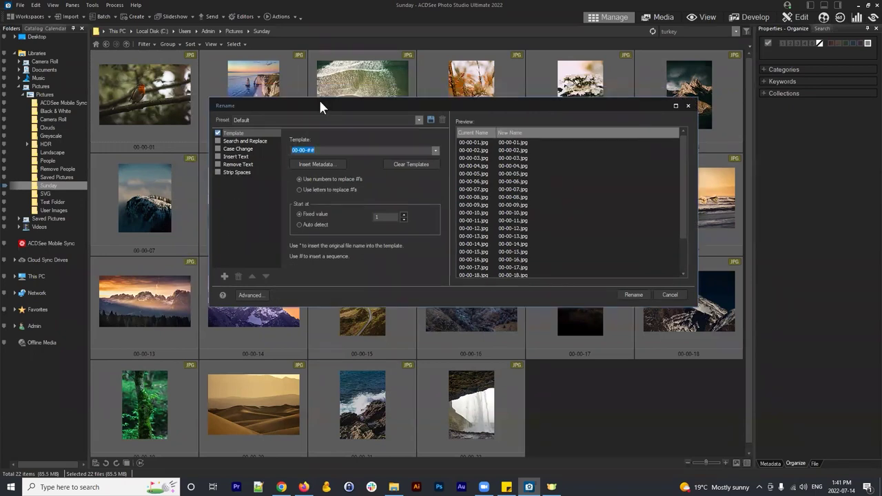
# Replace the rename template with Caribou-Nov17th-###.
pyautogui.click(335, 152)
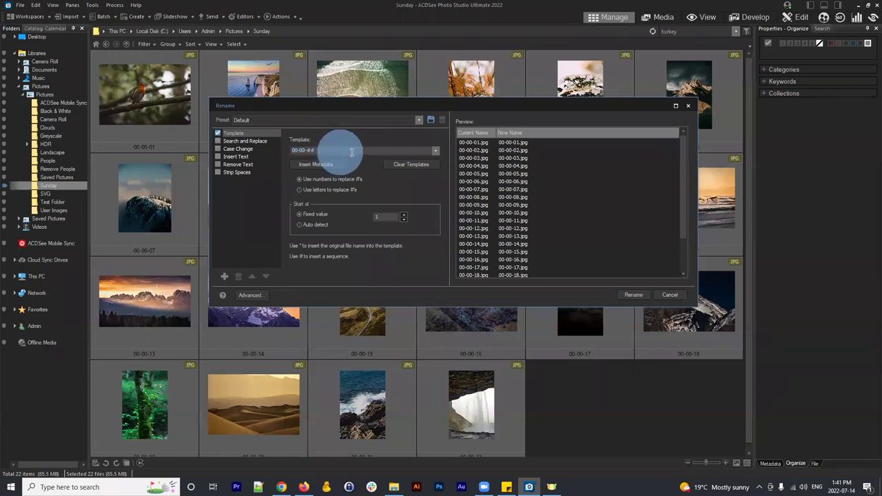
pyautogui.doubleClick(352, 152)
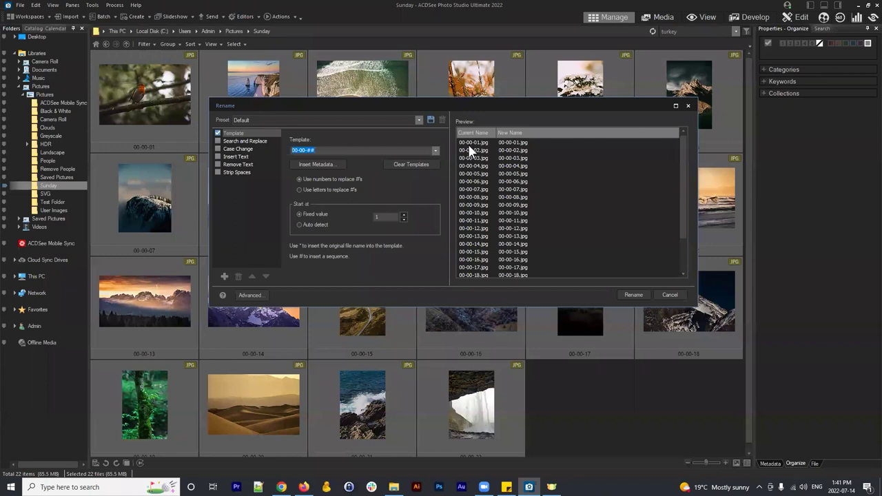
pyautogui.doubleClick(325, 151)
pyautogui.write('Caribou')
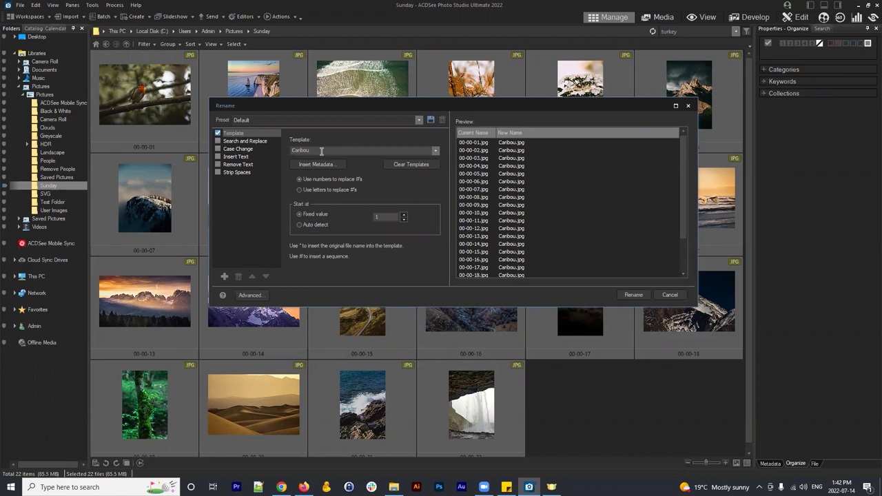
pyautogui.write('-')
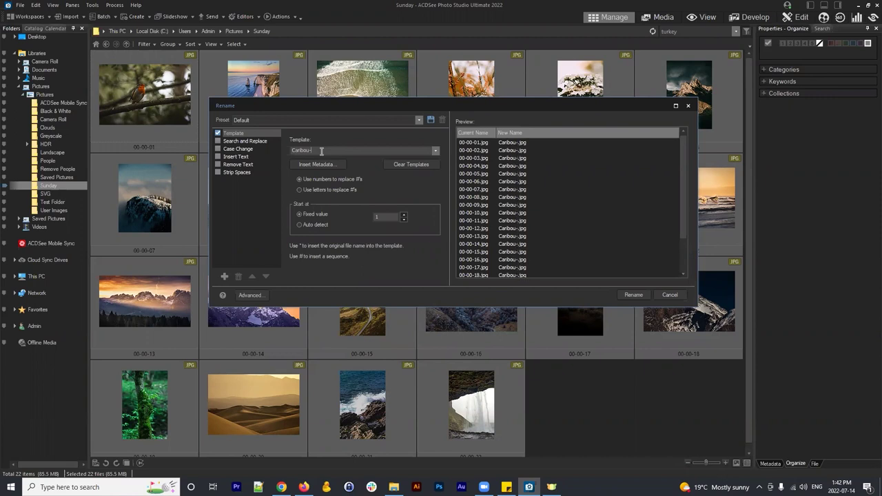
pyautogui.write('Nov')
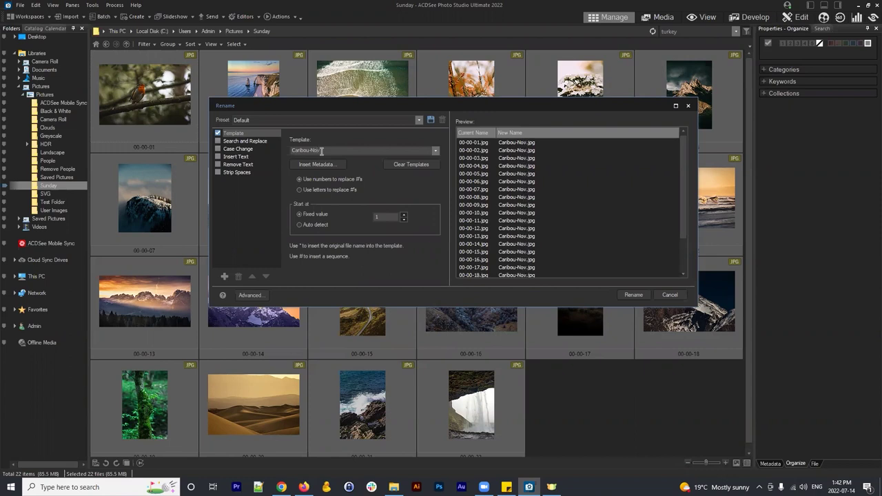
pyautogui.write('17th')
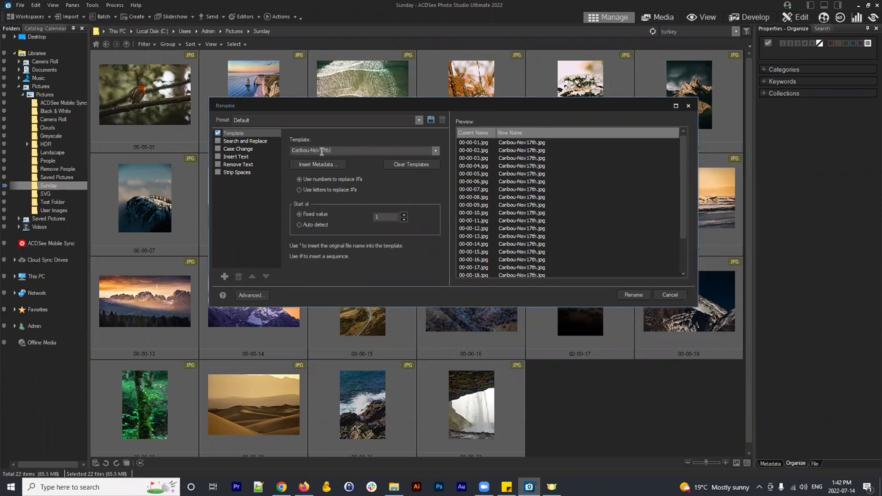
pyautogui.write('-')
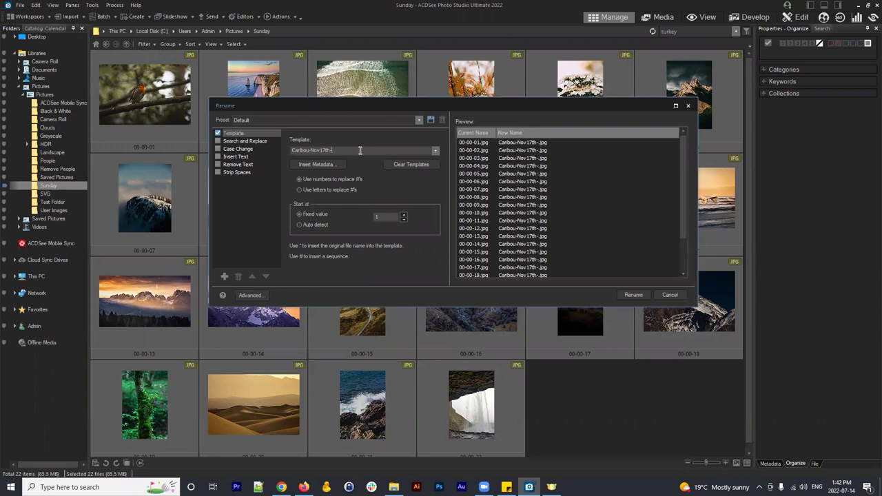
pyautogui.write('###')
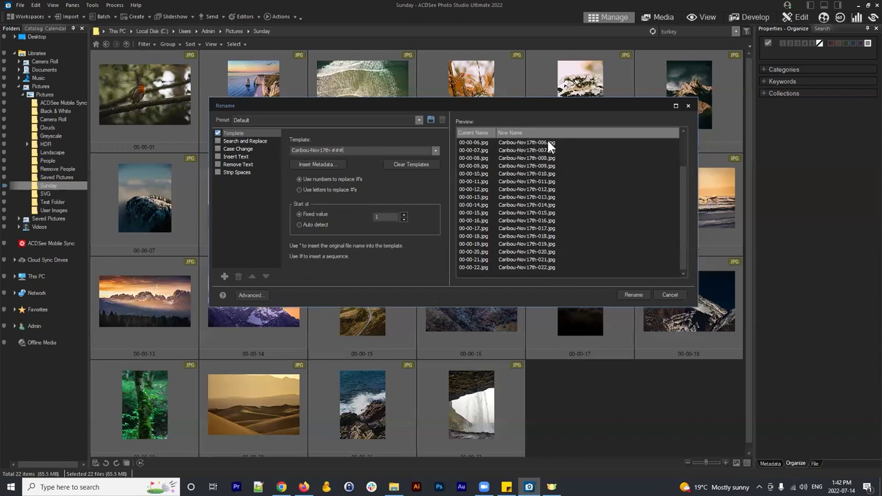
# Highlight the ### sequence placeholder in the template and check the numbering of the new names in the preview.
pyautogui.doubleClick(345, 149)
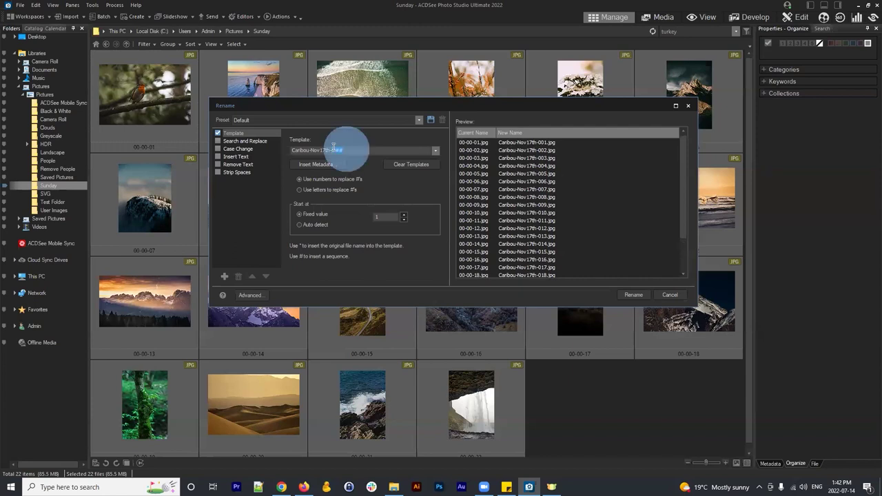
pyautogui.click(350, 151)
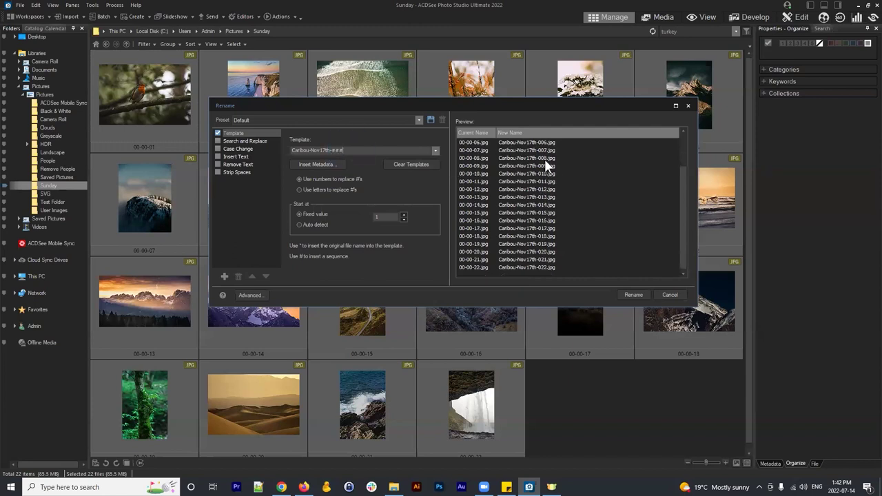
pyautogui.scroll(-3, 553, 159)
pyautogui.scroll(-2, 544, 148)
pyautogui.scroll(5, 541, 228)
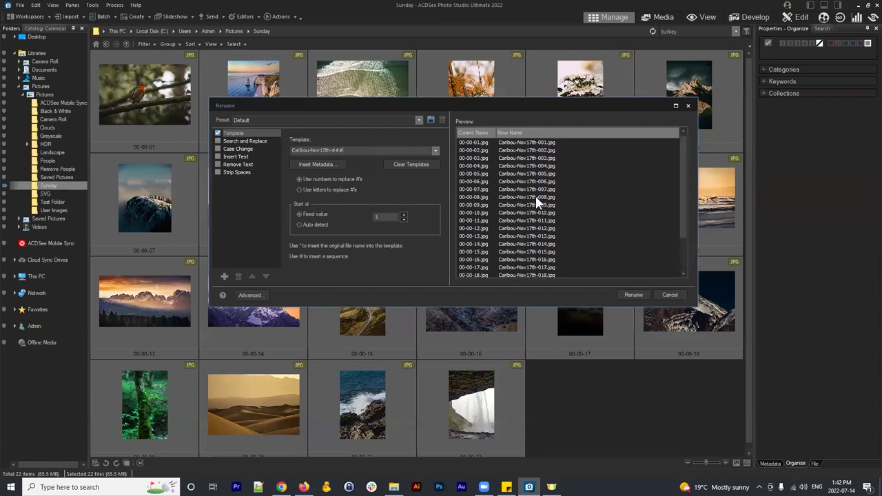
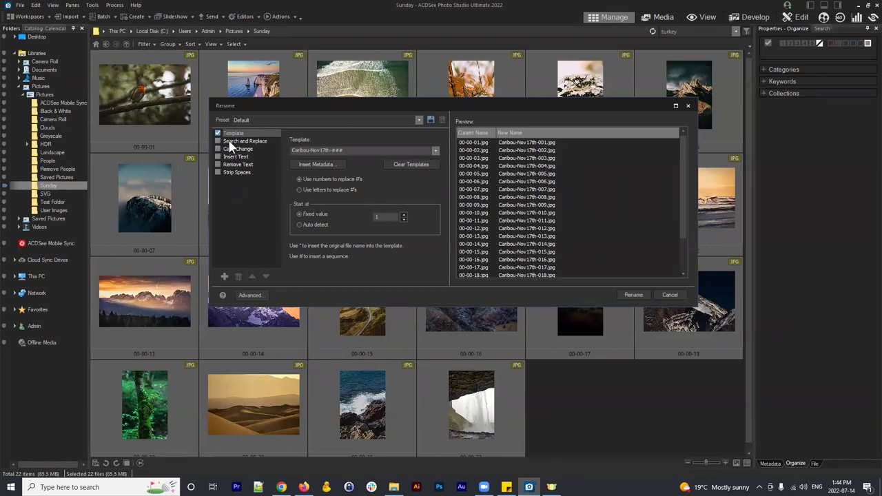
# Enable Case Change for the batch rename and set the file names to lowercase.
pyautogui.click(502, 147)
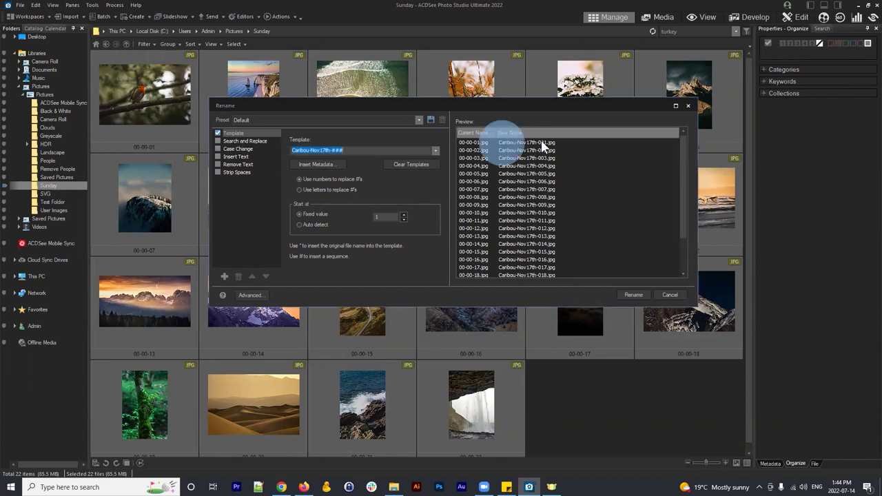
pyautogui.click(218, 148)
pyautogui.click(236, 149)
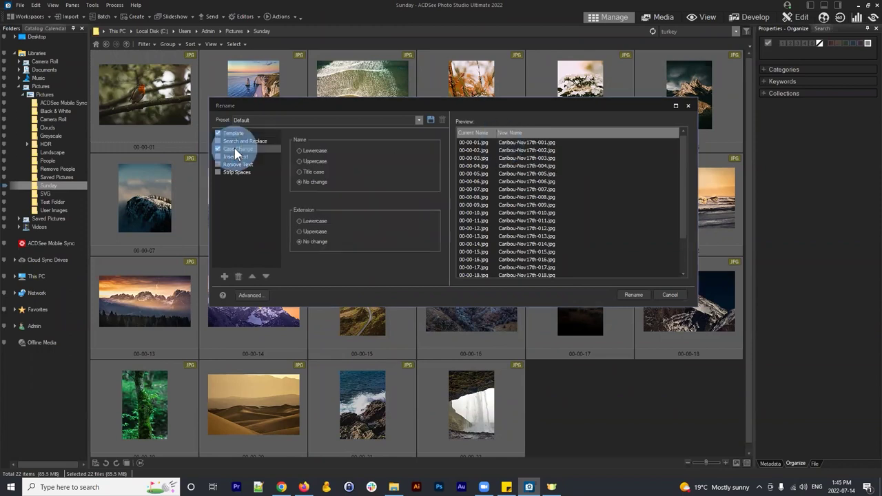
pyautogui.click(300, 151)
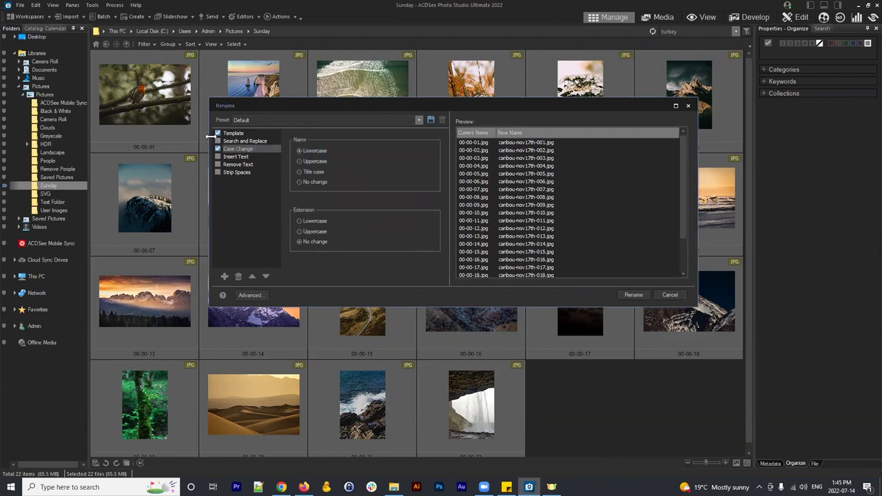
pyautogui.click(229, 148)
pyautogui.click(564, 143)
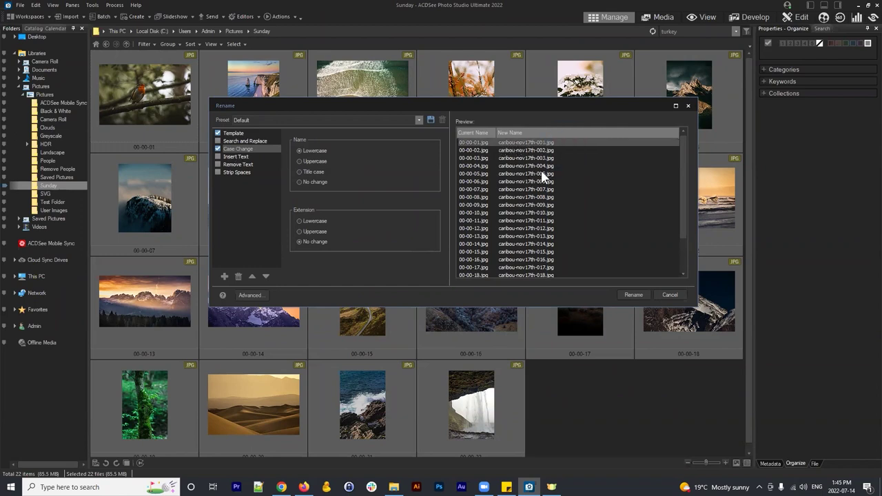
# Enable Insert Text for the batch rename and enter canada_ as the prefix text.
pyautogui.click(234, 156)
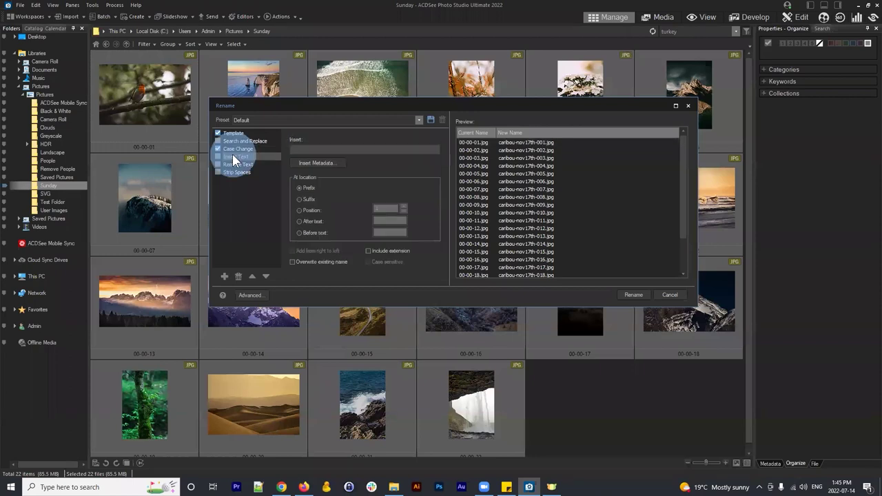
pyautogui.click(219, 157)
pyautogui.click(317, 148)
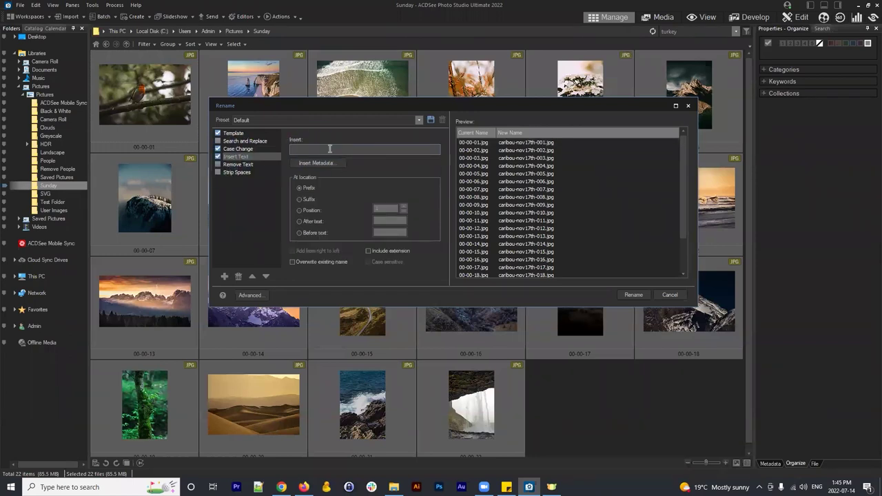
pyautogui.write('canada')
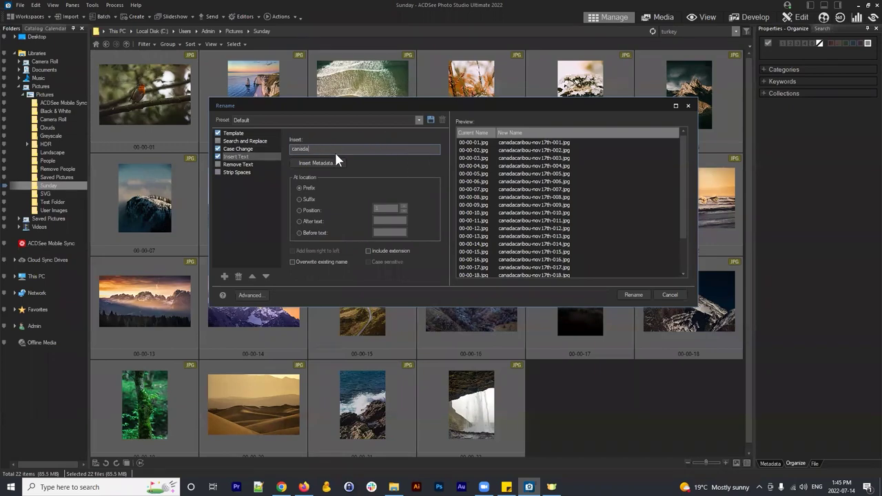
pyautogui.write('_')
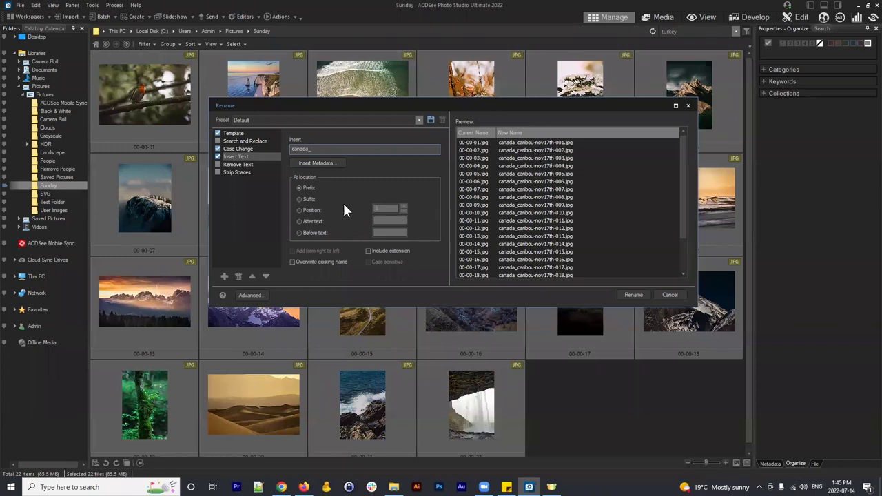
# Switch the inserted text's location from prefix to a numbered position and raise it to 9.
pyautogui.click(311, 211)
pyautogui.click(404, 205)
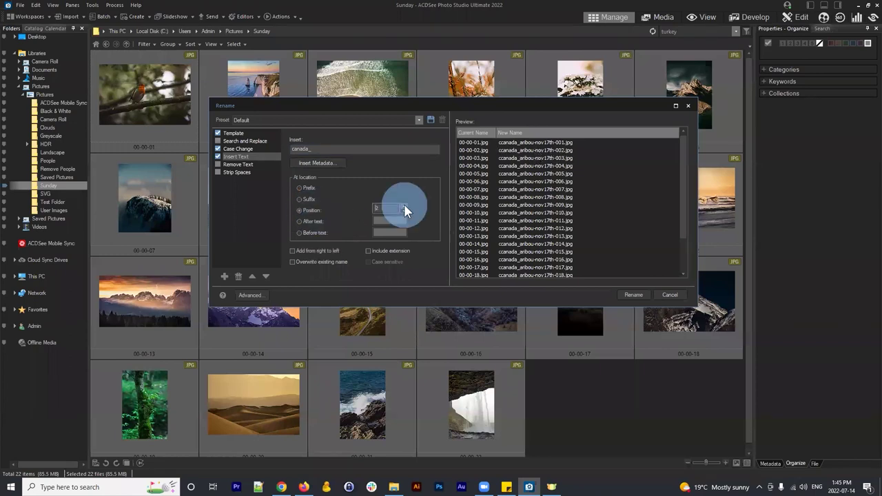
pyautogui.click(404, 206)
pyautogui.click(404, 206)
pyautogui.click(404, 206)
pyautogui.click(404, 205)
pyautogui.click(404, 205)
pyautogui.click(403, 206)
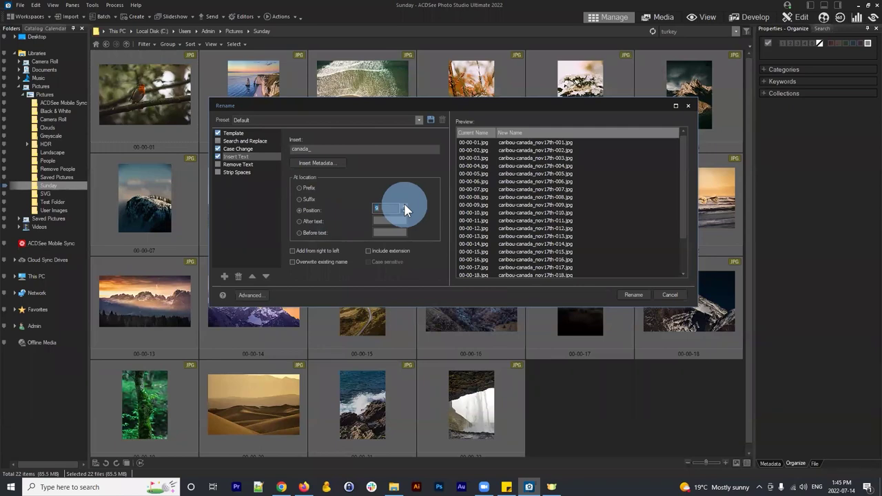
# Try inserting canada_ at different positions within the file name, such as 4, 6 and 9.
pyautogui.click(405, 212)
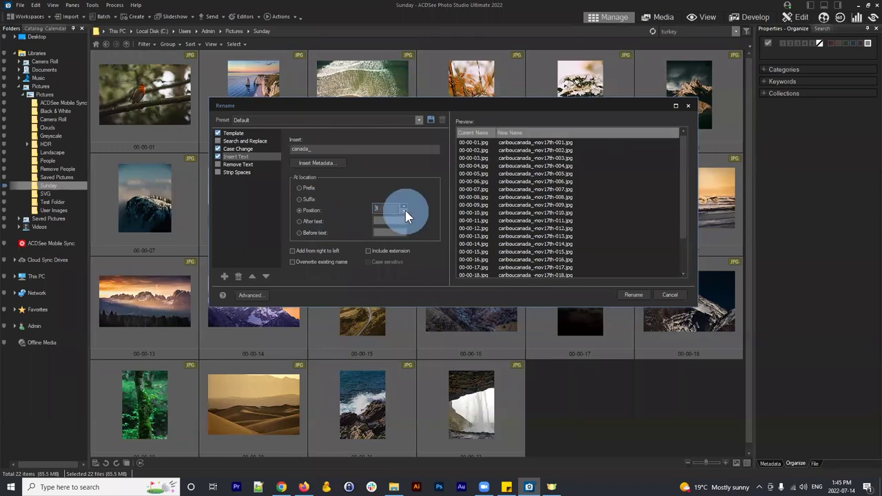
pyautogui.click(405, 213)
pyautogui.click(404, 213)
pyautogui.click(405, 214)
pyautogui.click(404, 213)
pyautogui.click(404, 214)
pyautogui.scroll(4, 400, 204)
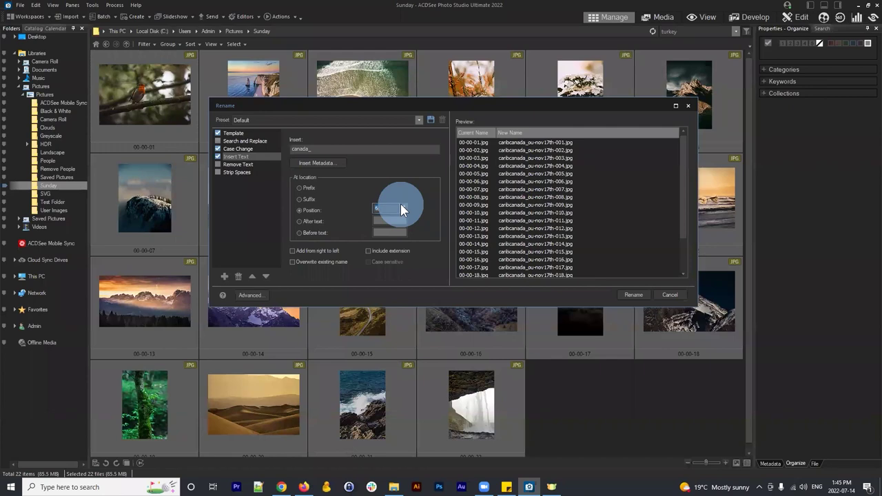
pyautogui.scroll(-4, 404, 210)
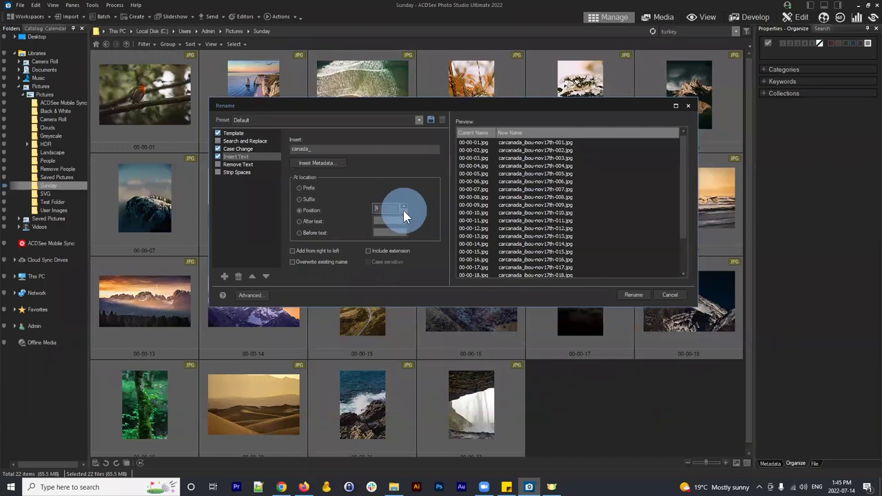
pyautogui.scroll(6, 404, 208)
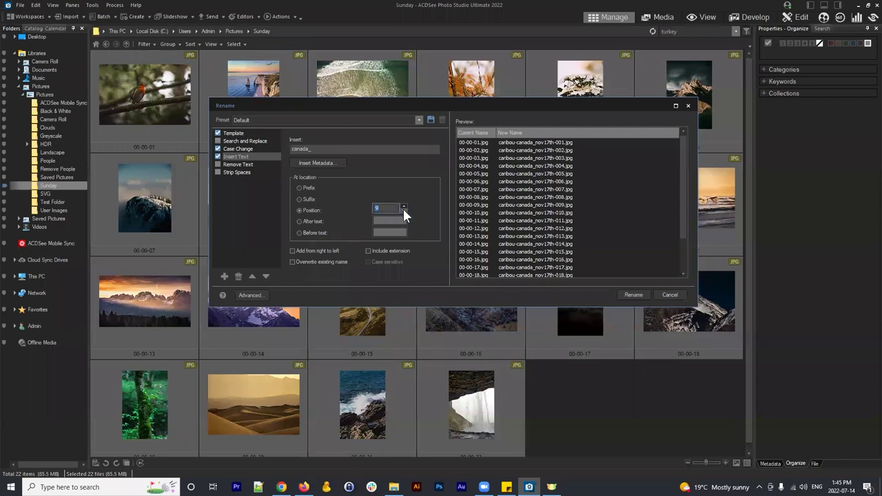
pyautogui.scroll(-8, 404, 210)
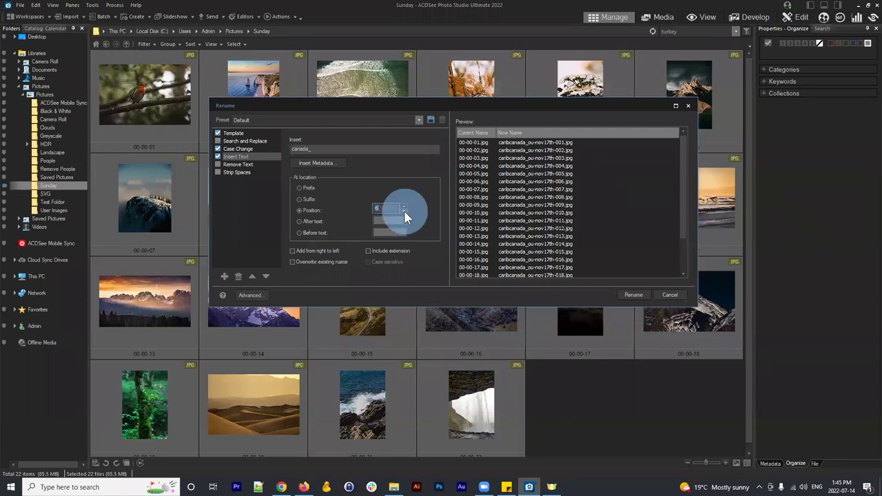
pyautogui.scroll(8, 404, 208)
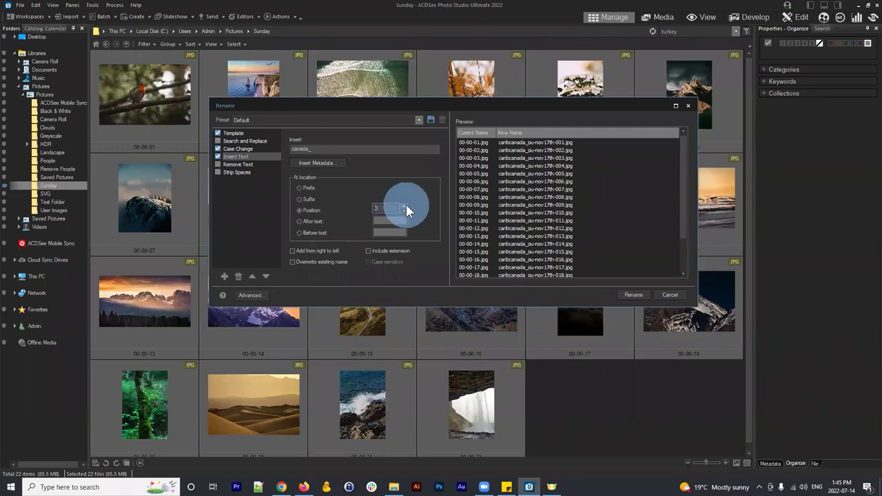
# Set the position of the inserted canada_ text to 1 and run the rename on all selected images.
pyautogui.scroll(-8, 407, 212)
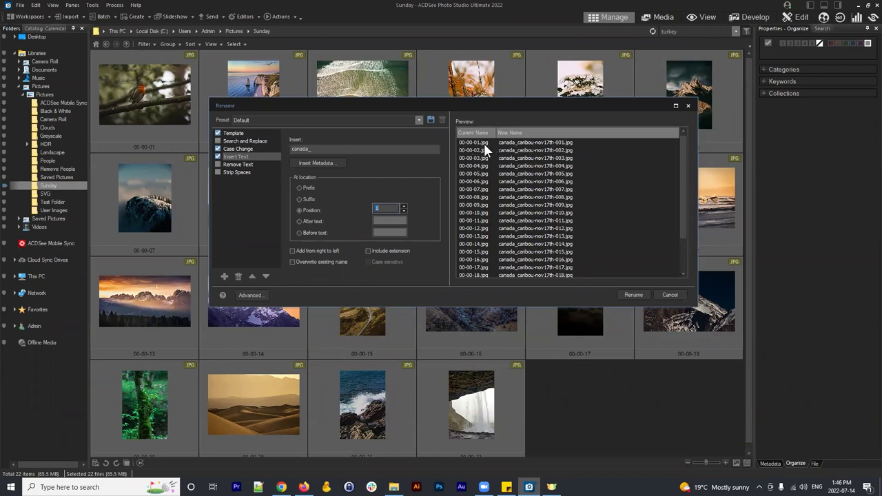
pyautogui.click(634, 295)
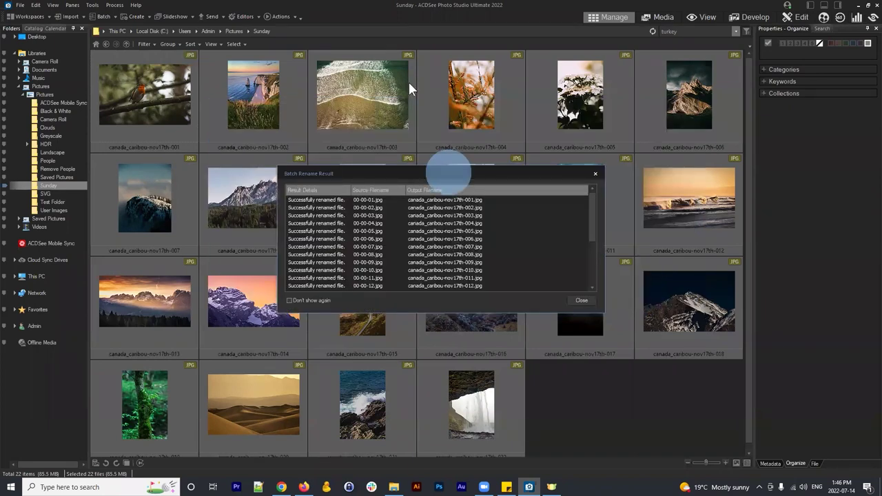
# Dismiss the batch rename results and look over all the renamed images in the Sunday folder.
pyautogui.moveTo(444, 167); pyautogui.dragTo(406, 77)
pyautogui.click(543, 211)
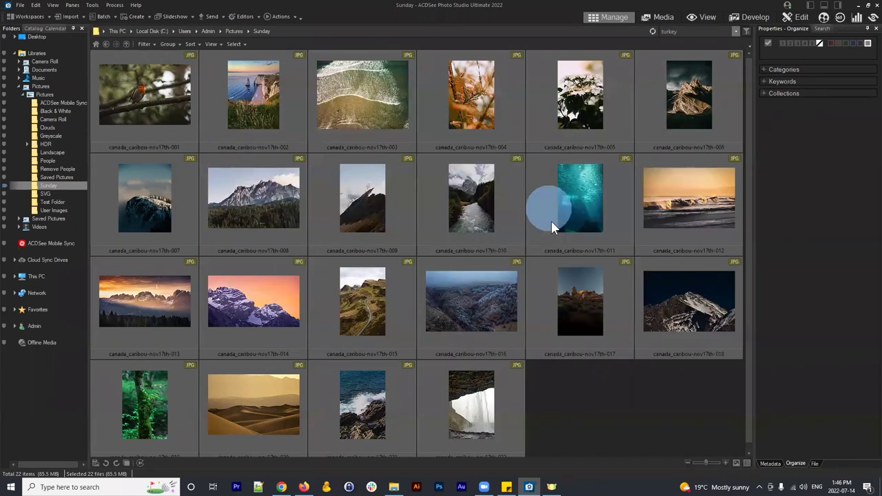
pyautogui.click(633, 398)
pyautogui.click(50, 184)
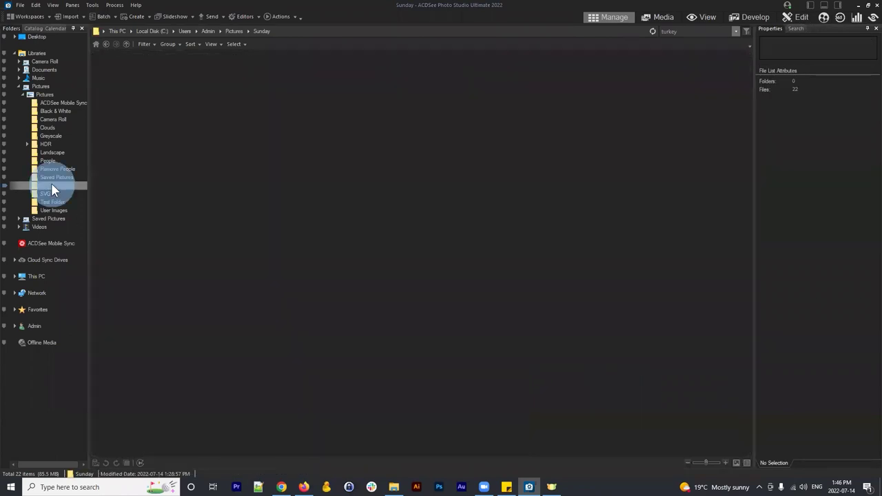
pyautogui.click(127, 112)
pyautogui.keyDown('shift'); pyautogui.click(491, 413); pyautogui.keyUp('shift')
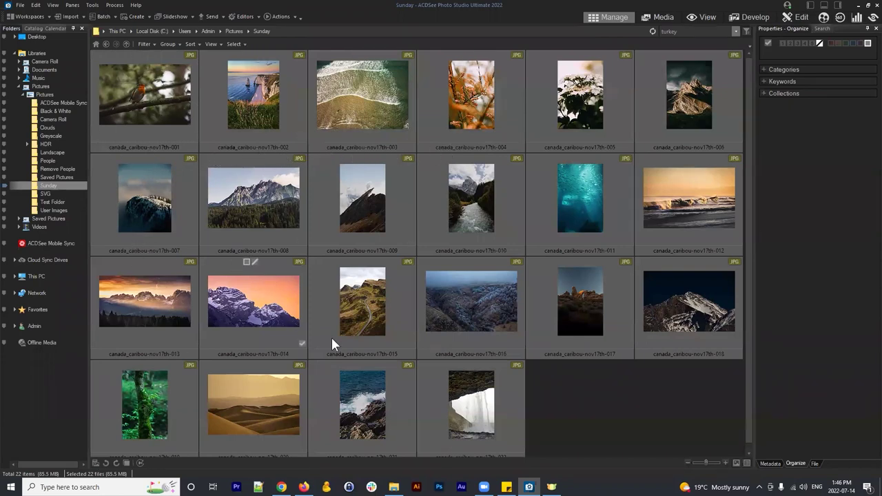
pyautogui.click(582, 405)
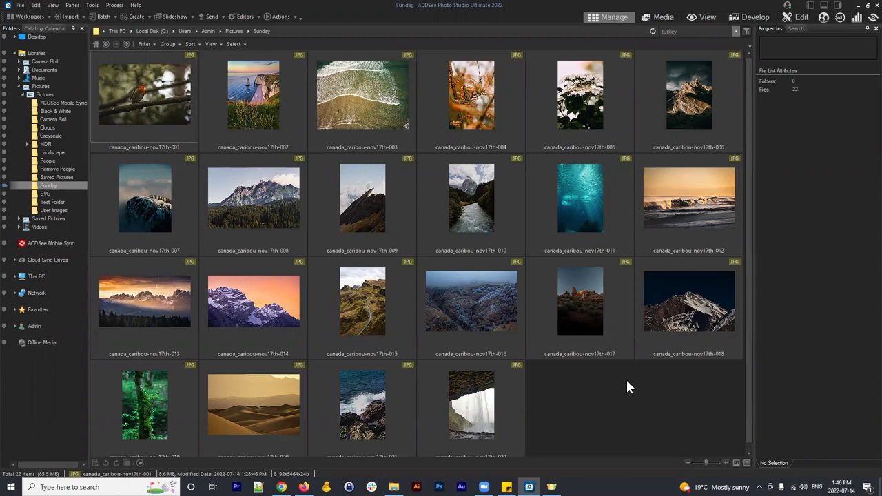
# Select the image canada_caribou-nov17th-002 and compare the Metadata, Organize and File views of its properties.
pyautogui.click(169, 73)
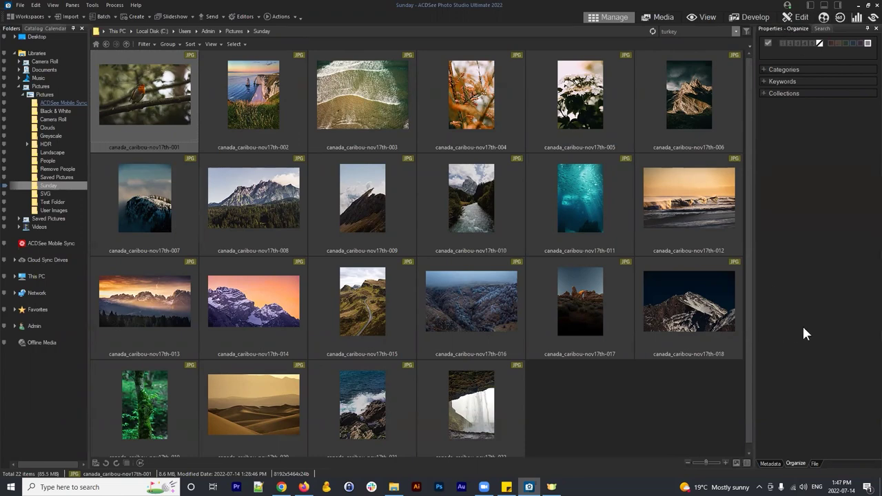
pyautogui.click(232, 91)
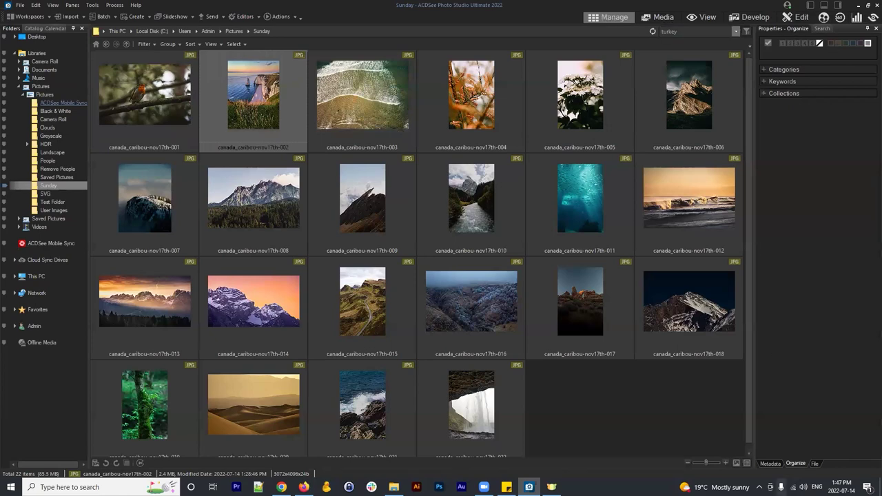
pyautogui.click(771, 463)
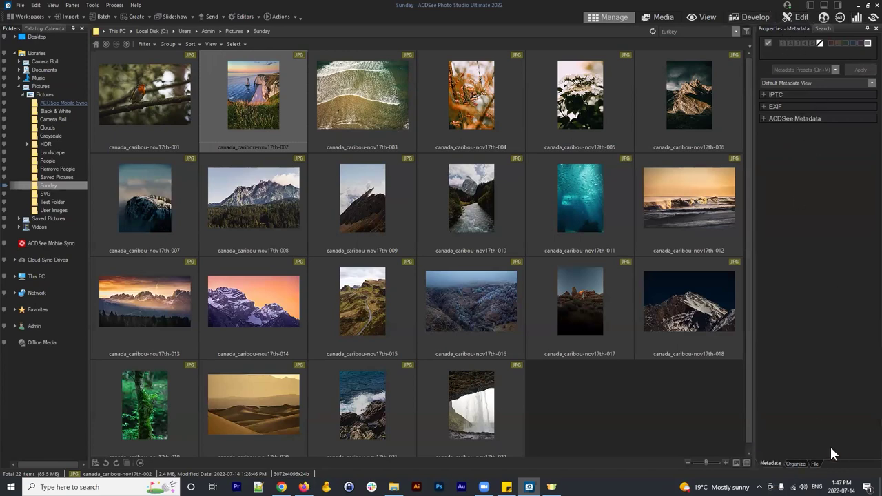
pyautogui.click(815, 463)
pyautogui.click(771, 465)
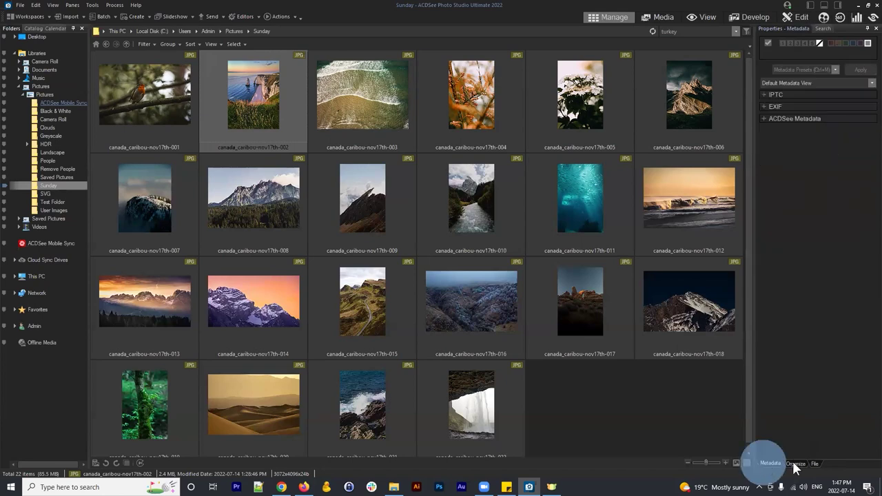
pyautogui.click(794, 463)
pyautogui.click(815, 463)
pyautogui.click(770, 465)
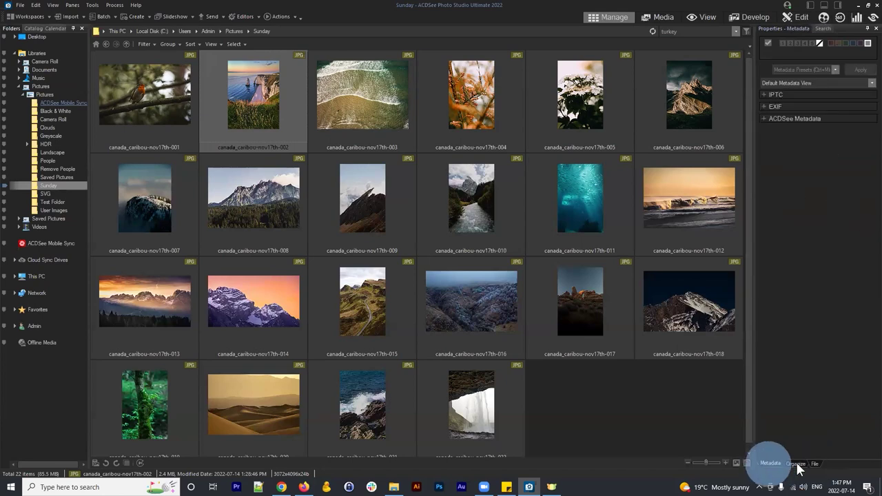
pyautogui.click(796, 465)
pyautogui.click(816, 464)
pyautogui.click(795, 465)
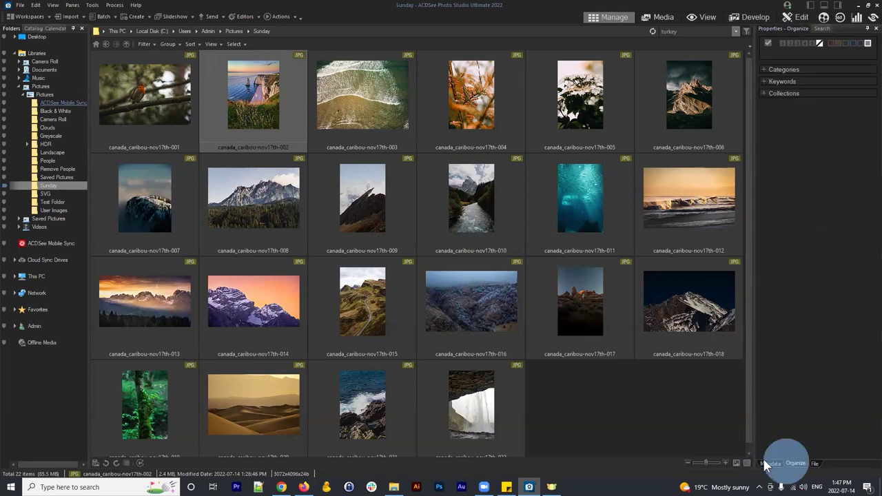
pyautogui.click(772, 465)
pyautogui.click(795, 465)
pyautogui.click(815, 465)
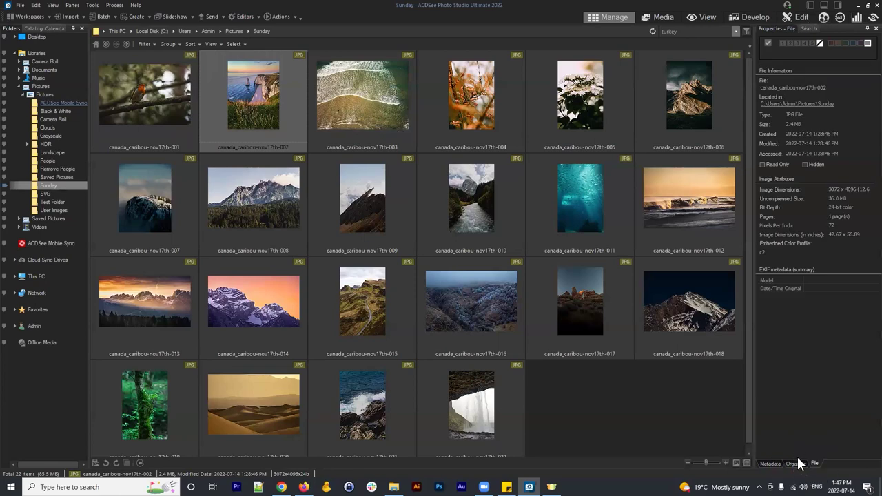
pyautogui.click(794, 465)
pyautogui.click(771, 464)
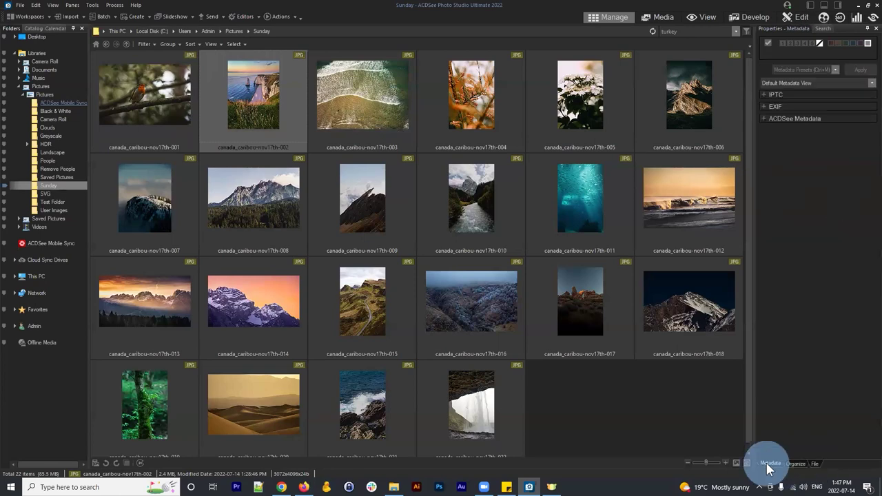
# Examine the IPTC metadata fields of the selected image and collapse the group again.
pyautogui.click(765, 96)
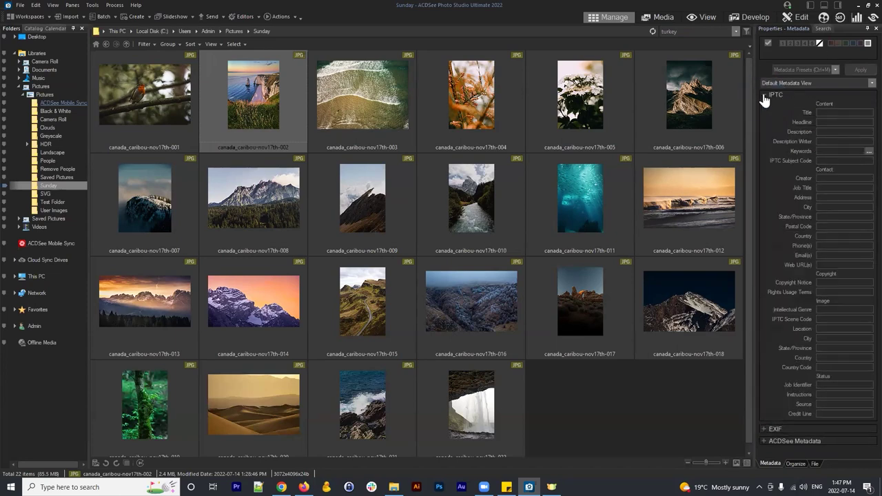
pyautogui.click(764, 97)
pyautogui.click(765, 97)
pyautogui.click(766, 95)
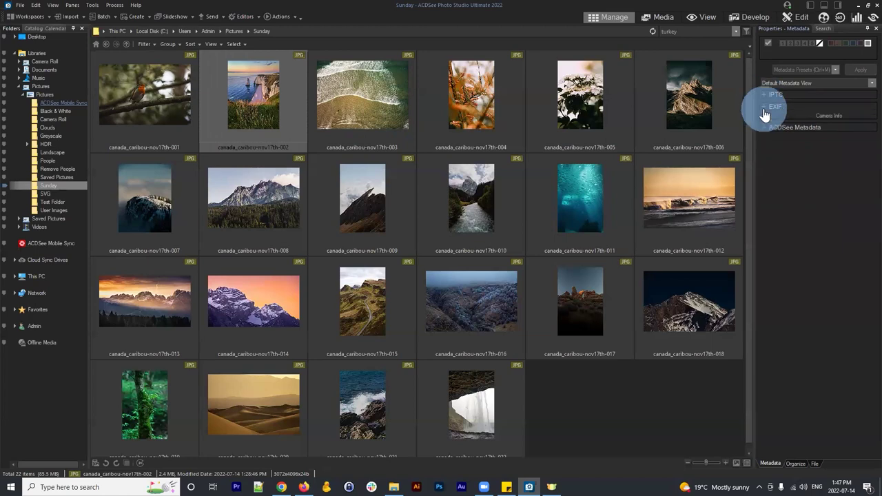
# Examine the image's EXIF fields, such as Shutter Speed and Focal Length, and collapse the group again.
pyautogui.click(769, 107)
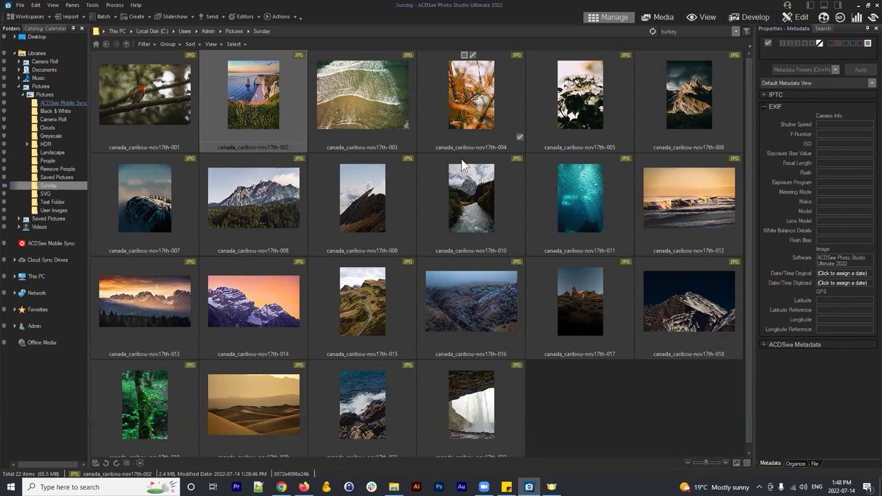
pyautogui.click(831, 125)
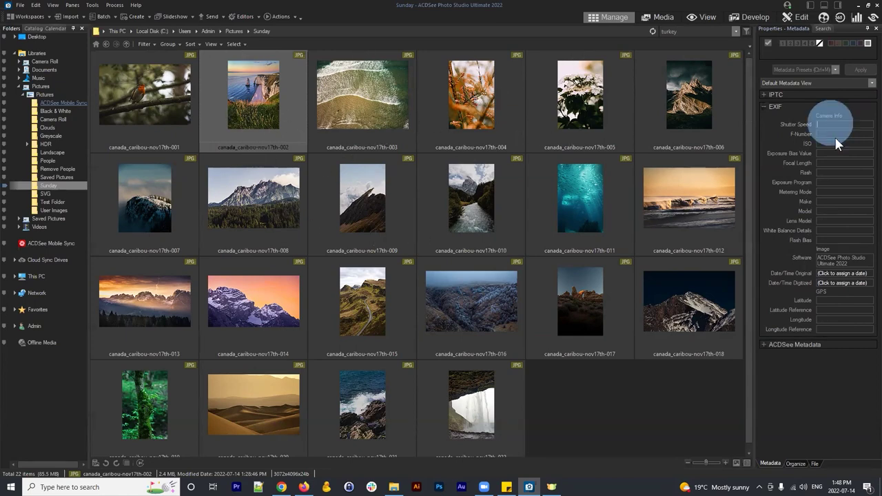
pyautogui.click(825, 162)
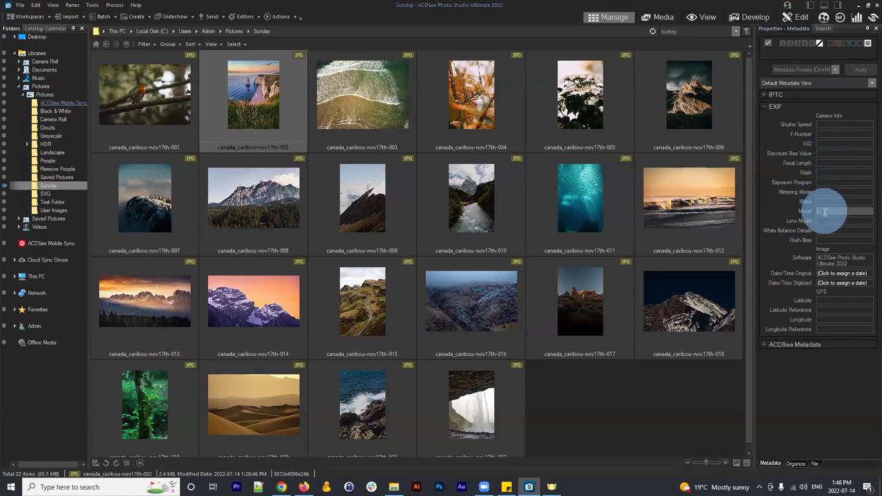
pyautogui.click(765, 110)
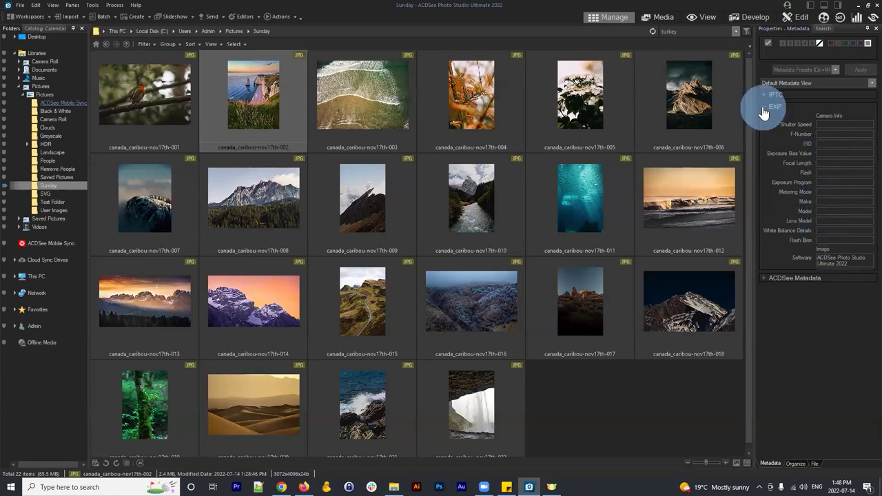
# Expand the ACDSee Metadata group and switch to Chrome to review which information the ACDSee database stores, then return.
pyautogui.click(765, 122)
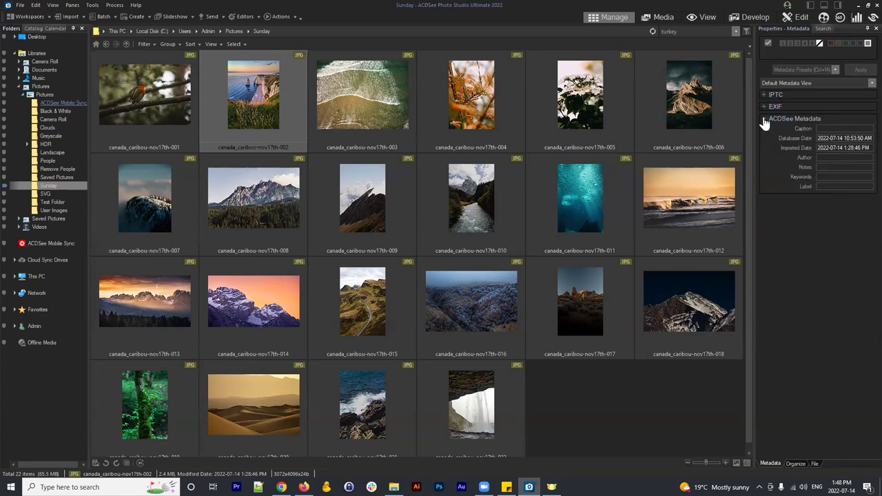
pyautogui.click(282, 487)
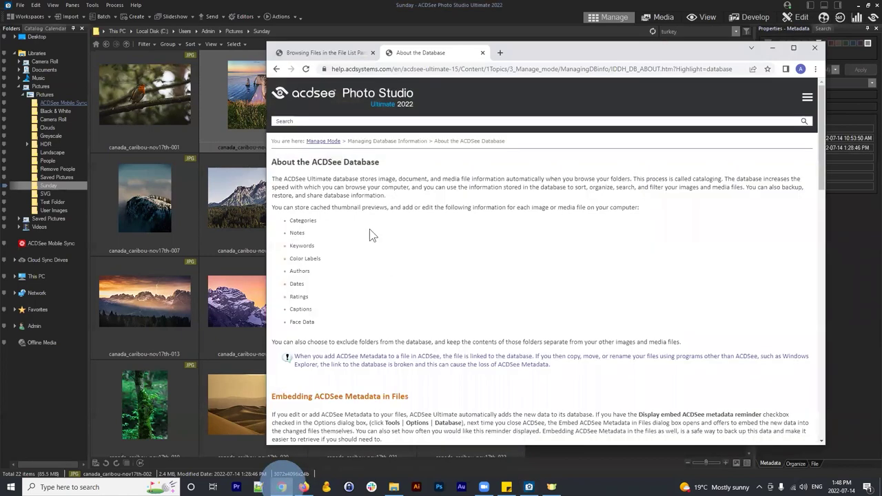
pyautogui.moveTo(272, 161)
pyautogui.mouseDown()
pyautogui.moveTo(287, 173)
pyautogui.moveTo(332, 323)
pyautogui.moveTo(273, 162)
pyautogui.mouseUp()
pyautogui.click(331, 322)
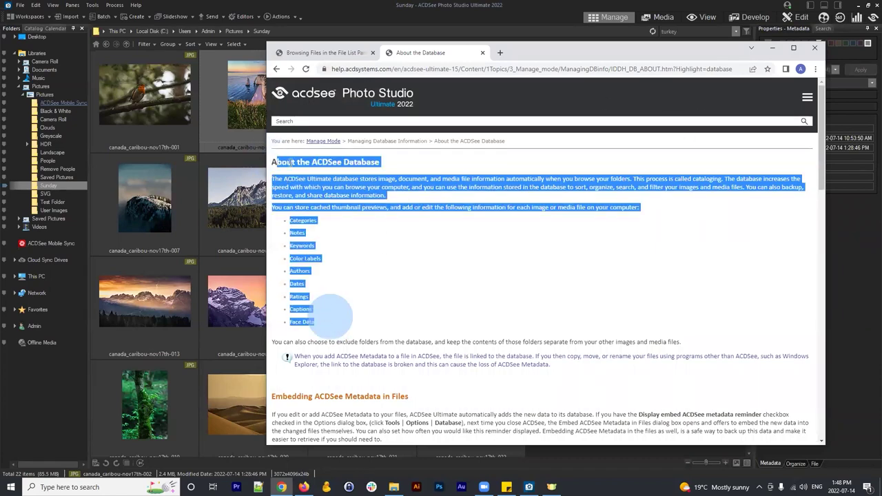
pyautogui.click(384, 184)
pyautogui.click(773, 48)
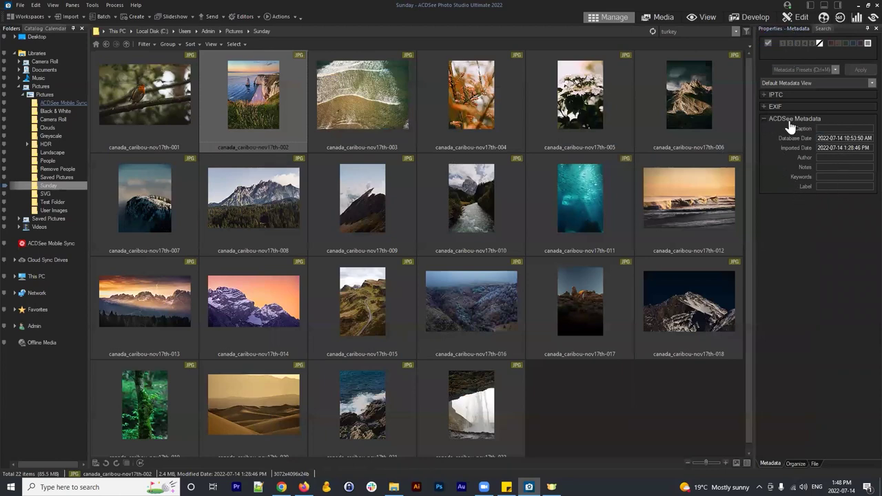
# Inspect the Caption and date fields under ACDSee Metadata without changing them and collapse the group.
pyautogui.click(844, 129)
pyautogui.click(841, 140)
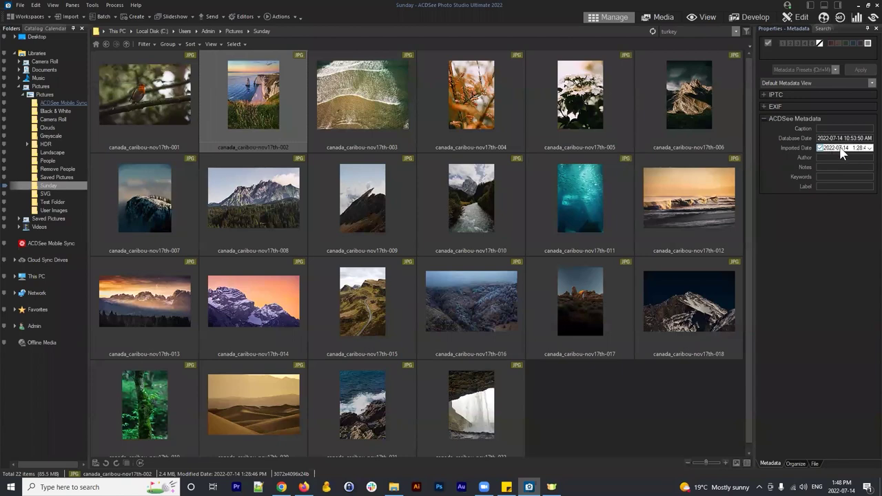
pyautogui.click(836, 211)
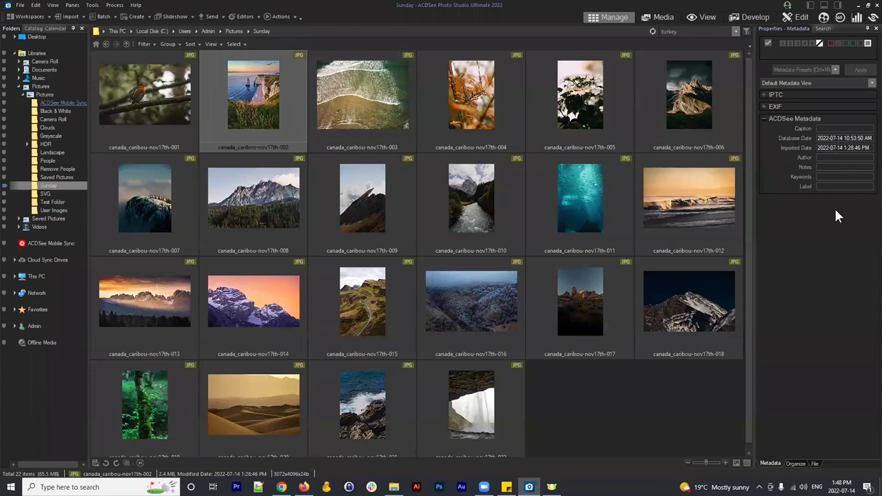
pyautogui.click(766, 121)
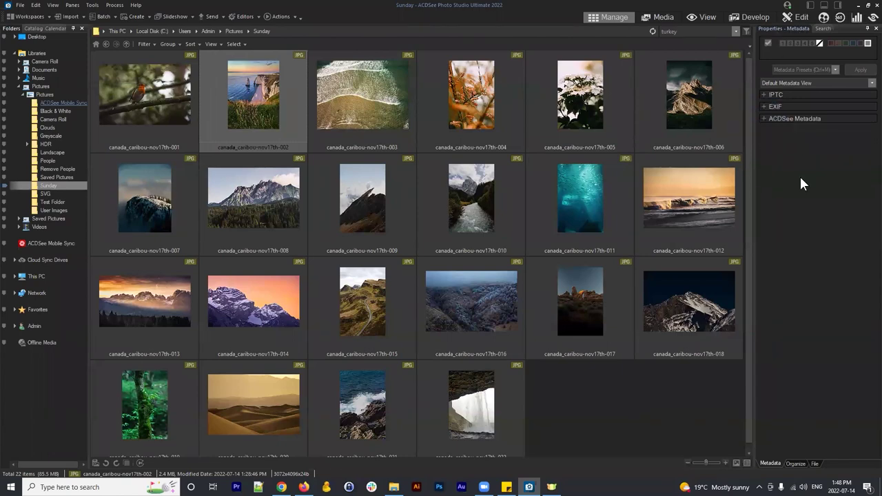
# Show the selected image's Organize properties and expand the Categories group.
pyautogui.click(795, 464)
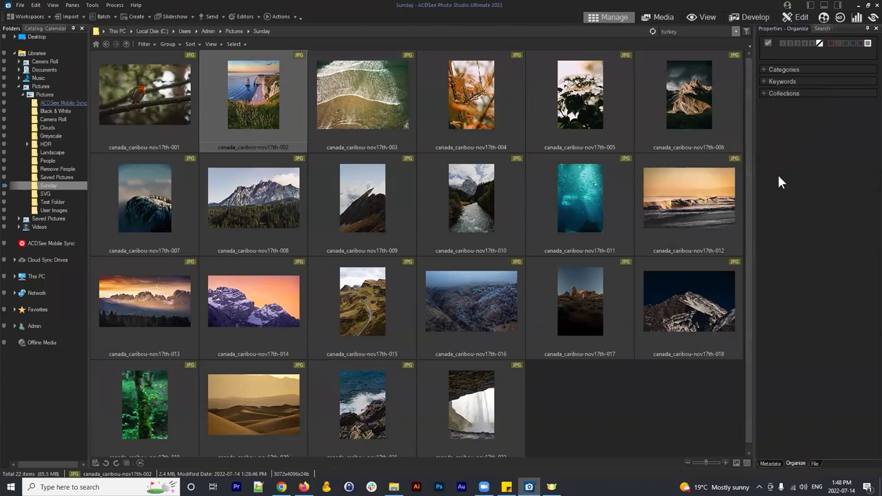
pyautogui.click(784, 70)
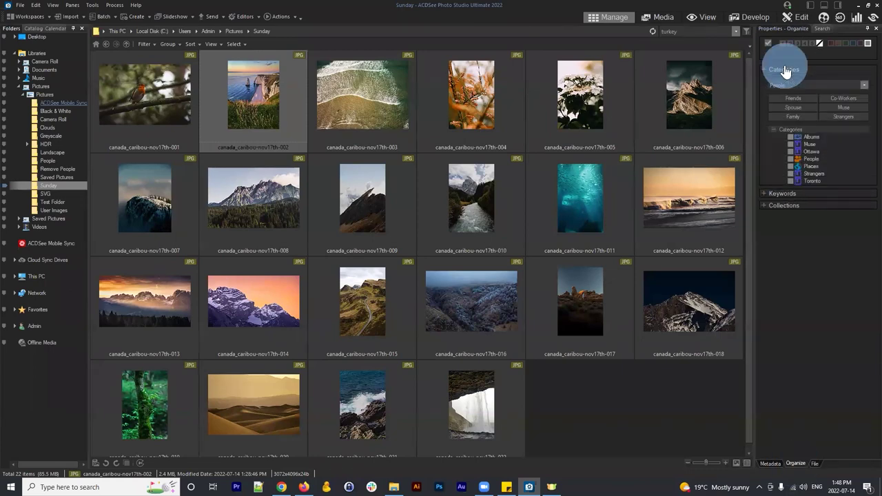
# Collapse the Categories group and look into the Keywords group, leaving both groups collapsed in the Organize properties.
pyautogui.click(785, 71)
pyautogui.click(783, 83)
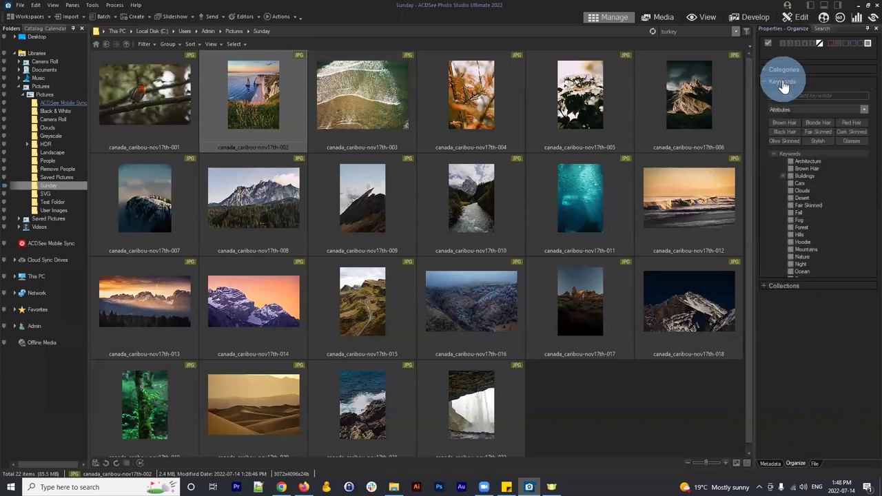
pyautogui.click(783, 83)
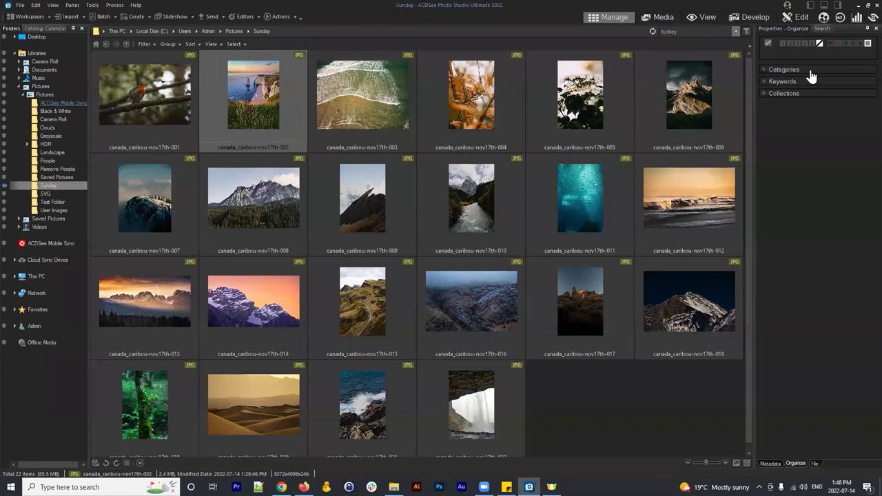
# Display the file properties of canada_caribou-nov17th-002 and highlight its file name.
pyautogui.click(816, 463)
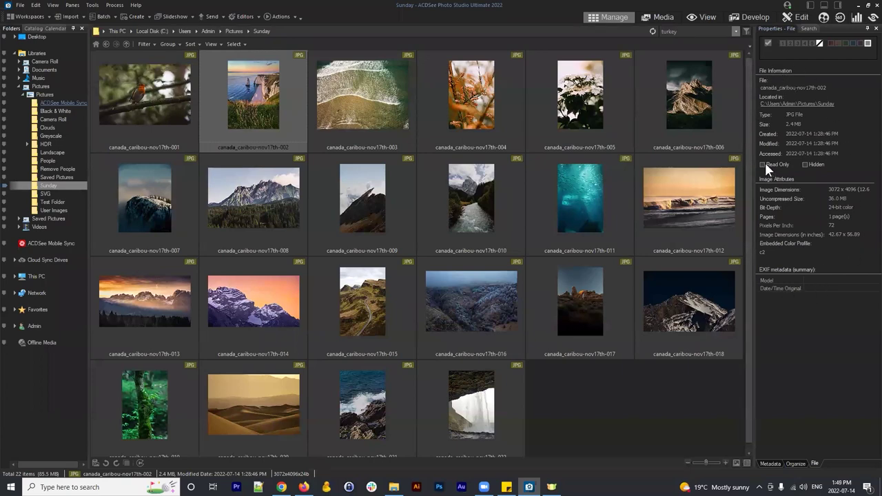
pyautogui.click(768, 87)
pyautogui.moveTo(827, 87); pyautogui.dragTo(761, 87)
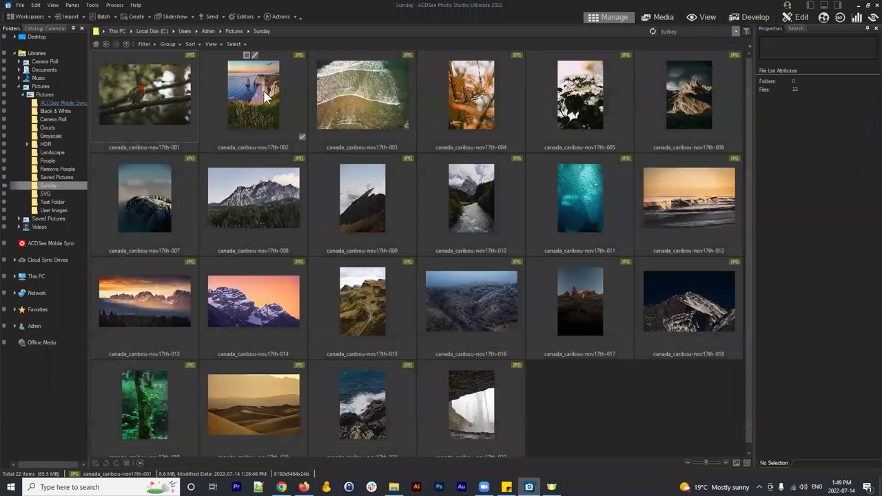
# Examine the file size and image attributes of canada_caribou-nov17th-001, including its pixel dimensions and dimensions in inches.
pyautogui.click(139, 93)
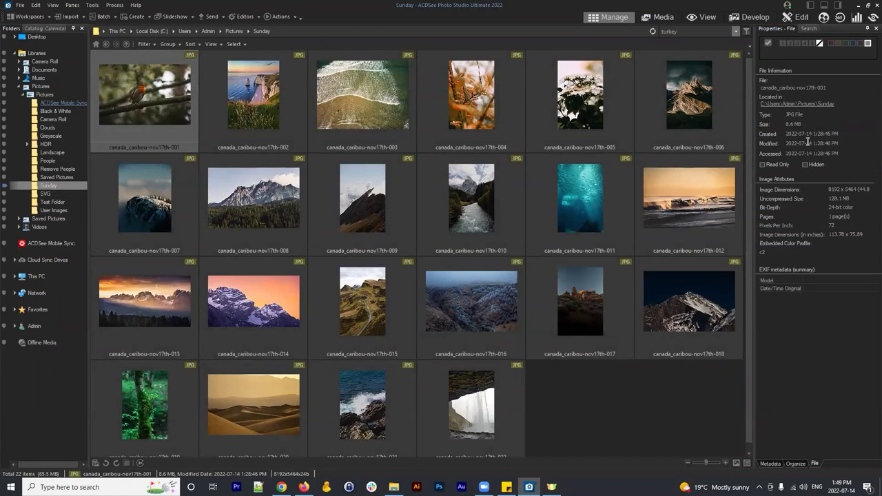
pyautogui.moveTo(830, 189); pyautogui.dragTo(851, 212)
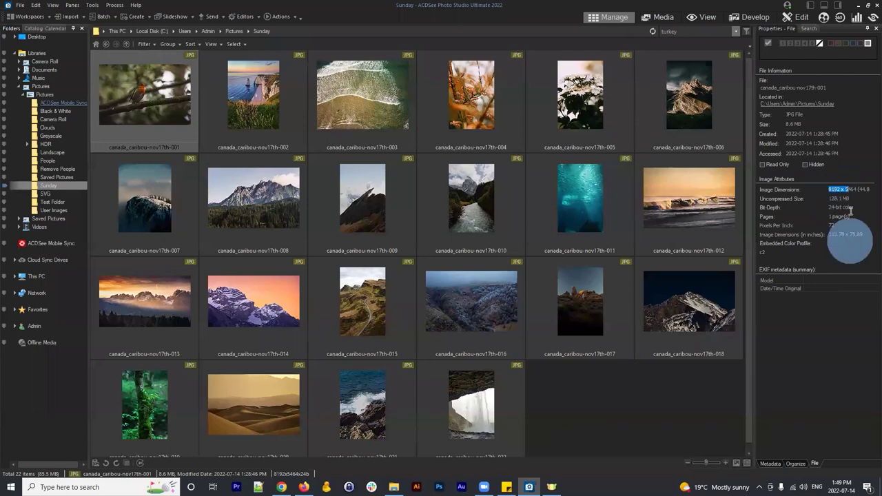
pyautogui.click(848, 187)
pyautogui.click(785, 124)
pyautogui.click(819, 123)
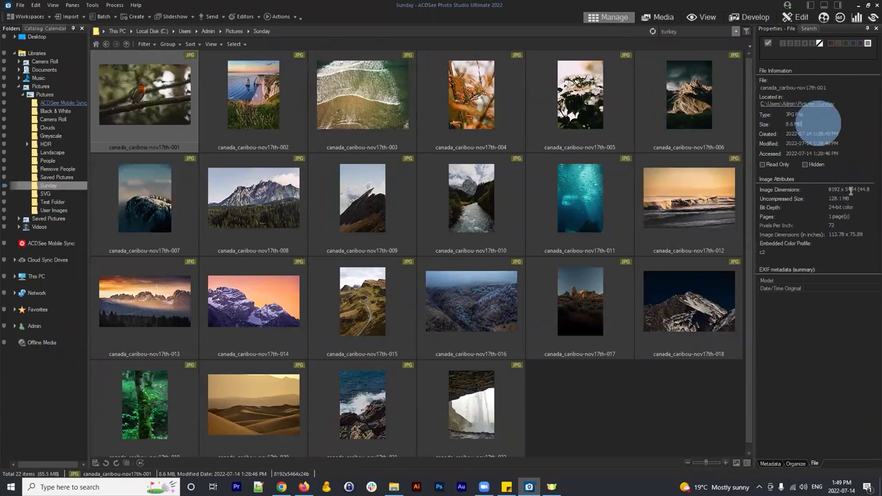
pyautogui.moveTo(828, 188); pyautogui.dragTo(824, 225)
pyautogui.click(831, 227)
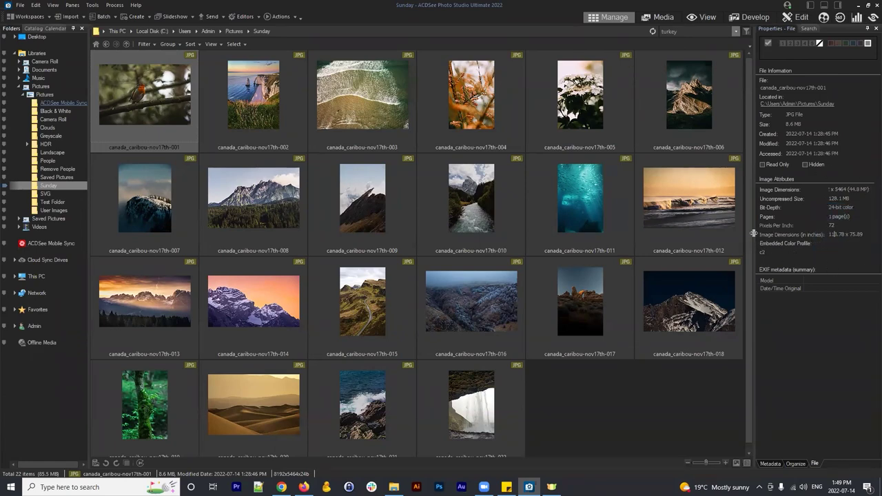
# Compare the Organize, Metadata and File views of the image's properties, finishing on the Organize view.
pyautogui.click(798, 464)
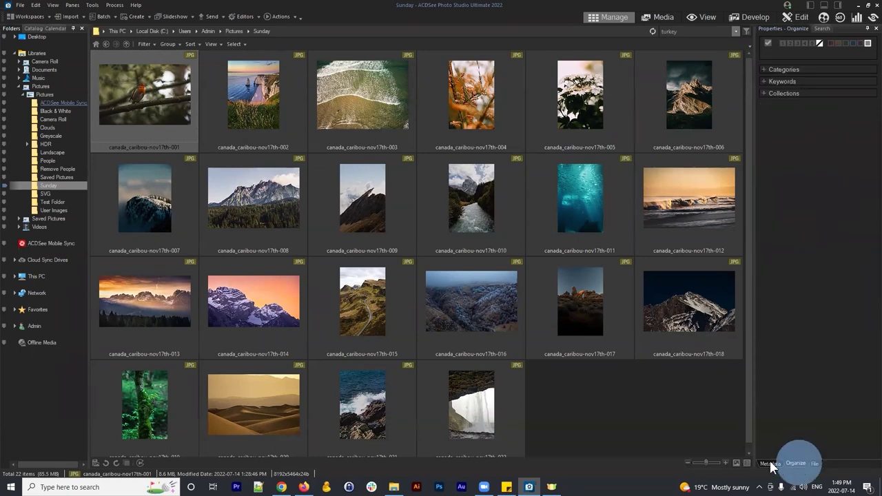
pyautogui.click(772, 464)
pyautogui.click(795, 464)
pyautogui.click(815, 464)
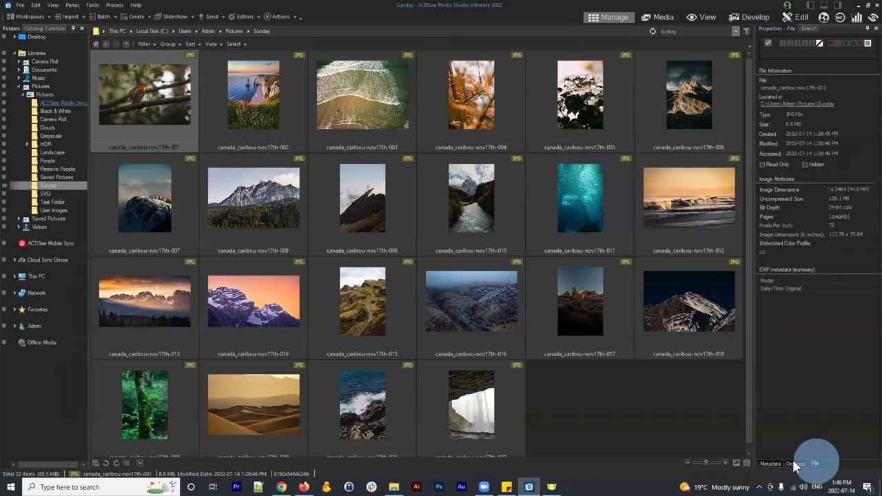
pyautogui.click(795, 463)
pyautogui.click(770, 464)
pyautogui.click(795, 463)
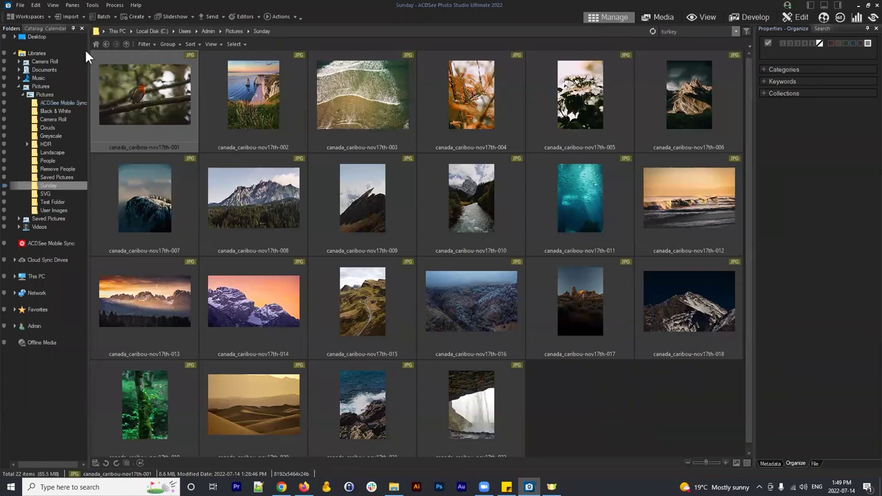
# Hide the Properties pane so only Search remains beside the images, and bring it back.
pyautogui.click(92, 5)
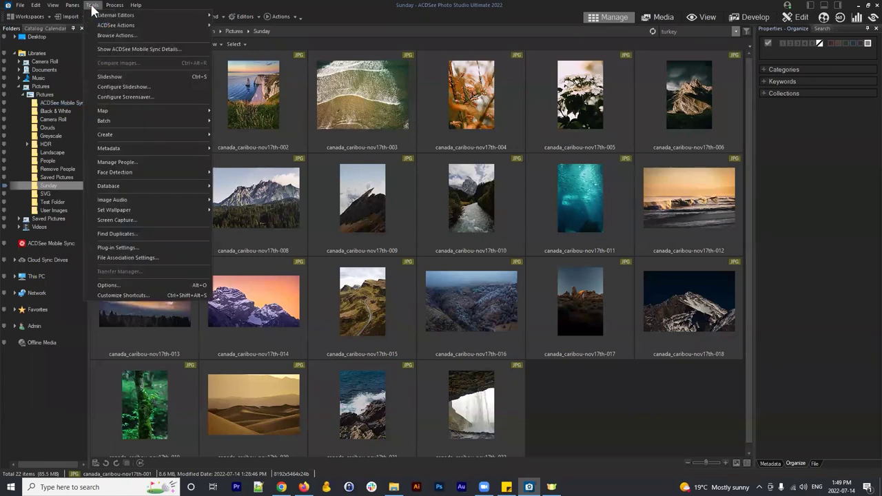
pyautogui.moveTo(73, 5)
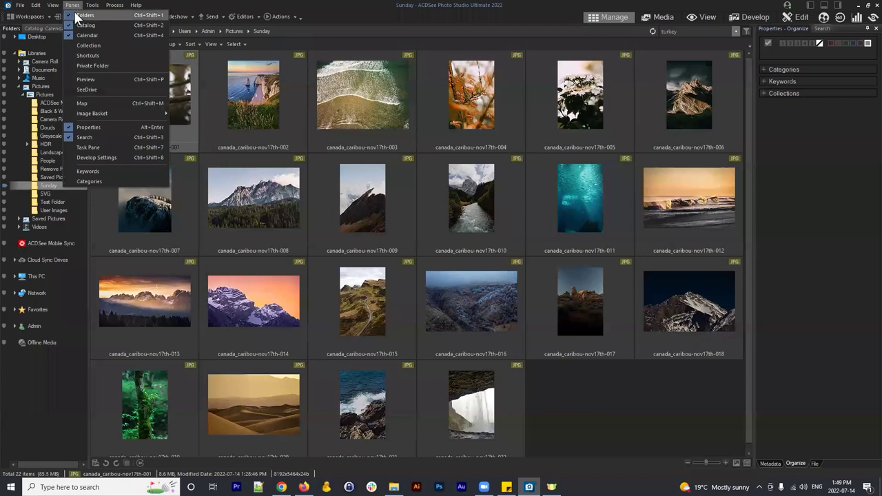
pyautogui.click(89, 128)
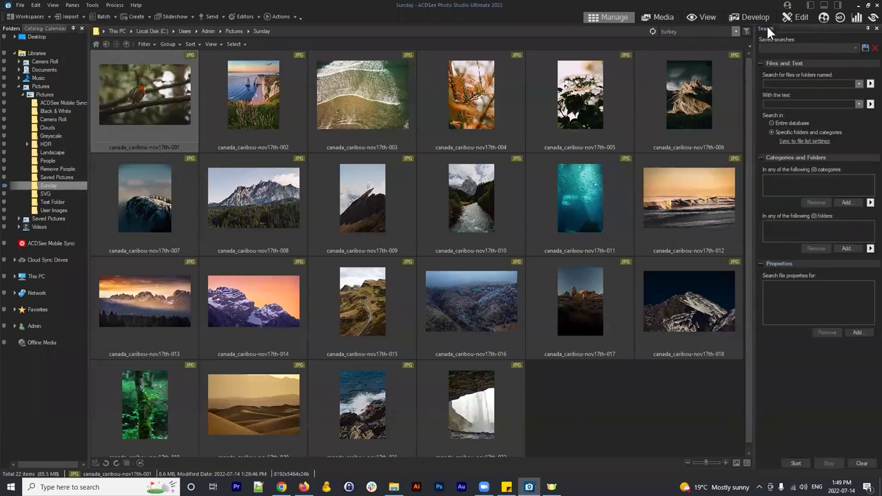
pyautogui.click(72, 5)
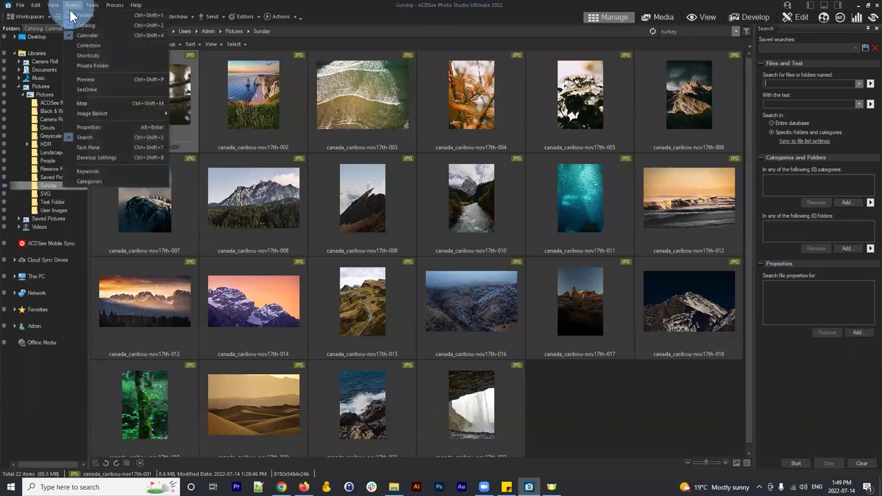
pyautogui.click(87, 128)
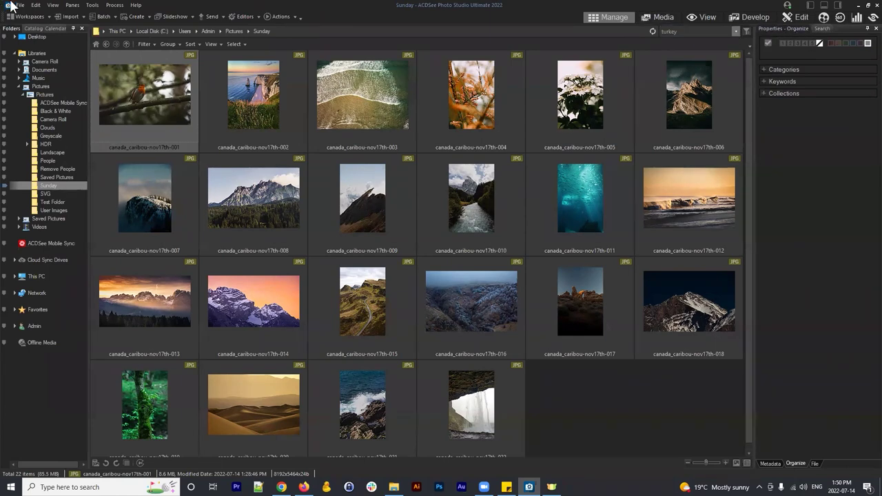
pyautogui.click(69, 6)
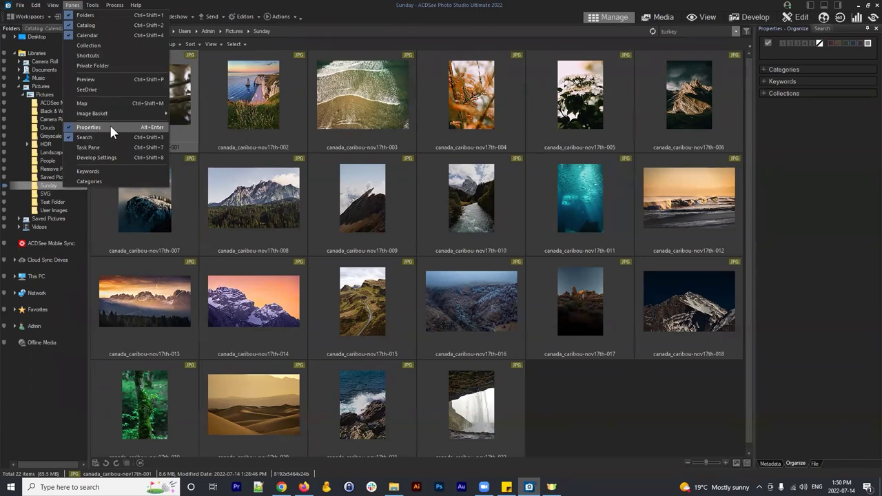
pyautogui.click(795, 169)
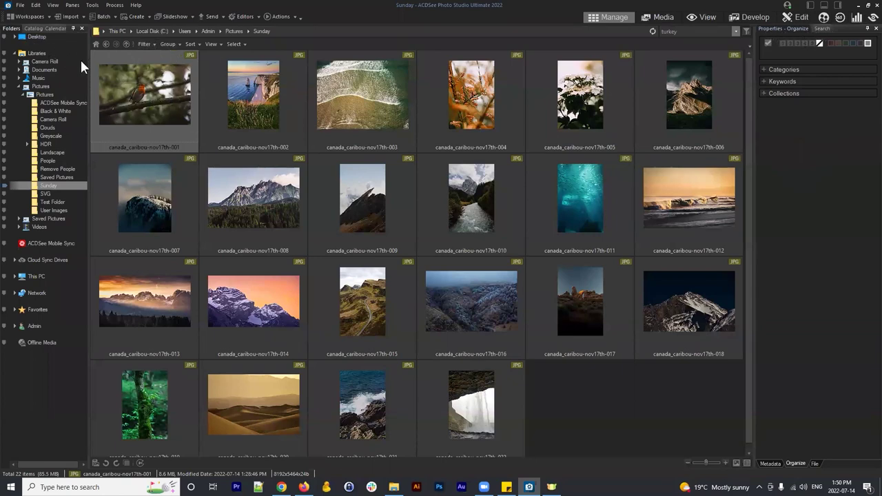
# Hide the side panes so the thumbnails fill the window, and restore them.
pyautogui.click(810, 6)
pyautogui.click(840, 7)
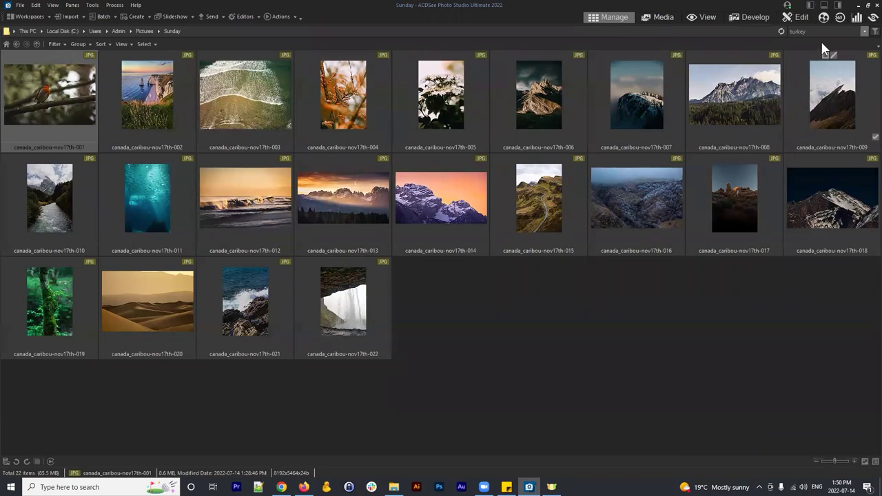
pyautogui.click(839, 9)
pyautogui.click(810, 5)
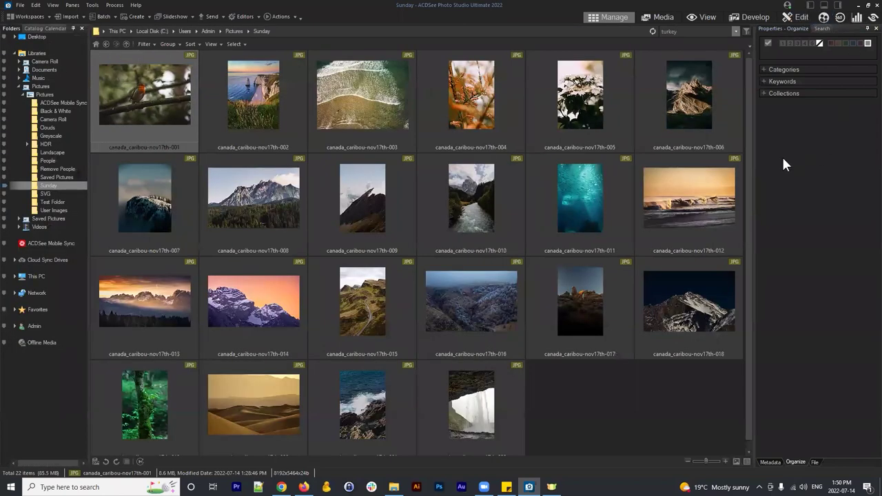
pyautogui.click(838, 7)
pyautogui.click(840, 8)
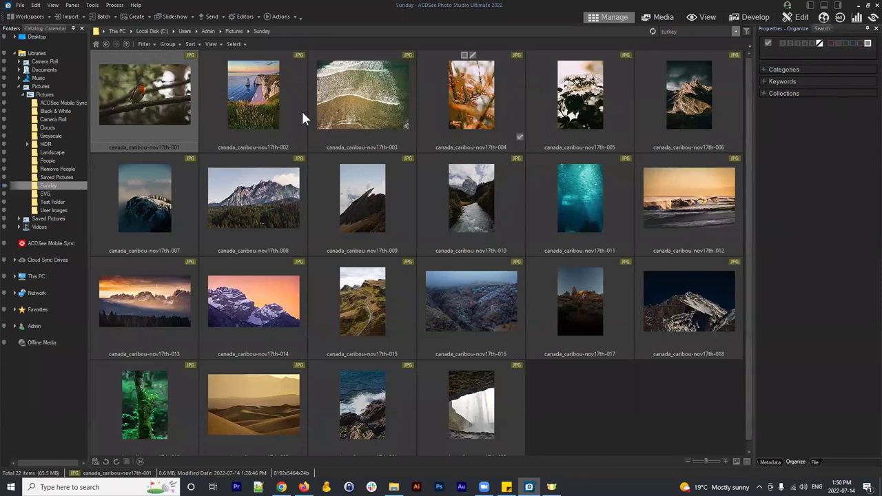
pyautogui.click(57, 7)
pyautogui.moveTo(73, 5)
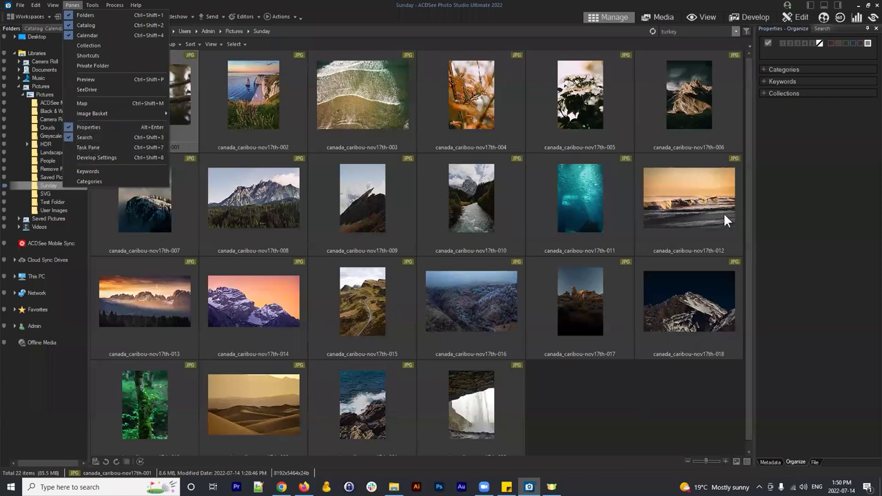
pyautogui.click(825, 172)
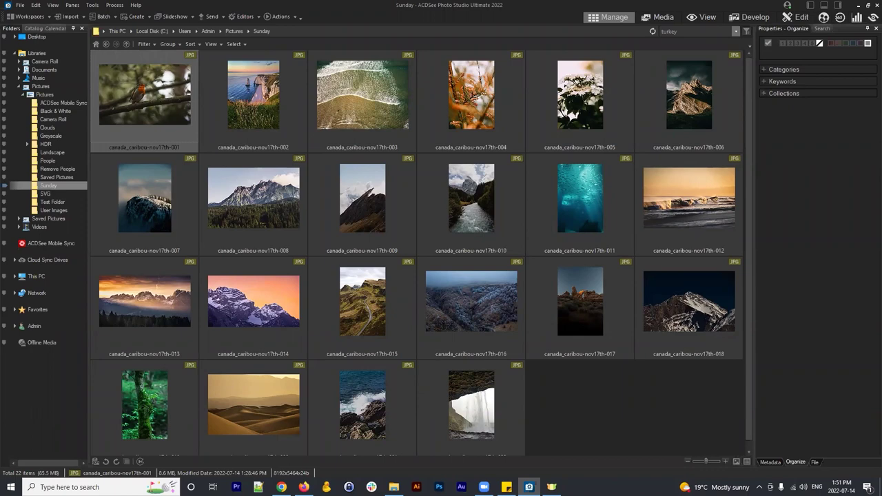
# Start a batch Rename for the selected bird image canada_caribou-nov17th-001.
pyautogui.click(625, 418)
pyautogui.click(127, 63)
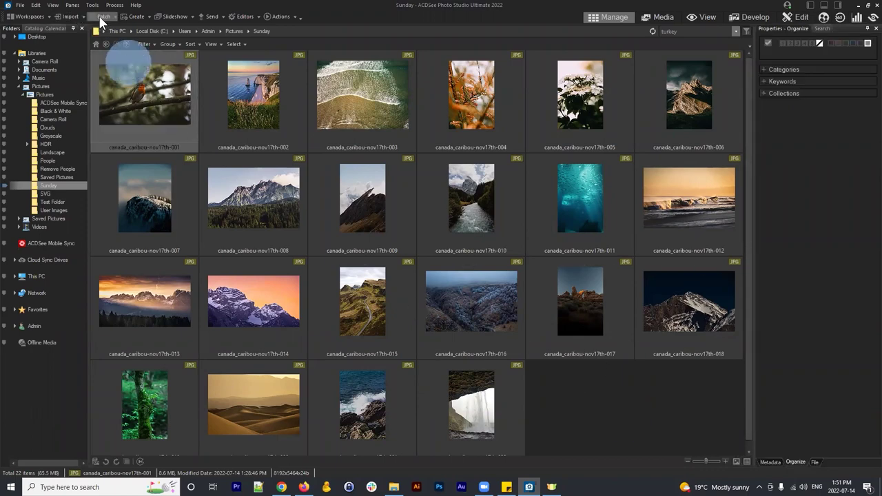
pyautogui.click(102, 19)
pyautogui.click(125, 62)
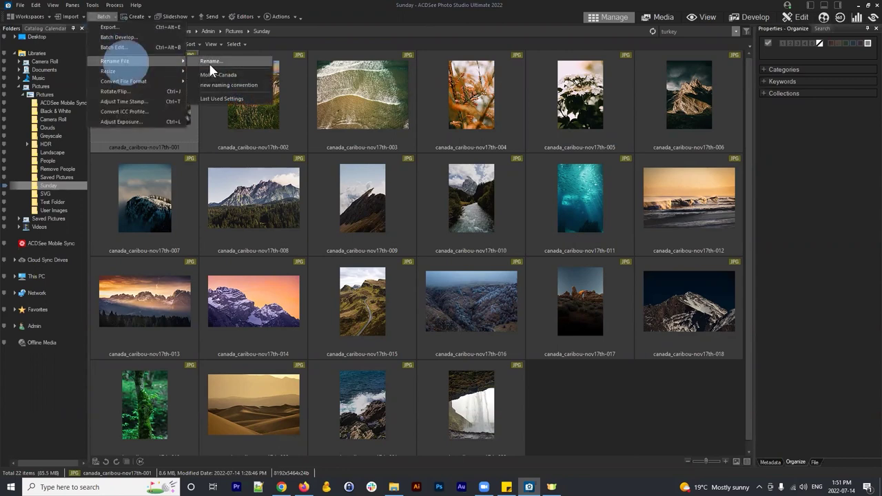
pyautogui.click(209, 62)
pyautogui.moveTo(421, 139); pyautogui.dragTo(420, 96)
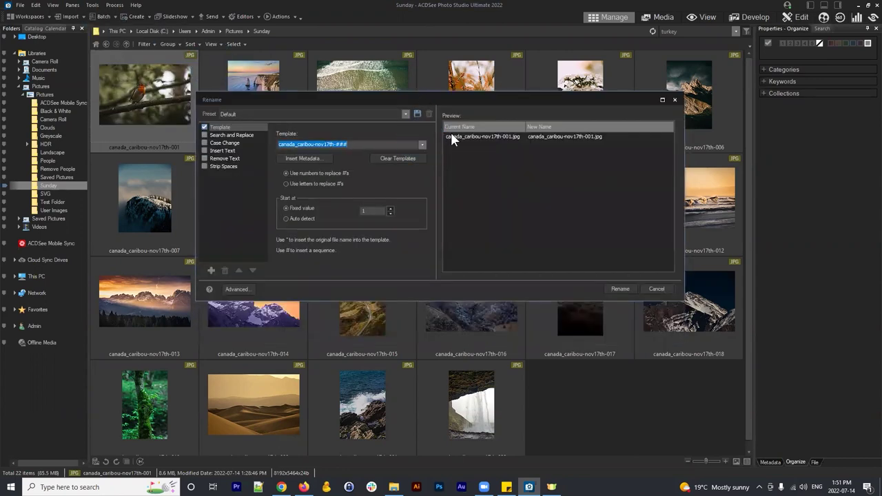
# Extend the sequence part of the rename template to six digits, making it canada_caribou-nov17th-######.
pyautogui.moveTo(363, 144); pyautogui.dragTo(336, 144)
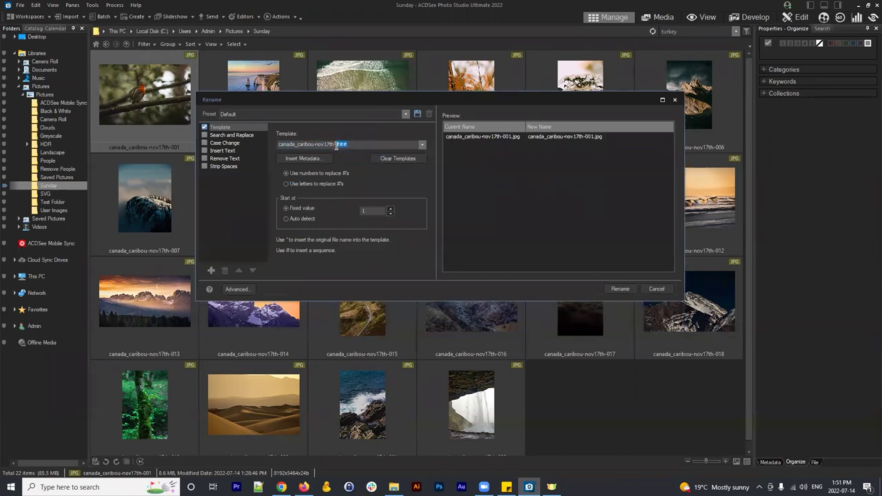
pyautogui.click(356, 141)
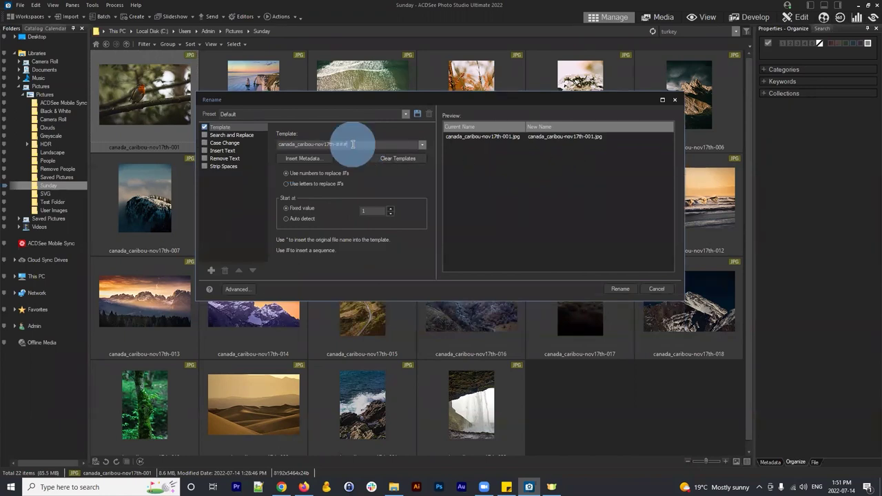
pyautogui.write('###')
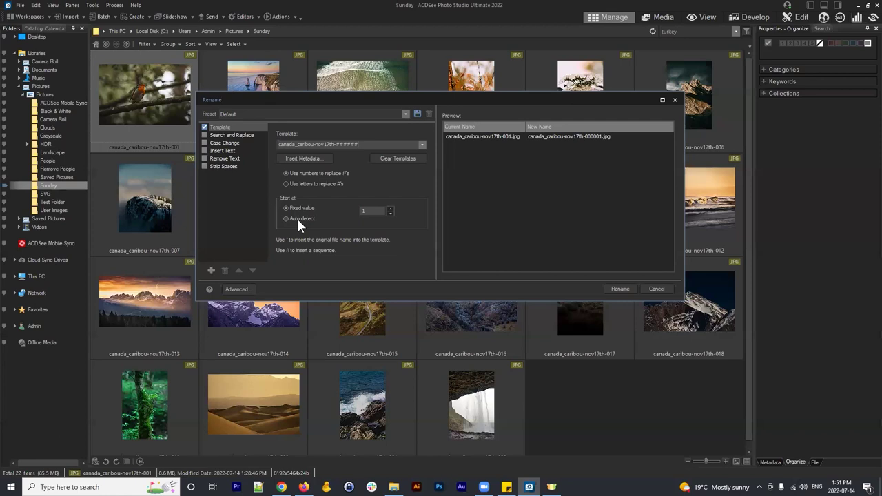
# Restore the rename template to canada_caribou-nov17th-###, close the Rename dialog without renaming, and deselect the image.
pyautogui.moveTo(363, 144); pyautogui.dragTo(339, 146)
pyautogui.press('BackSpace')
pyautogui.write('###')
pyautogui.click(675, 99)
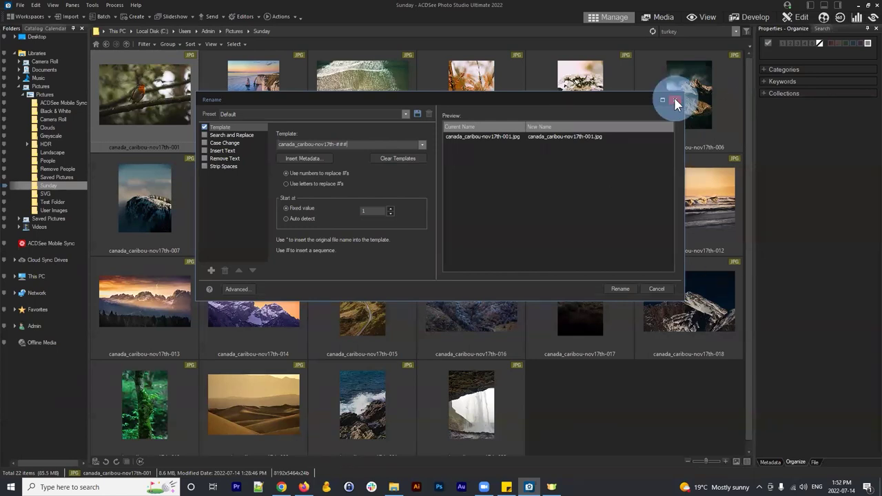
pyautogui.click(656, 420)
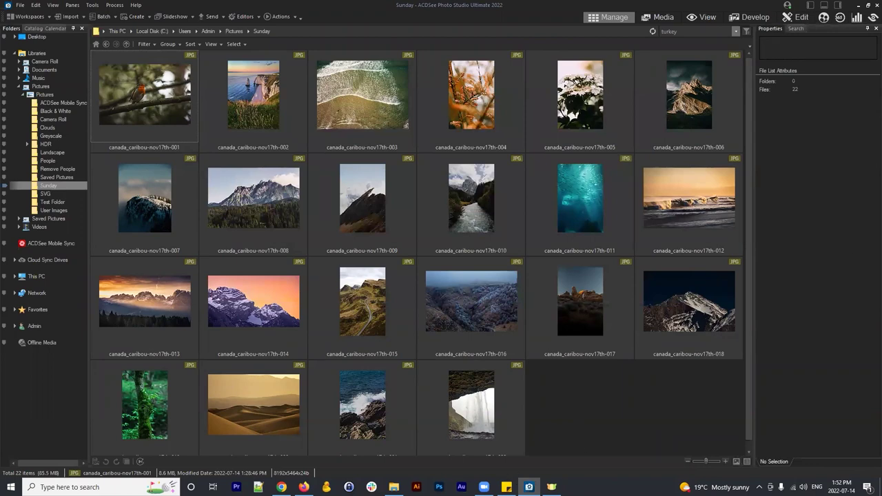
# Switch to File Explorer, go up to the Transcend (G:) drive, and open the Documents folder.
pyautogui.click(393, 488)
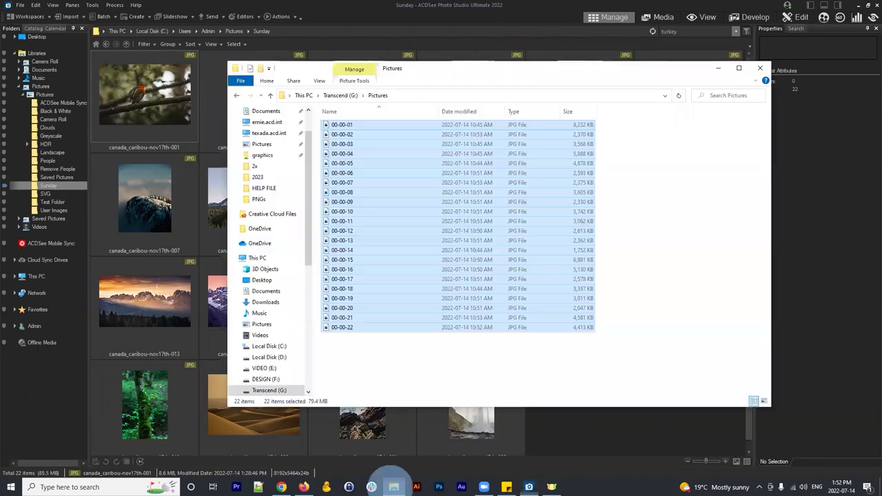
pyautogui.click(693, 248)
pyautogui.click(270, 95)
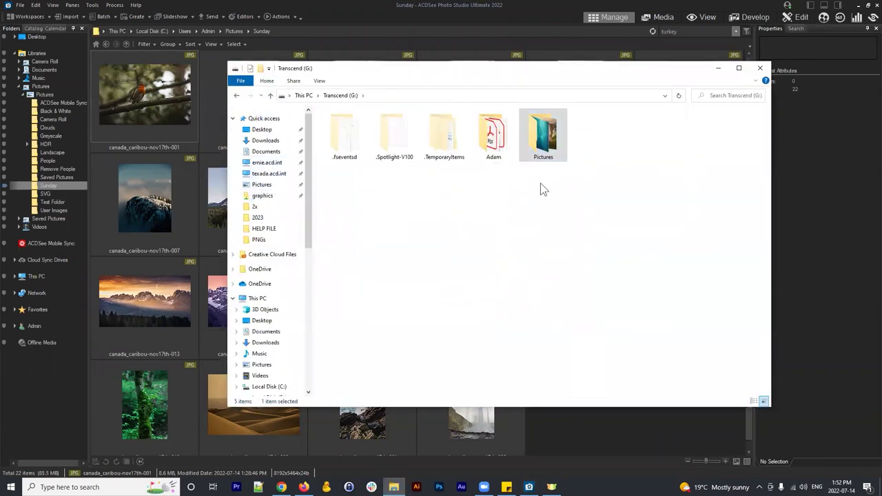
pyautogui.moveTo(331, 69); pyautogui.dragTo(342, 80)
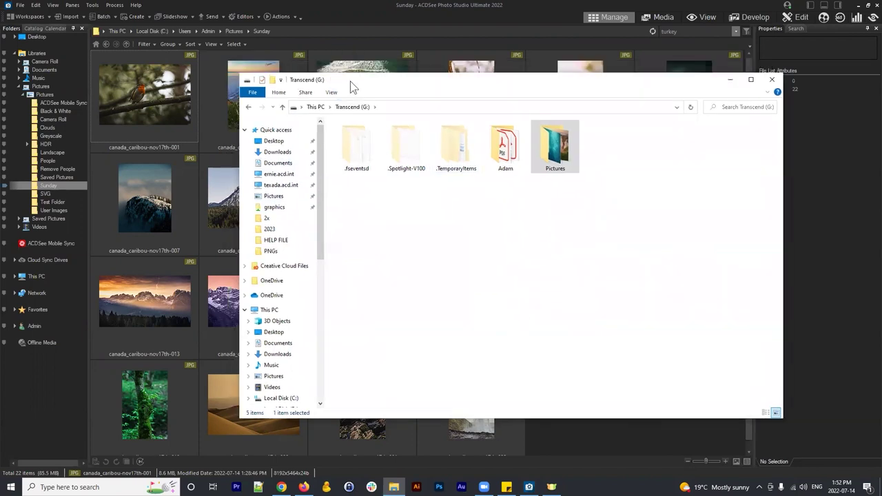
pyautogui.click(276, 164)
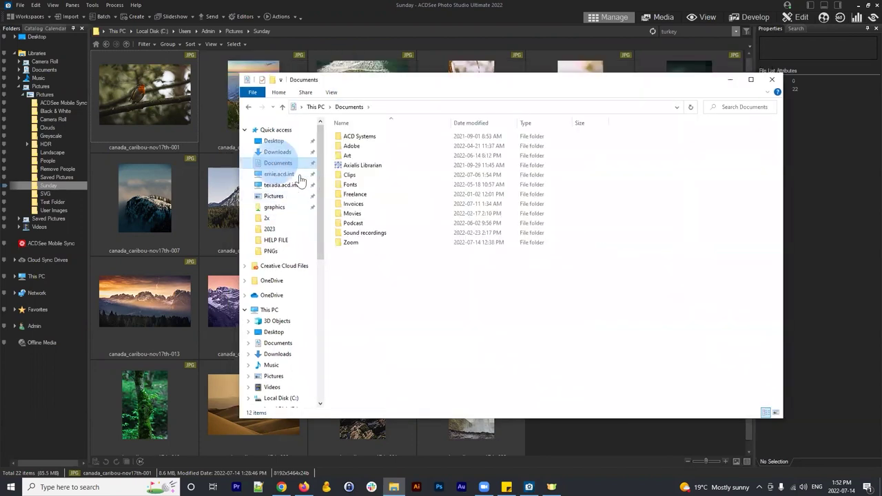
# Open the Sunday folder inside Pictures in File Explorer.
pyautogui.click(274, 196)
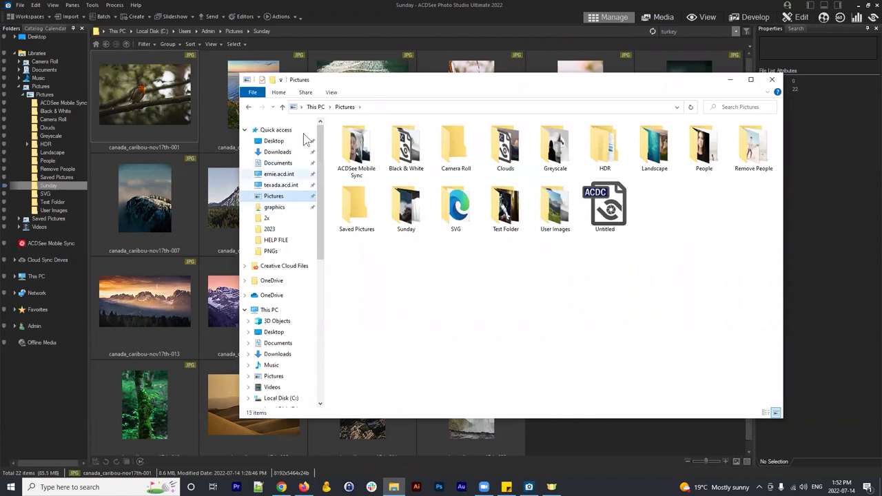
pyautogui.click(344, 83)
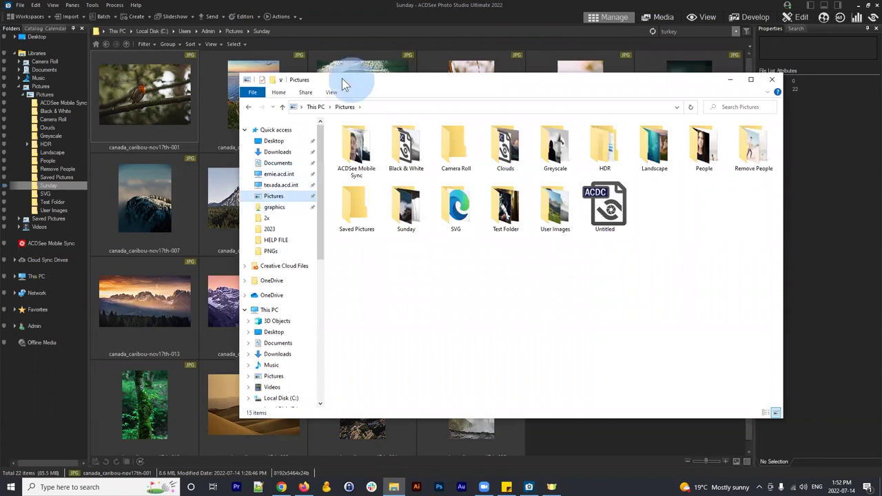
pyautogui.moveTo(342, 78); pyautogui.dragTo(345, 105)
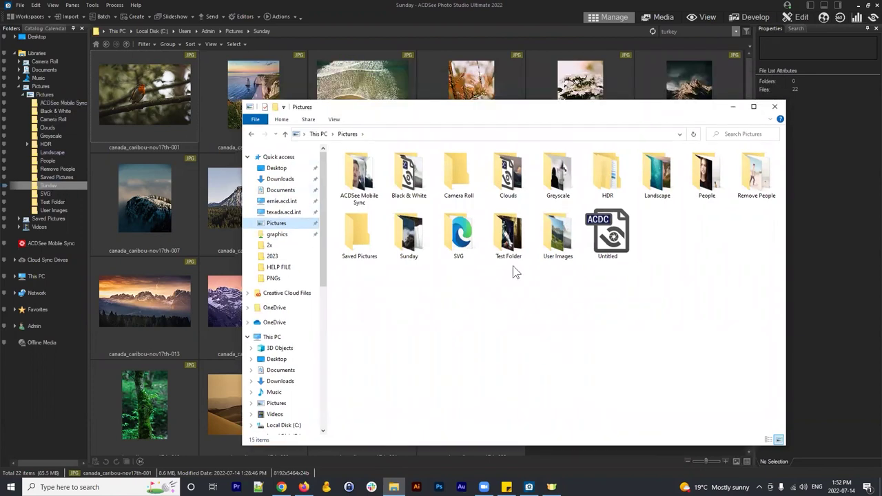
pyautogui.click(407, 236)
pyautogui.doubleClick(406, 236)
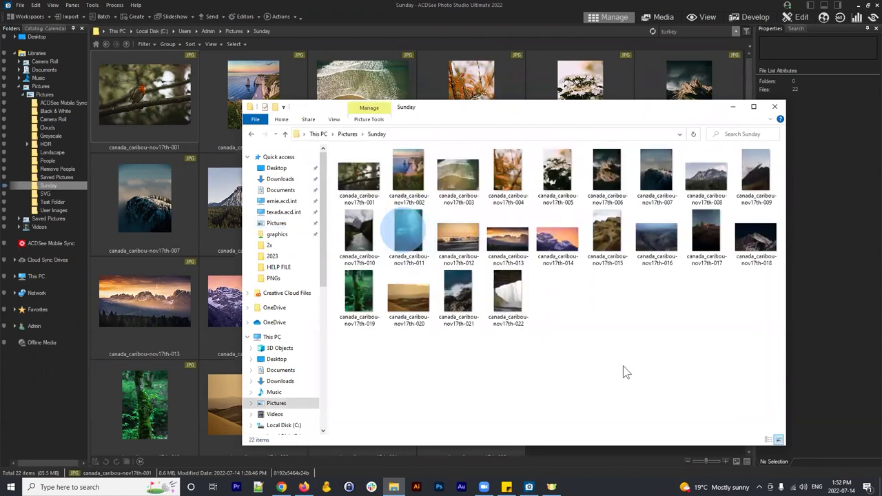
# Select all the images in File Explorer's Sunday folder, close that window and return to ACDSee with no image selected.
pyautogui.moveTo(754, 323); pyautogui.dragTo(338, 175)
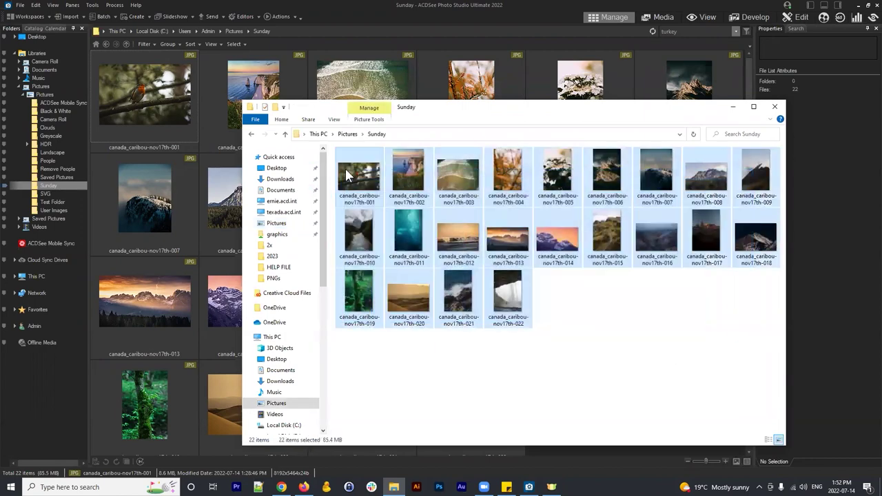
pyautogui.moveTo(466, 109); pyautogui.dragTo(413, 104)
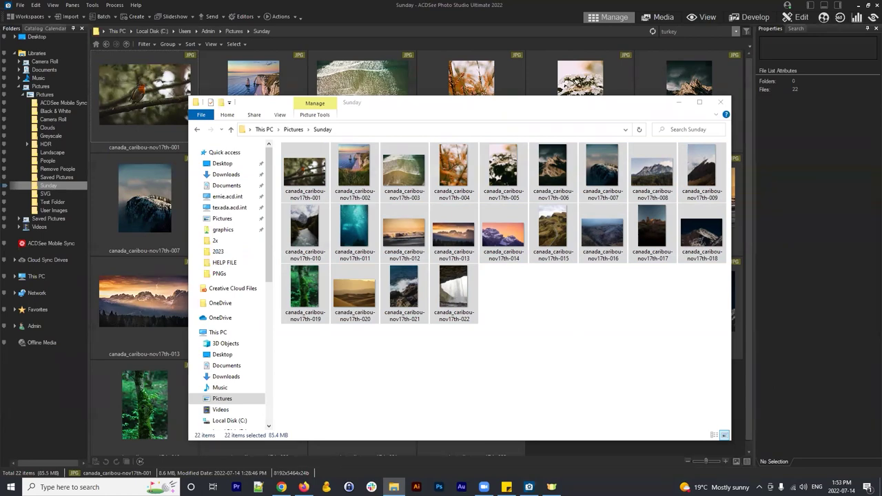
pyautogui.click(720, 102)
pyautogui.click(616, 370)
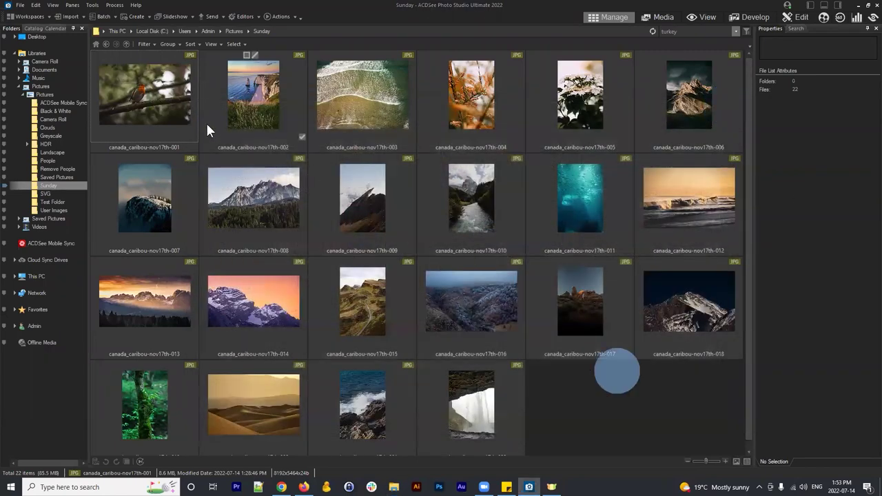
pyautogui.click(103, 16)
pyautogui.click(118, 61)
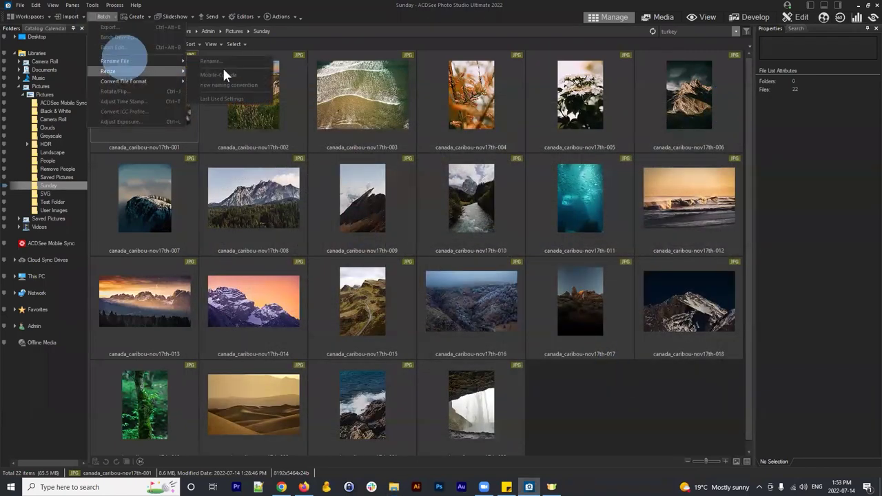
pyautogui.click(428, 213)
pyautogui.click(69, 15)
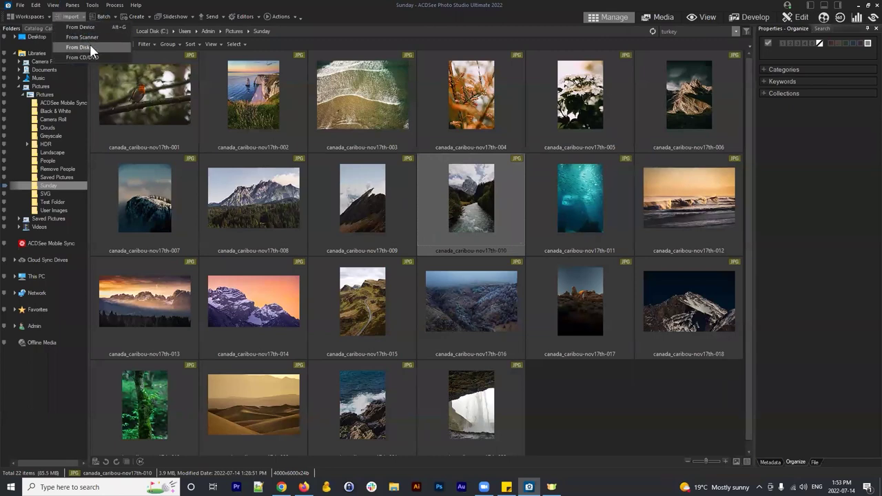
pyautogui.click(91, 47)
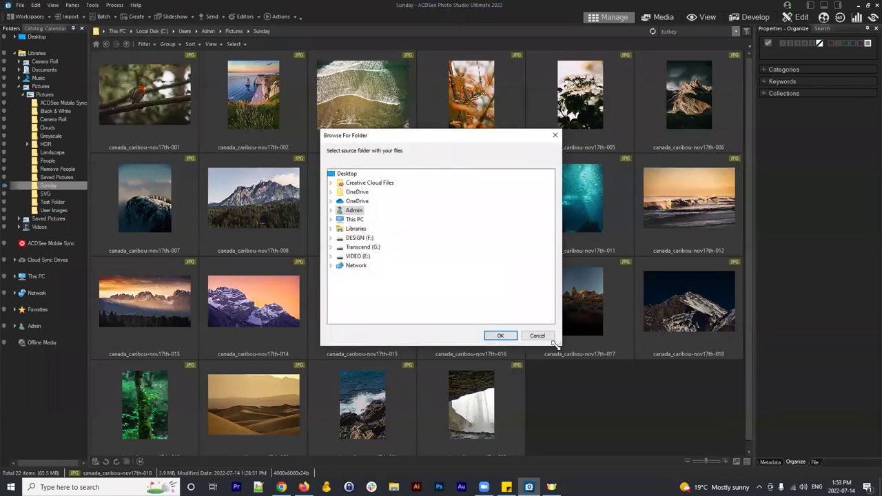
pyautogui.click(545, 334)
pyautogui.click(103, 15)
pyautogui.click(404, 191)
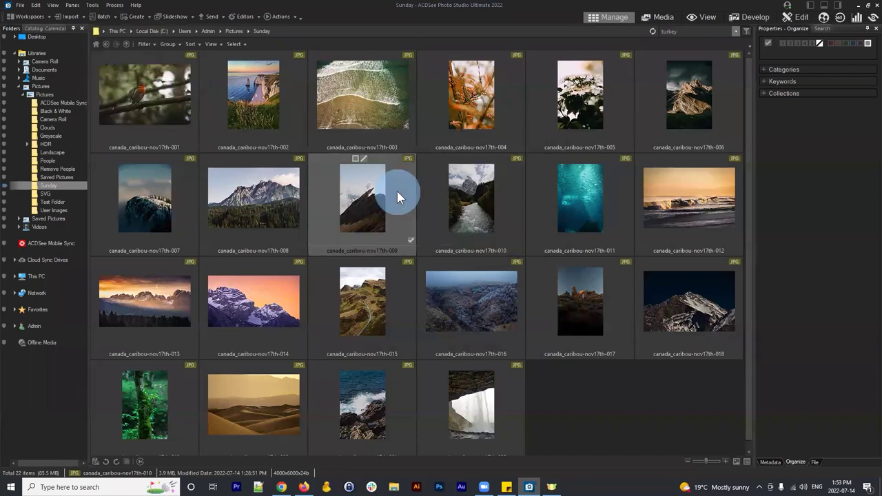
# Start a batch Rename for images canada_caribou-nov17th-001 and canada_caribou-nov17th-002, and close the dialog without renaming.
pyautogui.click(193, 90)
pyautogui.keyDown('ctrl'); pyautogui.click(237, 86); pyautogui.keyUp('ctrl')
pyautogui.click(102, 15)
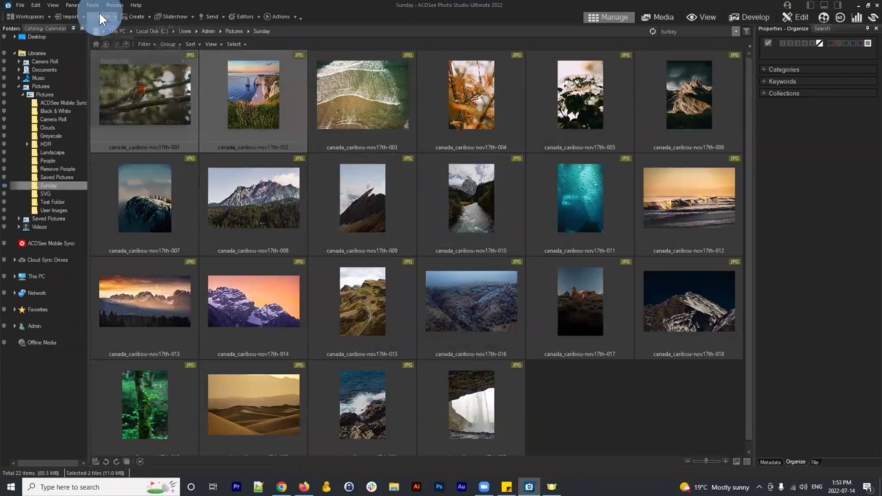
pyautogui.click(120, 61)
pyautogui.click(217, 59)
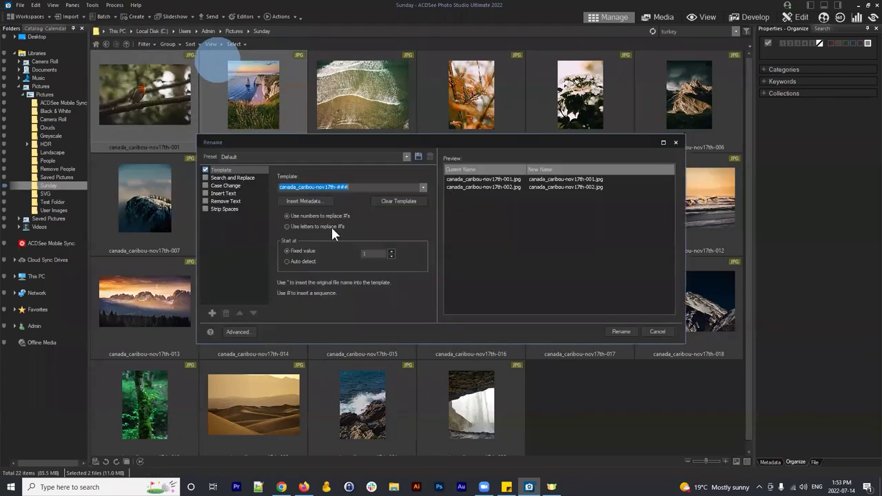
pyautogui.click(659, 331)
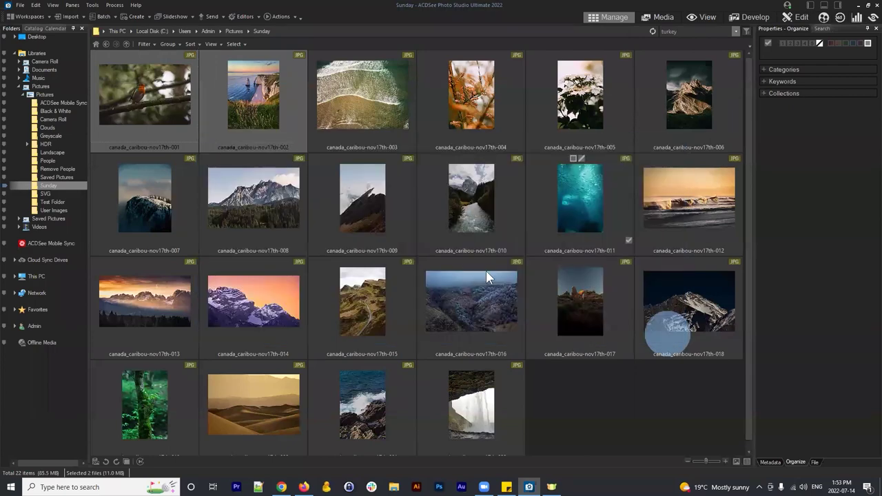
# Select all the images in the Sunday folder and clear the selection again.
pyautogui.moveTo(646, 373); pyautogui.dragTo(706, 423)
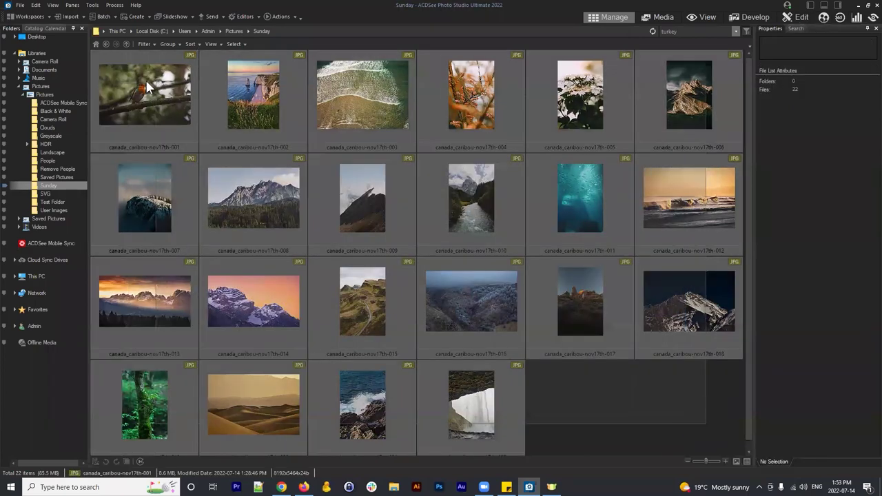
pyautogui.hotkey('ctrl', 'a')
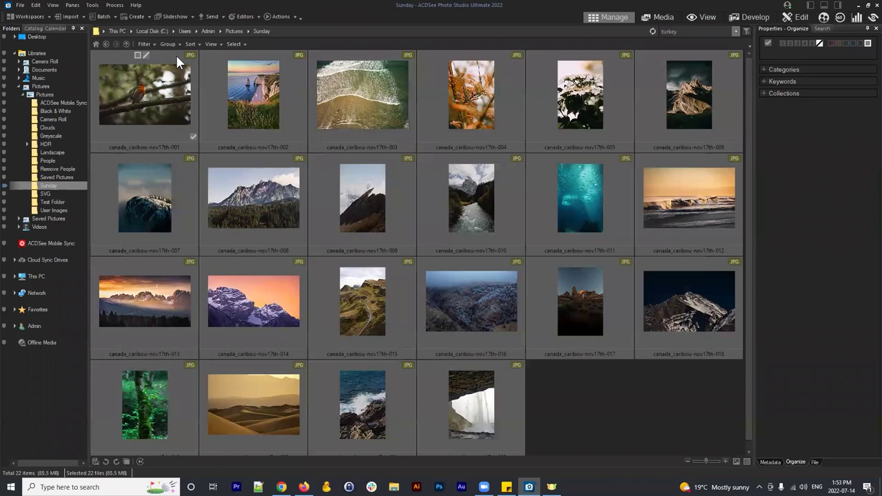
pyautogui.click(642, 408)
pyautogui.hotkey('ctrl', 'a')
pyautogui.click(583, 386)
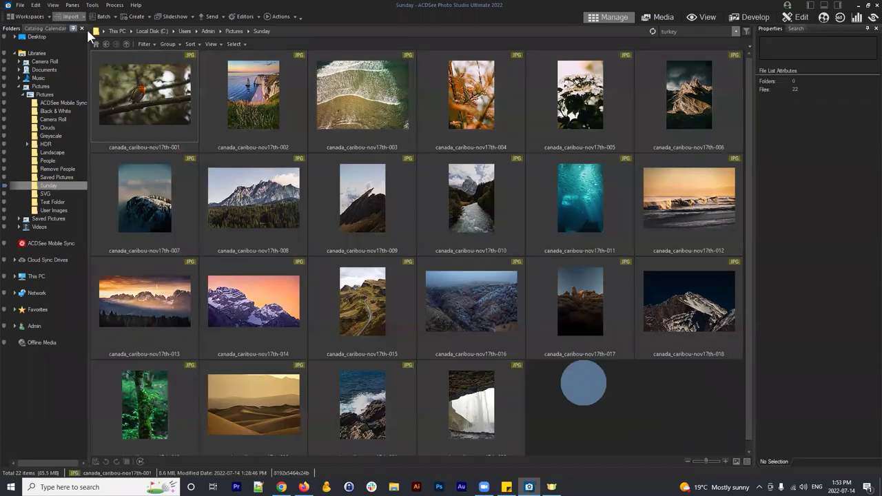
pyautogui.click(103, 16)
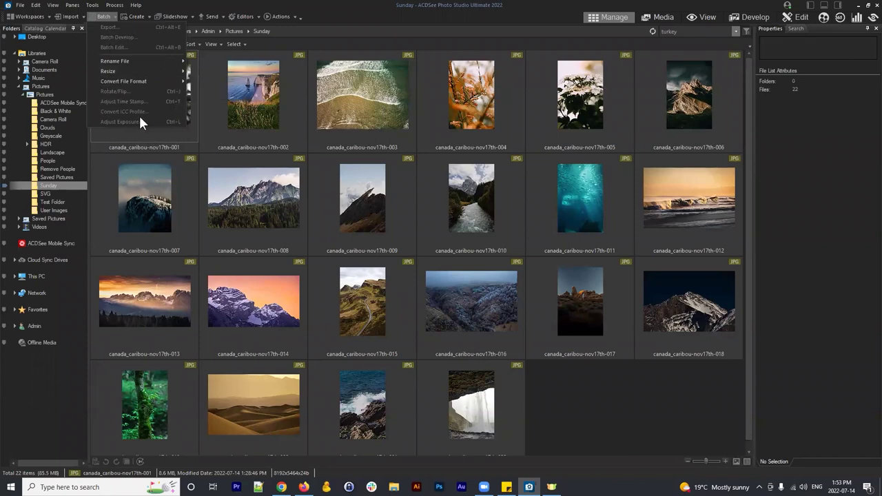
pyautogui.click(100, 18)
pyautogui.click(220, 188)
# Select the range of images from canada_caribou-nov17th-001 through canada_caribou-nov17th-022, and deselect them.
pyautogui.click(119, 76)
pyautogui.keyDown('shift'); pyautogui.click(482, 408); pyautogui.keyUp('shift')
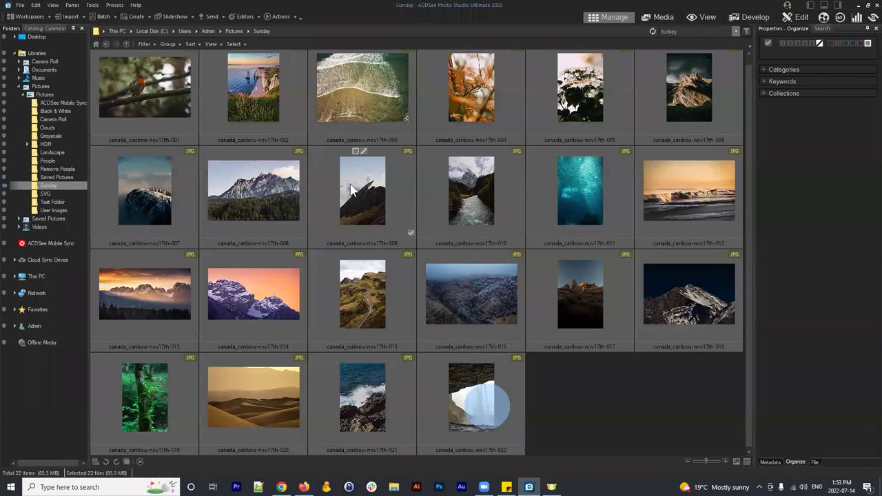
pyautogui.click(101, 17)
pyautogui.click(101, 17)
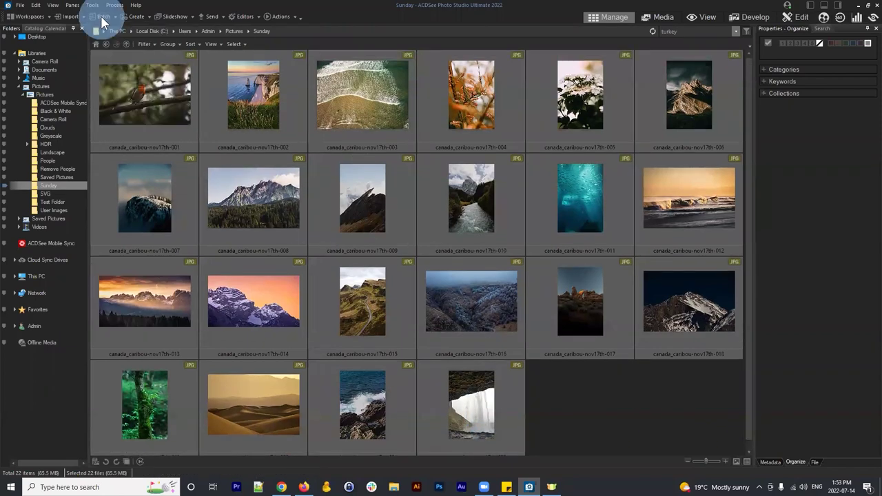
pyautogui.click(634, 421)
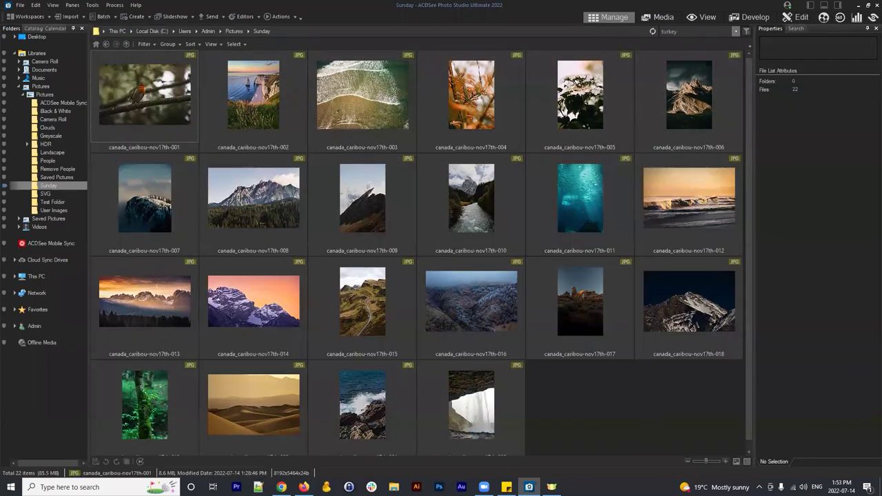
# Rate the bird image canada_caribou-nov17th-001 as 5 and the coastal cliff image canada_caribou-nov17th-002 as 4.
pyautogui.click(158, 104)
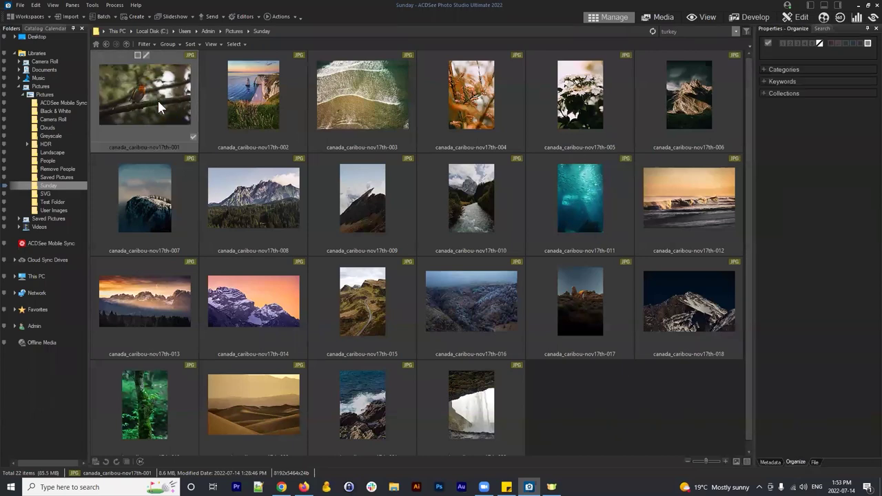
pyautogui.click(619, 391)
pyautogui.click(117, 72)
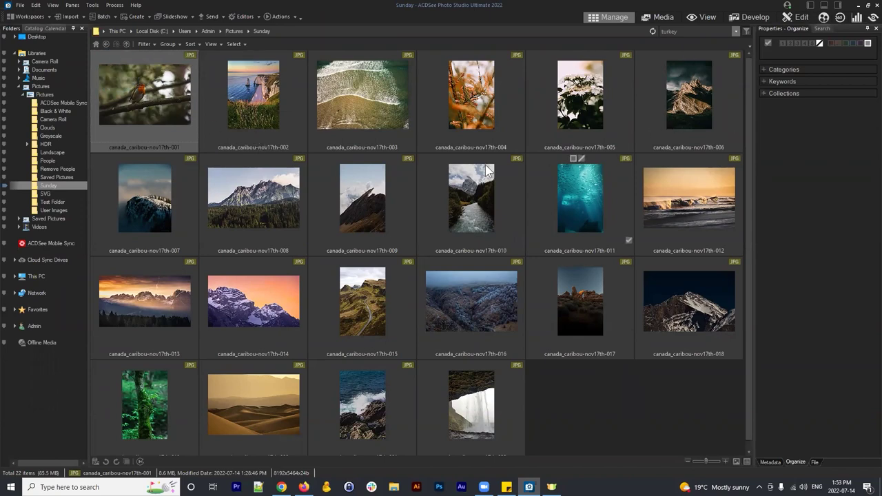
pyautogui.click(812, 42)
pyautogui.click(276, 85)
pyautogui.click(804, 43)
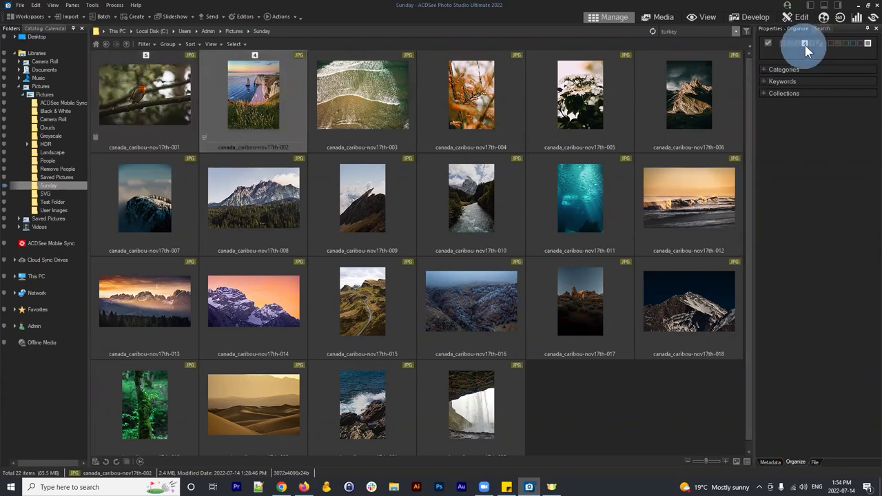
# Rate the beach wave image canada_caribou-nov17th-003 as 3 and the orange foliage image canada_caribou-nov17th-004 as 4.
pyautogui.click(354, 104)
pyautogui.click(366, 56)
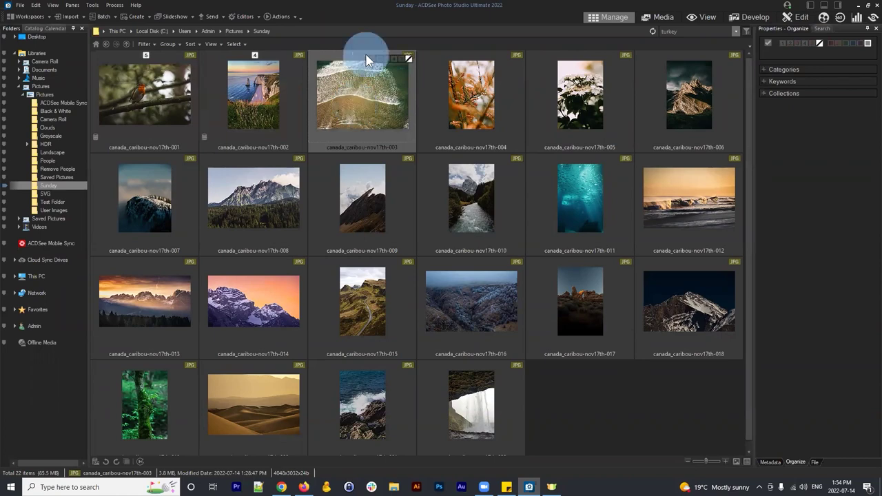
pyautogui.click(386, 61)
pyautogui.click(467, 78)
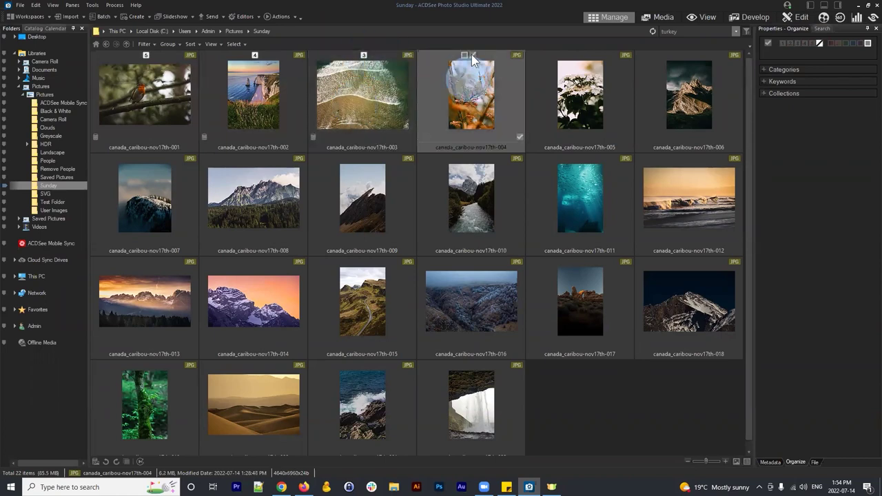
pyautogui.click(475, 55)
pyautogui.click(500, 59)
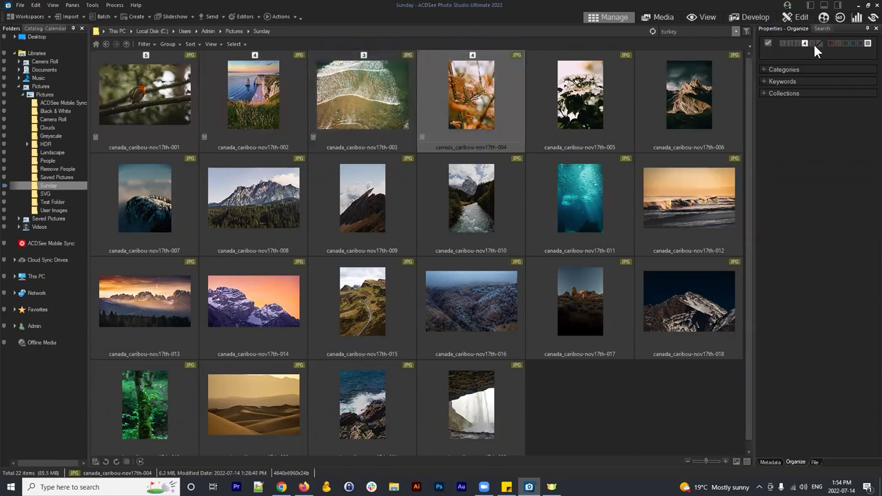
# Rate the white blossom image canada_caribou-nov17th-005 and the mountain peak image canada_caribou-nov17th-006 as 5.
pyautogui.click(584, 103)
pyautogui.click(573, 55)
pyautogui.click(618, 58)
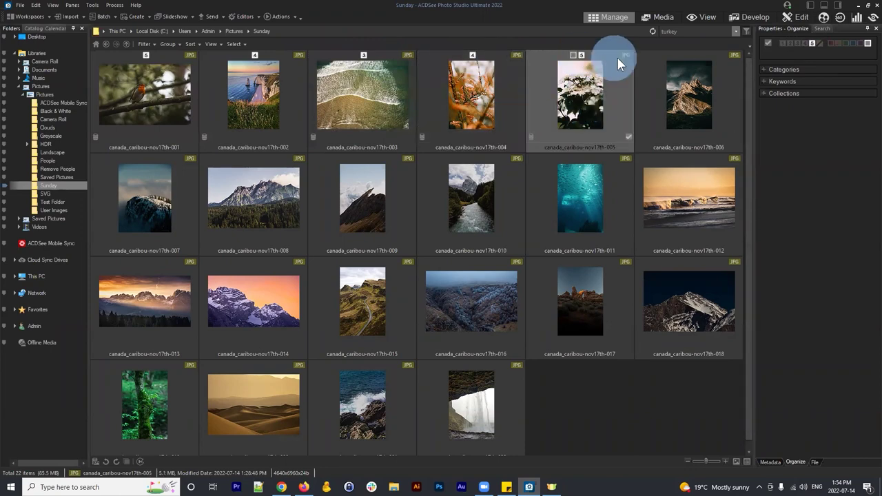
pyautogui.click(690, 66)
pyautogui.click(688, 56)
pyautogui.click(724, 60)
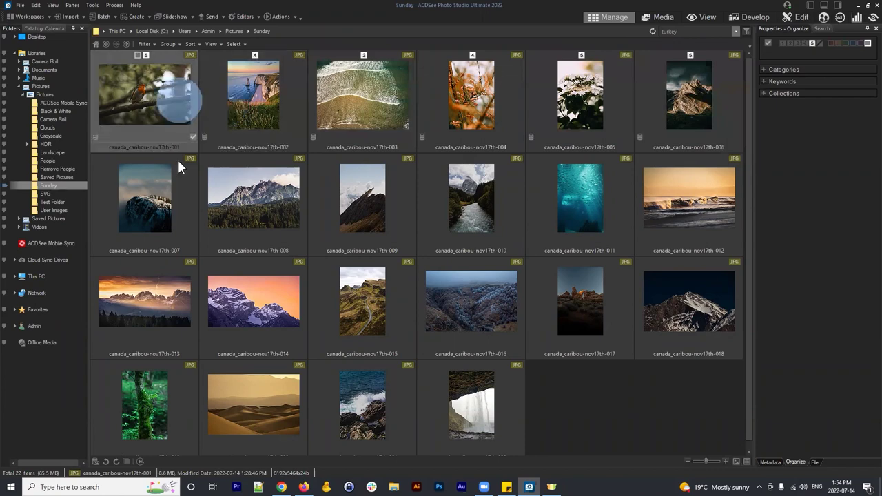
# Rate the rocky summit image canada_caribou-nov17th-007 as 4 and select the next image, canada_caribou-nov17th-008.
pyautogui.click(157, 201)
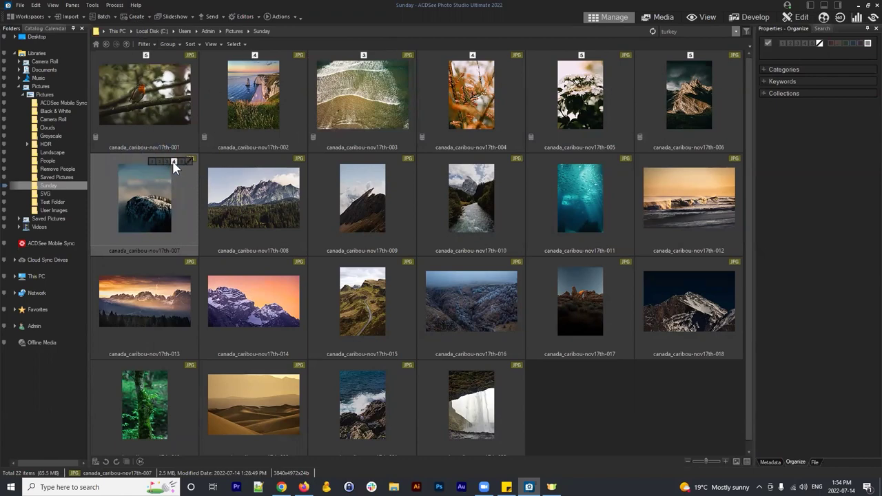
pyautogui.click(173, 165)
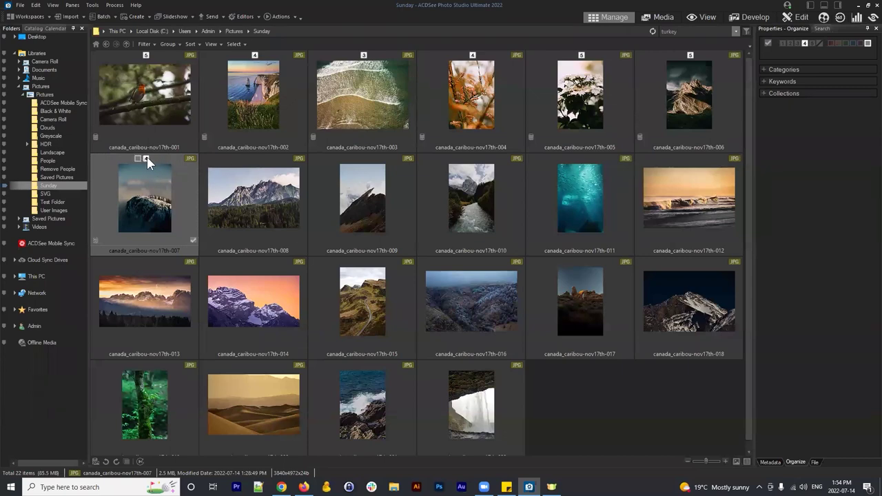
pyautogui.click(249, 187)
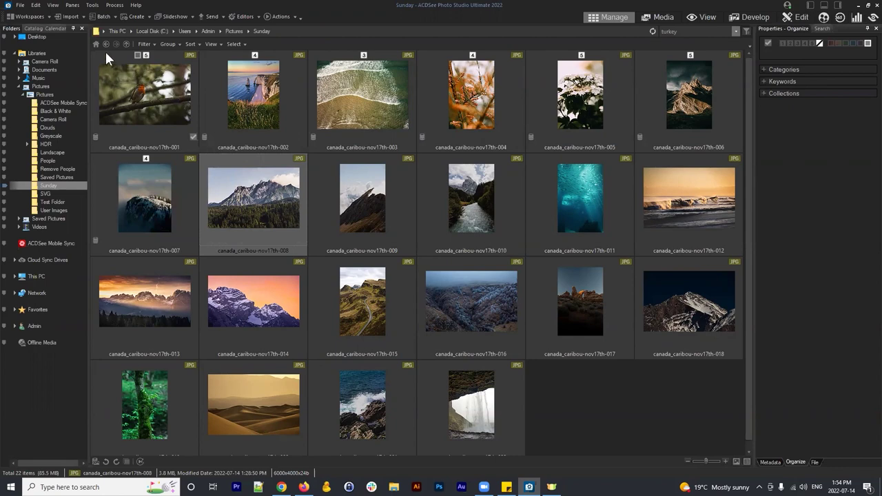
pyautogui.click(95, 5)
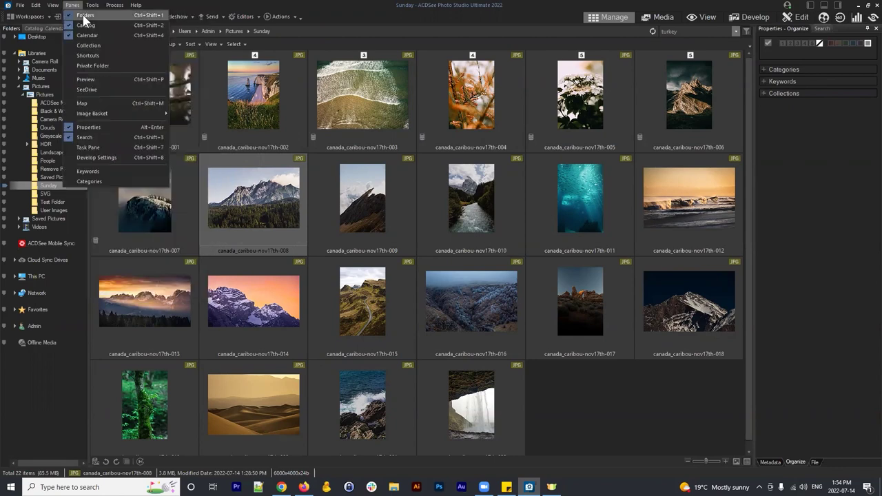
pyautogui.click(290, 193)
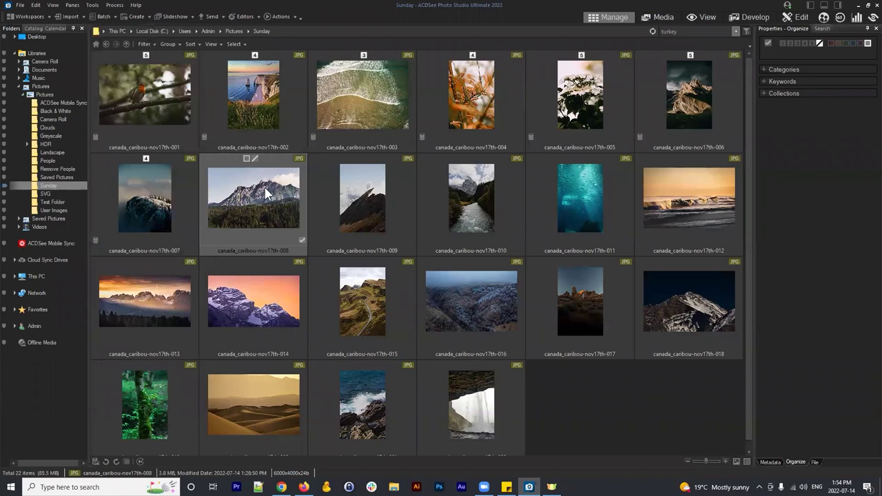
pyautogui.click(407, 193)
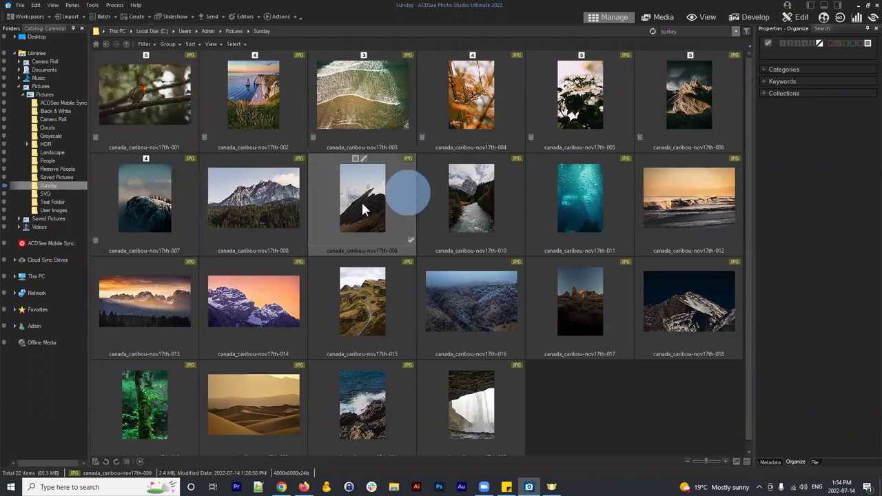
# Select canada_caribou-nov17th-008 and, in the options, enable Auto Advance in Manage Mode and when applying keywords.
pyautogui.press('Left')
pyautogui.click(92, 6)
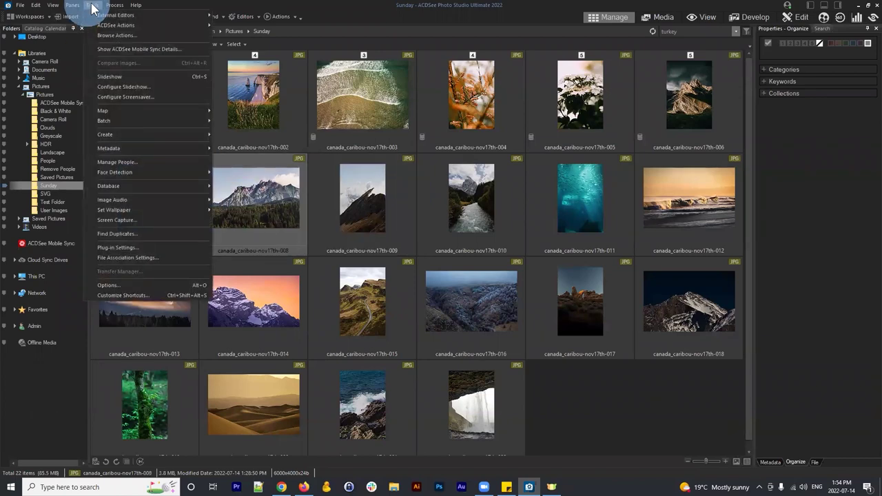
pyautogui.click(124, 284)
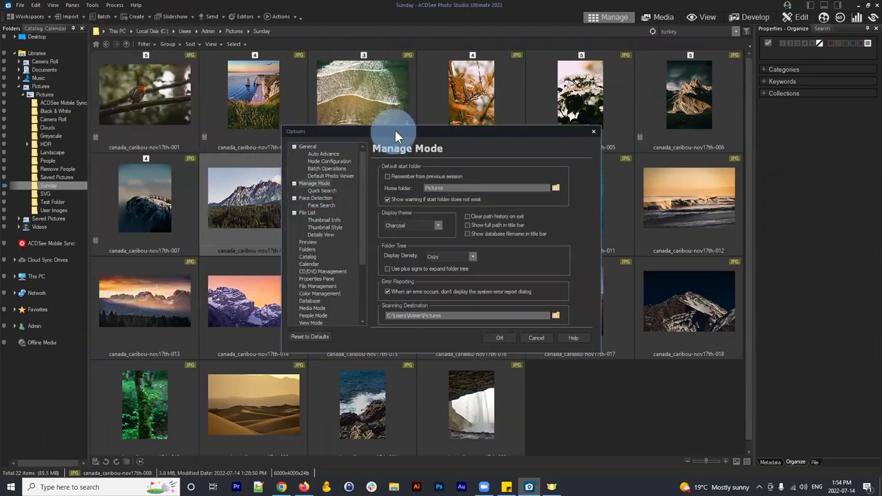
pyautogui.moveTo(395, 130); pyautogui.dragTo(426, 87)
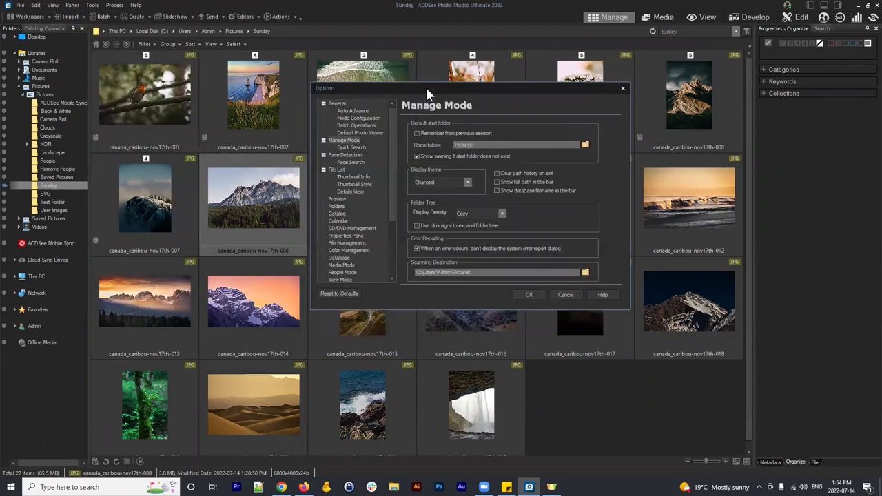
pyautogui.click(350, 111)
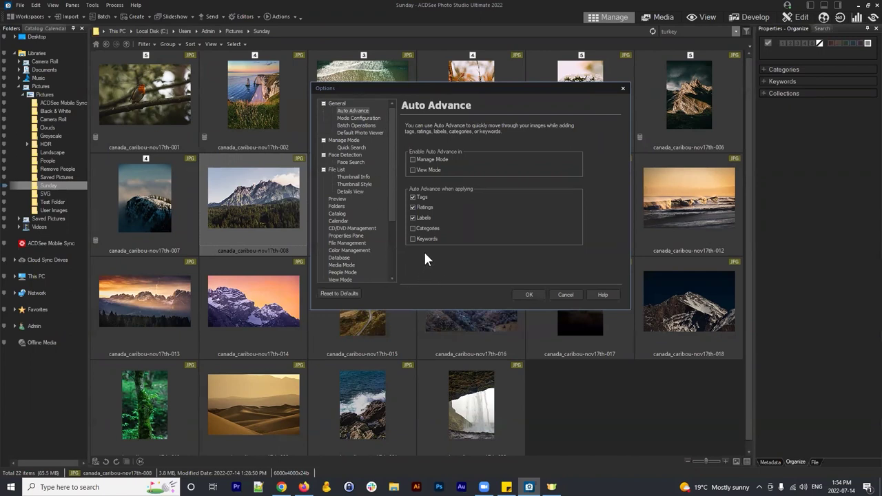
pyautogui.click(420, 159)
pyautogui.click(412, 239)
pyautogui.click(530, 295)
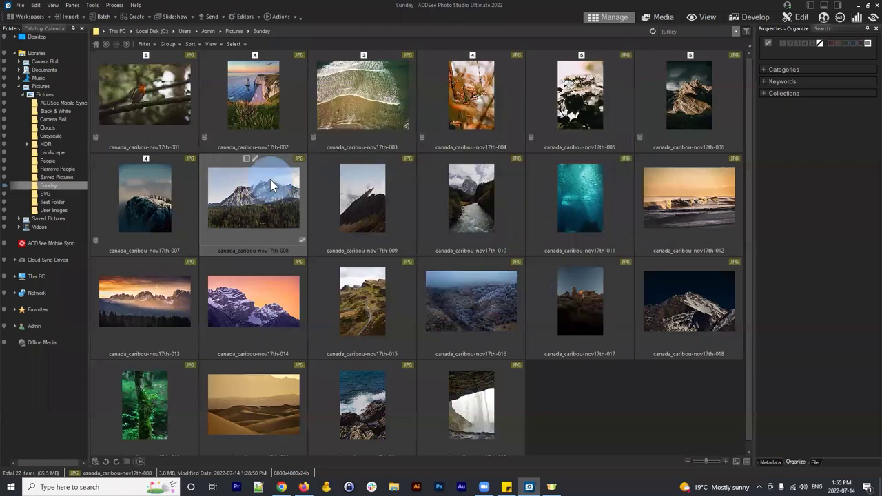
# Rate the forested mountain image canada_caribou-nov17th-008 as 4 and the dark ridge image canada_caribou-nov17th-009 as 3.
pyautogui.click(256, 193)
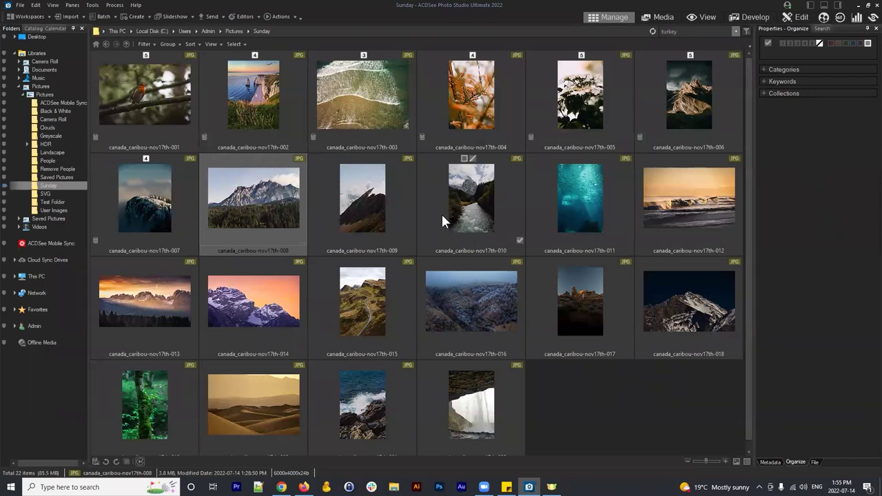
pyautogui.press('Right')
pyautogui.press('Right')
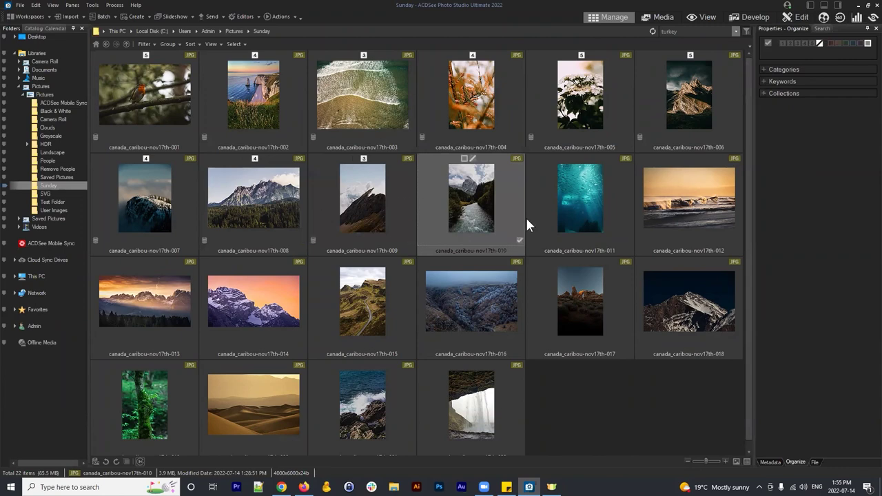
pyautogui.click(376, 179)
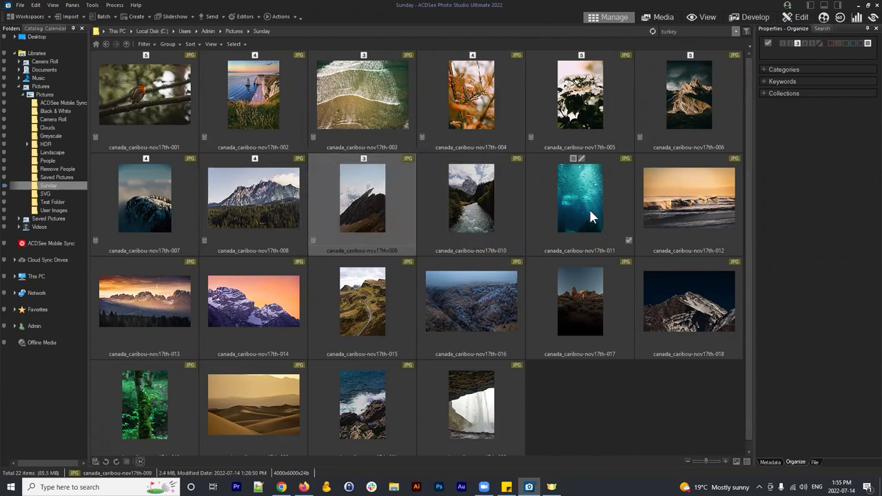
# Starting at canada_caribou-nov17th-010, rate images 010 to 013 as 2, 3, 4 and 5 in that order.
pyautogui.click(481, 184)
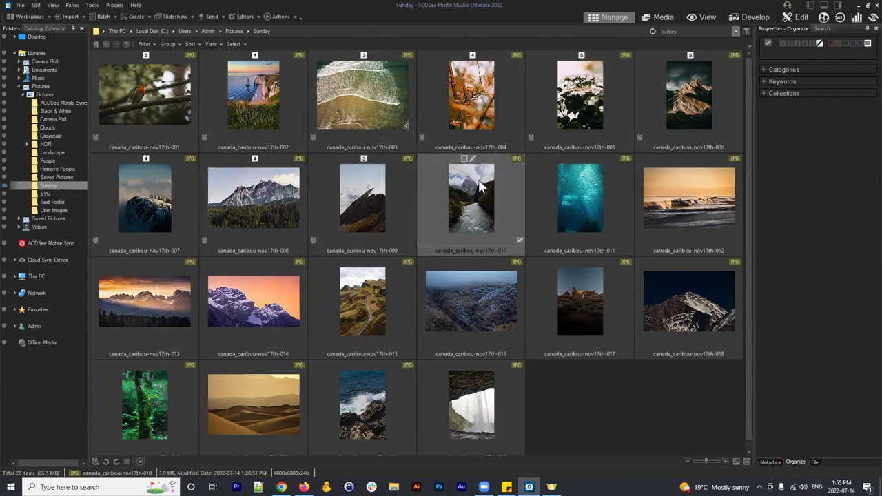
pyautogui.press('Right')
pyautogui.hotkey('ctrl', '3')
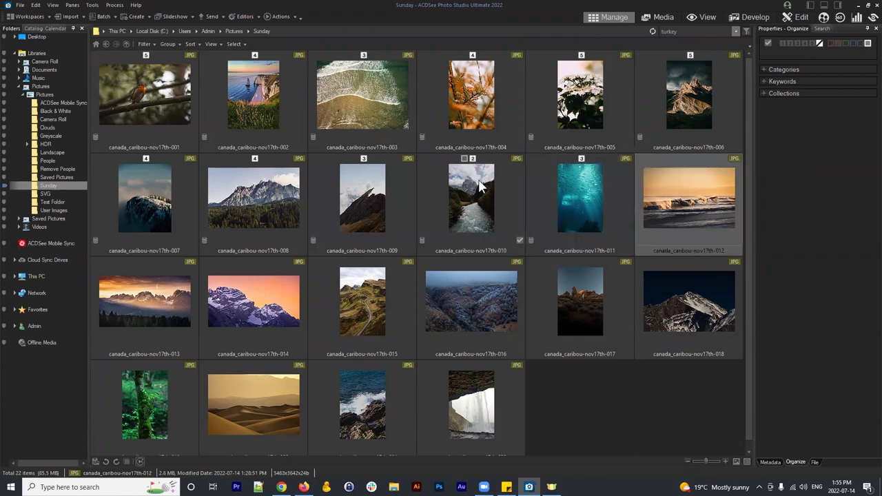
pyautogui.hotkey('ctrl', '4')
pyautogui.hotkey('ctrl', '5')
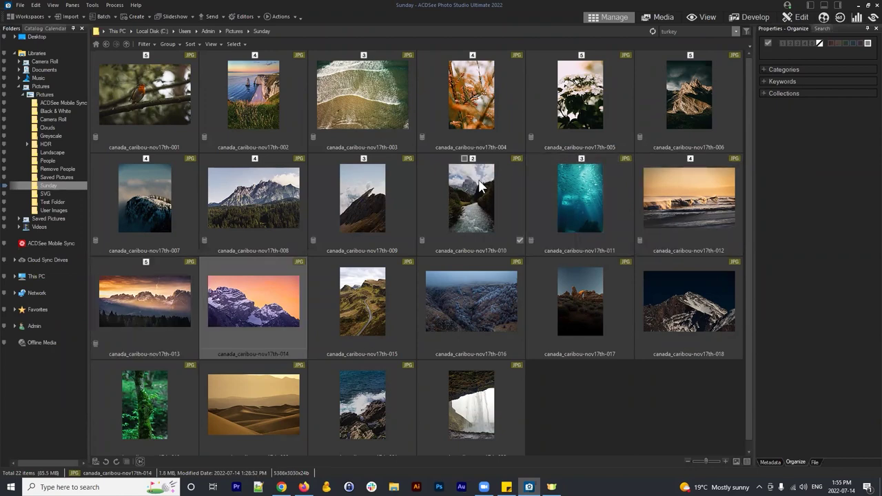
# Rate canada_caribou-nov17th-014 as 1, 015 as 3, 016 as 4 and 017 as 5.
pyautogui.hotkey('ctrl', '1')
pyautogui.hotkey('ctrl', '3')
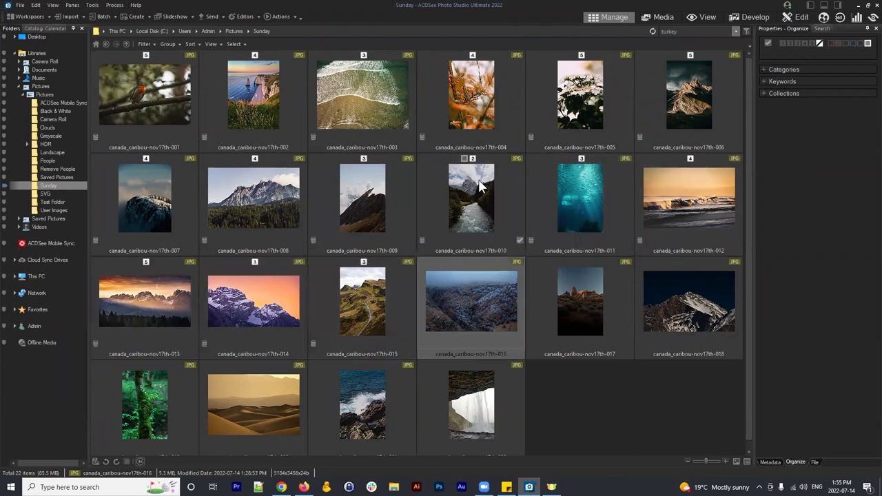
pyautogui.hotkey('ctrl', '4')
pyautogui.hotkey('ctrl', '5')
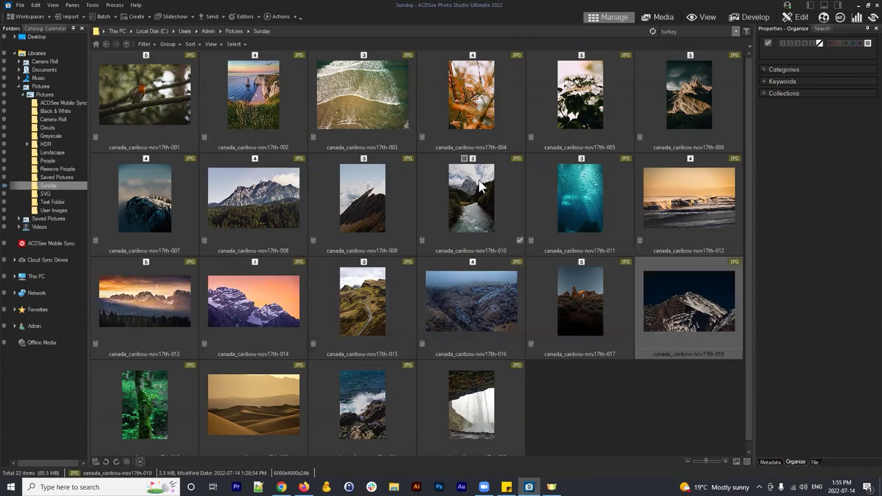
# Rate canada_caribou-nov17th-018 as 5, 019 as 4, 020 as 3, 021 as 2 and 022 as 1, and clear the selection.
pyautogui.hotkey('ctrl', '5')
pyautogui.hotkey('ctrl', '4')
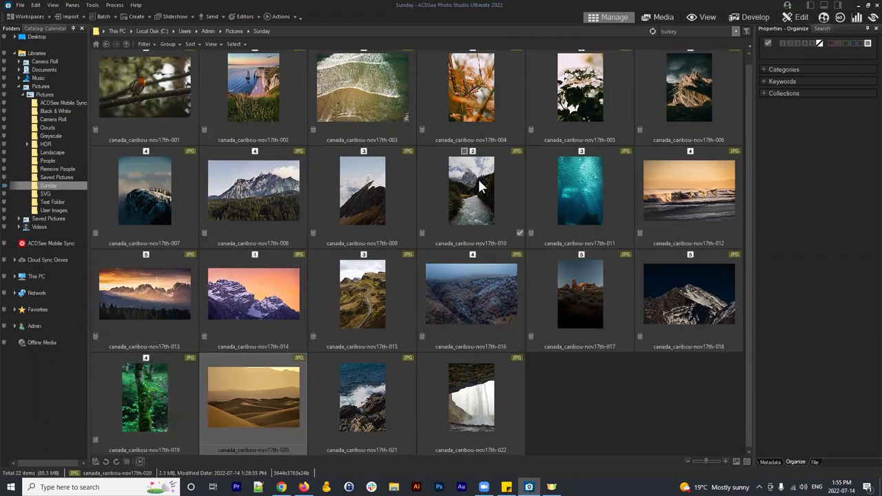
pyautogui.hotkey('ctrl', '3')
pyautogui.hotkey('ctrl', '2')
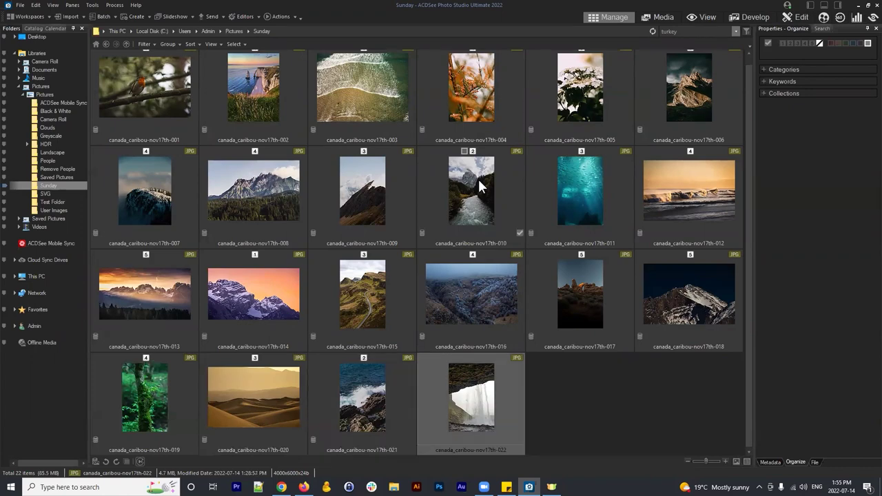
pyautogui.hotkey('ctrl', '1')
pyautogui.click(556, 413)
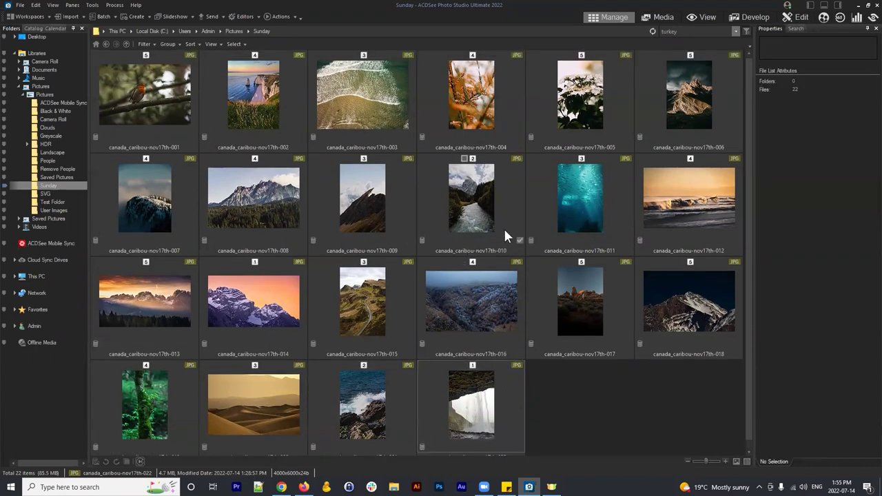
# Select images 010, 012 and 016 one after another to check their ratings in the Organize properties.
pyautogui.click(471, 166)
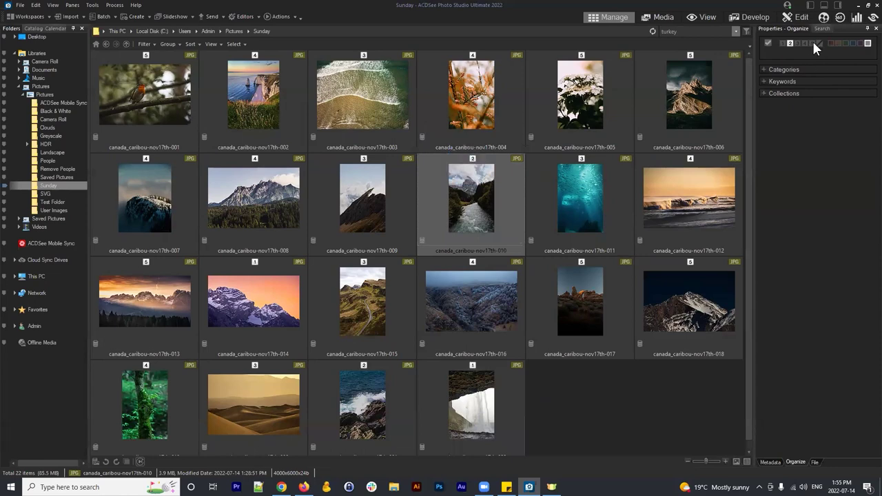
pyautogui.press('Right')
pyautogui.click(685, 197)
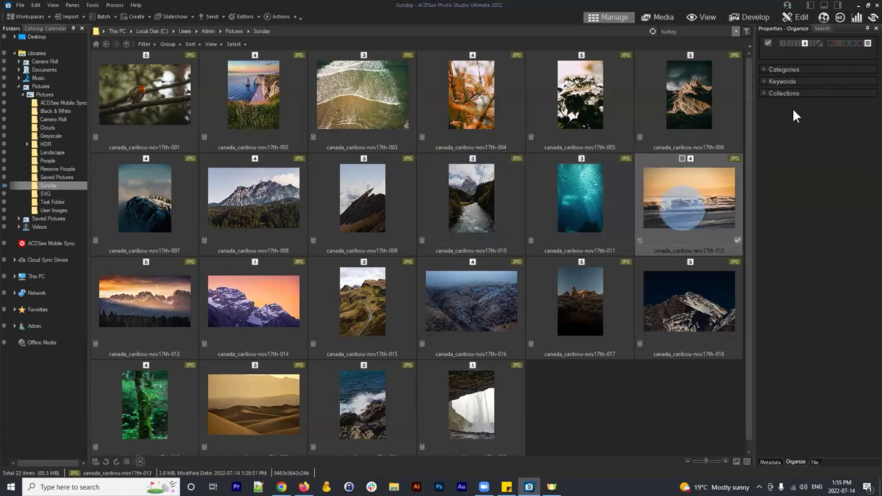
pyautogui.click(550, 239)
pyautogui.click(462, 310)
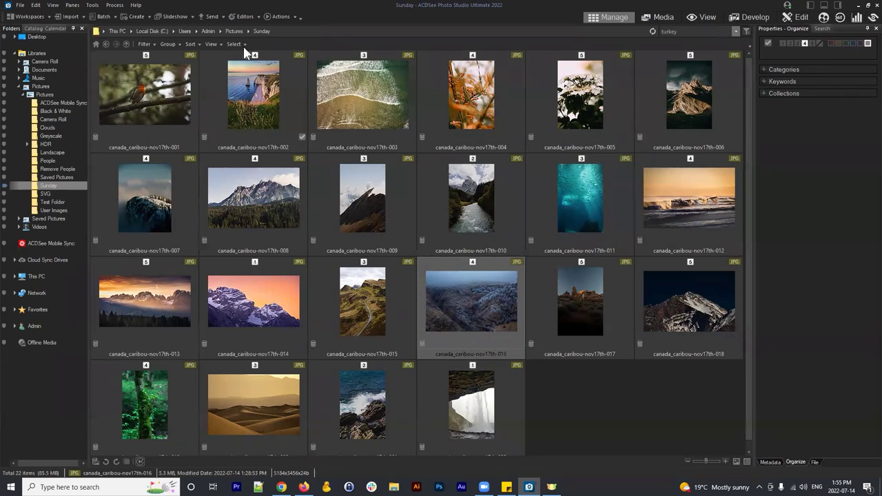
# Switch the file list to Filmstrip view with the bird image canada_caribou-nov17th-001 selected.
pyautogui.click(182, 96)
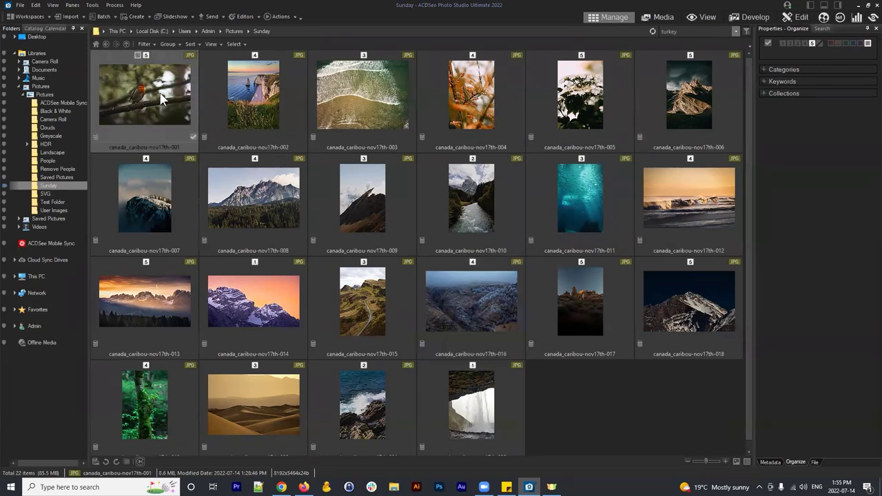
pyautogui.click(212, 44)
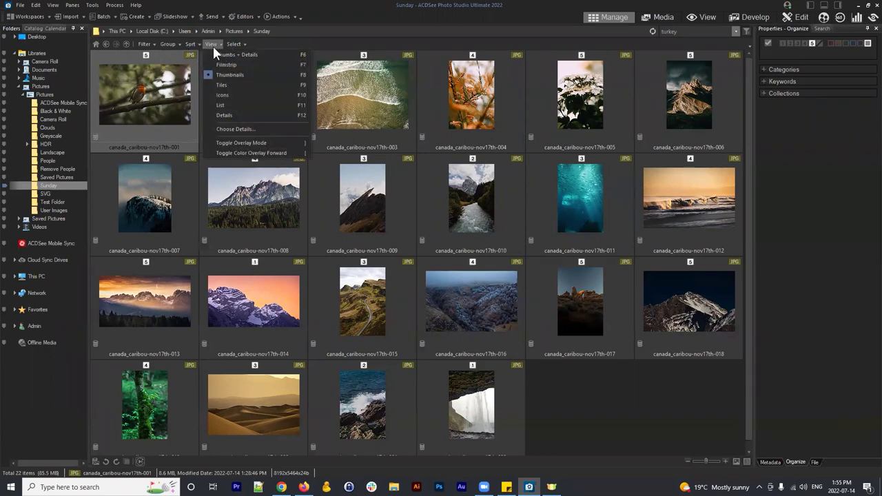
pyautogui.click(224, 66)
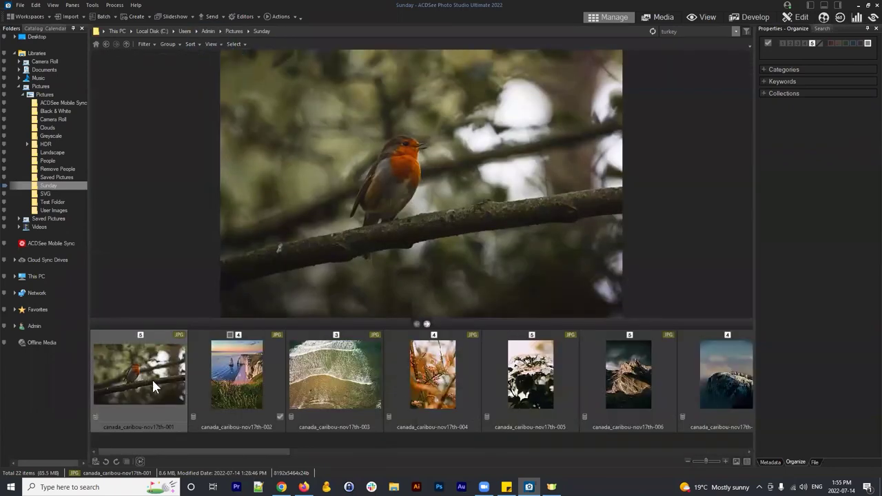
pyautogui.click(151, 378)
pyautogui.click(130, 384)
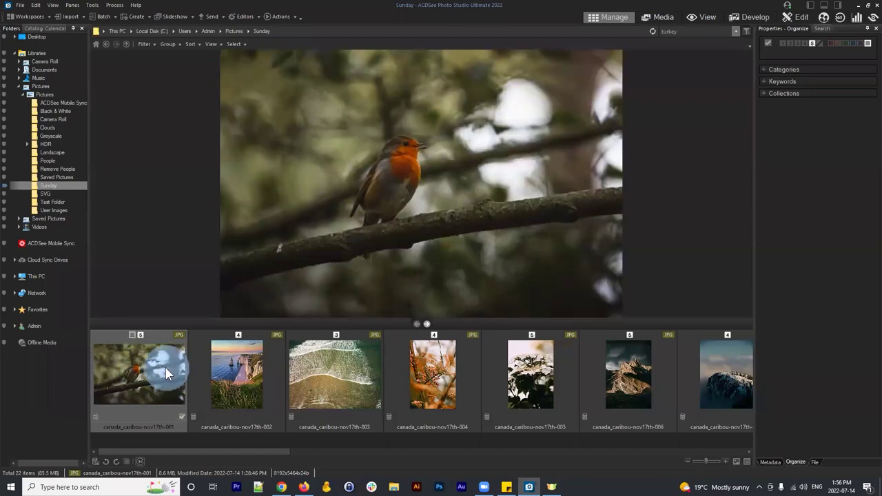
# Rate canada_caribou-nov17th-001 as 3, 002 as 5, 003 as 4 and 004 as 3, and return to the bird image.
pyautogui.press('Right')
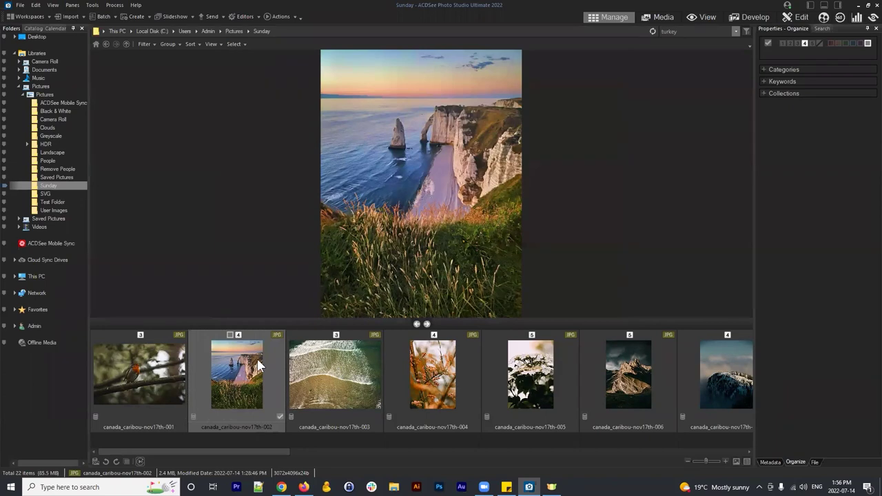
pyautogui.press('Right')
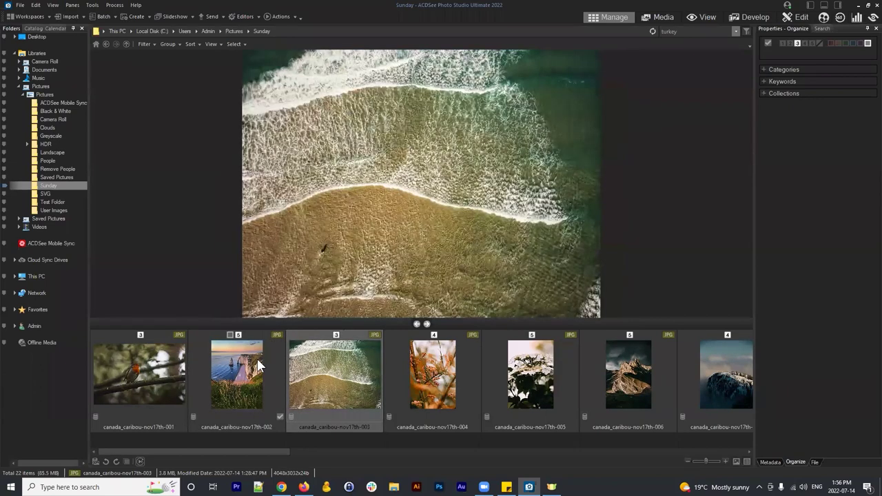
pyautogui.press('Right')
pyautogui.press('Right')
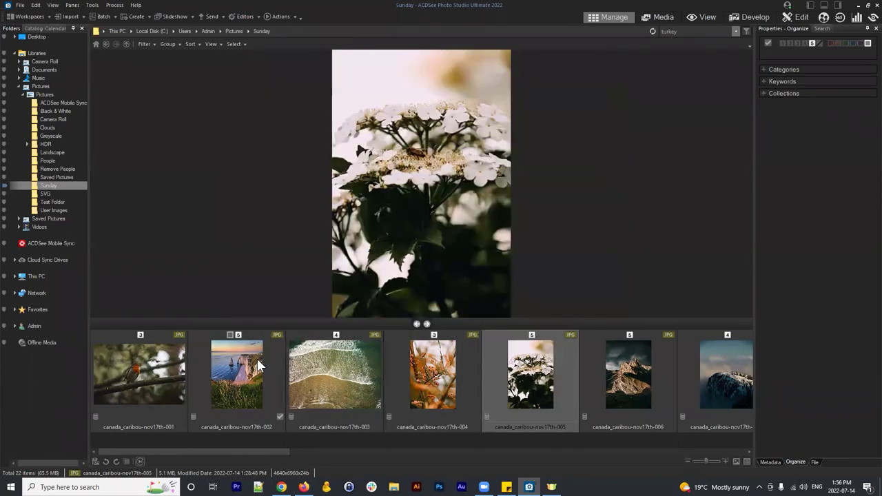
pyautogui.press('Right')
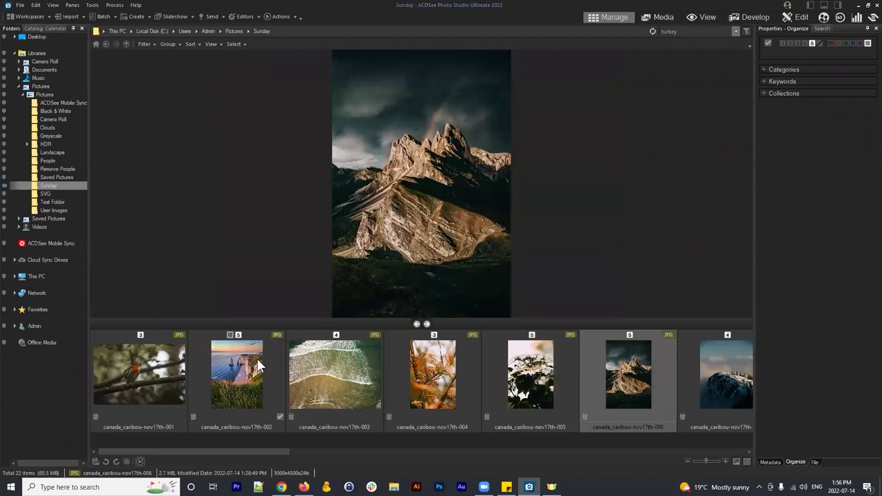
pyautogui.click(238, 368)
pyautogui.click(131, 365)
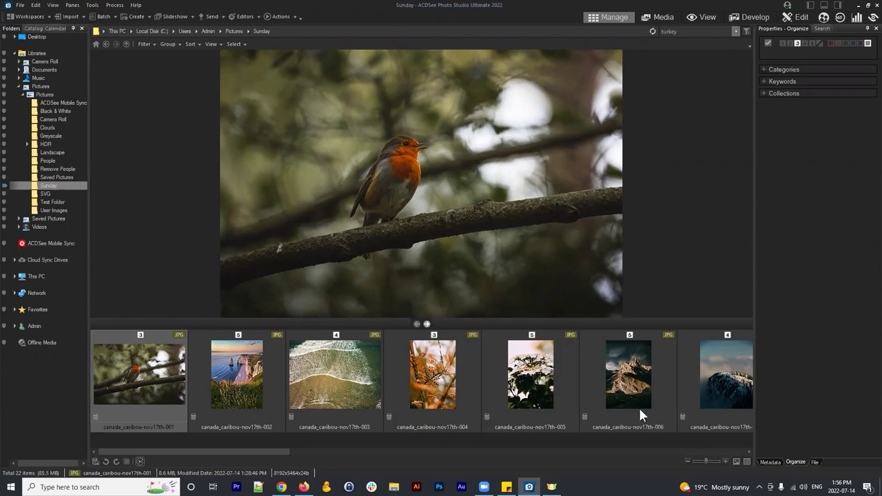
# Review the Auto Advance options for modes and applied properties, and close the options without saving.
pyautogui.click(93, 6)
pyautogui.click(132, 285)
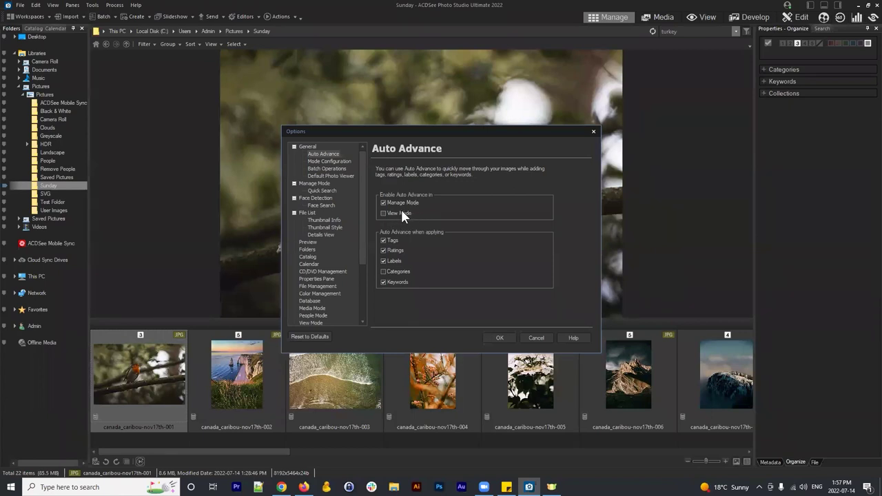
pyautogui.click(384, 261)
pyautogui.click(538, 339)
# Select the white blossom image canada_caribou-nov17th-005 and switch the file list back to Thumbnails view.
pyautogui.click(544, 362)
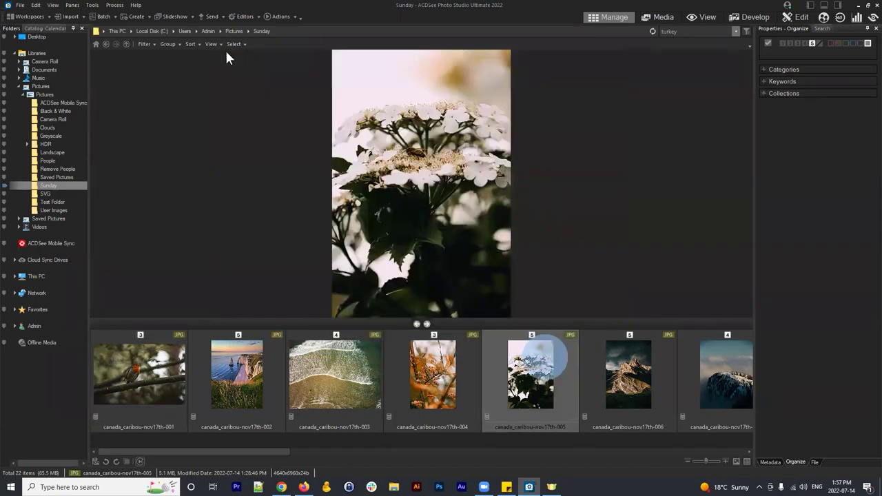
pyautogui.click(211, 43)
pyautogui.click(227, 75)
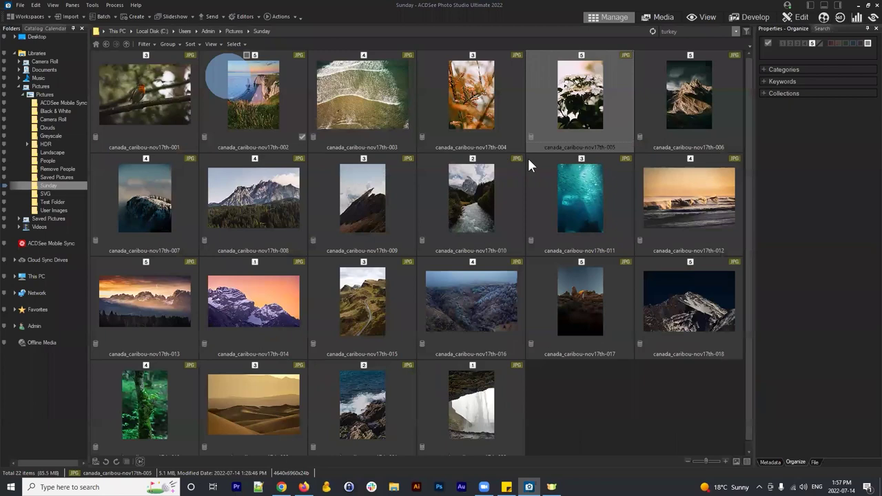
# Enlarge the thumbnails to 320x240 and show the metadata properties of the beach wave image canada_caribou-nov17th-003.
pyautogui.click(406, 111)
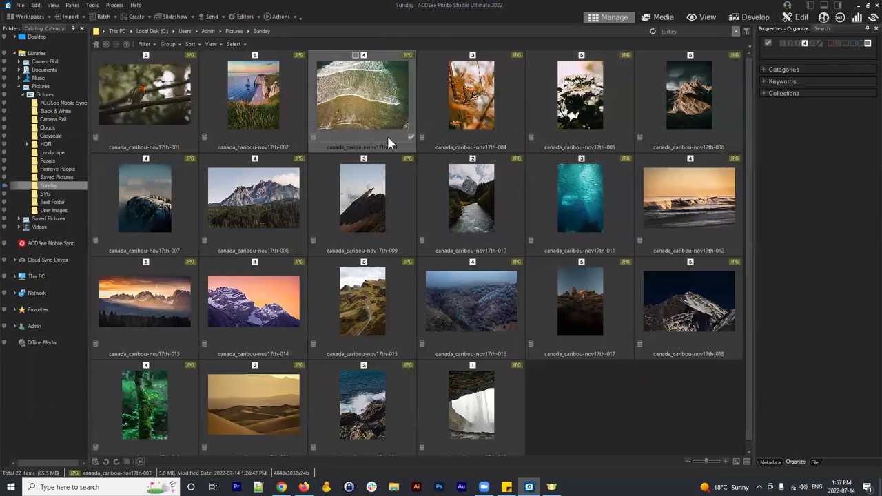
pyautogui.moveTo(706, 462); pyautogui.dragTo(718, 462)
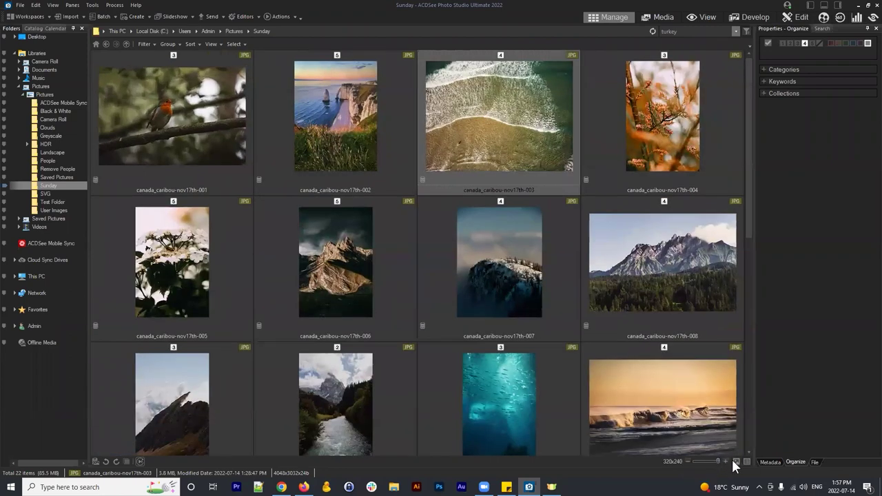
pyautogui.click(418, 169)
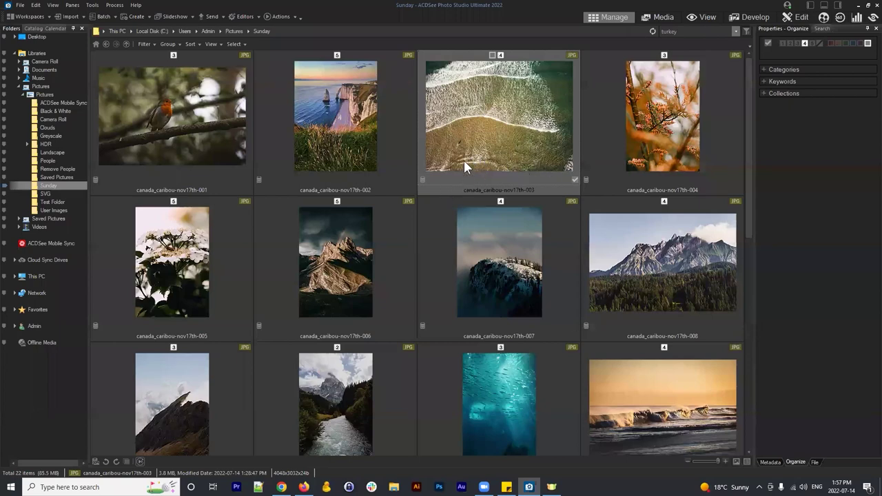
pyautogui.click(420, 183)
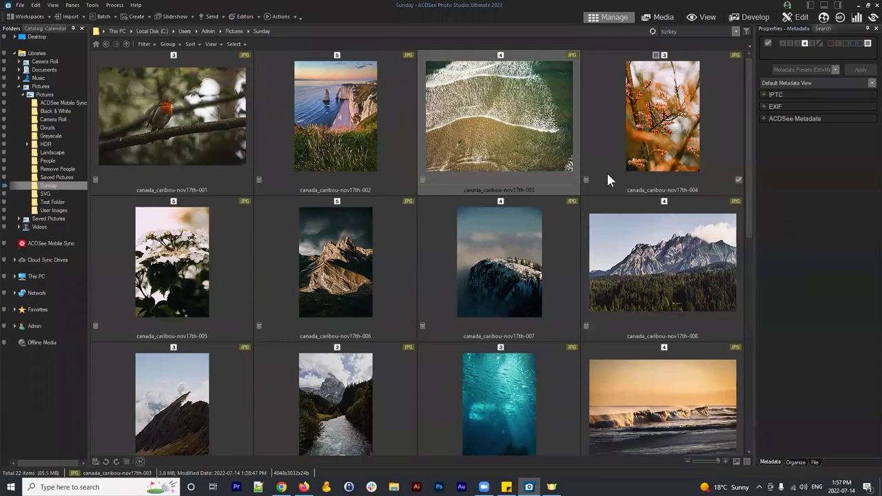
# Inspect the database icons on canada_caribou-nov17th-003 and 004, and view the About the ACDSee Database help page in the browser.
pyautogui.scroll(-5, 583, 179)
pyautogui.scroll(5, 483, 235)
pyautogui.click(430, 176)
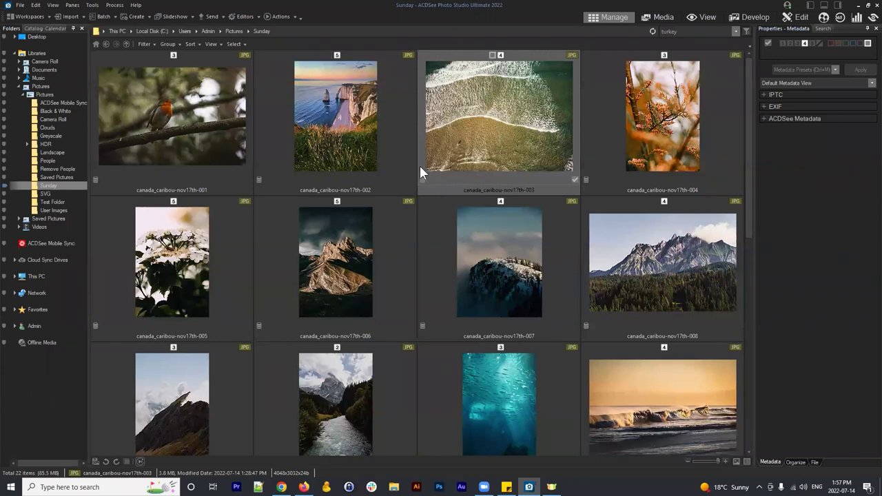
pyautogui.click(445, 171)
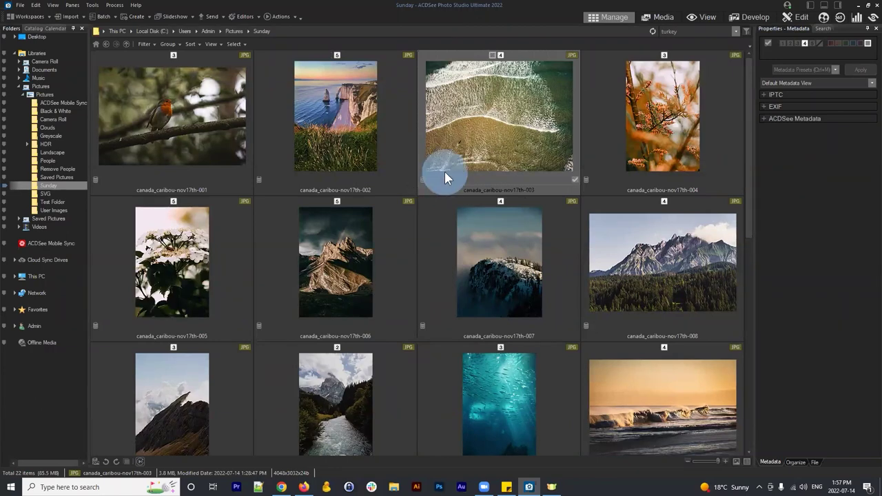
pyautogui.click(594, 178)
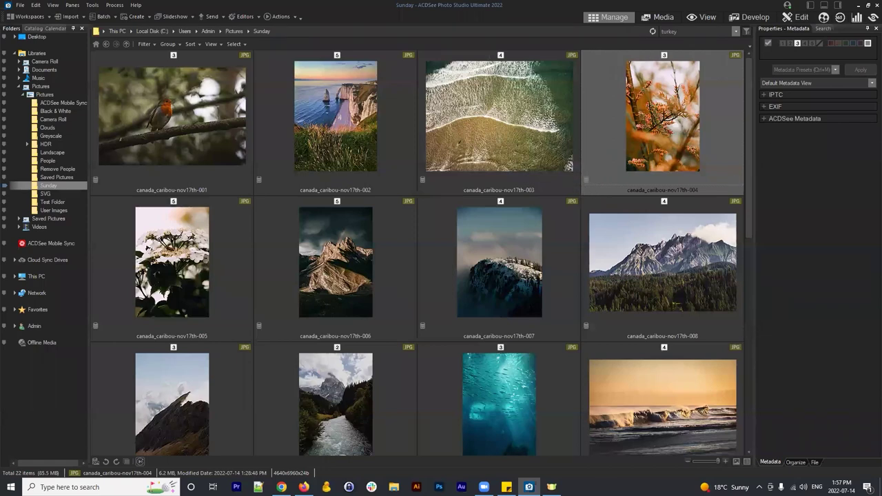
pyautogui.hotkey('alt', 'Tab')
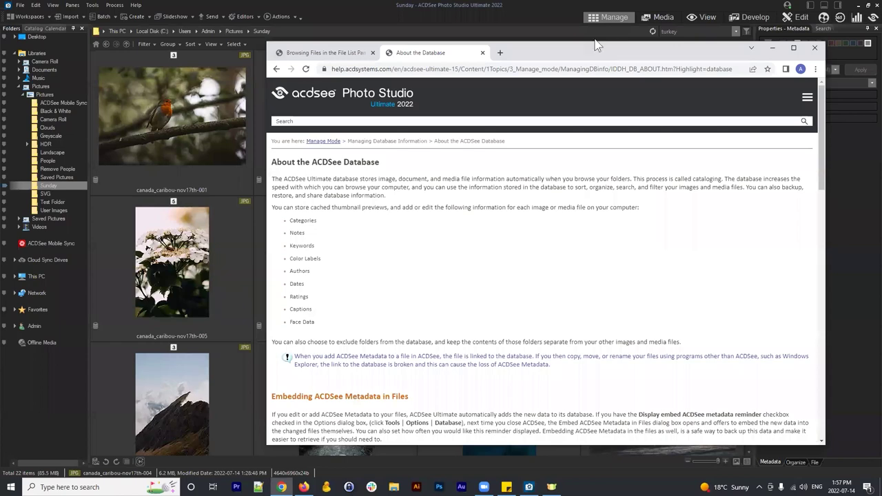
pyautogui.hotkey('alt', 'Tab')
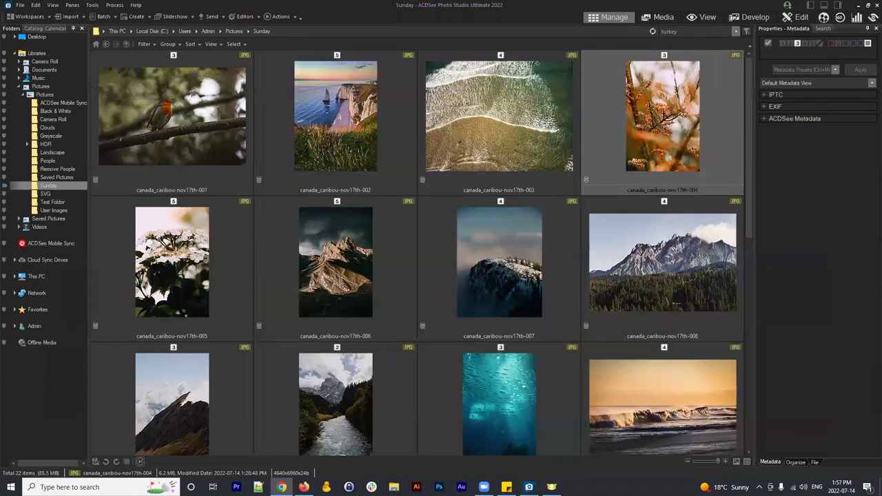
# Review the Edit Mode, Media Mode and Manage Mode options, and close the options without saving.
pyautogui.click(469, 81)
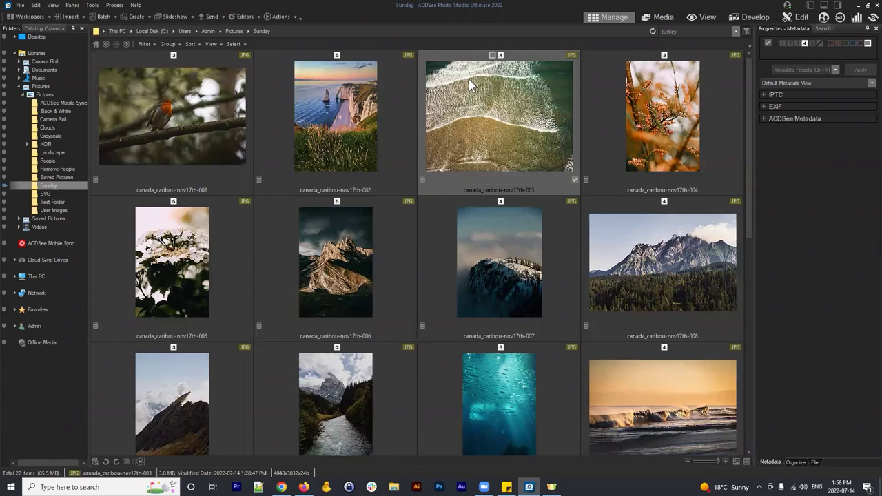
pyautogui.click(88, 5)
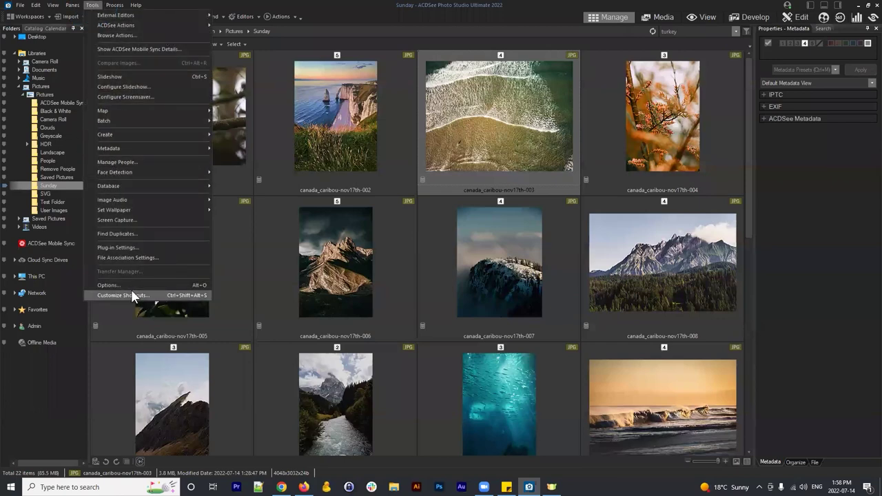
pyautogui.click(130, 285)
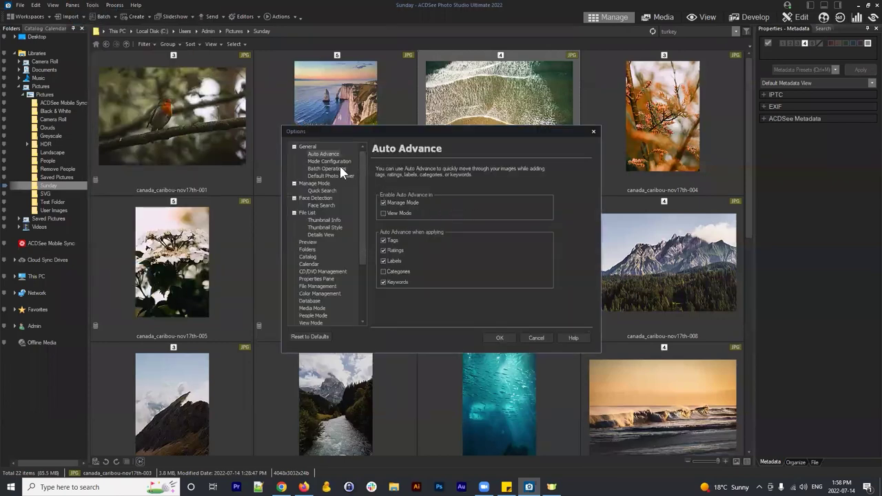
pyautogui.scroll(-4, 326, 207)
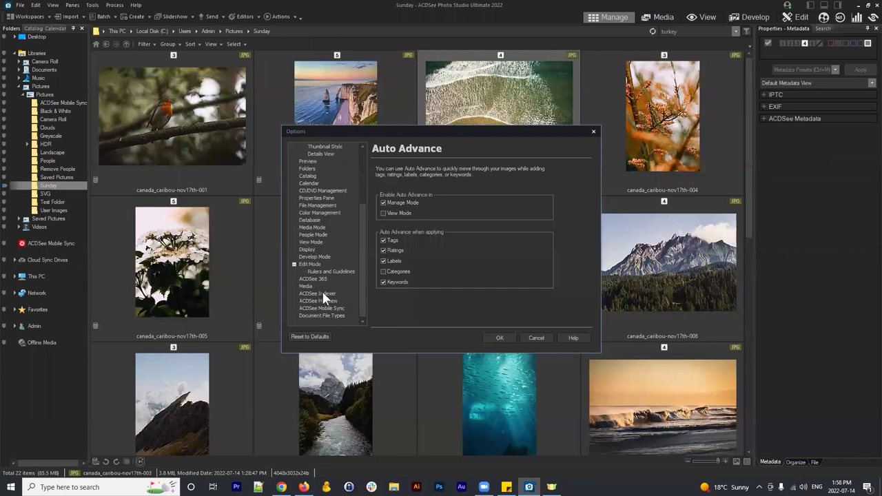
pyautogui.click(314, 265)
pyautogui.scroll(3, 320, 259)
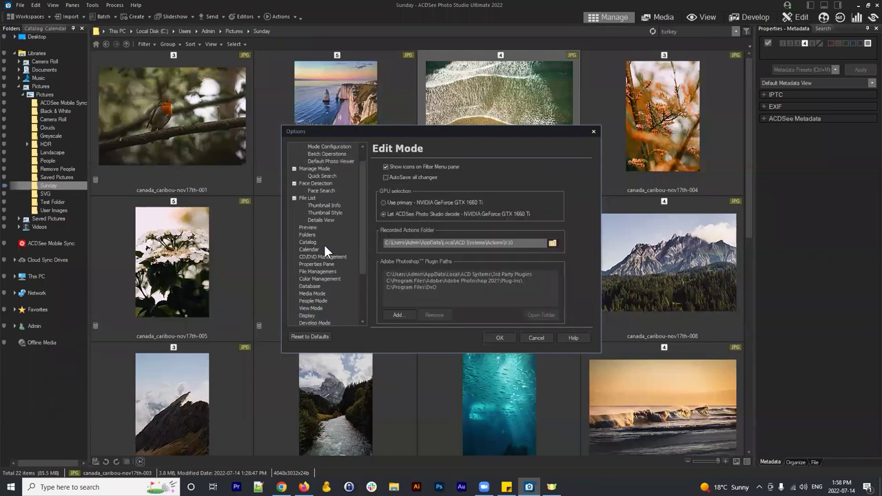
pyautogui.click(316, 293)
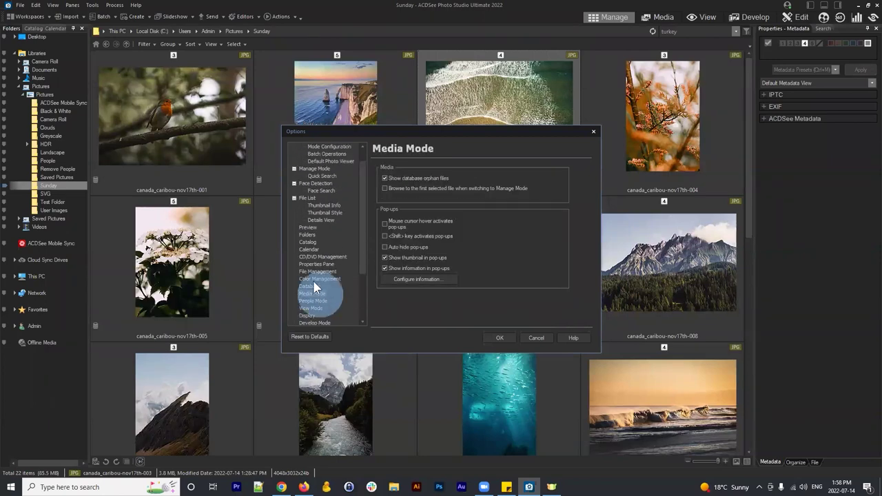
pyautogui.scroll(2, 318, 293)
pyautogui.click(318, 183)
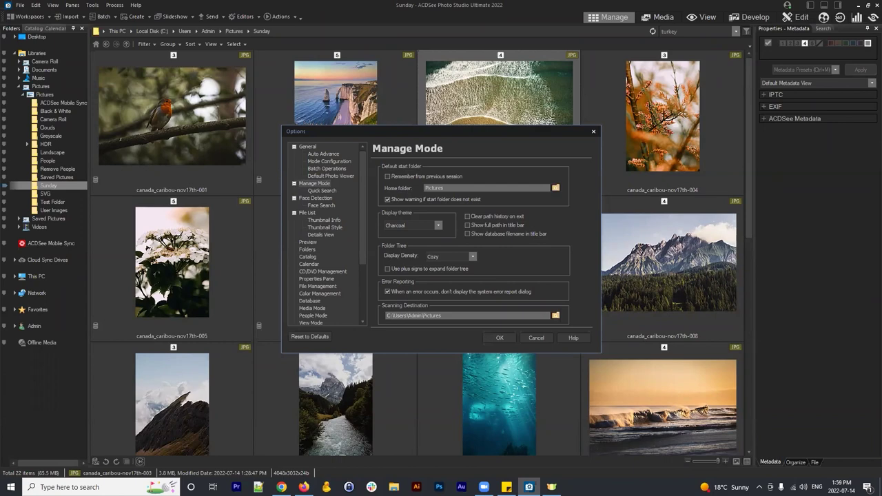
pyautogui.click(536, 338)
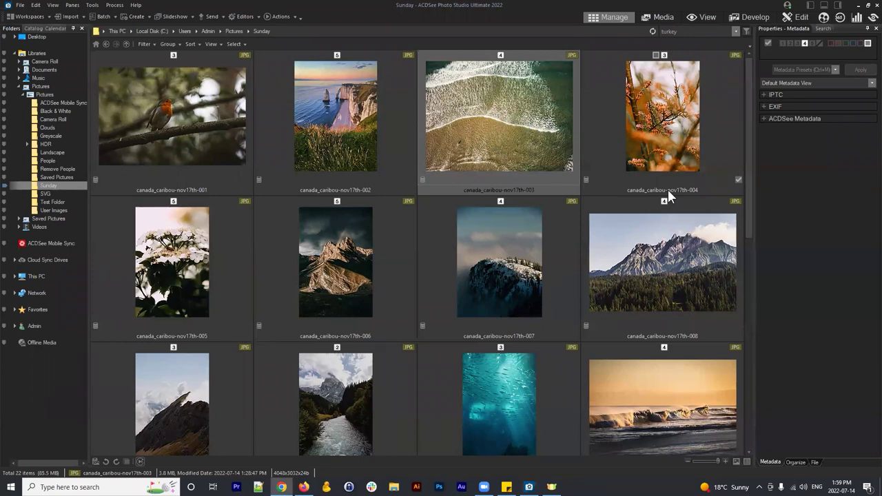
pyautogui.click(460, 109)
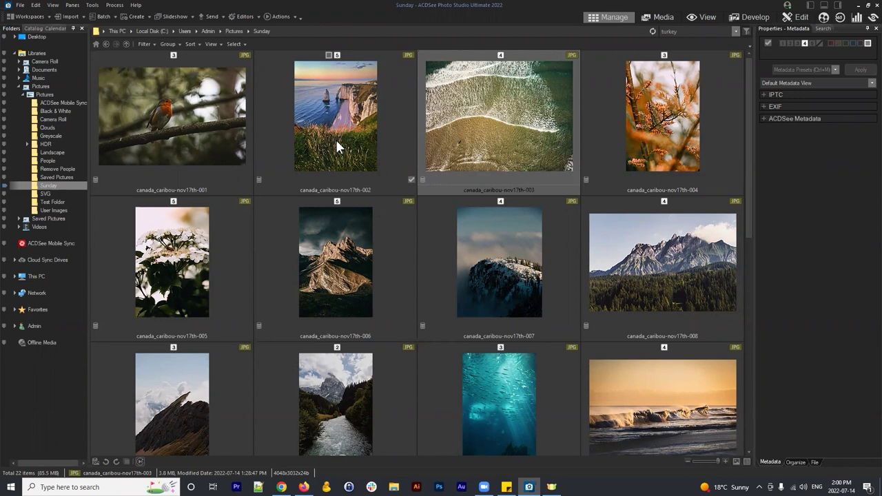
pyautogui.click(175, 105)
pyautogui.click(285, 108)
pyautogui.click(665, 100)
pyautogui.click(527, 247)
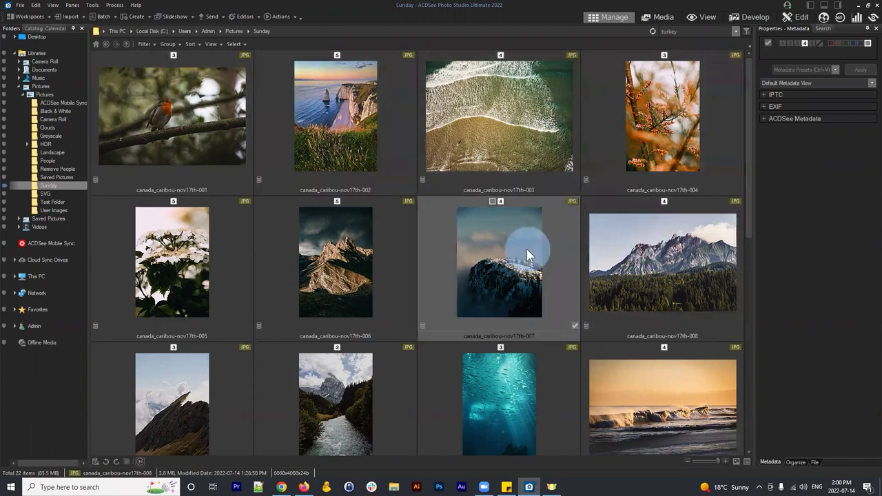
pyautogui.click(307, 247)
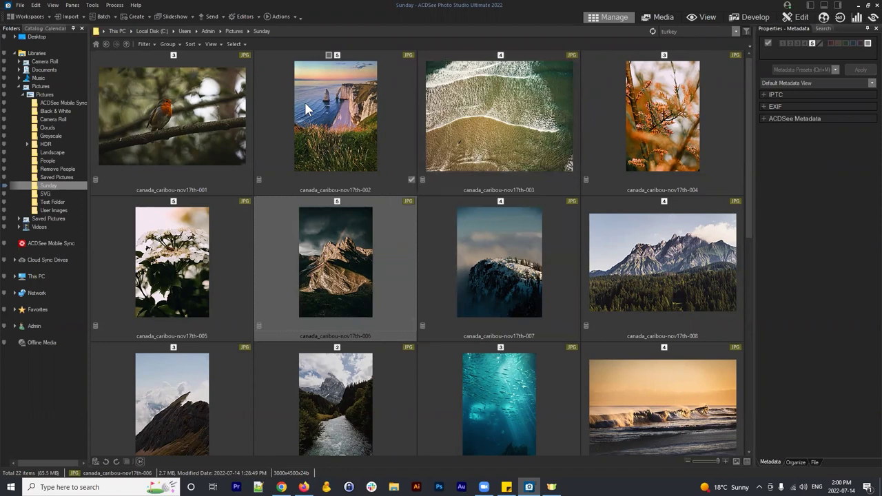
pyautogui.click(486, 115)
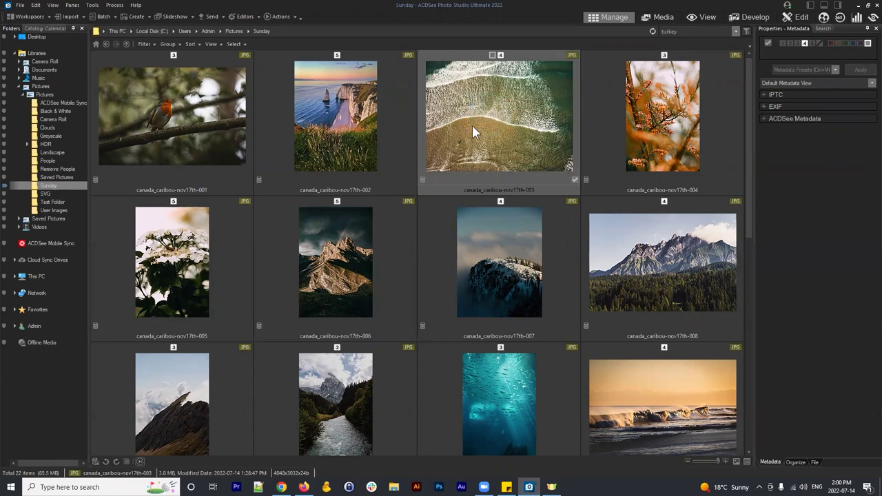
# Review the Catalog Files settings for adding the Pictures library to the database, and close the dialog without cataloging.
pyautogui.click(91, 6)
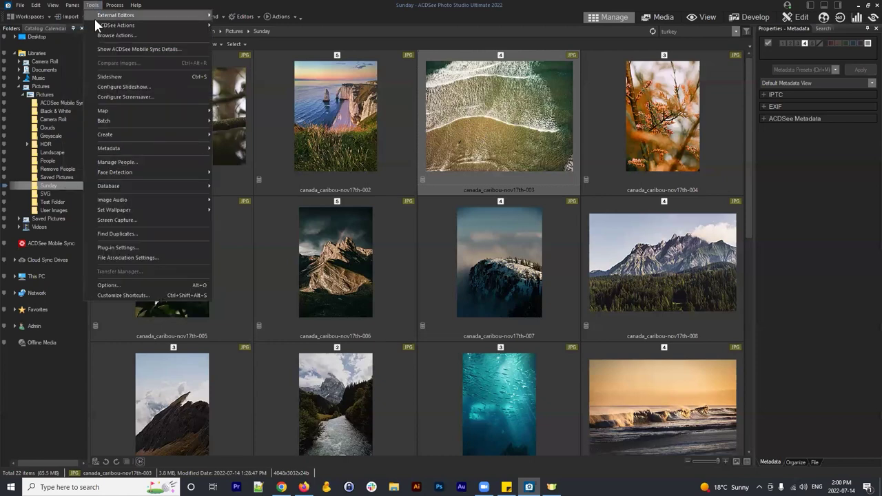
pyautogui.moveTo(131, 186)
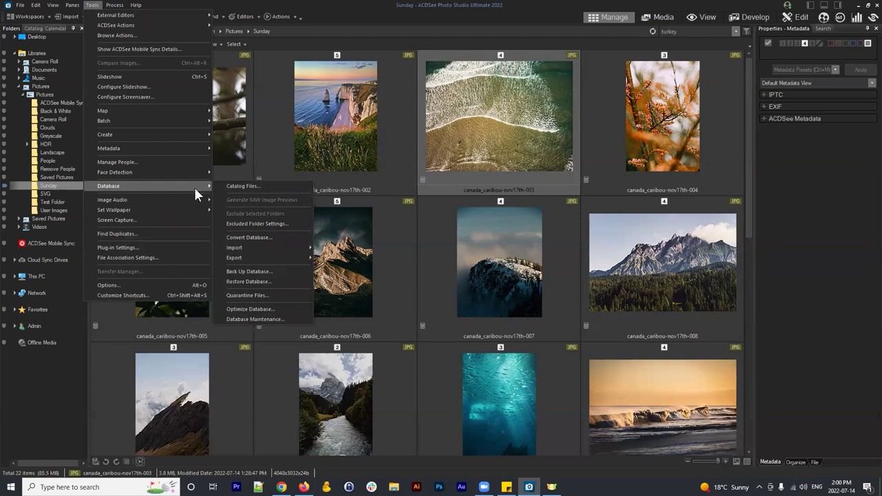
pyautogui.click(243, 187)
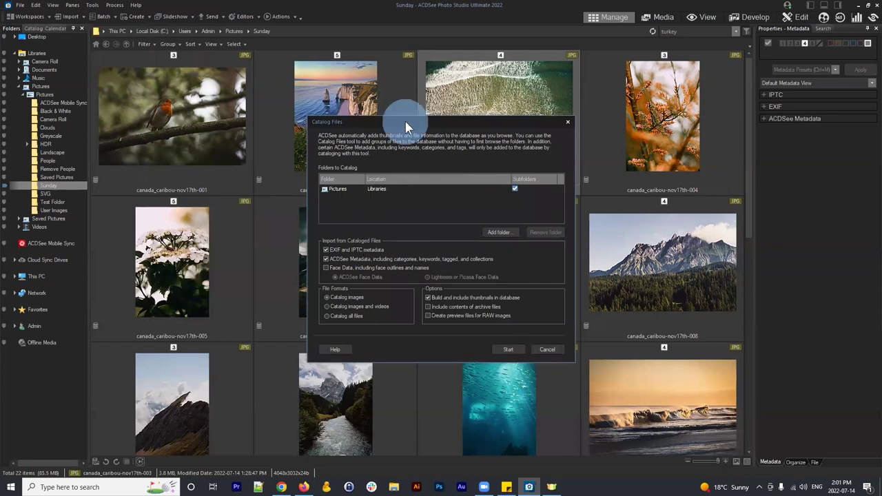
pyautogui.moveTo(403, 123); pyautogui.dragTo(354, 119)
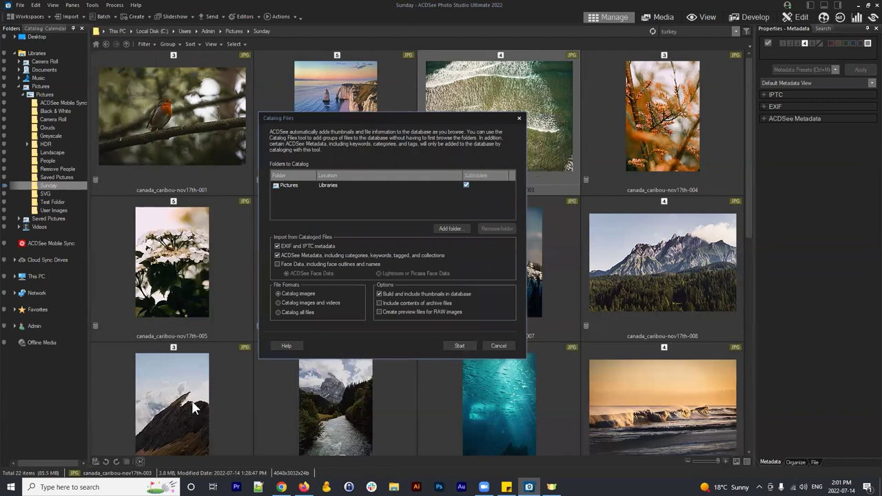
pyautogui.moveTo(384, 118); pyautogui.dragTo(308, 202)
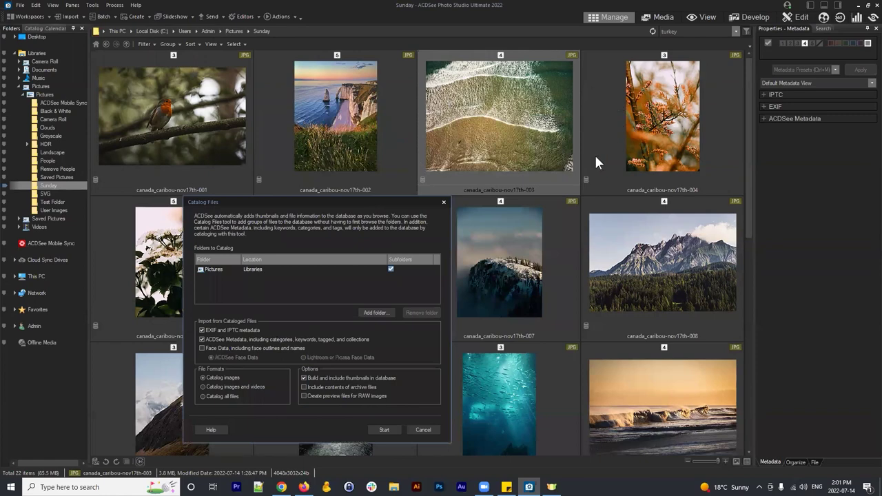
pyautogui.moveTo(370, 202); pyautogui.dragTo(399, 137)
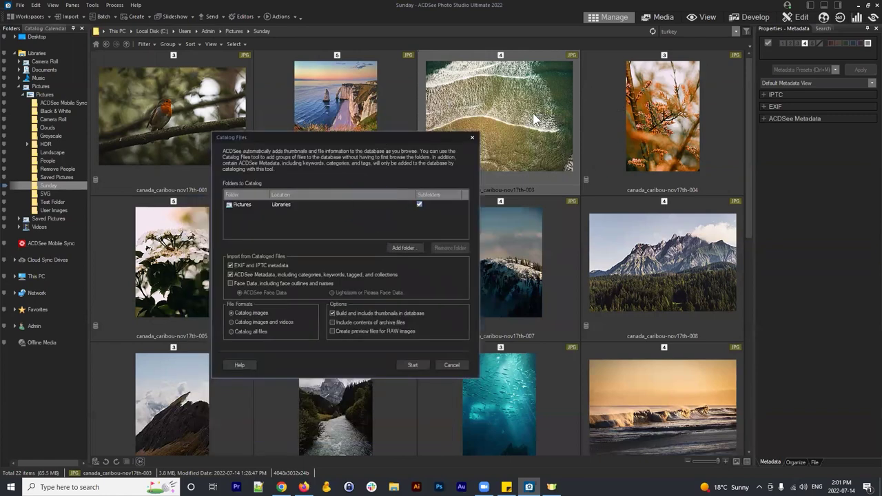
pyautogui.click(472, 139)
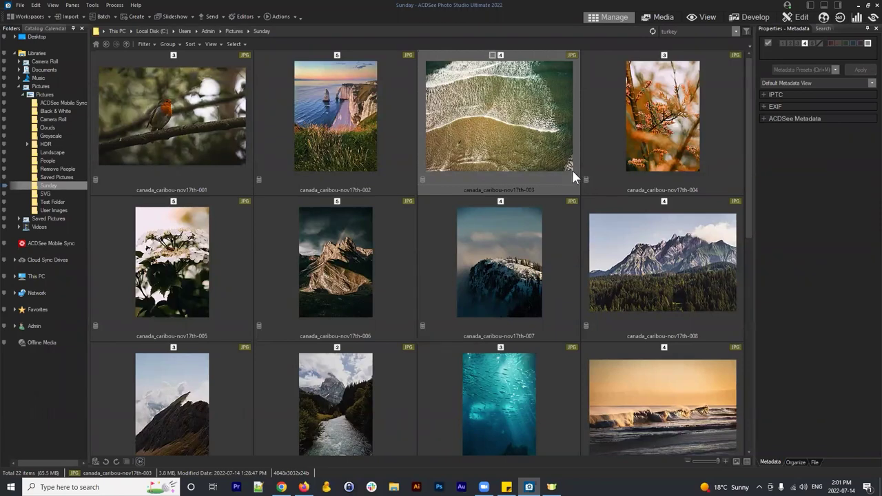
# Select the images canada_caribou-nov17th-001, 002 and 003 together.
pyautogui.click(193, 116)
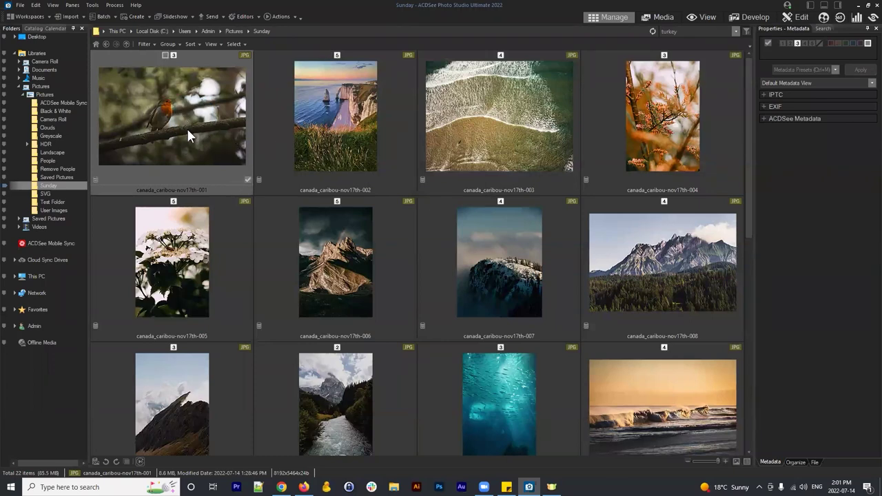
pyautogui.keyDown('ctrl'); pyautogui.click(366, 125); pyautogui.keyUp('ctrl')
pyautogui.click(173, 118)
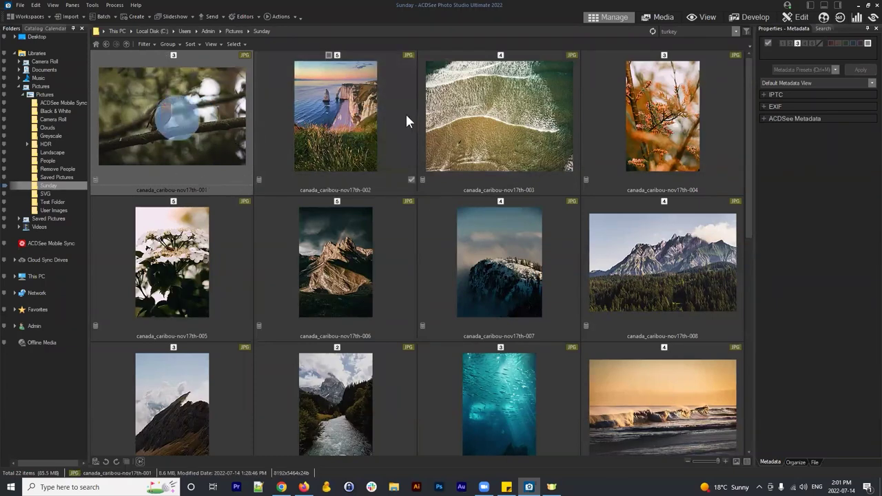
pyautogui.keyDown('ctrl'); pyautogui.click(381, 122); pyautogui.keyUp('ctrl')
pyautogui.keyDown('ctrl'); pyautogui.click(493, 122); pyautogui.keyUp('ctrl')
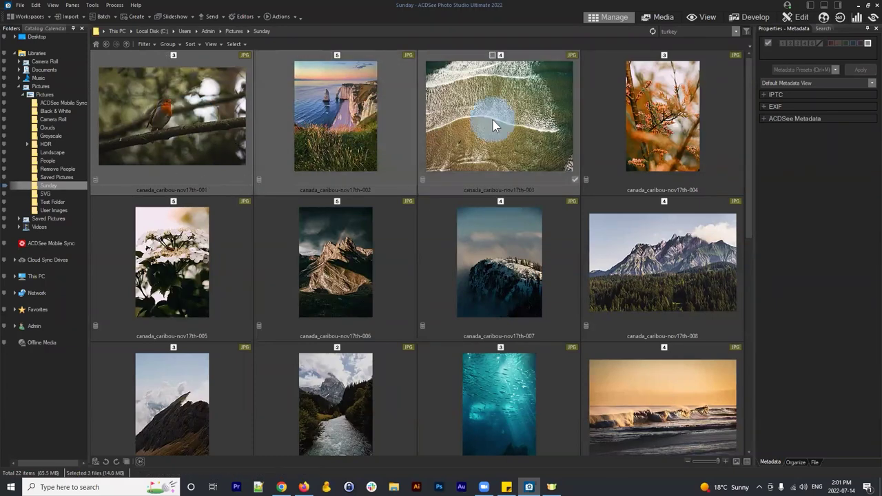
# Embed ACDSee metadata and face data in the three selected files, including network drive files and sidecar files, and close the summary report.
pyautogui.rightClick(448, 106)
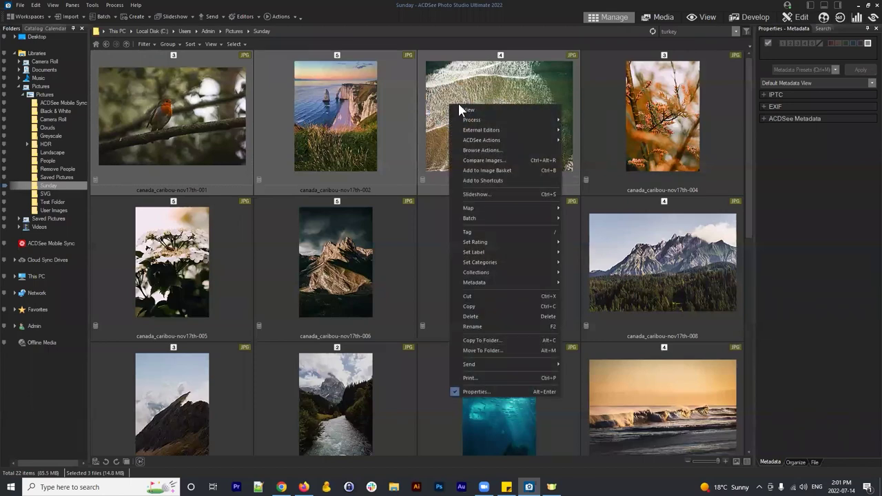
pyautogui.moveTo(487, 284)
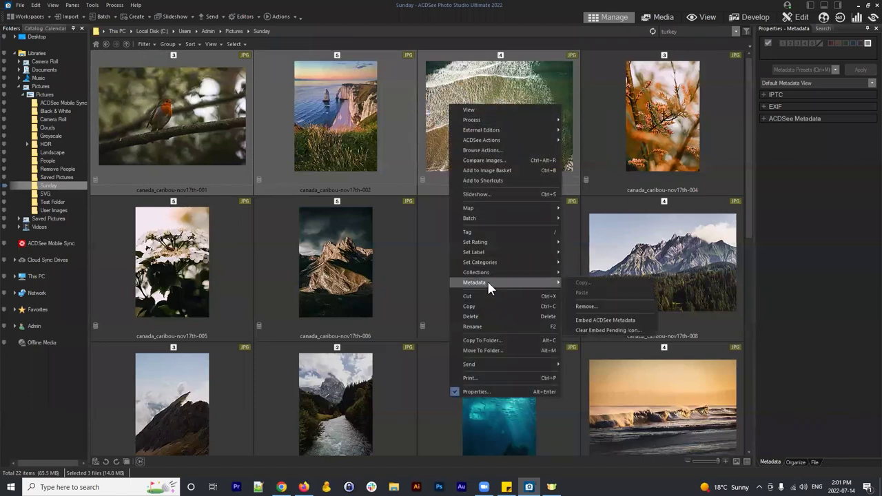
pyautogui.click(604, 323)
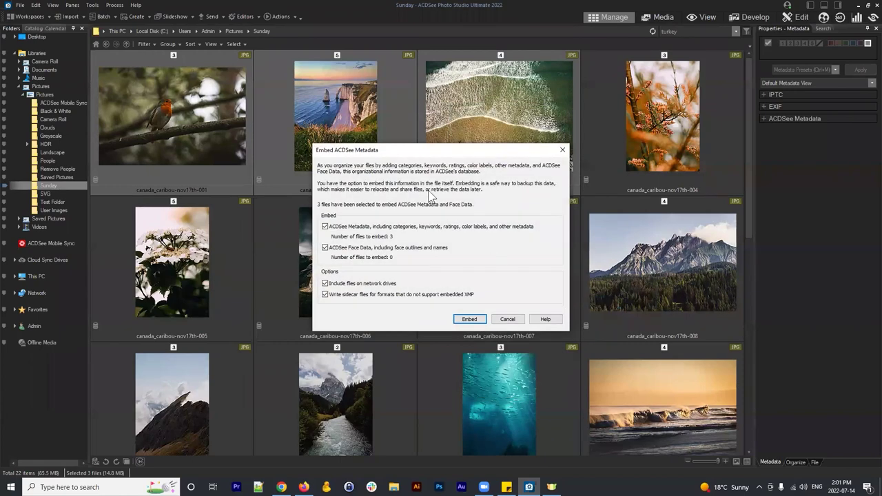
pyautogui.moveTo(395, 153); pyautogui.dragTo(321, 133)
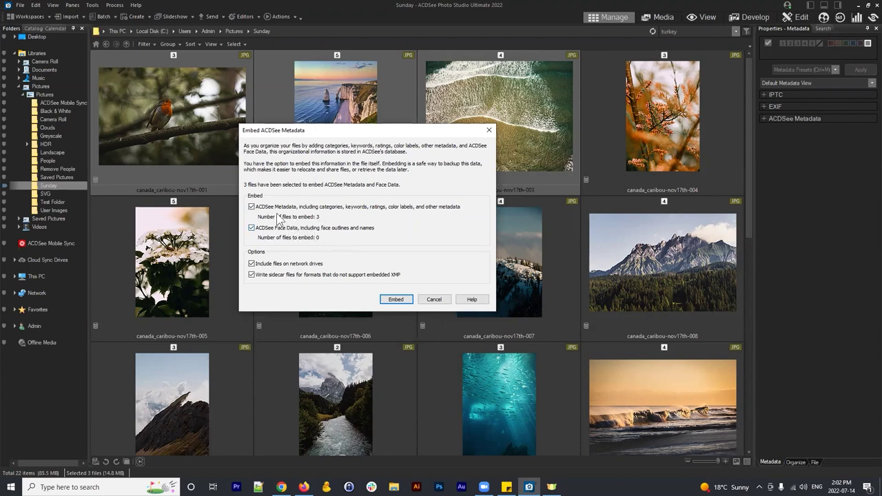
pyautogui.click(402, 300)
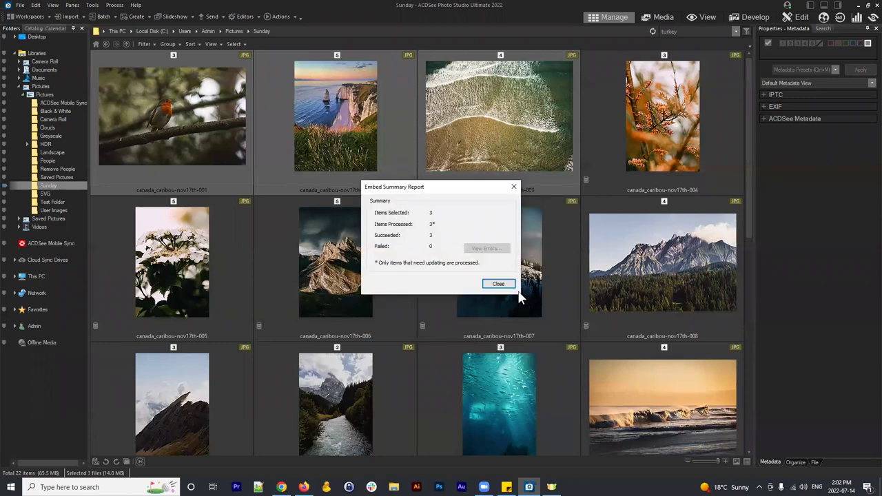
pyautogui.click(498, 284)
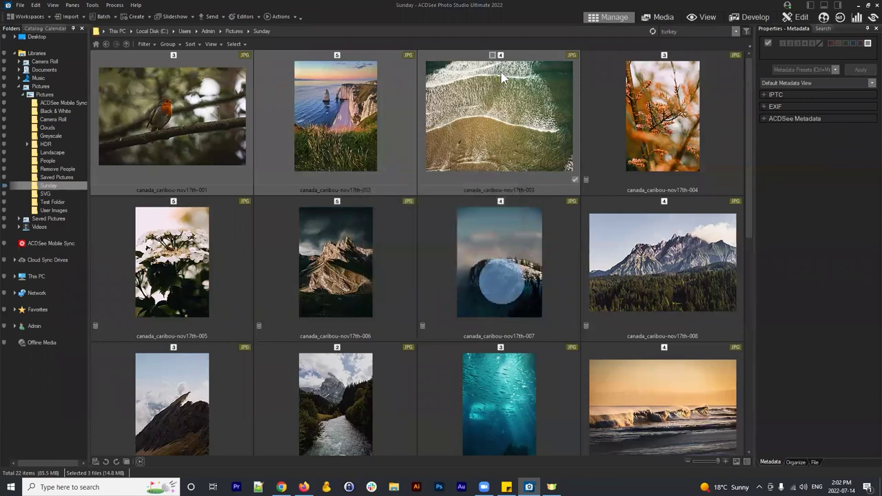
# Reselect the range of images from the bird image canada_caribou-nov17th-001 through the beach wave image 003.
pyautogui.click(498, 114)
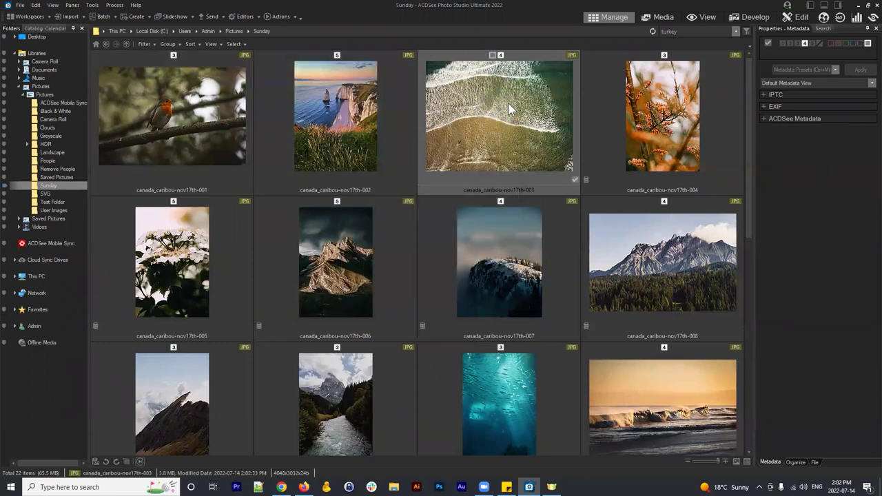
pyautogui.click(103, 132)
pyautogui.keyDown('shift'); pyautogui.click(449, 113); pyautogui.keyUp('shift')
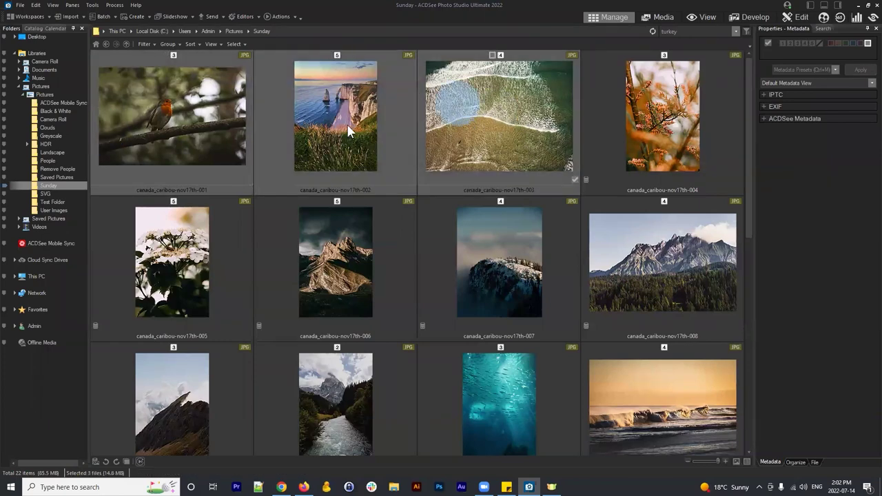
# Review the Catalog Files import, file format and thumbnail options for the Pictures library, and close the dialog without cataloging.
pyautogui.click(91, 4)
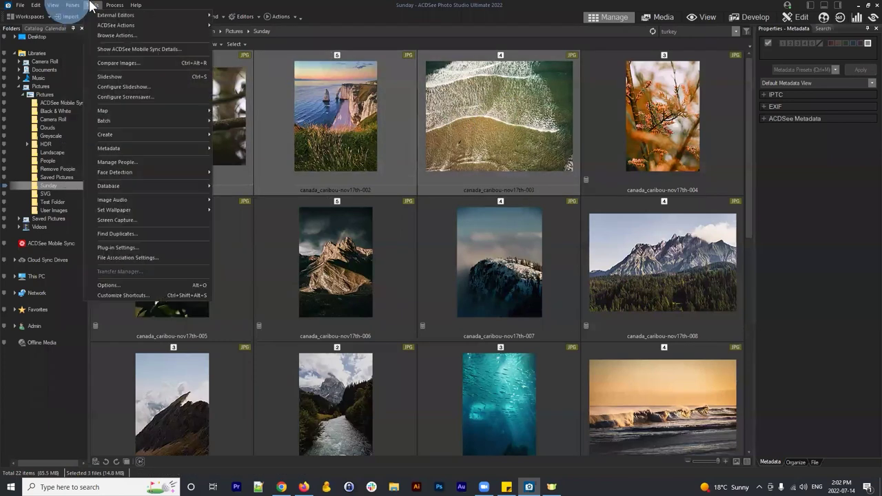
pyautogui.click(123, 186)
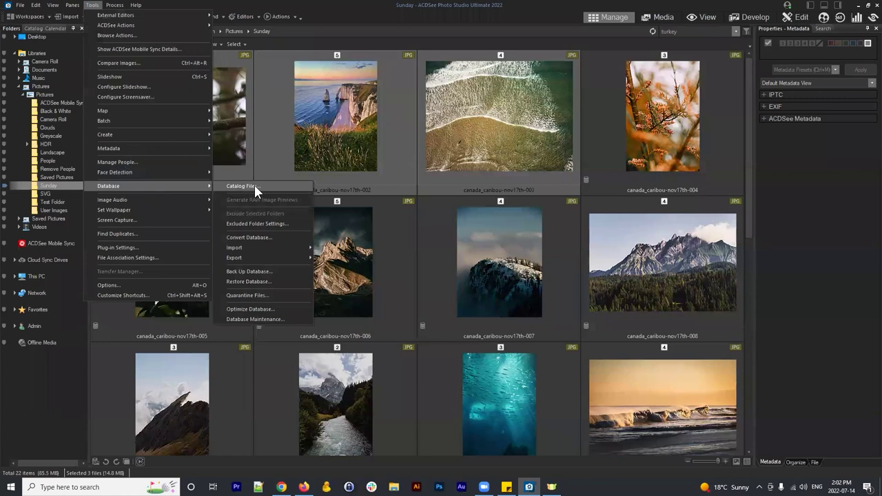
pyautogui.click(254, 186)
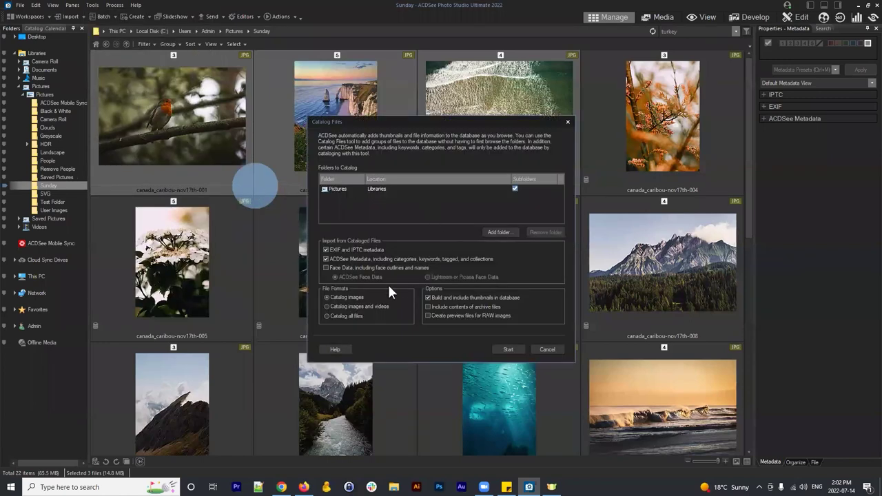
pyautogui.click(567, 122)
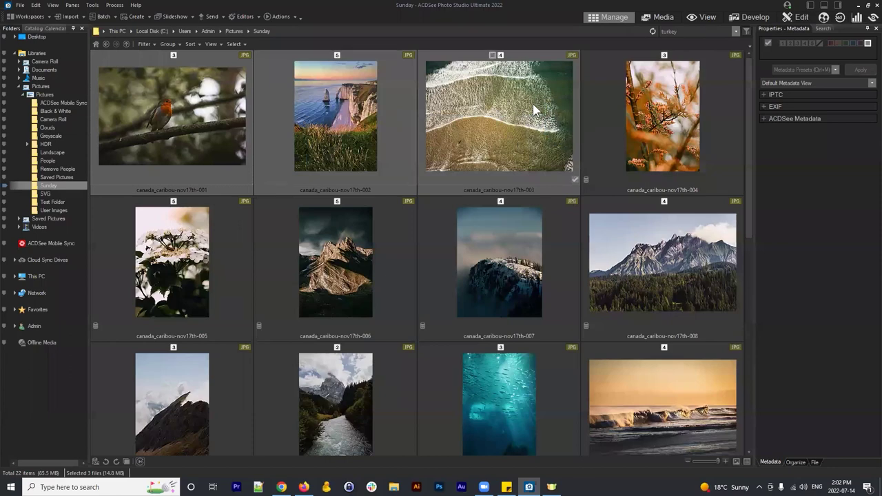
pyautogui.click(512, 119)
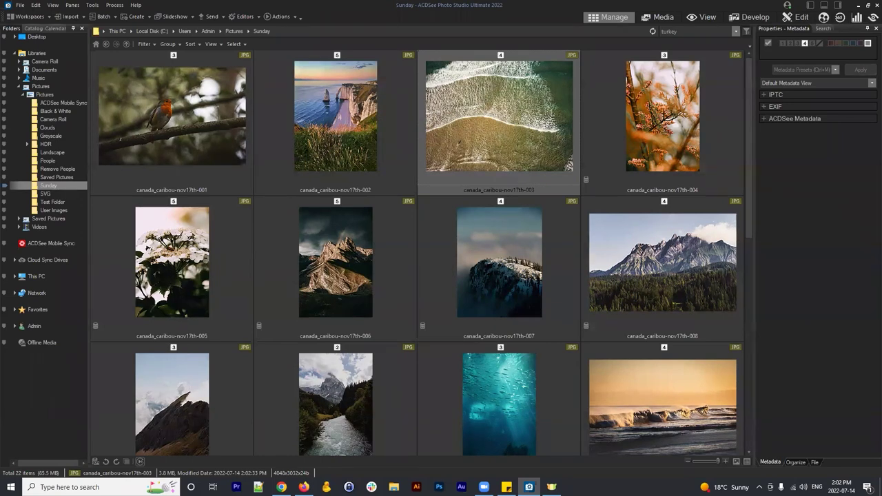
pyautogui.click(186, 110)
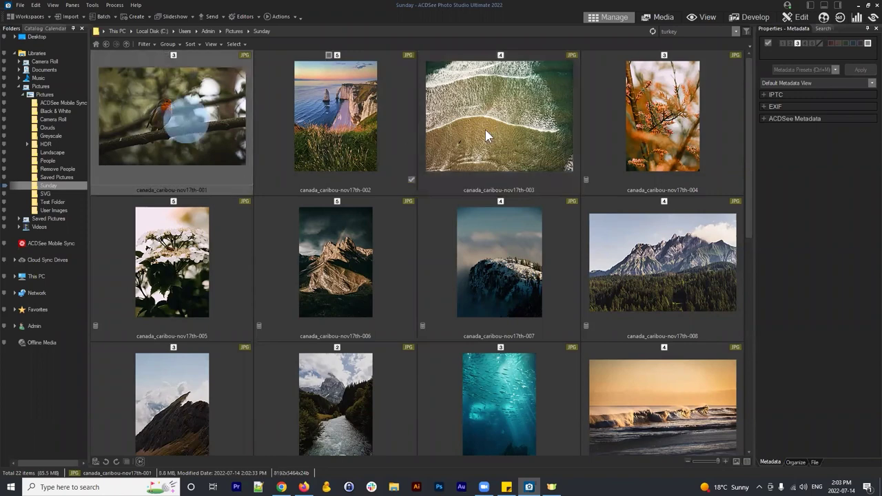
pyautogui.click(486, 129)
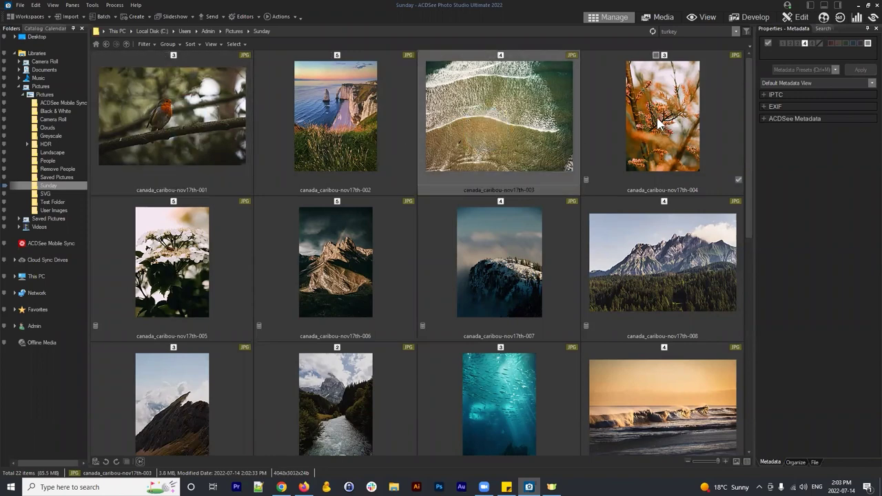
pyautogui.click(606, 102)
pyautogui.click(498, 141)
pyautogui.click(626, 160)
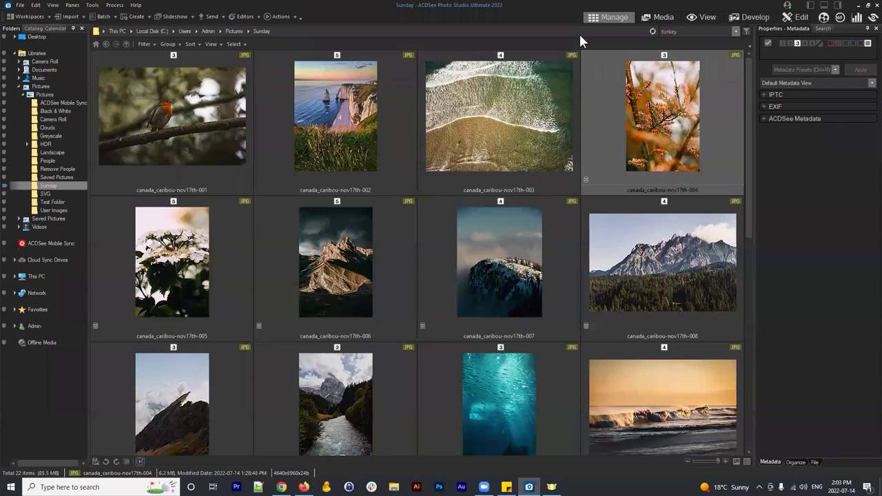
pyautogui.click(426, 177)
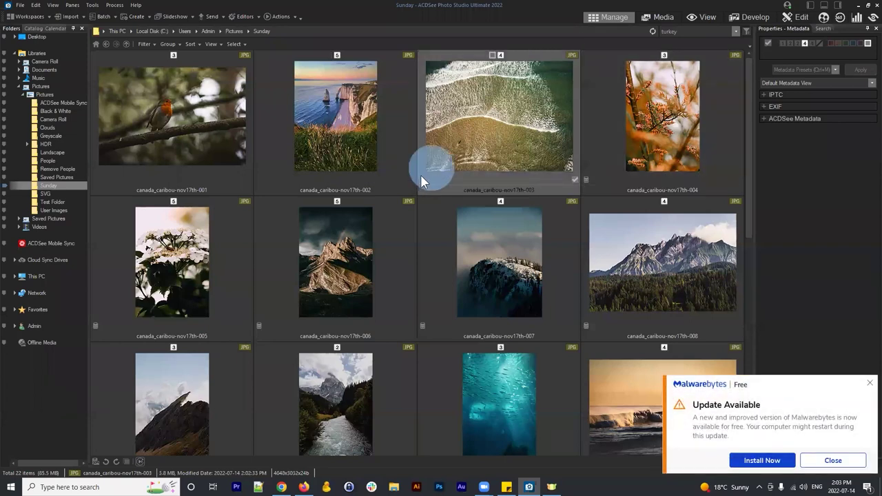
pyautogui.click(663, 17)
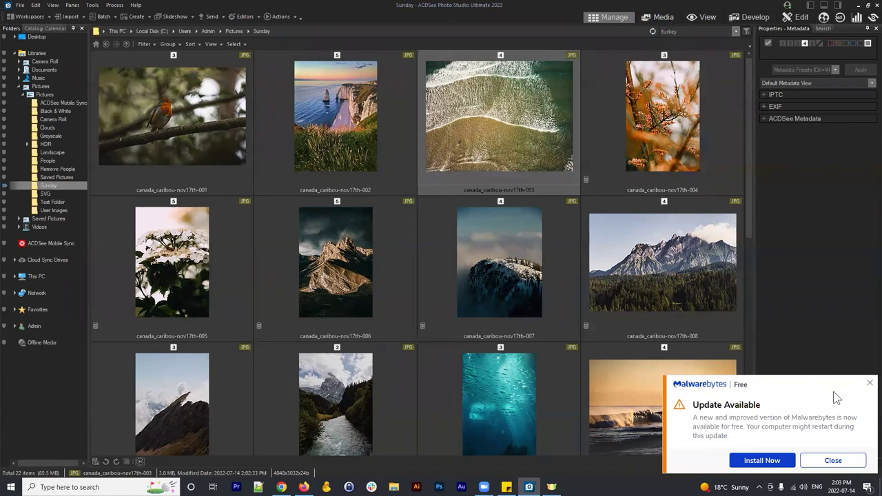
# Dismiss the Malwarebytes update notification and select the images canada_caribou-nov17th-004 through canada_caribou-nov17th-022.
pyautogui.click(870, 384)
pyautogui.click(626, 166)
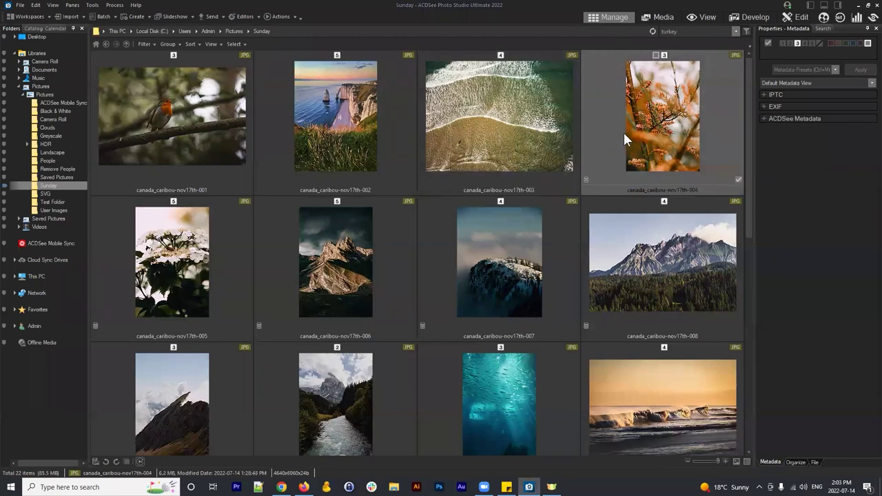
pyautogui.scroll(-5, 612, 127)
pyautogui.scroll(5, 626, 128)
pyautogui.click(633, 127)
pyautogui.scroll(-5, 651, 145)
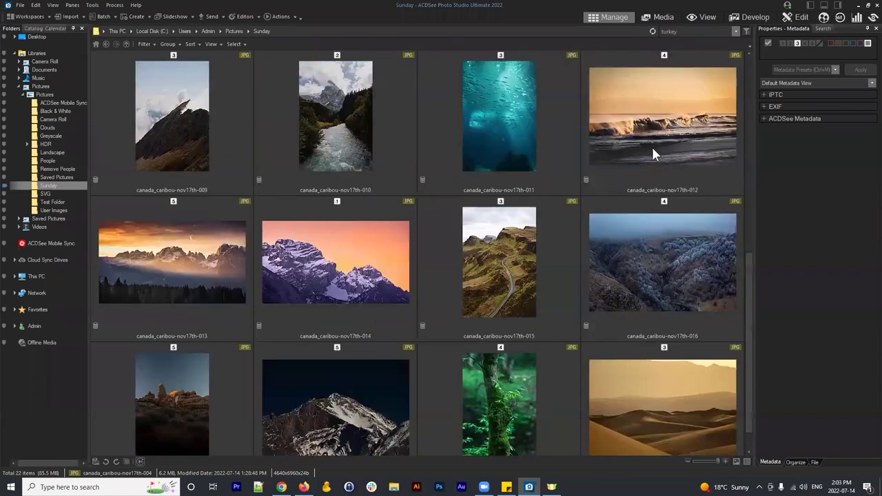
pyautogui.keyDown('shift'); pyautogui.click(345, 385); pyautogui.keyUp('shift')
# Embed ACDSee metadata in the selected files 004 through 022, close the summary report, and select only image canada_caribou-nov17th-004.
pyautogui.rightClick(346, 342)
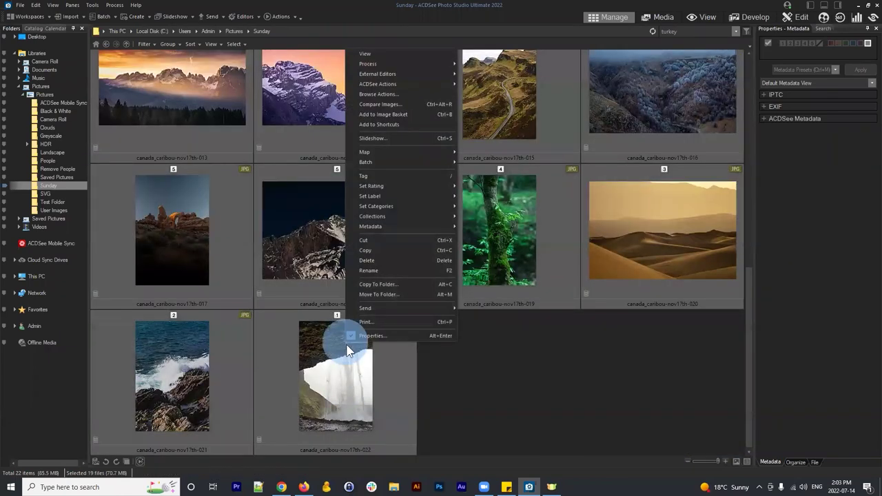
pyautogui.click(373, 226)
pyautogui.click(508, 265)
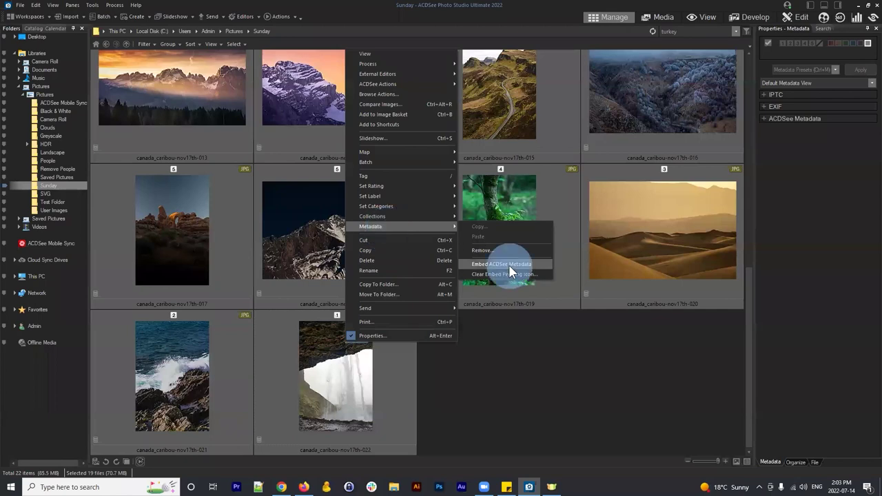
pyautogui.click(465, 316)
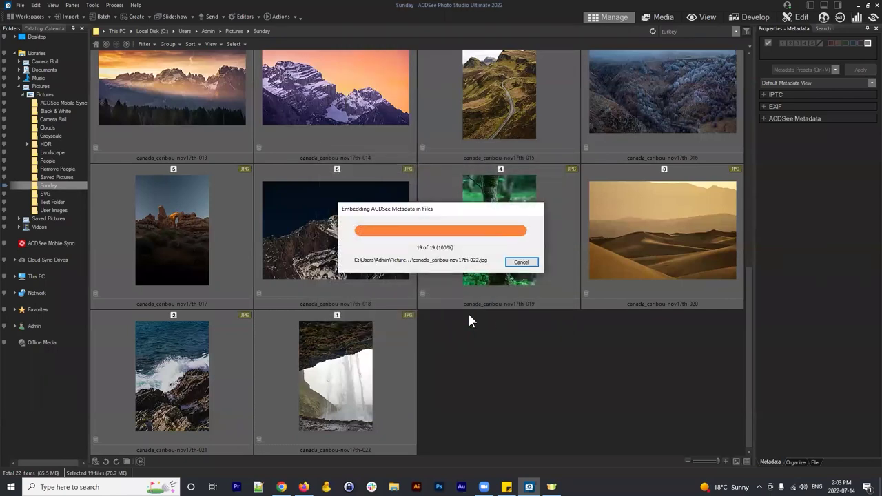
pyautogui.click(499, 284)
pyautogui.scroll(6, 521, 366)
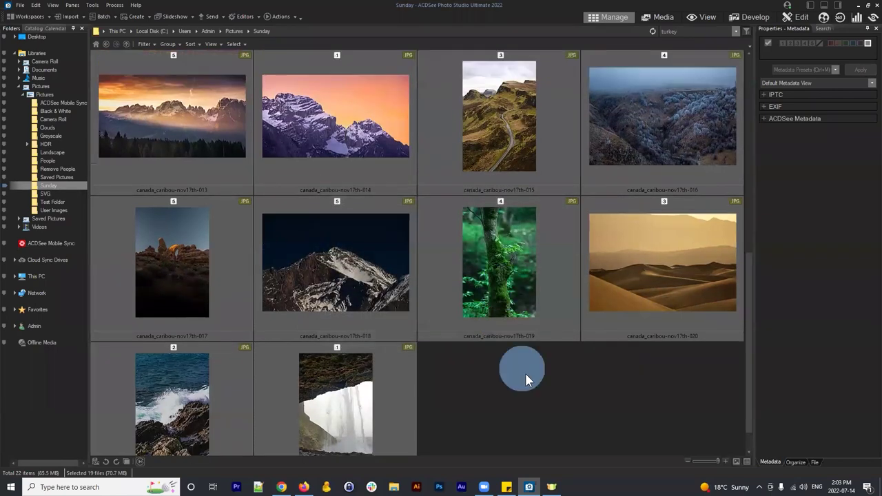
pyautogui.click(643, 125)
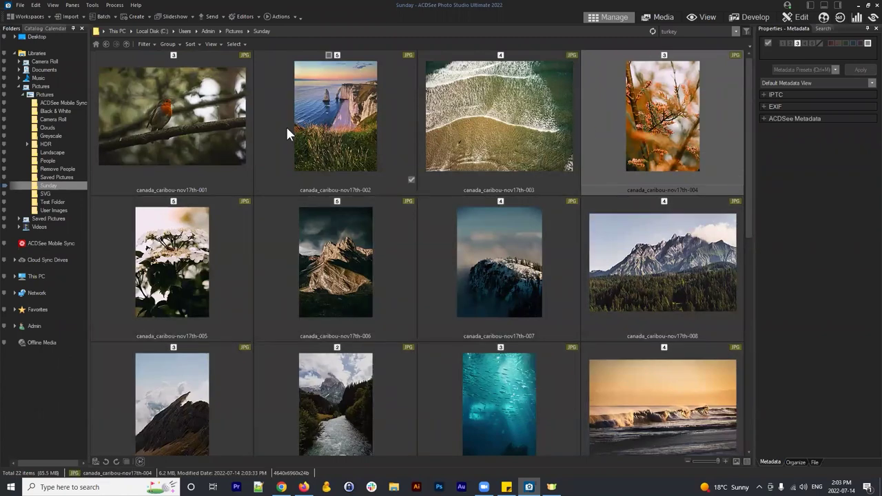
# Rate the bird image canada_caribou-nov17th-001 as 5 and change its rating to 4.
pyautogui.click(136, 96)
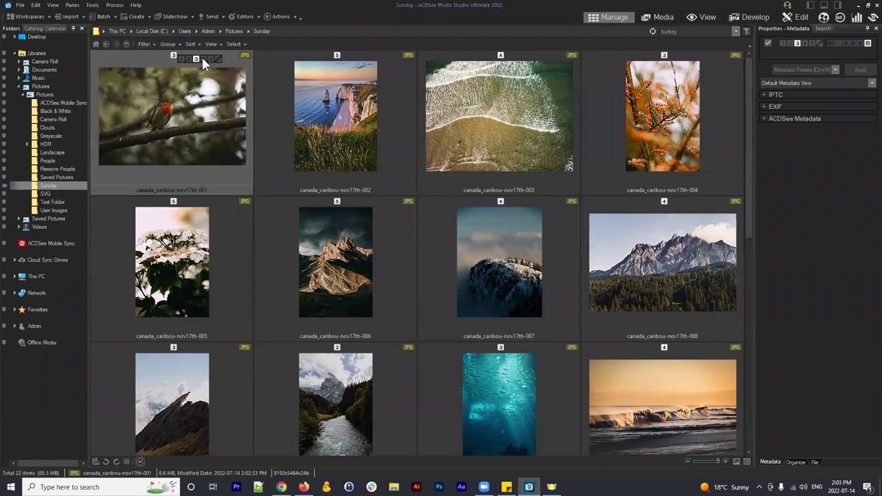
pyautogui.click(214, 60)
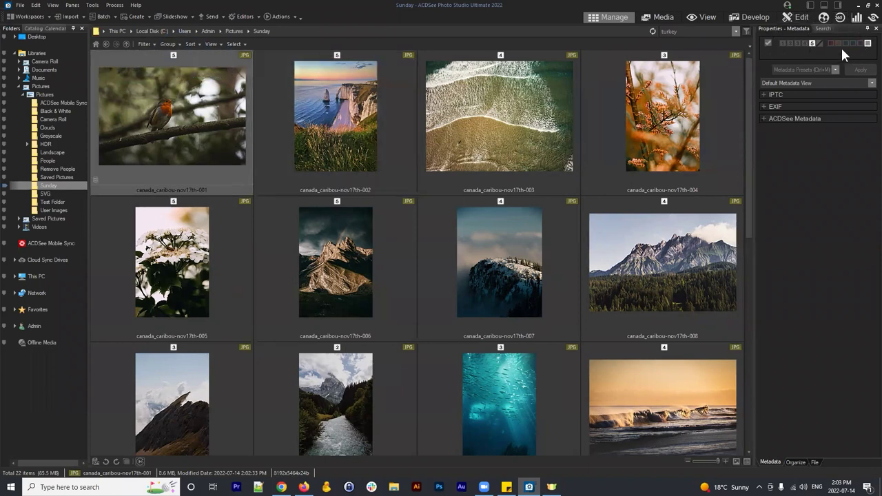
pyautogui.click(805, 42)
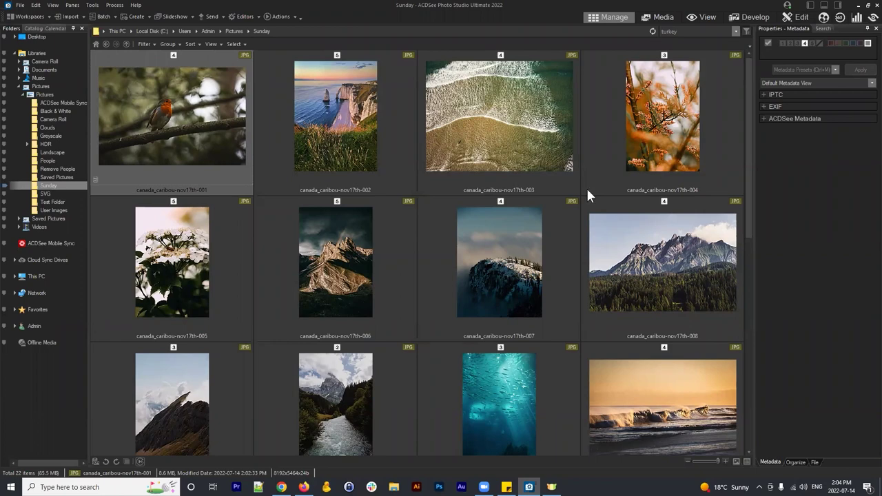
# Examine the view and selection options and the available thumbnail display details, and cancel without changing anything.
pyautogui.click(211, 44)
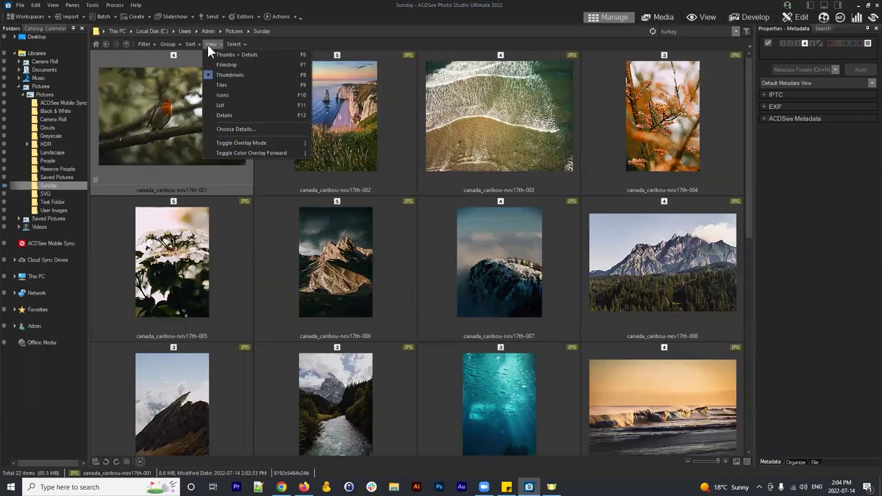
pyautogui.click(234, 44)
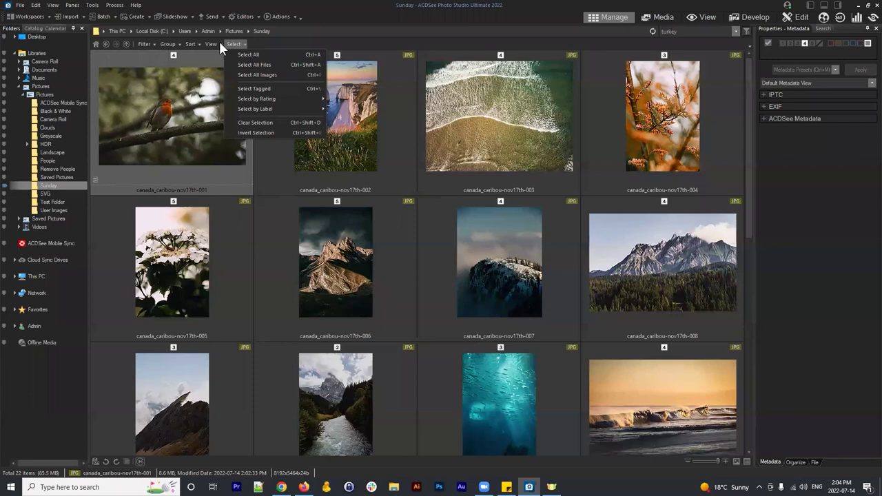
pyautogui.click(220, 43)
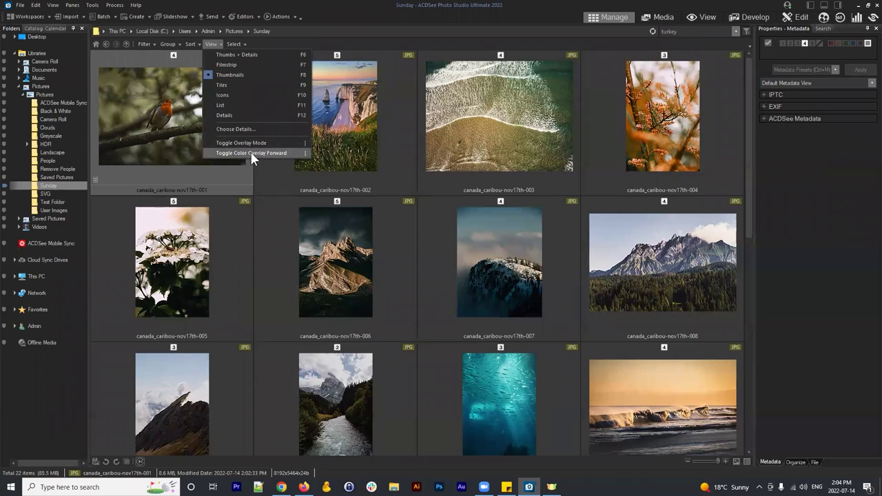
pyautogui.click(235, 44)
pyautogui.click(230, 127)
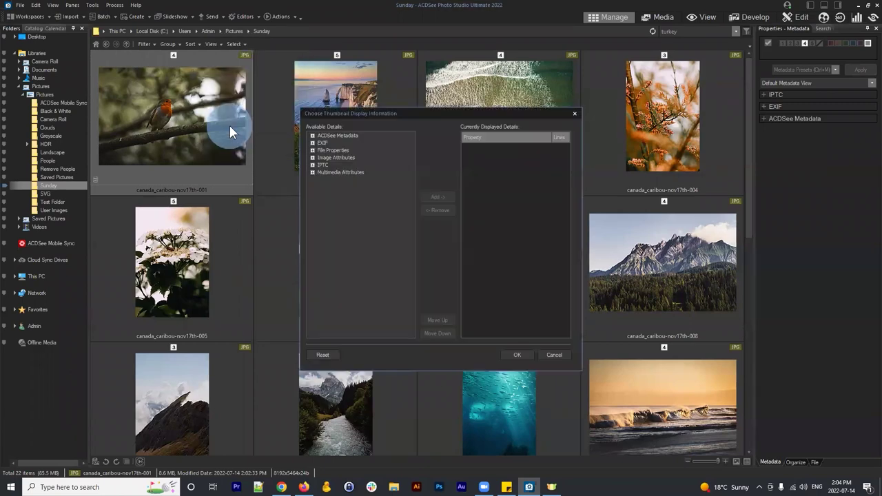
pyautogui.click(554, 355)
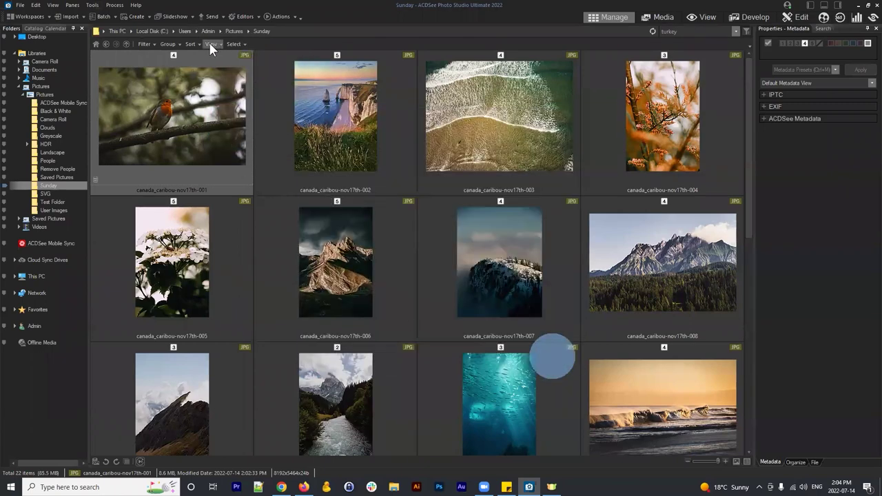
pyautogui.click(236, 43)
pyautogui.click(236, 42)
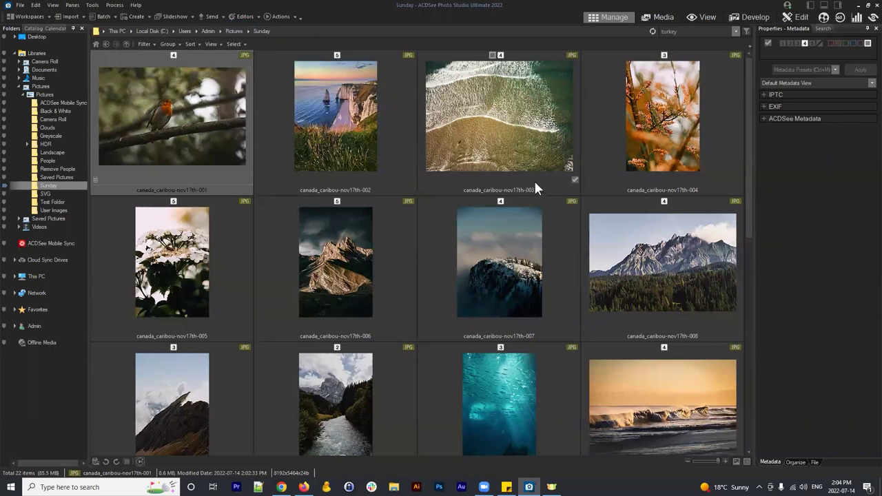
pyautogui.click(359, 103)
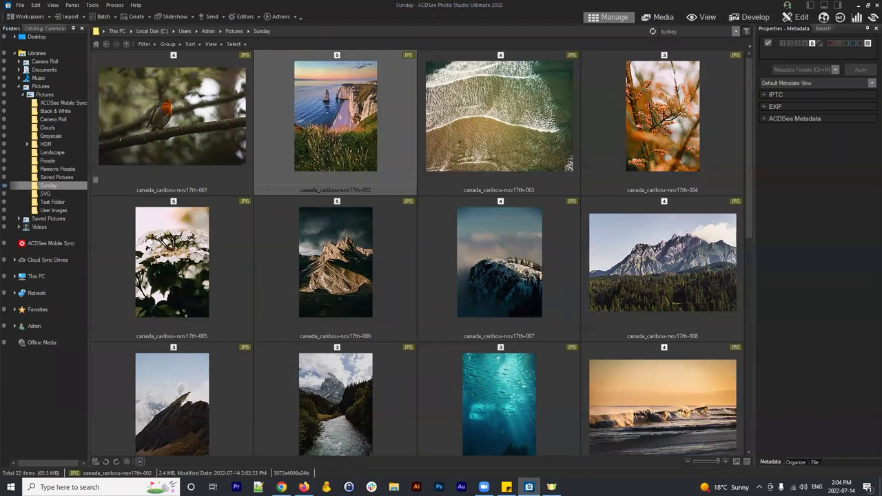
pyautogui.click(568, 116)
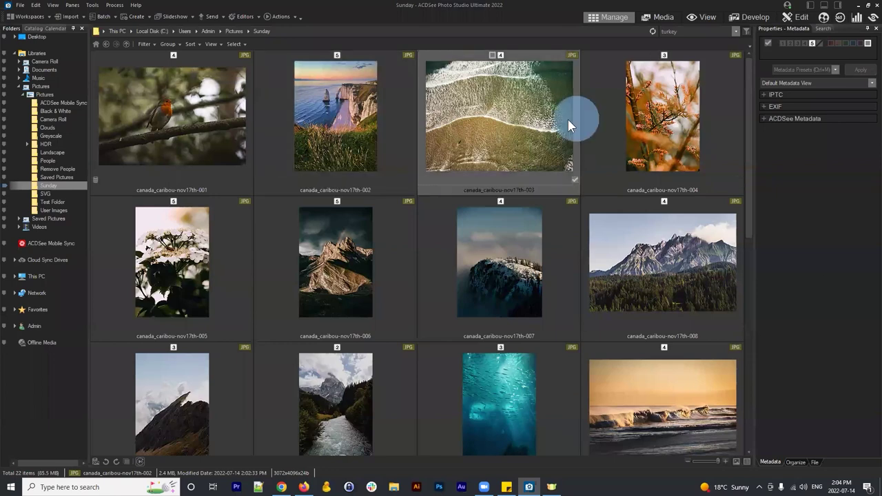
pyautogui.click(213, 116)
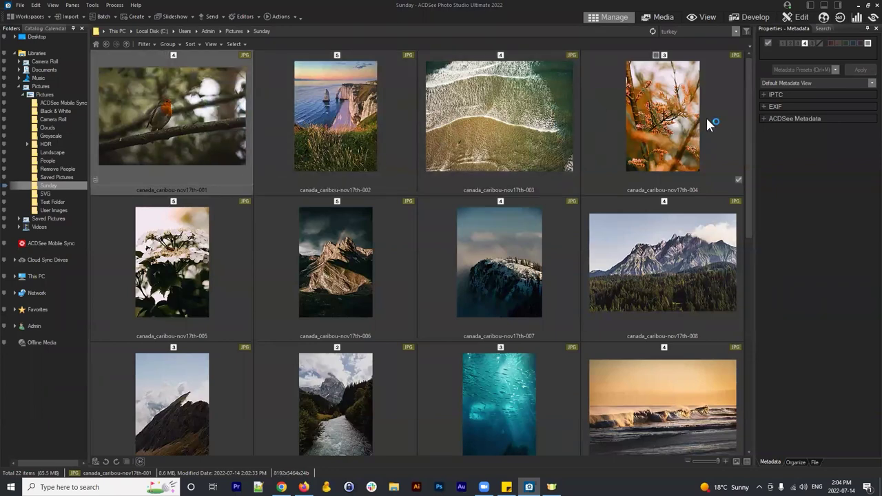
# Assign the Red color label to the bird image canada_caribou-nov17th-001.
pyautogui.click(183, 102)
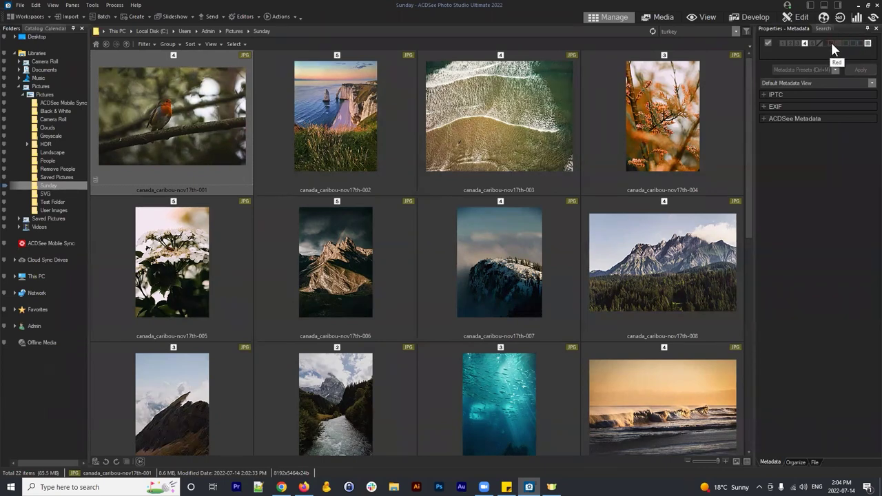
pyautogui.click(231, 100)
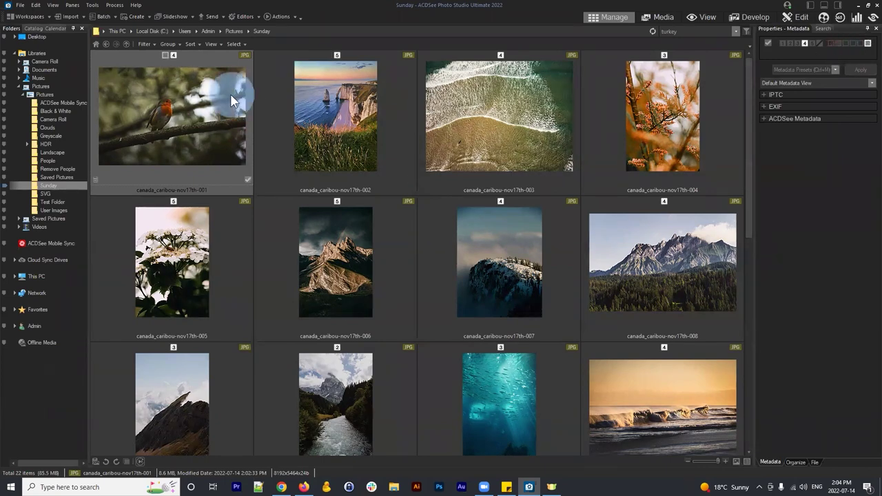
pyautogui.click(829, 42)
pyautogui.click(132, 175)
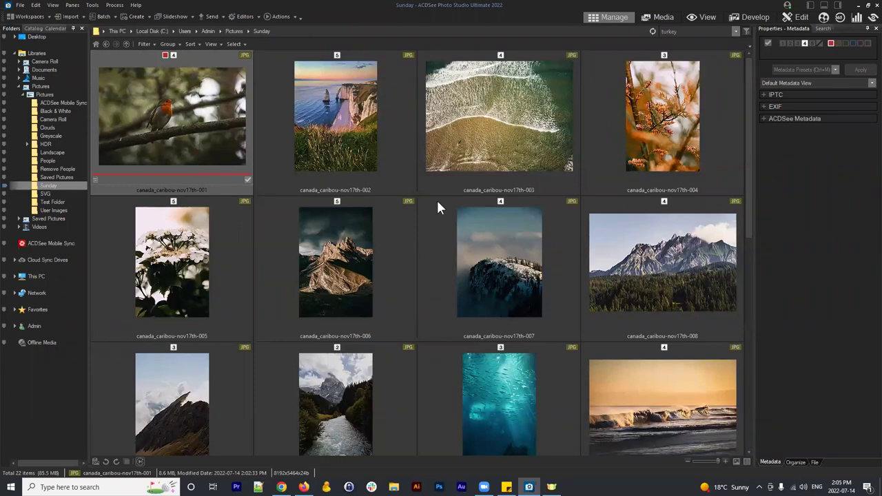
# Assign a green color label to image canada_caribou-nov17th-002 and an orange one to the beach wave image canada_caribou-nov17th-003.
pyautogui.click(331, 110)
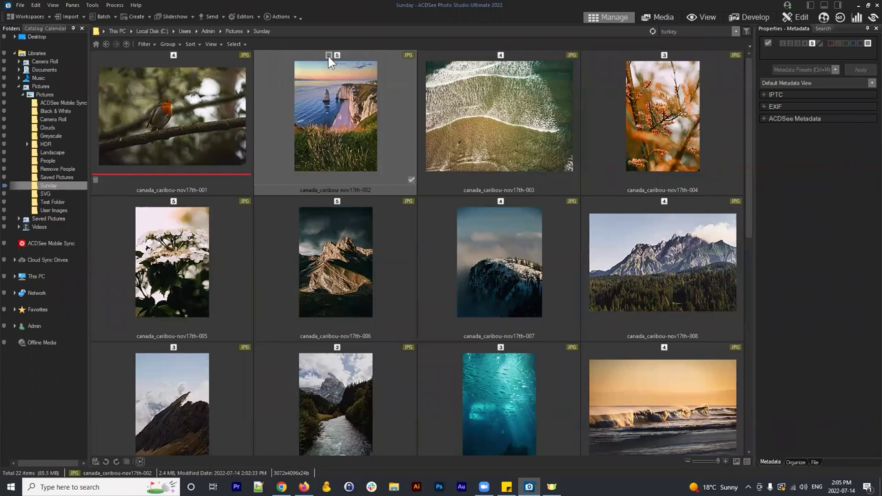
pyautogui.click(326, 54)
pyautogui.click(346, 58)
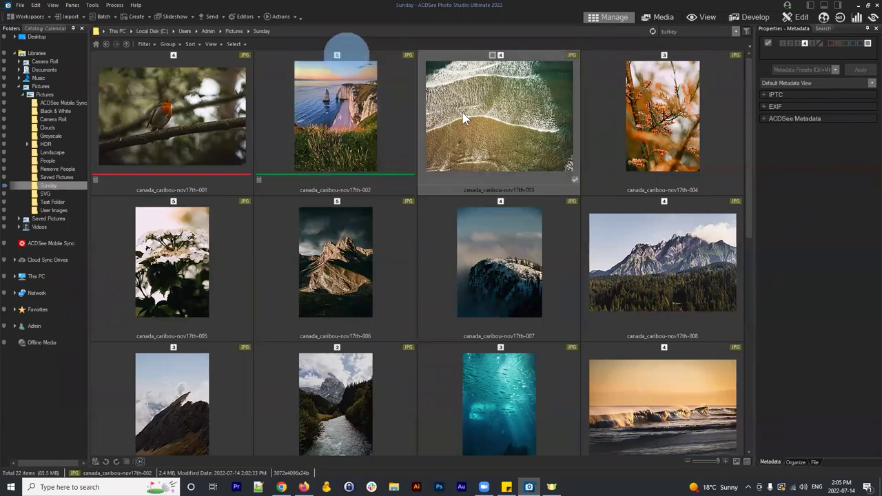
pyautogui.click(508, 57)
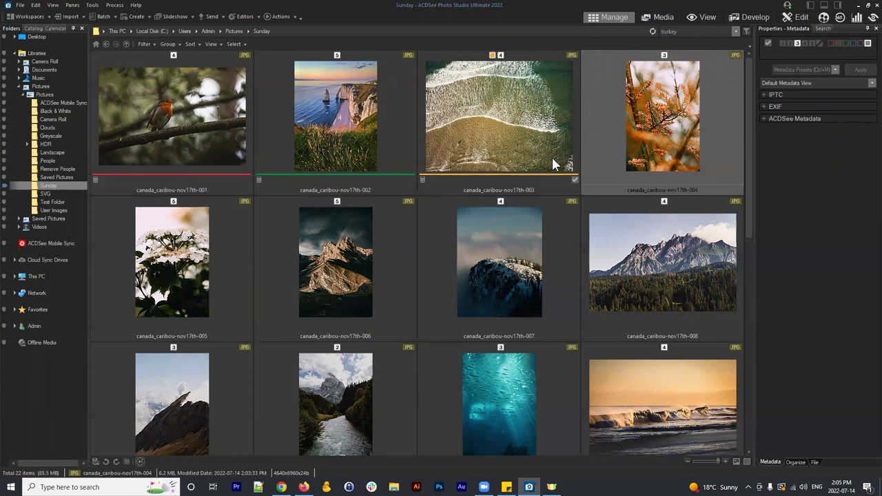
# Rate the orange blossom image canada_caribou-nov17th-004 as 1 and assign it the blue color label.
pyautogui.hotkey('ctrl', '1')
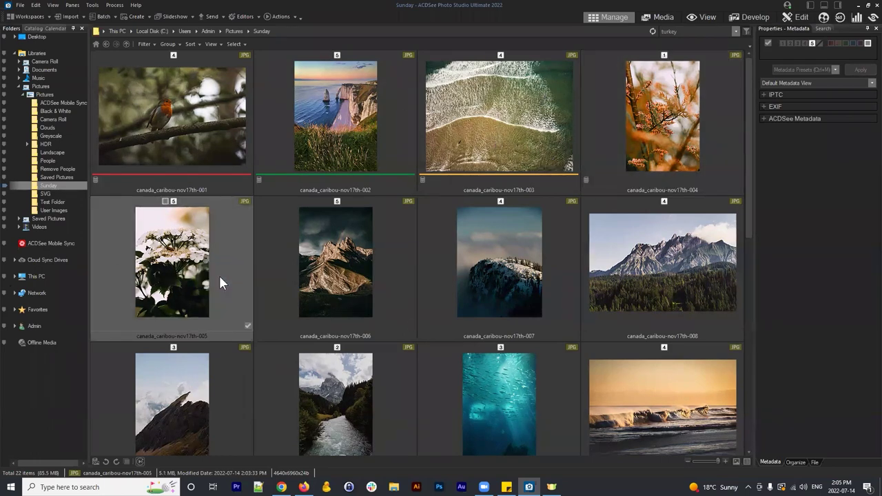
pyautogui.press('Right')
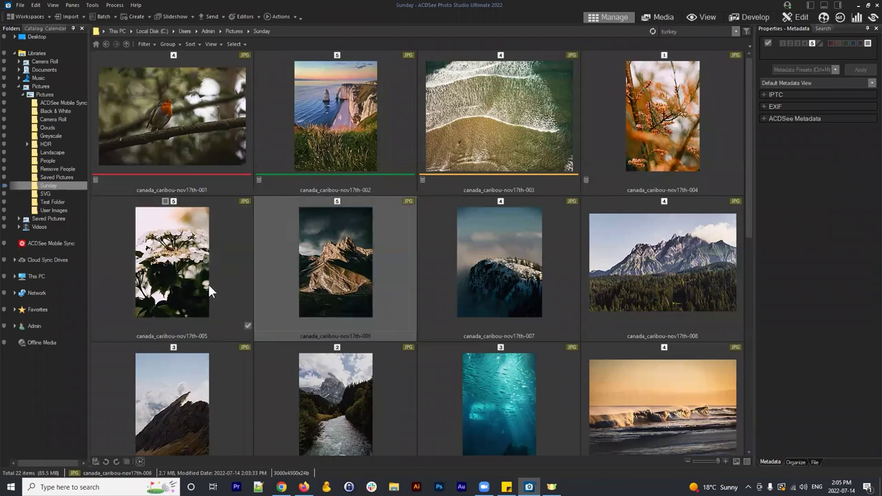
pyautogui.press('Left')
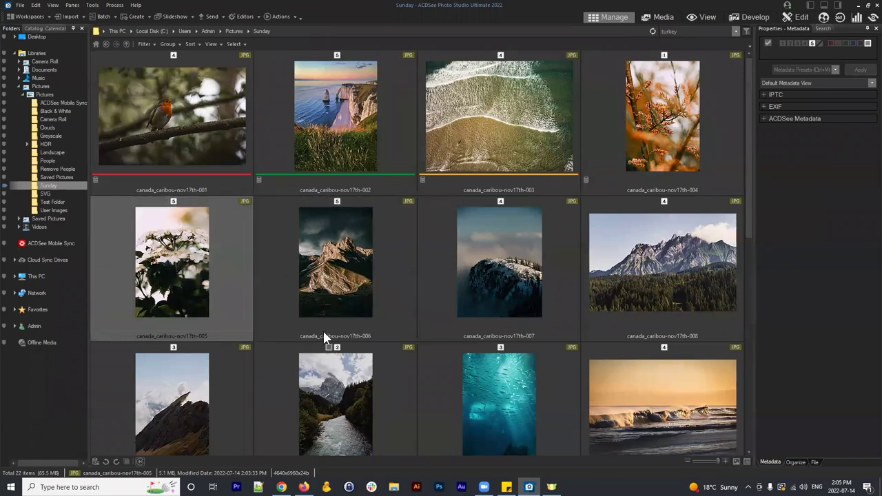
pyautogui.click(536, 128)
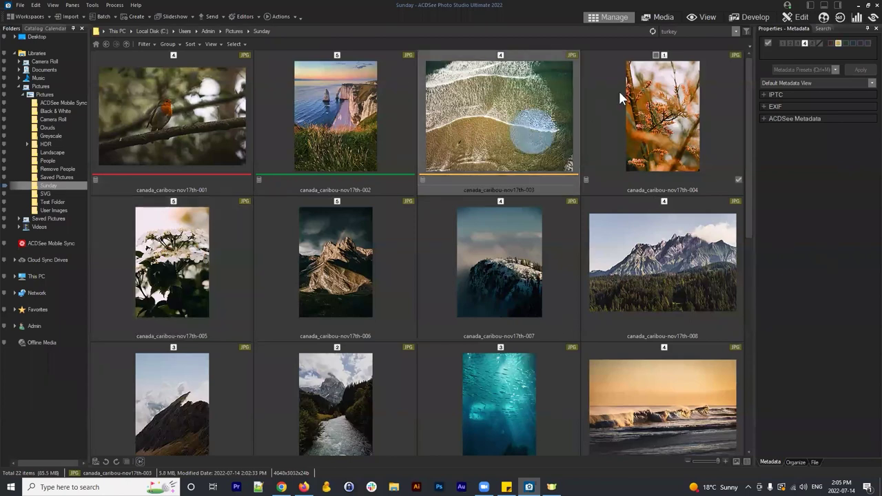
pyautogui.click(635, 89)
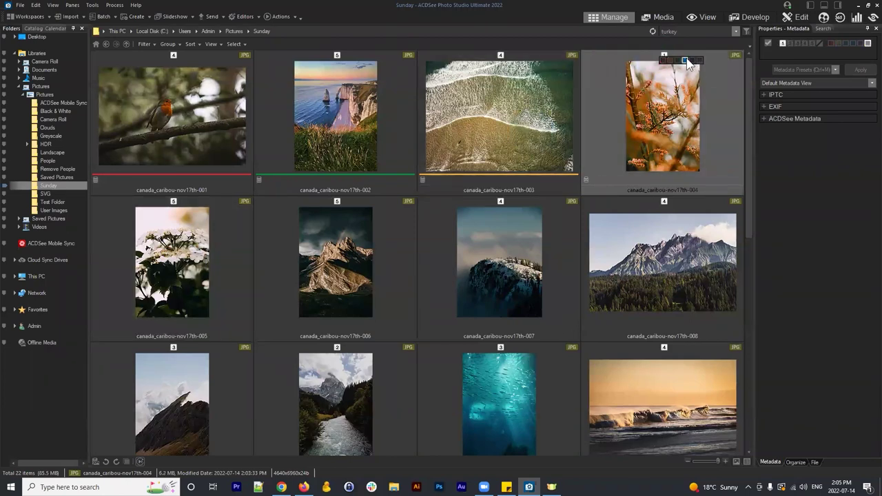
pyautogui.click(685, 60)
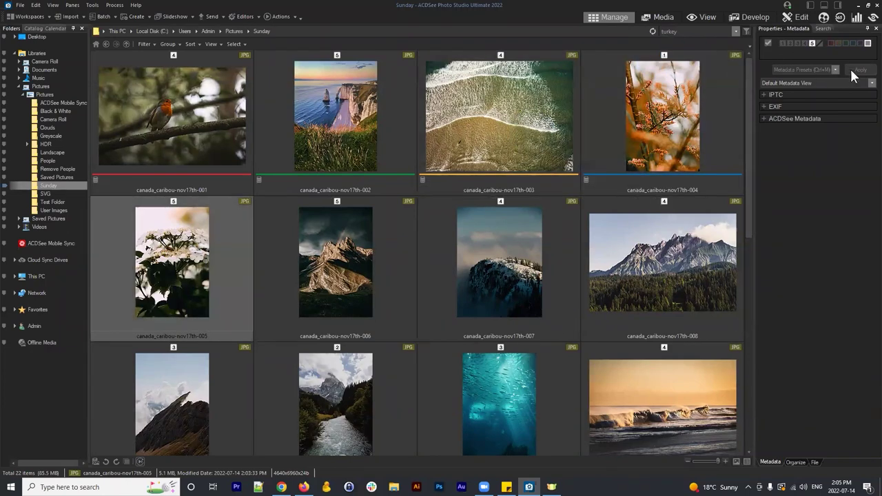
# Assign green, blue, orange and red color labels to images canada_caribou-nov17th-005, 006, 007 and 008 respectively.
pyautogui.click(844, 41)
pyautogui.click(851, 41)
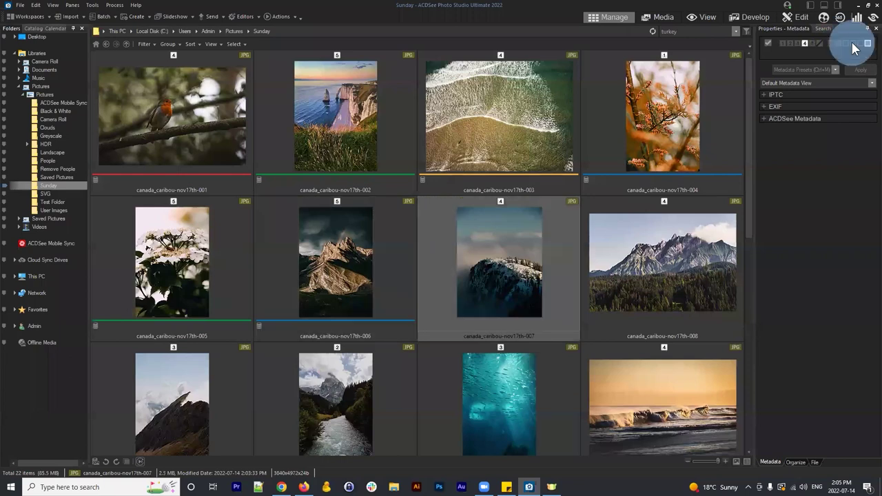
pyautogui.click(836, 43)
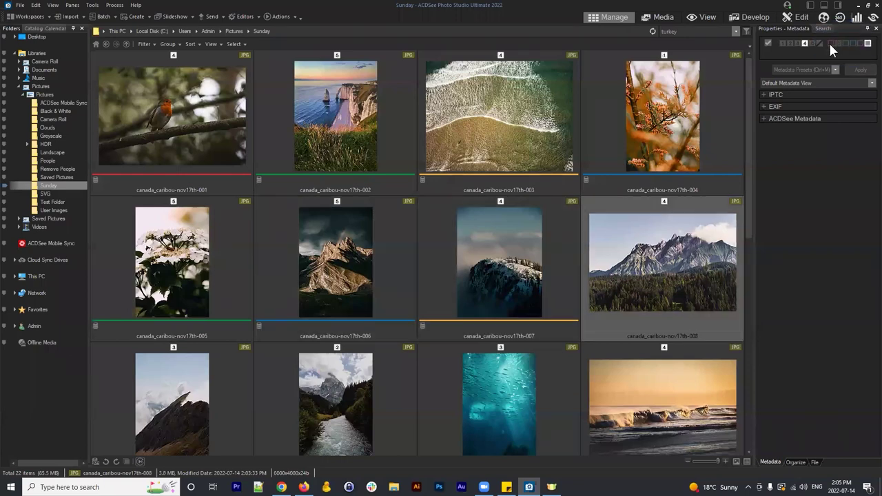
pyautogui.click(829, 43)
# Examine the ratings, color labels and database overlay icons on the labelled images canada_caribou-nov17th-001 through 008.
pyautogui.click(337, 221)
pyautogui.scroll(1, 494, 222)
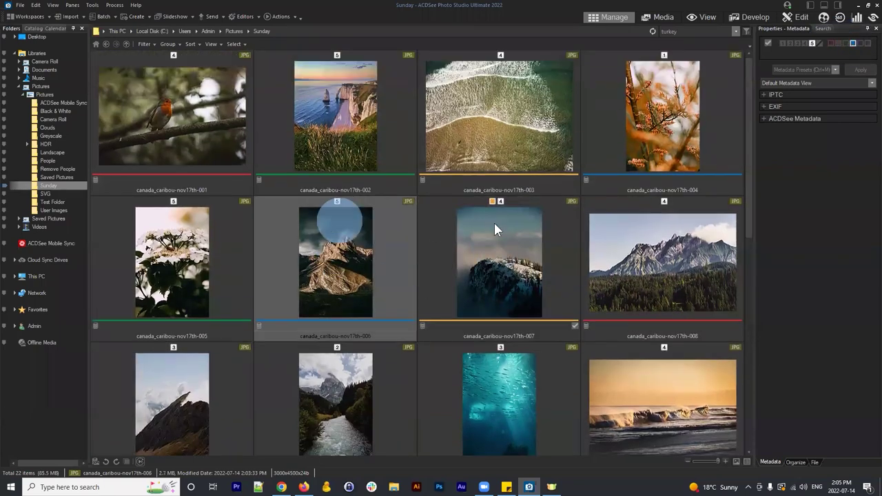
pyautogui.click(435, 128)
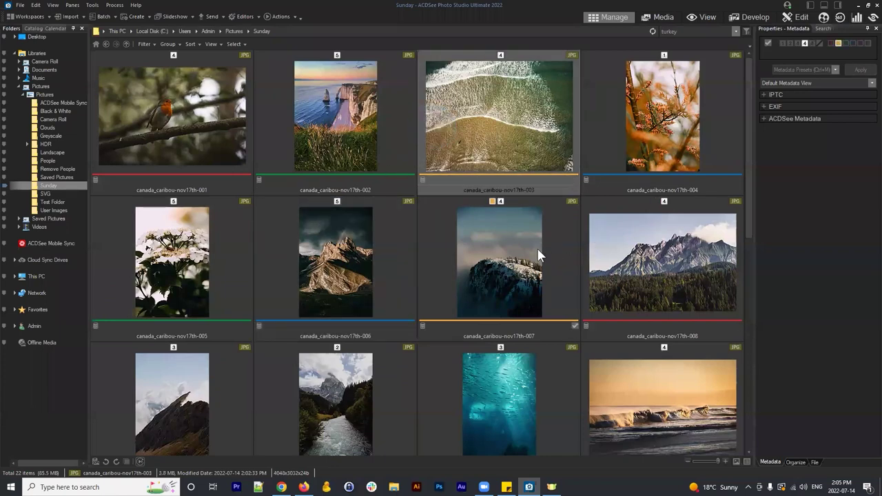
pyautogui.click(178, 137)
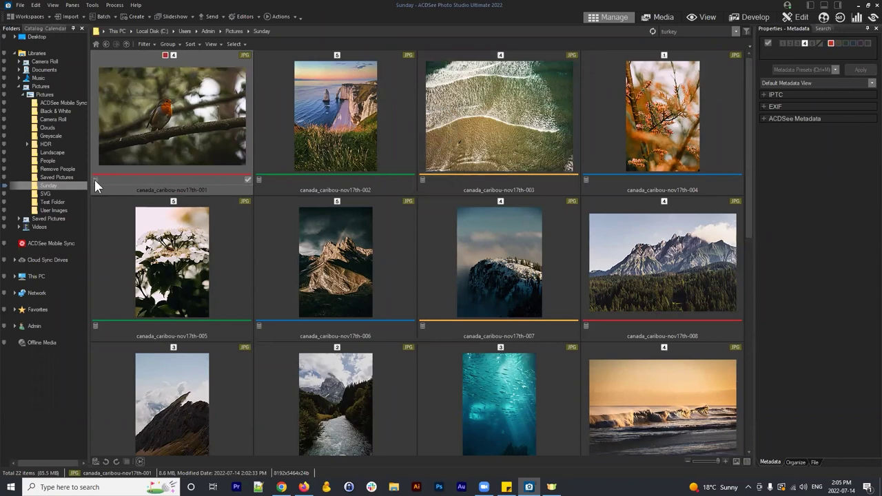
pyautogui.scroll(-3, 608, 251)
pyautogui.scroll(3, 638, 269)
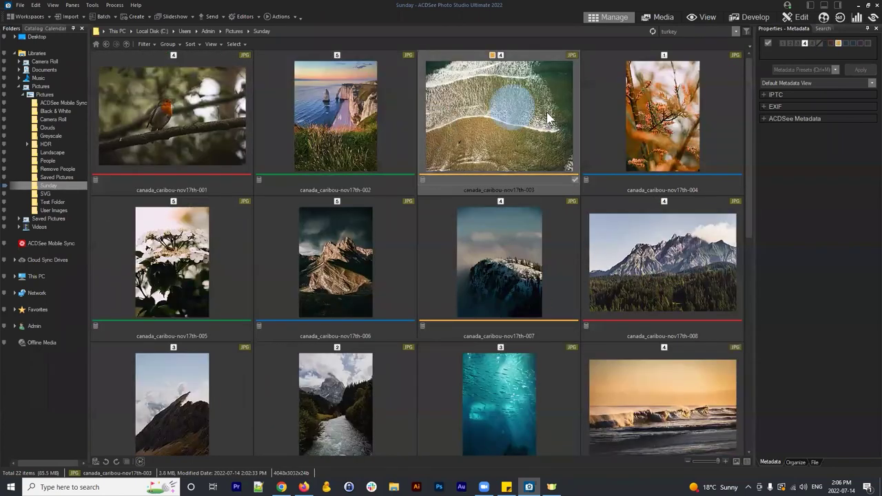
pyautogui.click(633, 255)
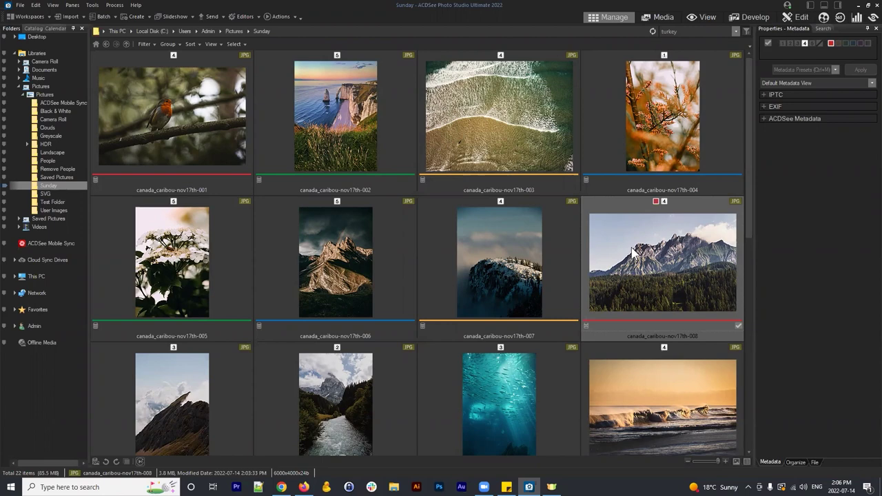
pyautogui.click(472, 121)
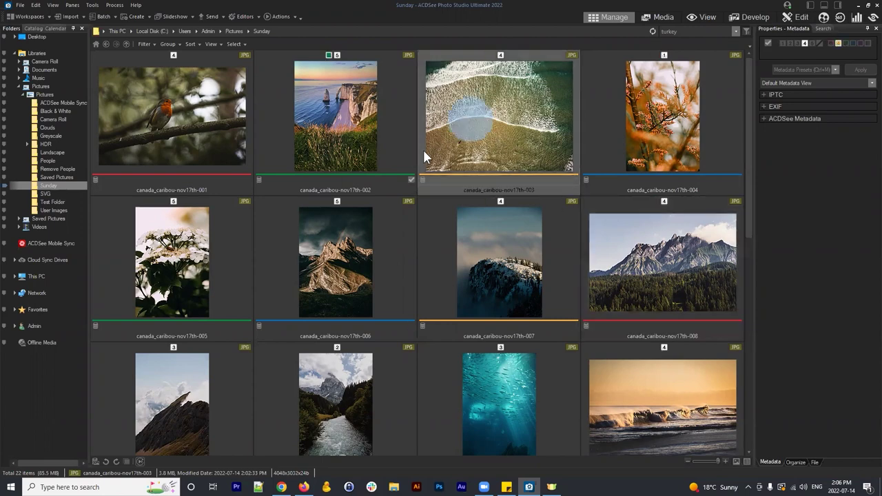
pyautogui.click(648, 127)
pyautogui.click(641, 280)
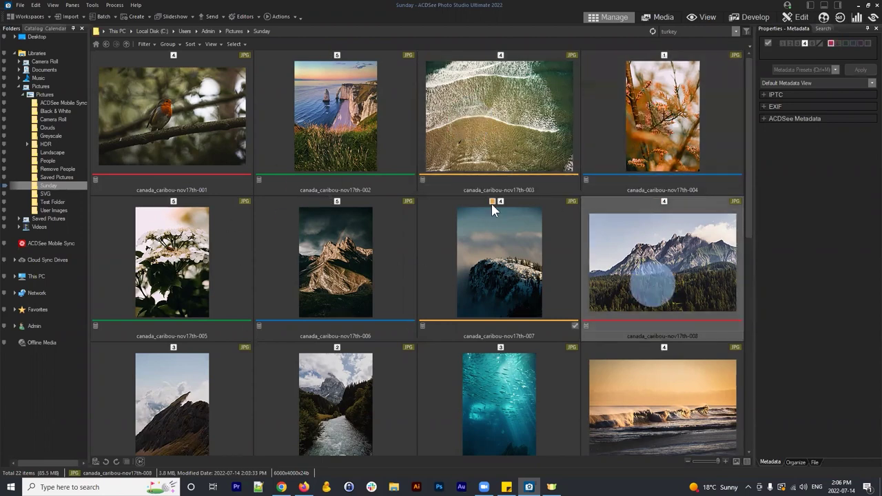
pyautogui.click(502, 138)
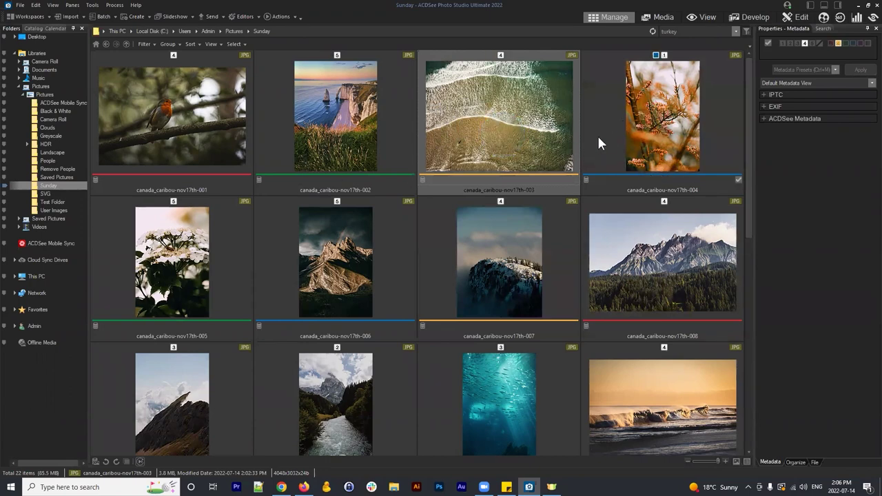
pyautogui.click(218, 113)
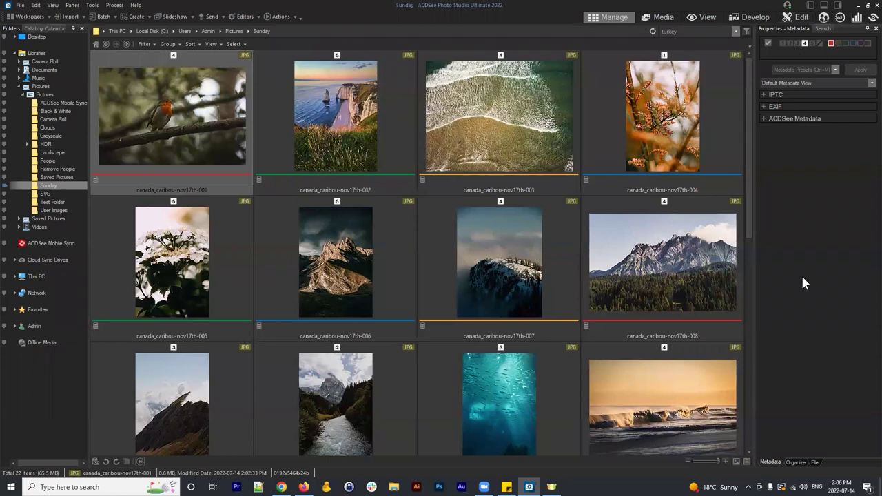
# Show the Categories group of the Organize properties and select all images in the Sunday folder.
pyautogui.click(797, 462)
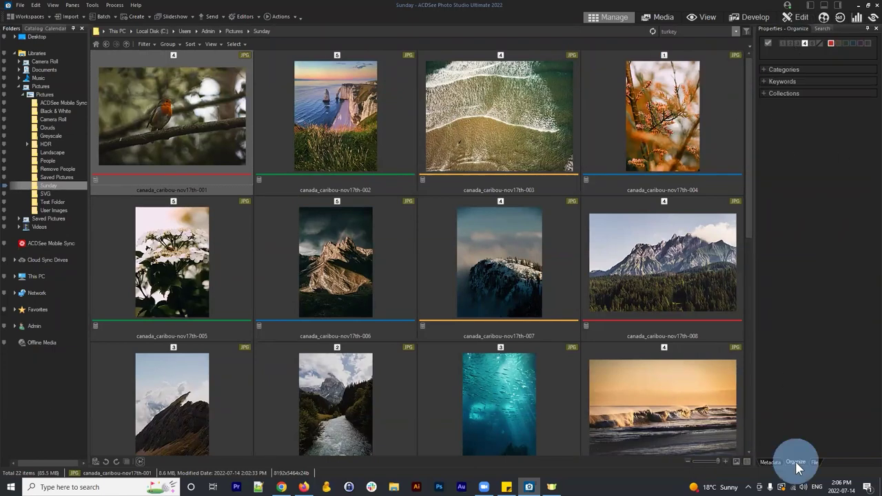
pyautogui.click(762, 70)
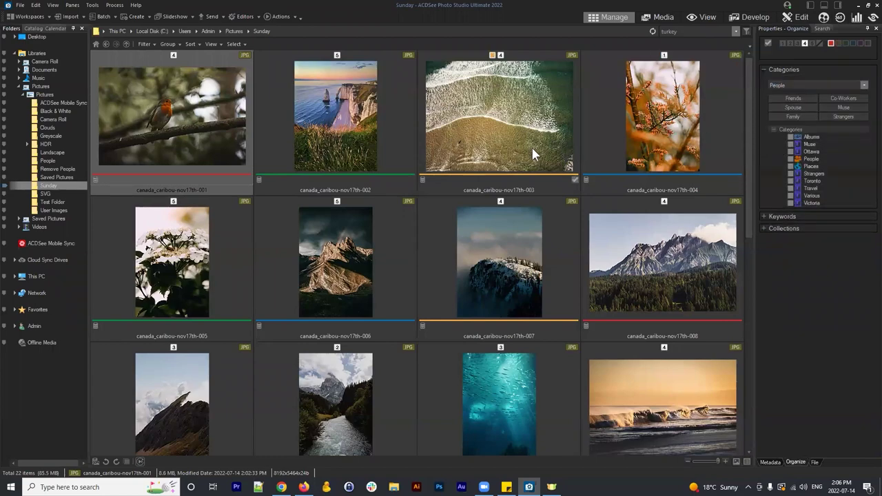
pyautogui.scroll(-5, 532, 147)
pyautogui.scroll(5, 518, 152)
pyautogui.click(171, 86)
pyautogui.scroll(-5, 345, 276)
pyautogui.keyDown('shift'); pyautogui.click(378, 366); pyautogui.keyUp('shift')
pyautogui.scroll(5, 441, 345)
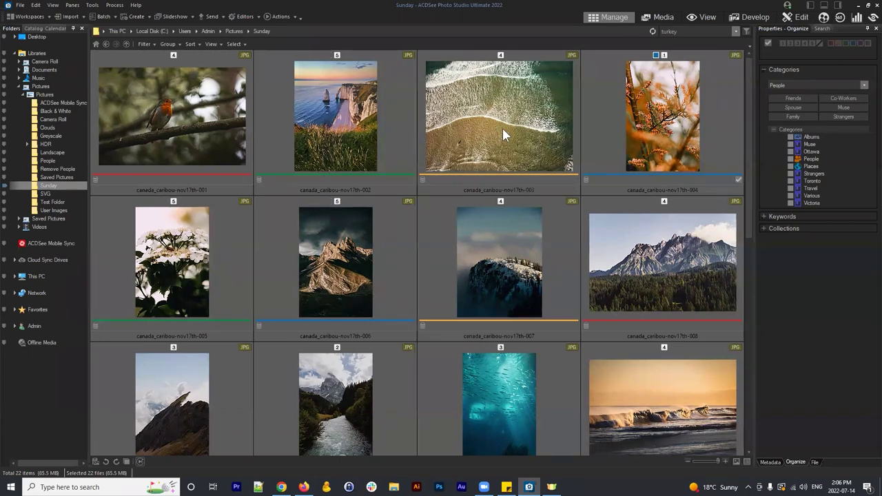
# Examine the available quick category sets and keep the People set.
pyautogui.click(865, 85)
pyautogui.click(866, 87)
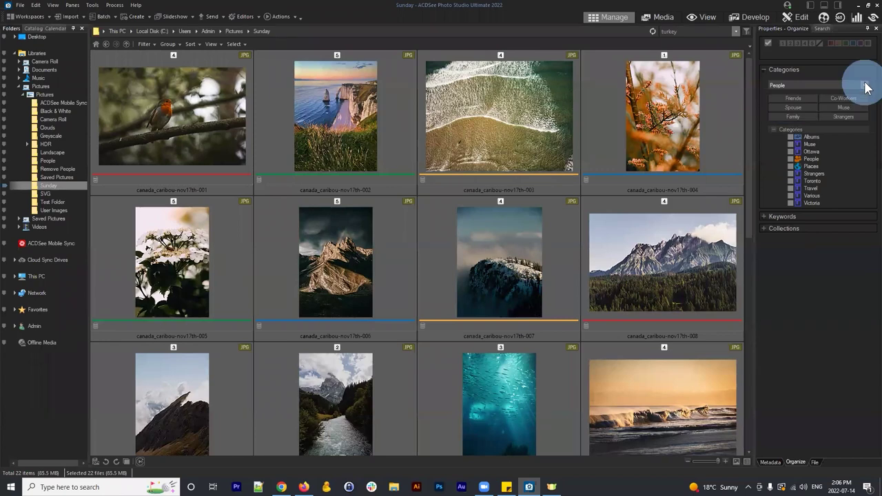
pyautogui.click(866, 86)
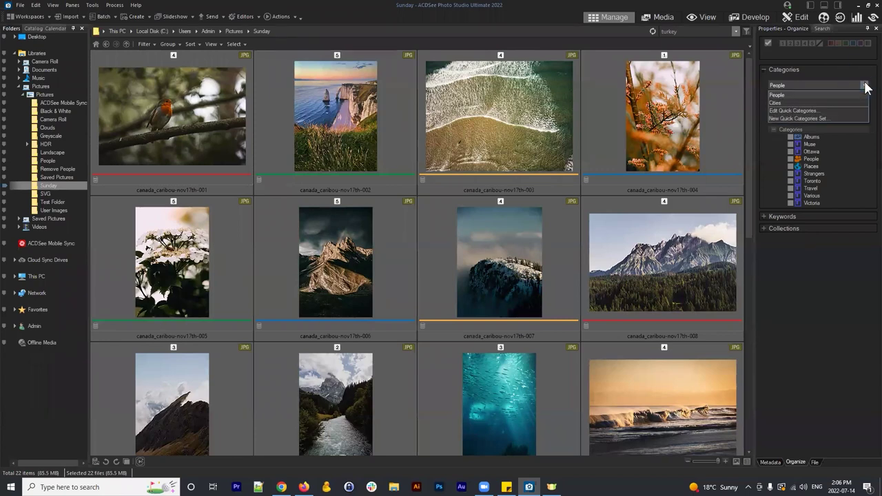
pyautogui.click(866, 84)
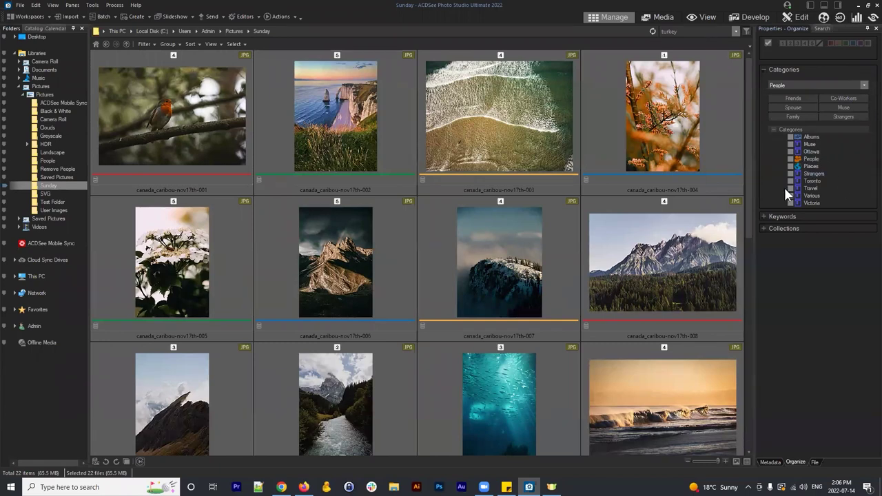
pyautogui.rightClick(827, 134)
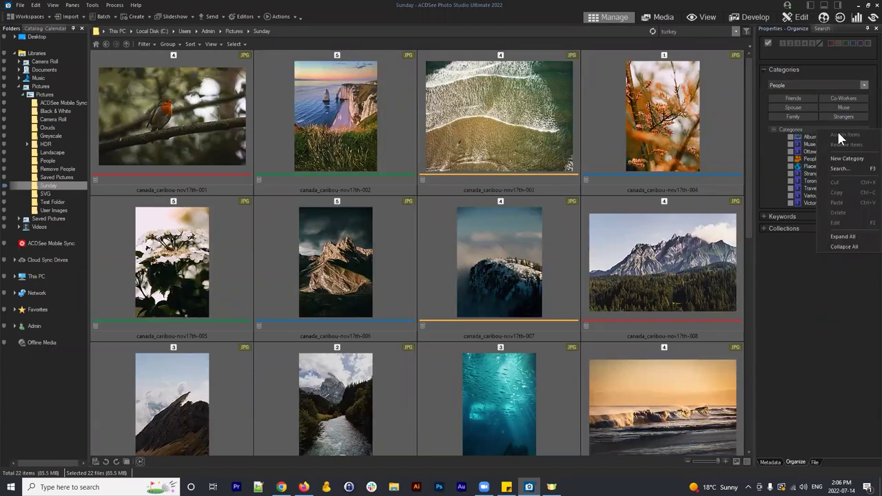
pyautogui.click(843, 157)
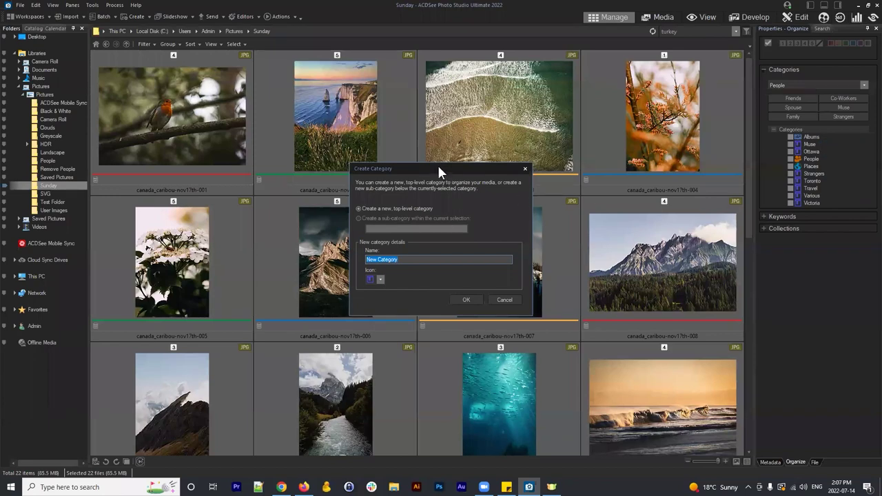
pyautogui.moveTo(440, 165); pyautogui.dragTo(548, 104)
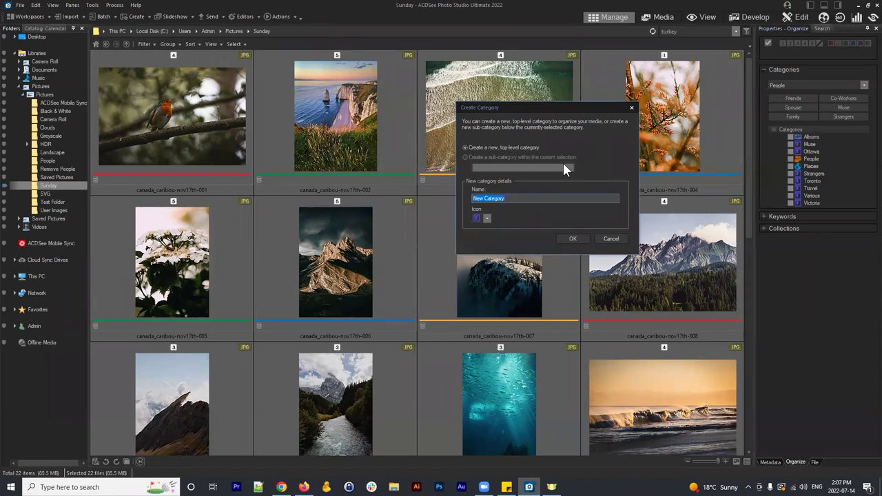
pyautogui.click(611, 239)
pyautogui.click(623, 171)
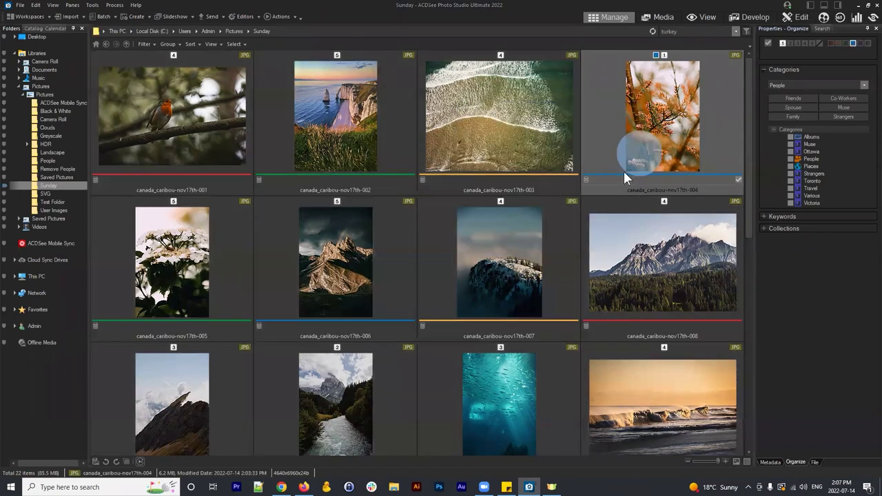
# Select all images in the Sunday folder and create a new top-level category named Nature.
pyautogui.hotkey('ctrl', 'a')
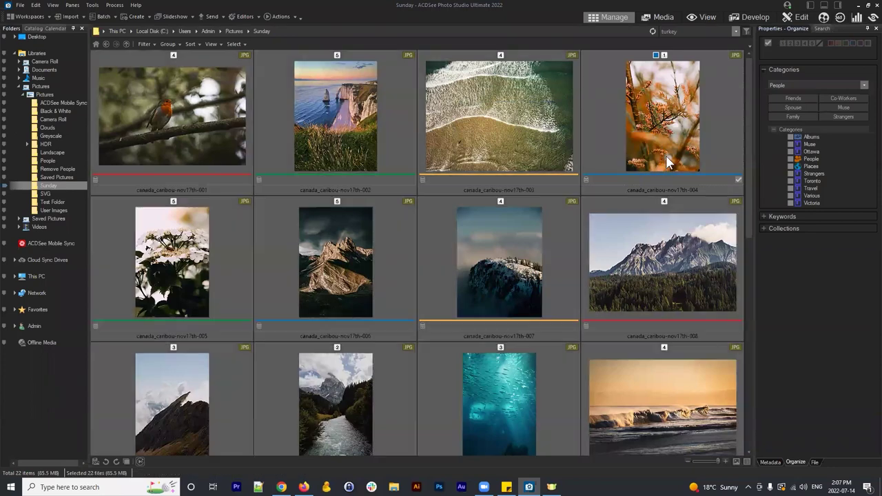
pyautogui.scroll(-5, 498, 186)
pyautogui.scroll(5, 498, 186)
pyautogui.click(827, 125)
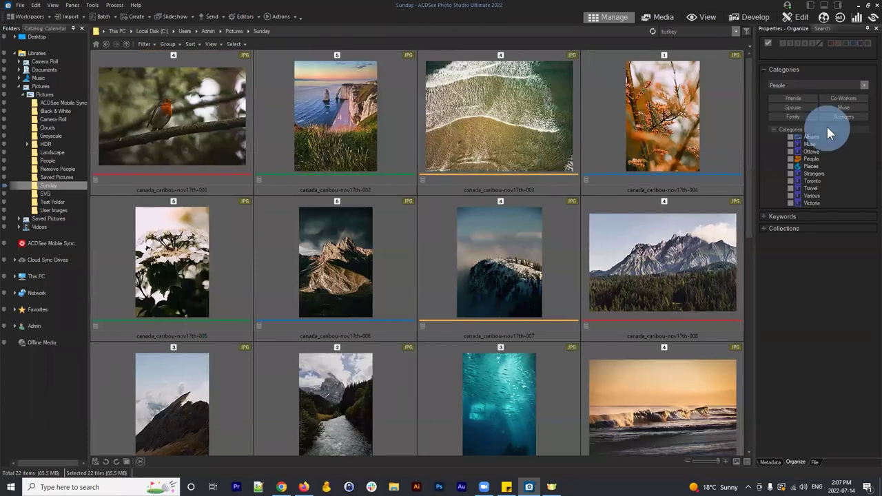
pyautogui.click(840, 159)
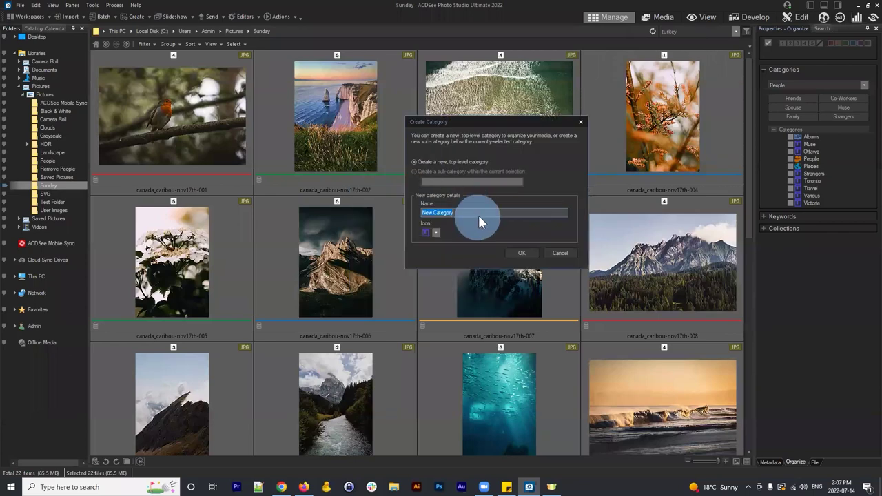
pyautogui.click(484, 213)
pyautogui.write('N')
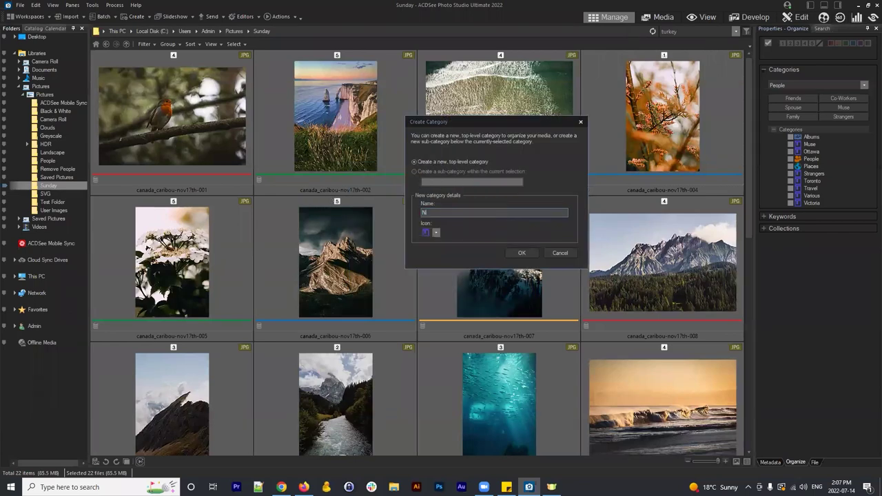
pyautogui.write('ature')
pyautogui.click(522, 252)
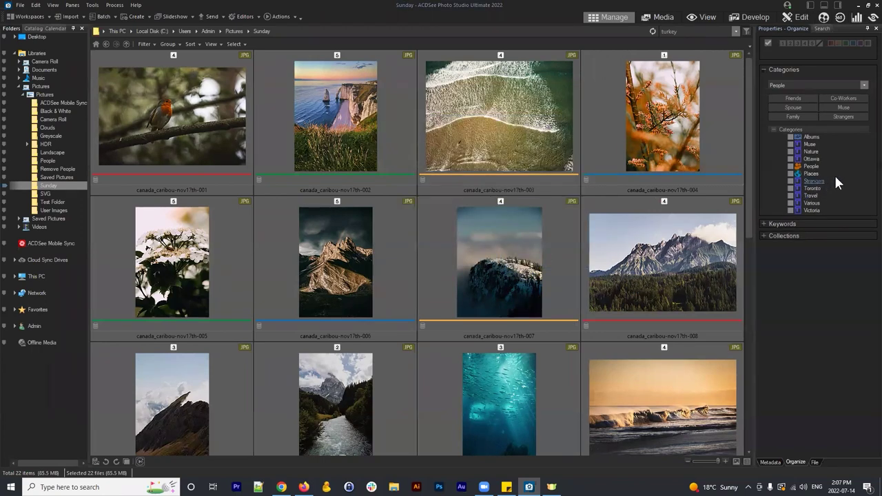
# Assign the Nature category to all selected images and check the thumbnails' category overlay icons throughout the folder.
pyautogui.click(791, 152)
pyautogui.click(586, 184)
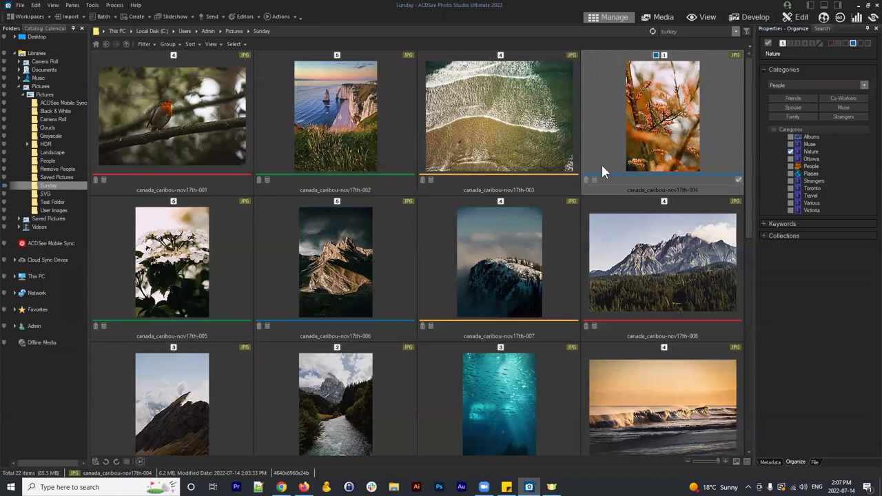
pyautogui.scroll(-5, 517, 111)
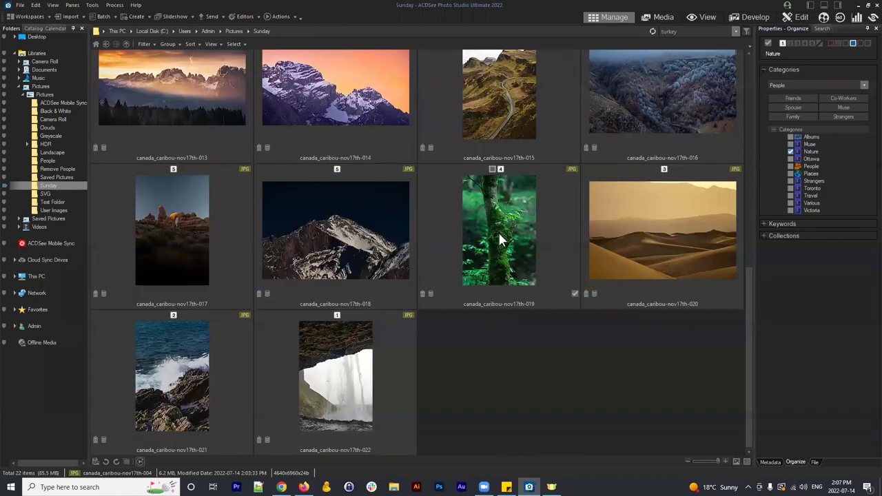
pyautogui.scroll(5, 478, 168)
pyautogui.click(470, 119)
pyautogui.click(632, 97)
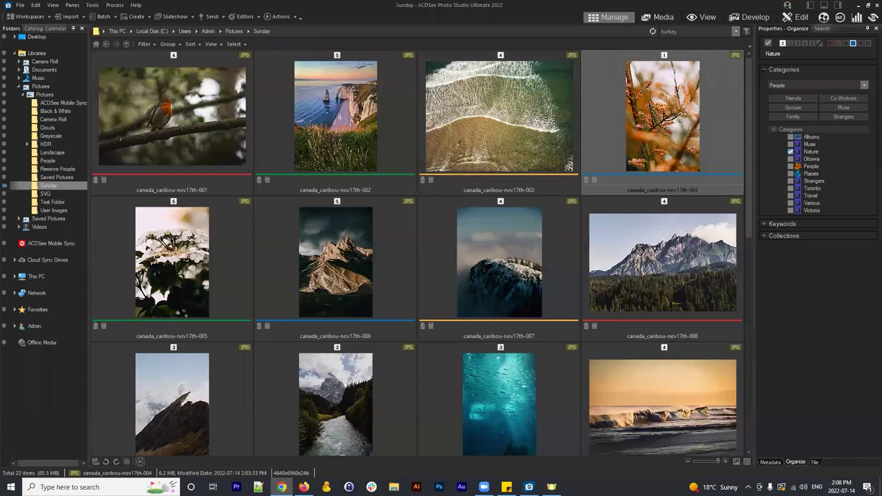
# Switch to the ACDSee help page in Chrome, find the Overlay Icons table and position the window beside the thumbnails.
pyautogui.click(282, 487)
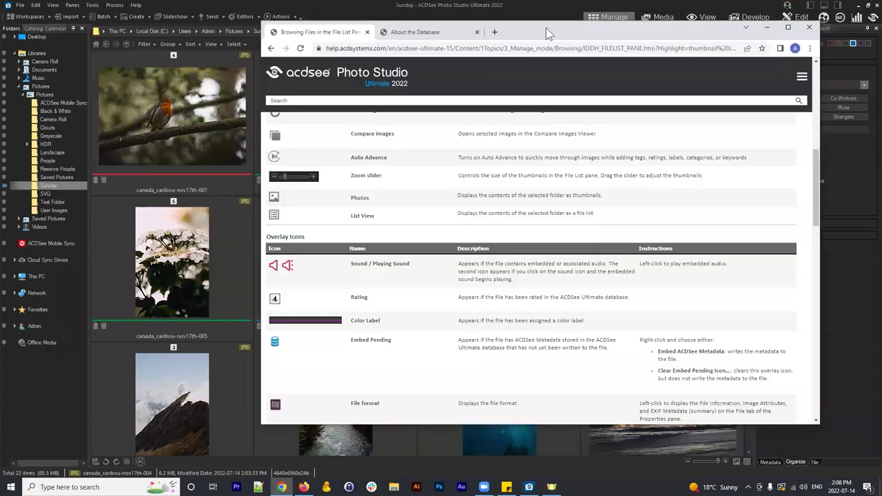
pyautogui.scroll(10, 496, 182)
pyautogui.scroll(1, 496, 183)
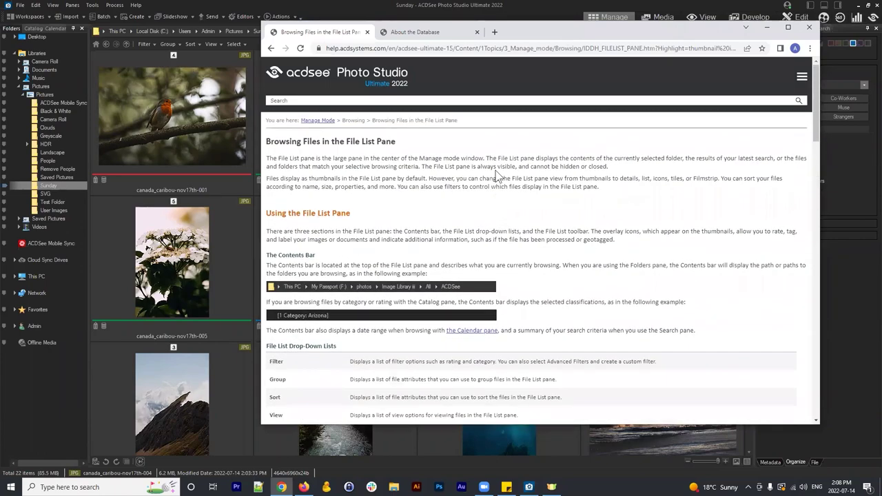
pyautogui.scroll(-15, 493, 173)
pyautogui.scroll(3, 489, 160)
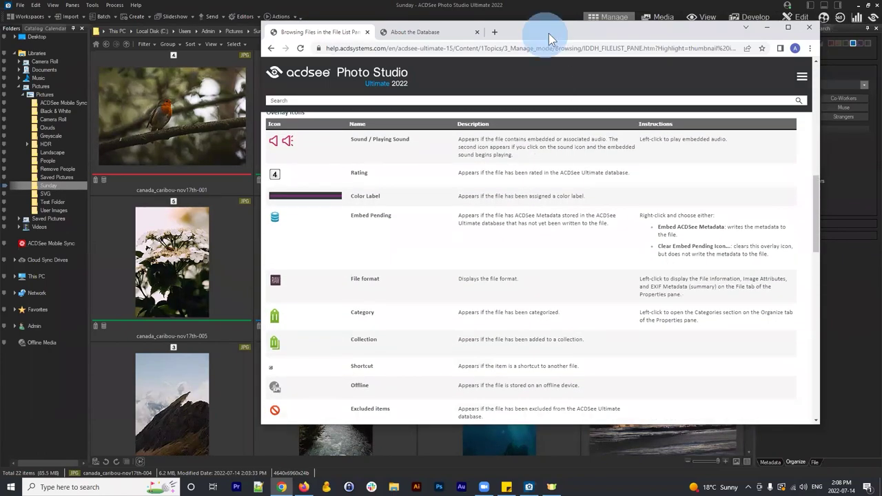
pyautogui.moveTo(549, 33); pyautogui.dragTo(638, 43)
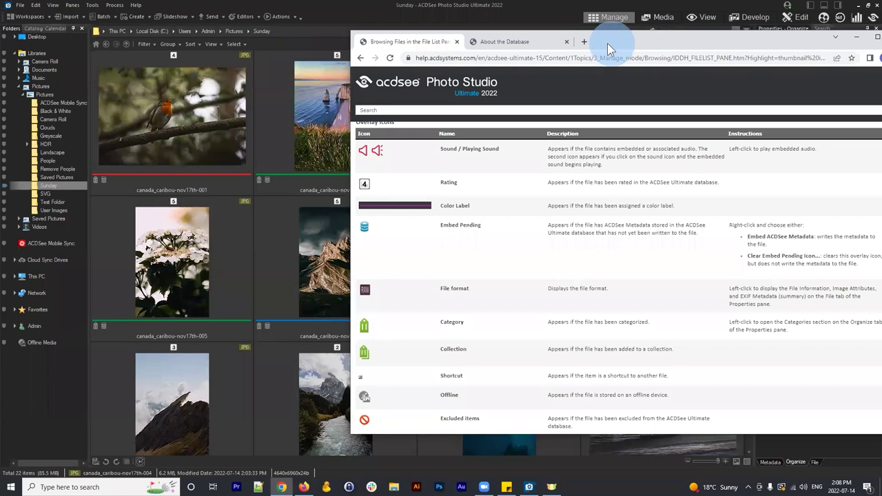
pyautogui.moveTo(607, 42); pyautogui.dragTo(576, 32)
pyautogui.scroll(-1, 398, 207)
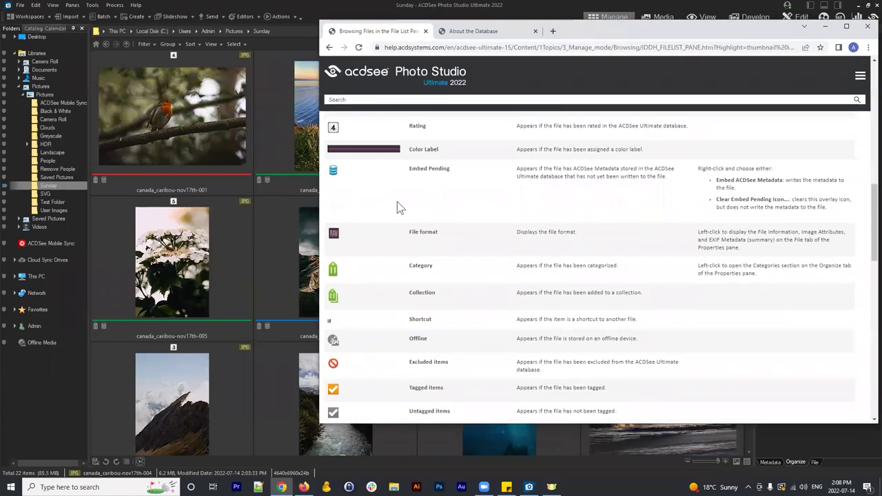
pyautogui.scroll(1, 397, 201)
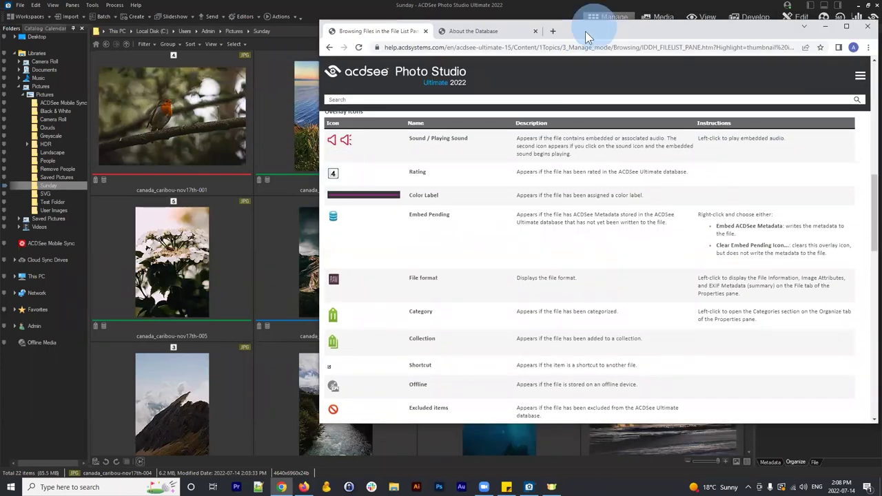
pyautogui.moveTo(585, 31); pyautogui.dragTo(535, 17)
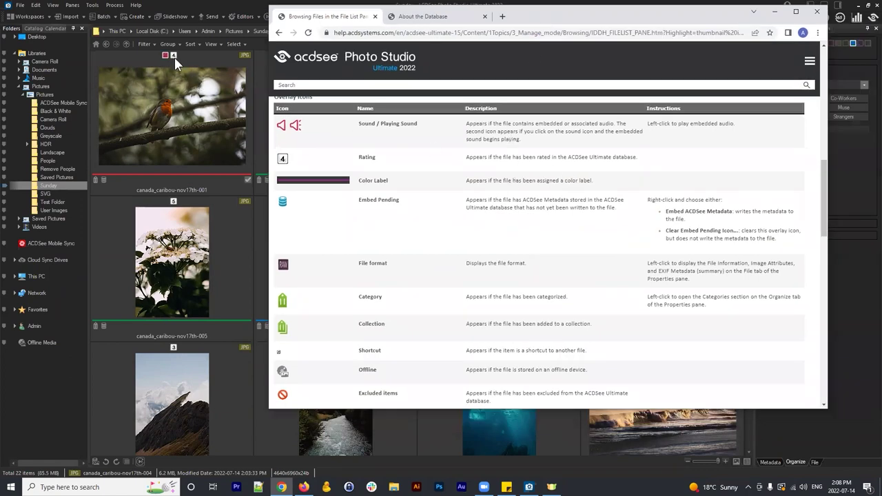
# Read the Embed Pending and File format entries in the Overlay Icons table and compare them with the thumbnail icons.
pyautogui.click(407, 185)
pyautogui.scroll(-1, 389, 227)
pyautogui.moveTo(328, 163); pyautogui.dragTo(403, 163)
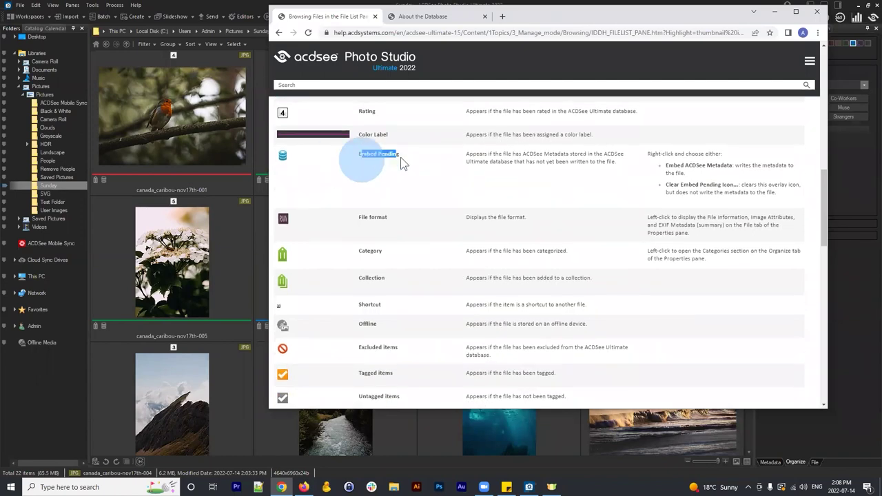
pyautogui.click(403, 160)
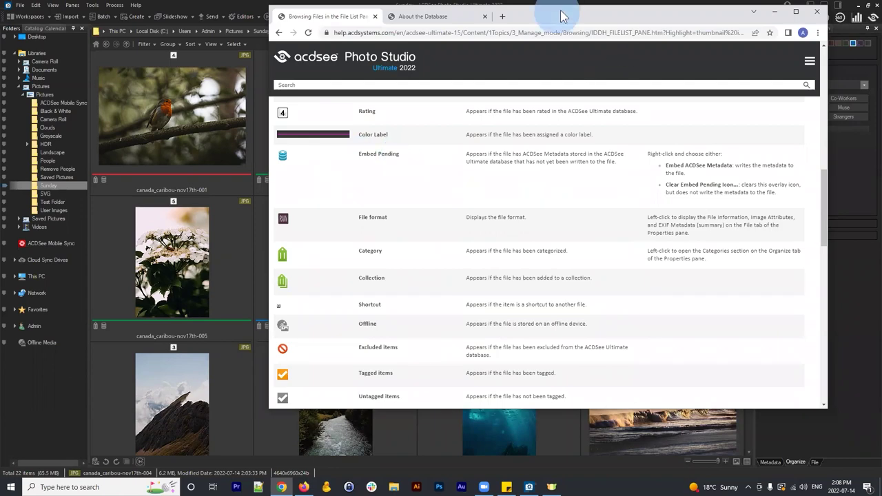
pyautogui.moveTo(562, 15); pyautogui.dragTo(588, 25)
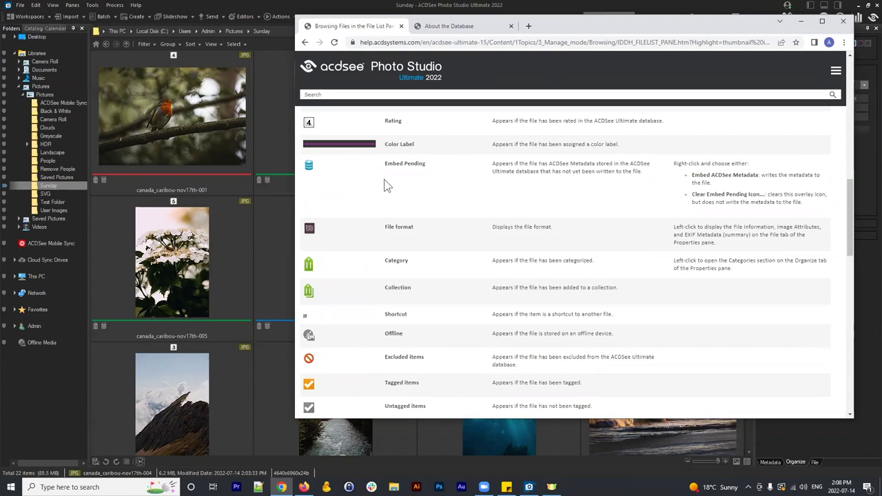
pyautogui.scroll(-1, 385, 182)
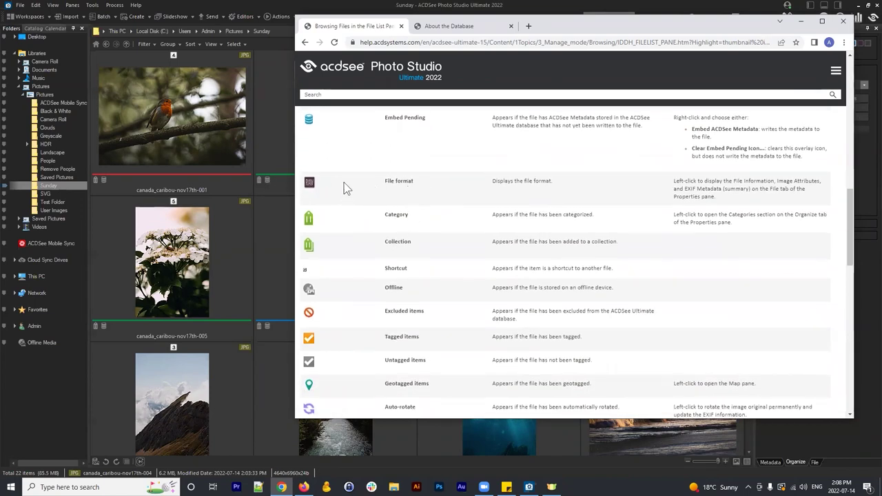
pyautogui.moveTo(344, 183); pyautogui.dragTo(431, 180)
pyautogui.click(431, 180)
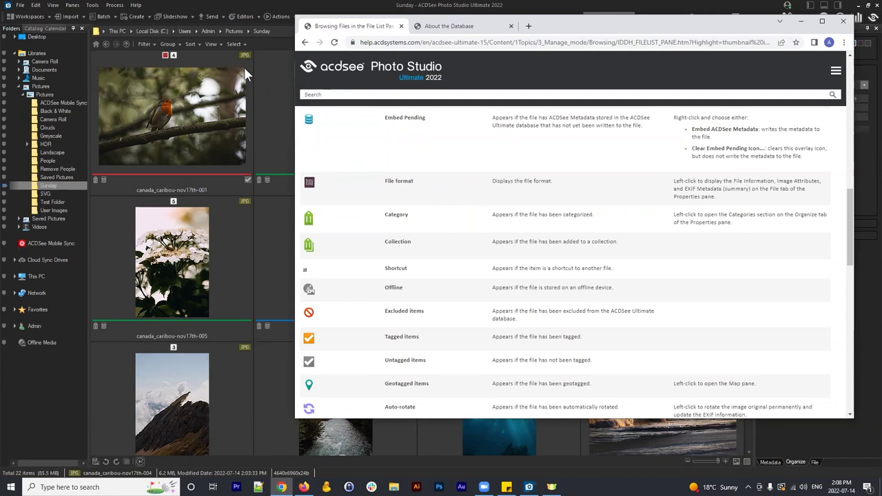
pyautogui.click(330, 188)
pyautogui.moveTo(608, 182); pyautogui.dragTo(306, 185)
pyautogui.click(350, 177)
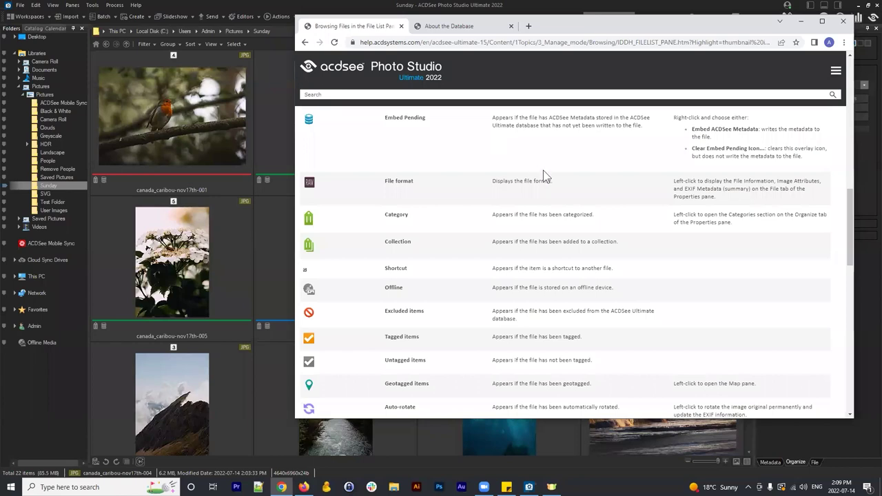
# Read the Category and Collection entries in the Overlay Icons table, including their icons and descriptions.
pyautogui.scroll(-1, 542, 179)
pyautogui.click(392, 176)
pyautogui.click(519, 172)
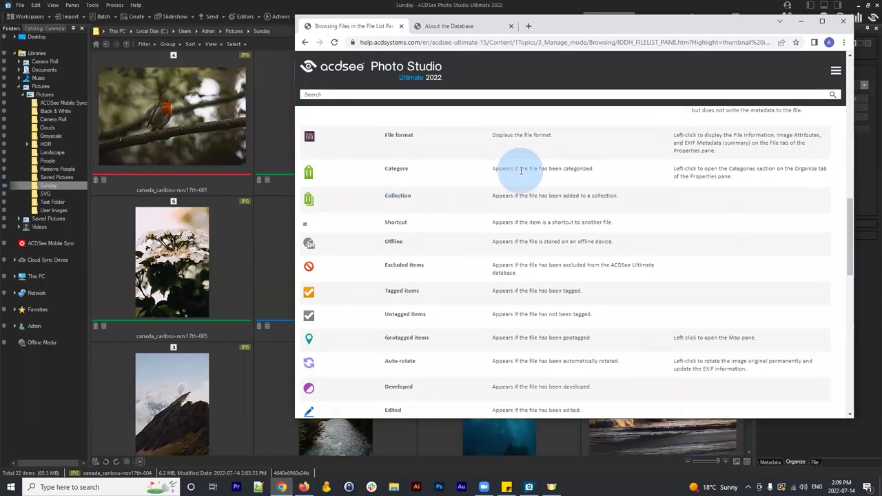
pyautogui.moveTo(496, 169); pyautogui.dragTo(604, 175)
pyautogui.click(604, 176)
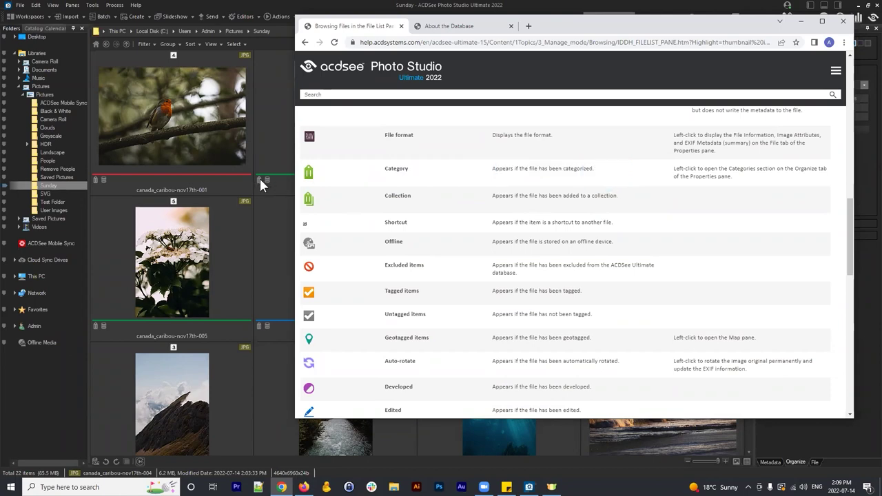
pyautogui.scroll(-2, 437, 178)
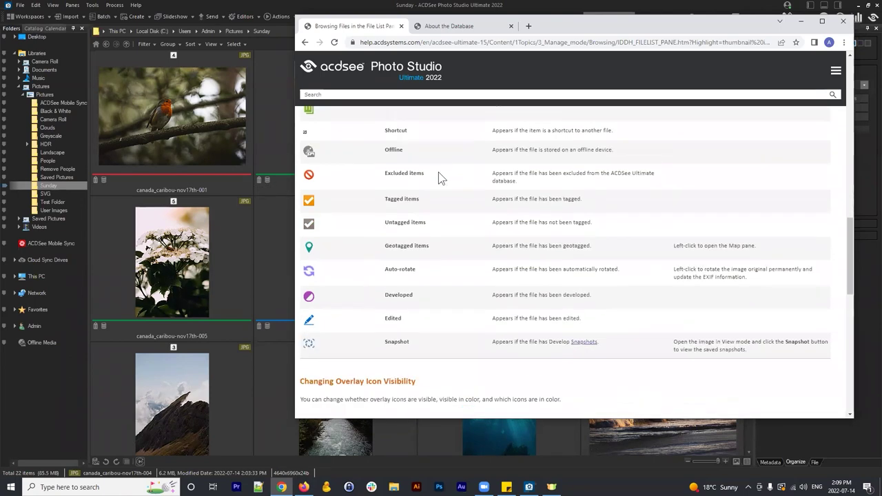
pyautogui.scroll(1, 410, 182)
pyautogui.click(385, 153)
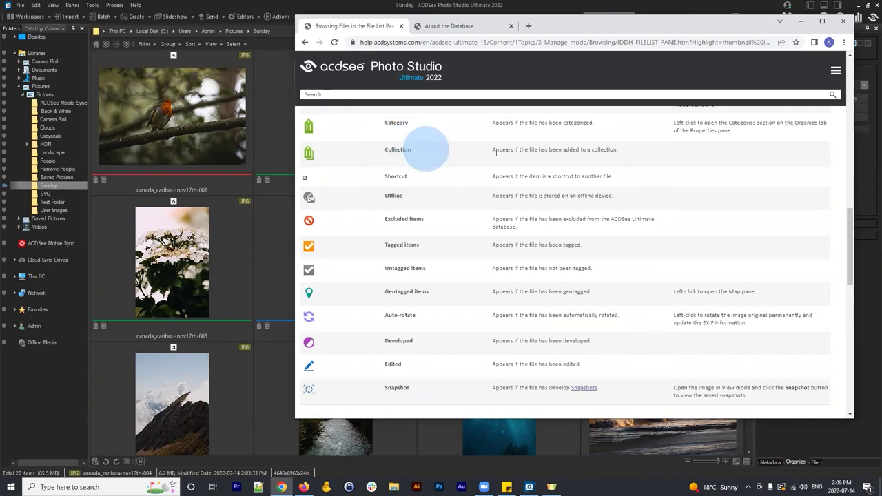
pyautogui.moveTo(492, 150); pyautogui.dragTo(646, 156)
pyautogui.click(636, 151)
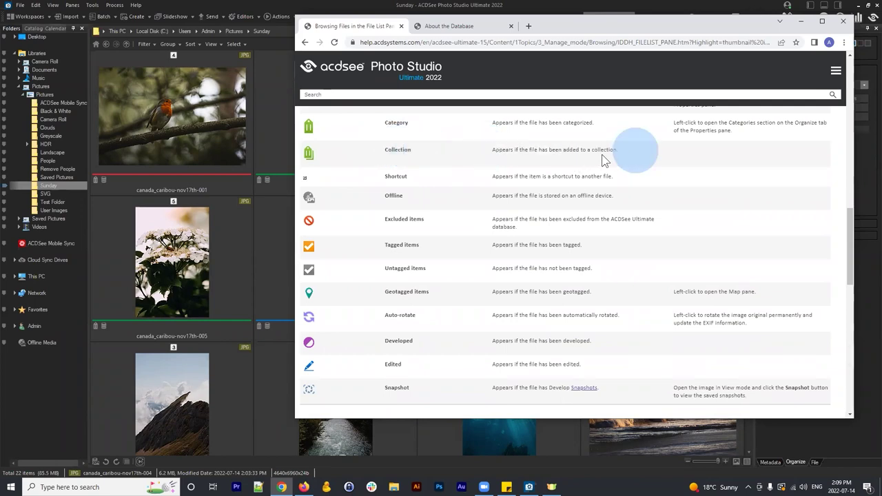
pyautogui.click(326, 157)
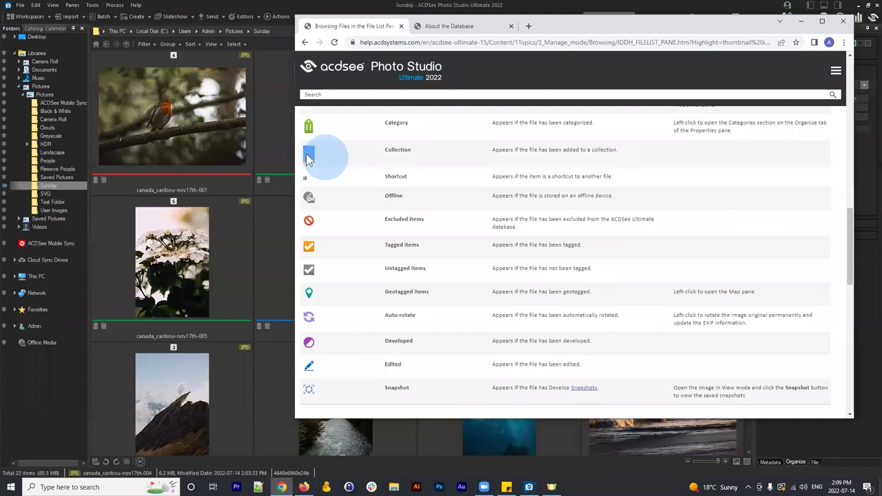
pyautogui.click(325, 154)
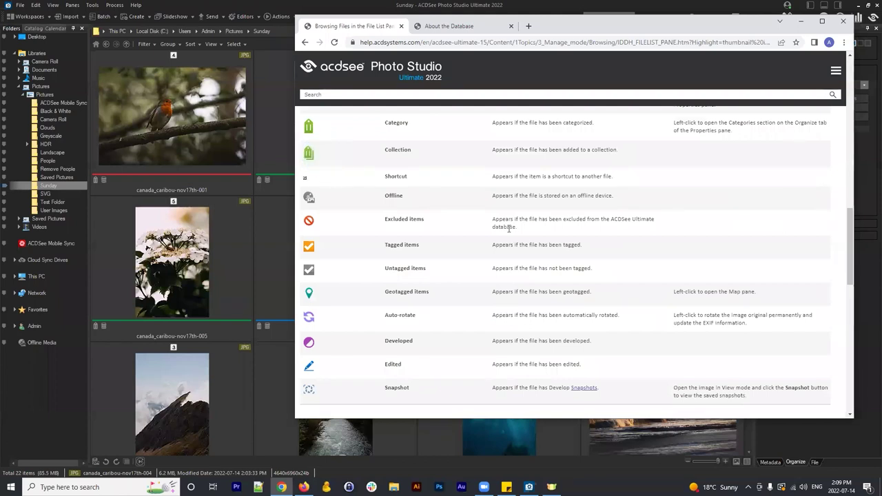
# Review the Overlay Icons entries from Excluded items to Snapshot, focusing on Tagged items and Untagged items.
pyautogui.scroll(-1, 405, 171)
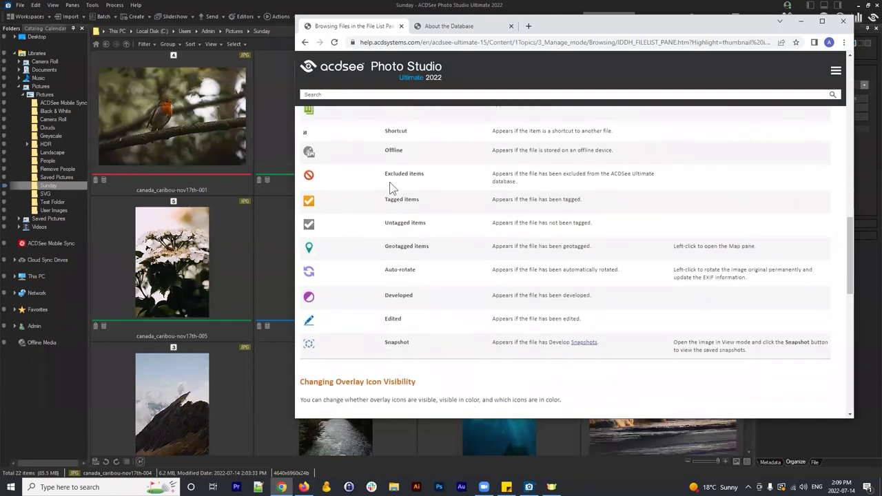
pyautogui.scroll(-1, 393, 173)
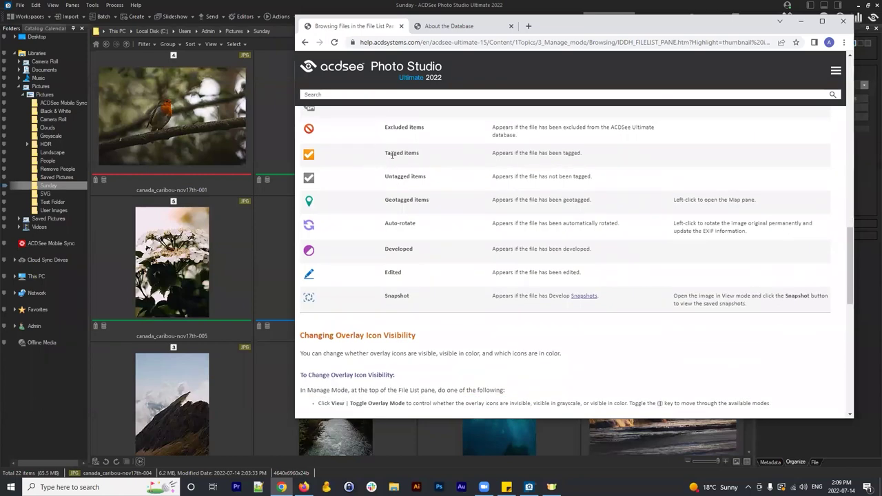
pyautogui.scroll(-1, 400, 178)
pyautogui.scroll(2, 414, 183)
pyautogui.scroll(-1, 428, 188)
pyautogui.scroll(-1, 445, 176)
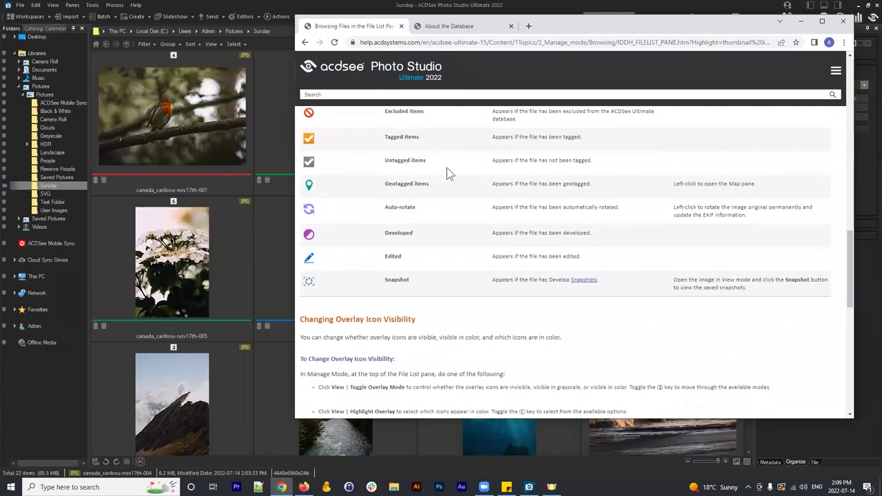
# Switch back to ACDSee and tag the images canada_caribou-nov17th-001, 002, 003 and 004 in the Sunday folder.
pyautogui.click(247, 181)
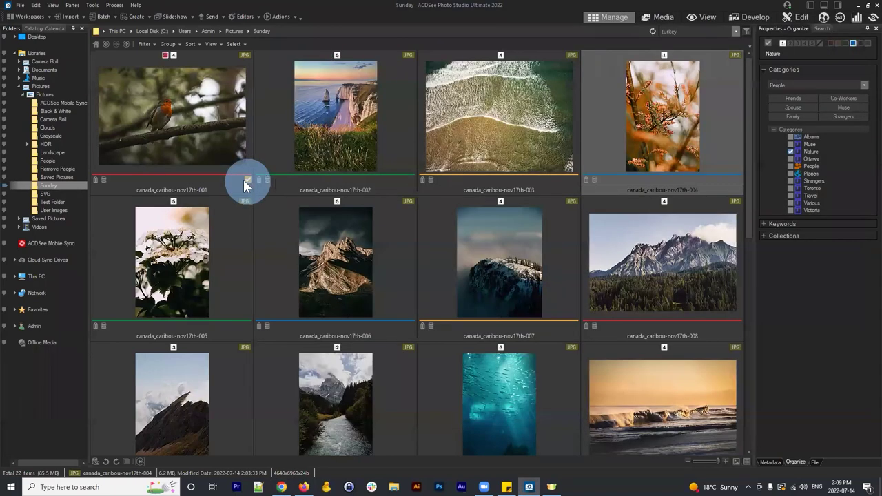
pyautogui.click(411, 178)
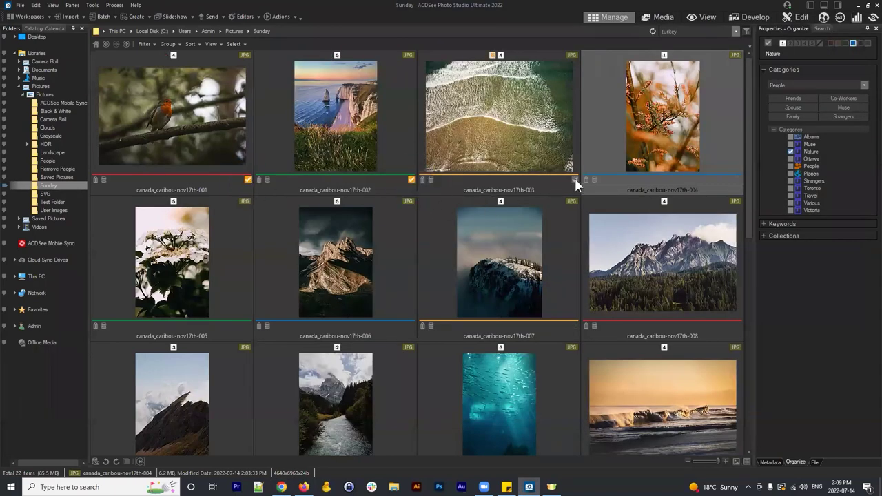
pyautogui.click(574, 179)
pyautogui.click(662, 131)
pyautogui.click(562, 108)
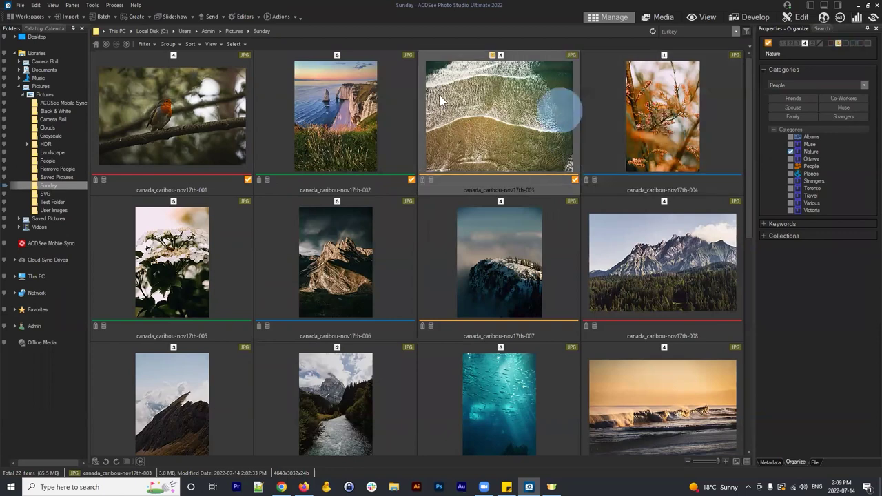
pyautogui.click(363, 119)
pyautogui.click(241, 120)
pyautogui.click(326, 120)
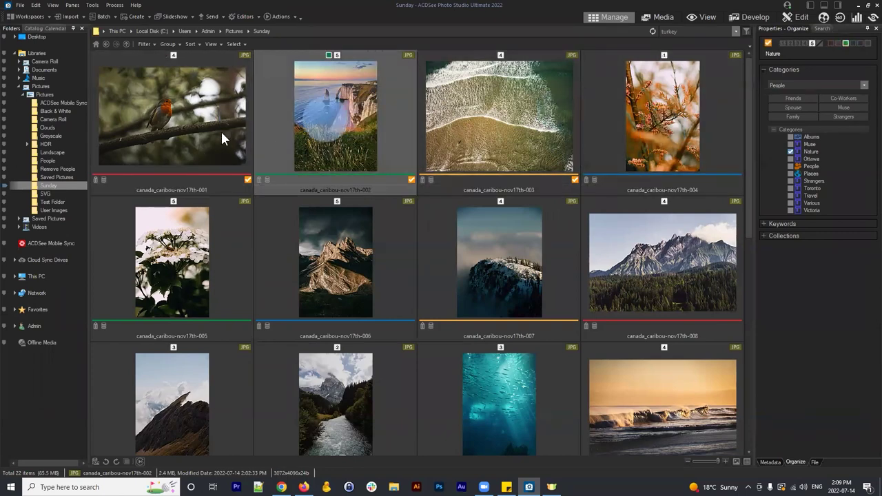
pyautogui.click(664, 135)
pyautogui.click(736, 180)
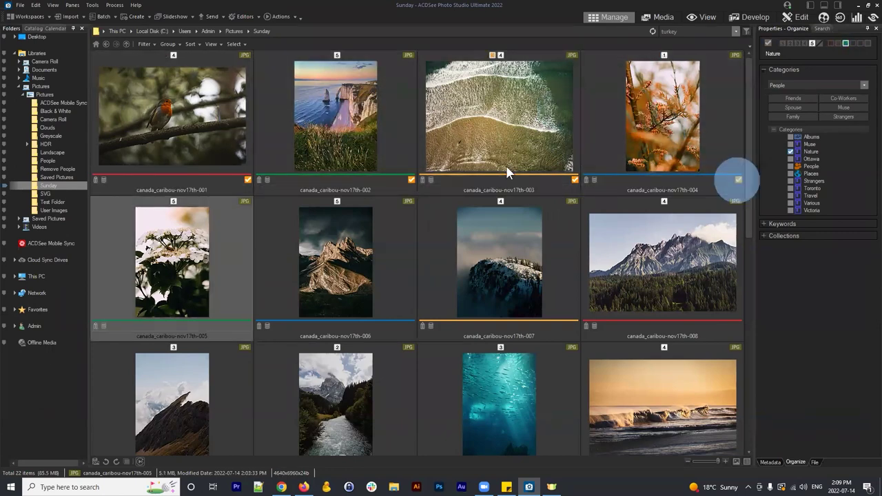
# Clear the tag on canada_caribou-nov17th-002 and tag the image again.
pyautogui.click(298, 109)
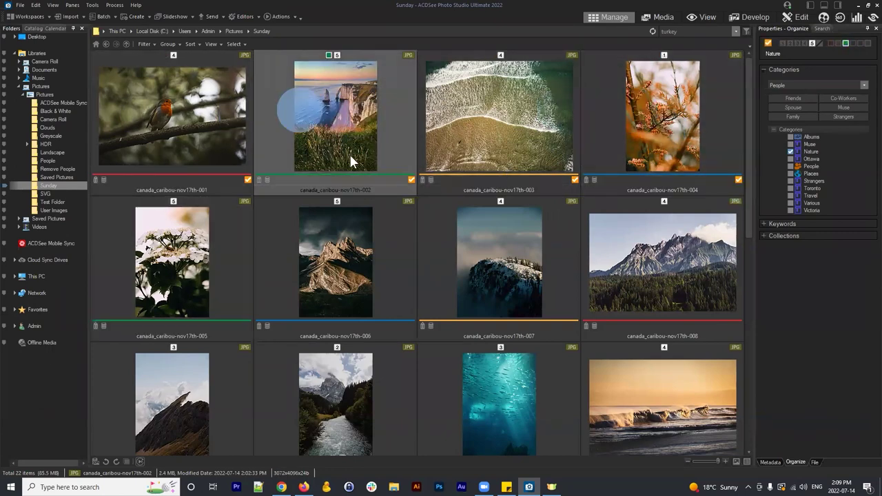
pyautogui.click(419, 184)
pyautogui.click(372, 126)
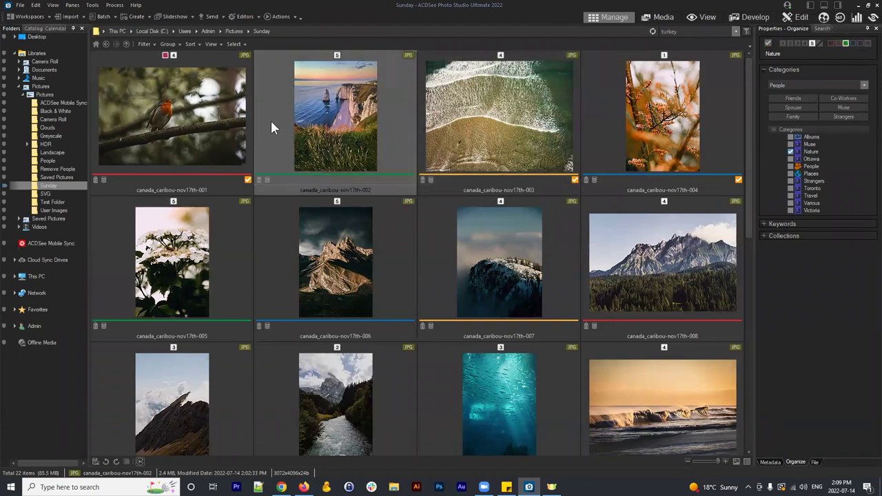
pyautogui.click(412, 180)
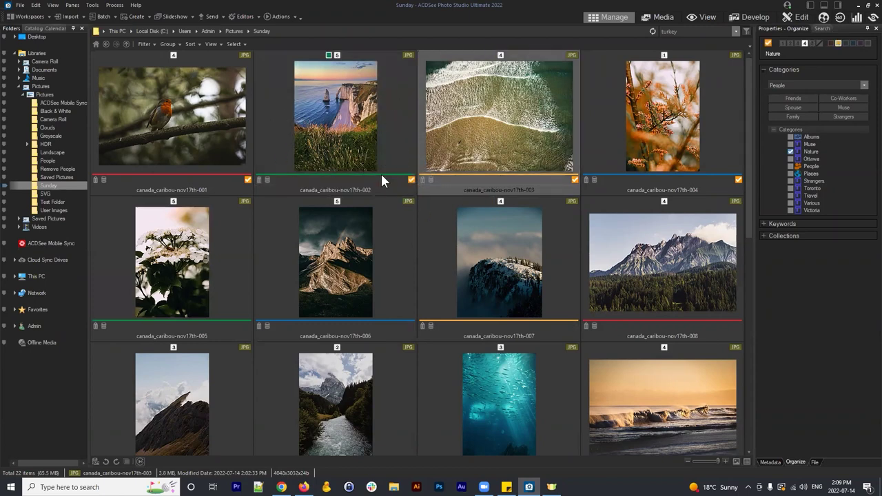
# Check the Untagged items entry on the Chrome help page, then return to ACDSee and select canada_caribou-nov17th-002.
pyautogui.click(282, 487)
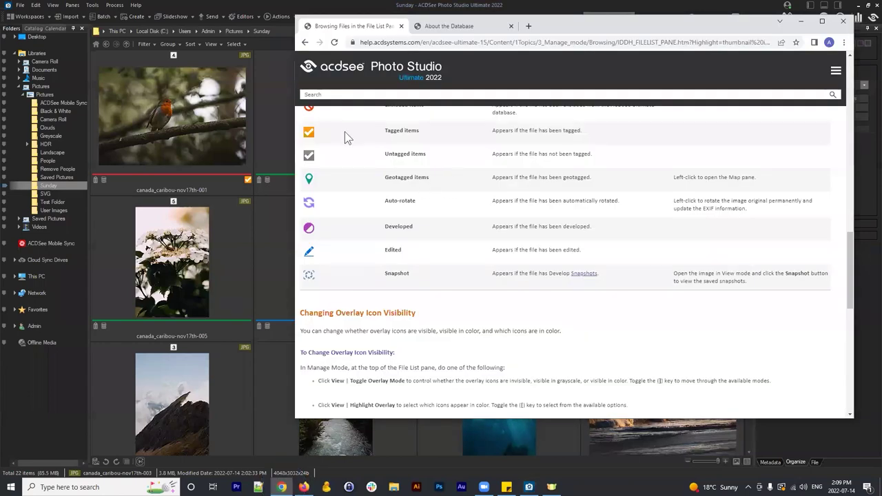
pyautogui.moveTo(371, 155); pyautogui.dragTo(449, 157)
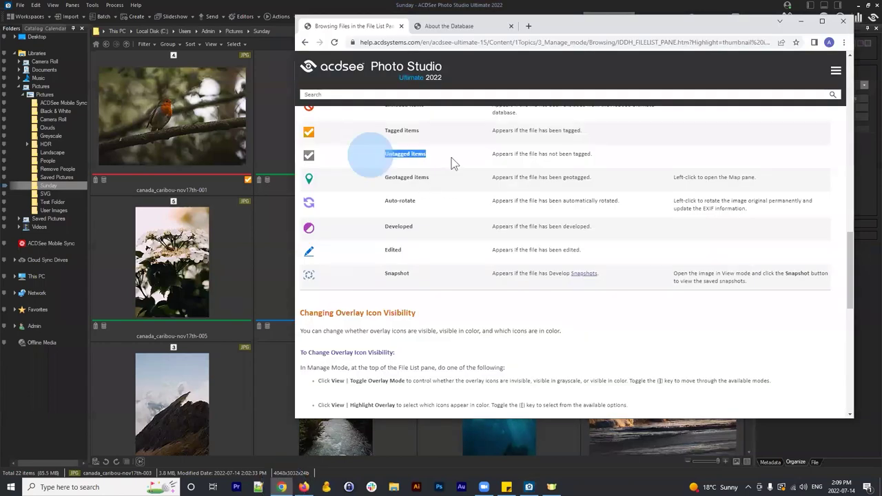
pyautogui.click(248, 181)
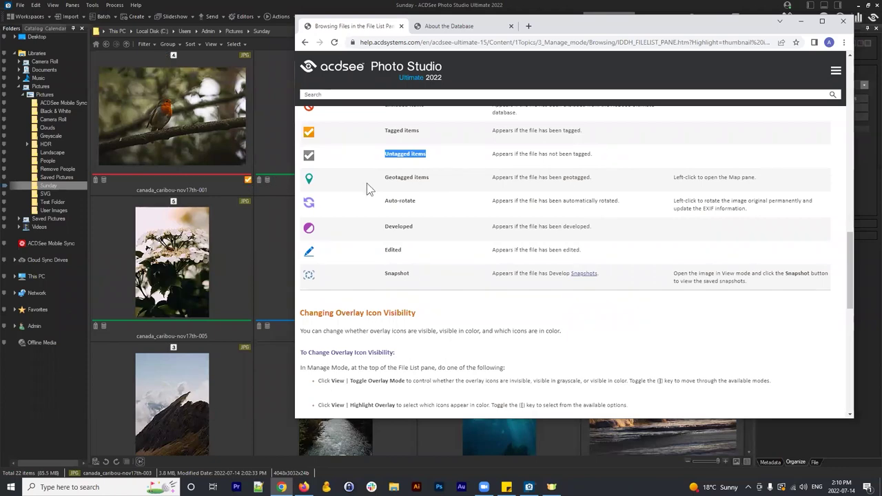
pyautogui.click(459, 175)
pyautogui.click(282, 102)
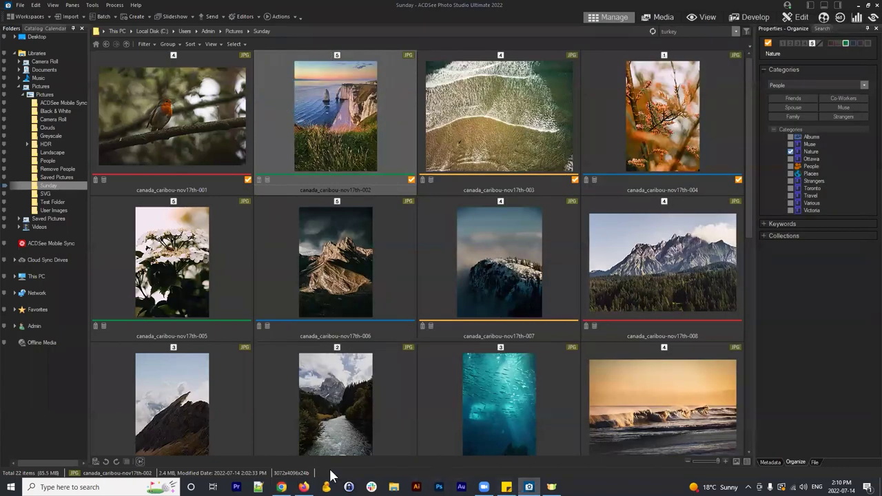
# Check the Geotagged items entry on the Chrome help page, then return to ACDSee with canada_caribou-nov17th-002 selected.
pyautogui.click(284, 485)
pyautogui.moveTo(581, 35); pyautogui.dragTo(577, 42)
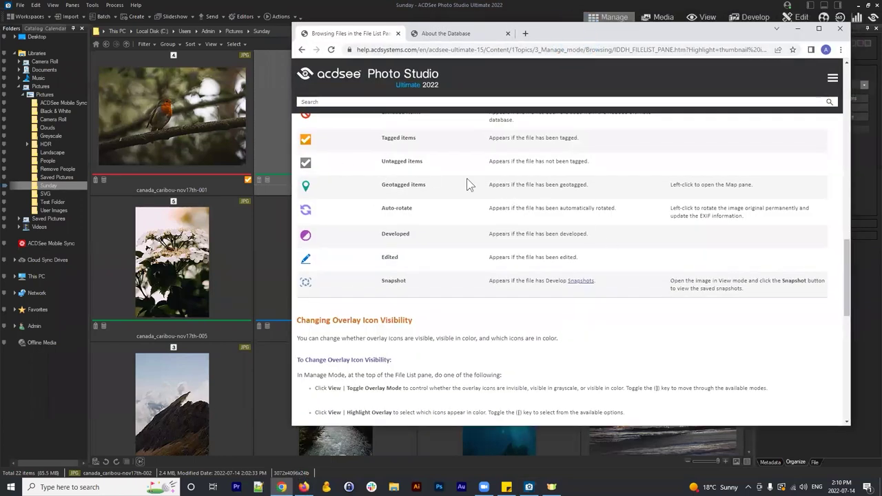
pyautogui.click(224, 141)
pyautogui.click(299, 139)
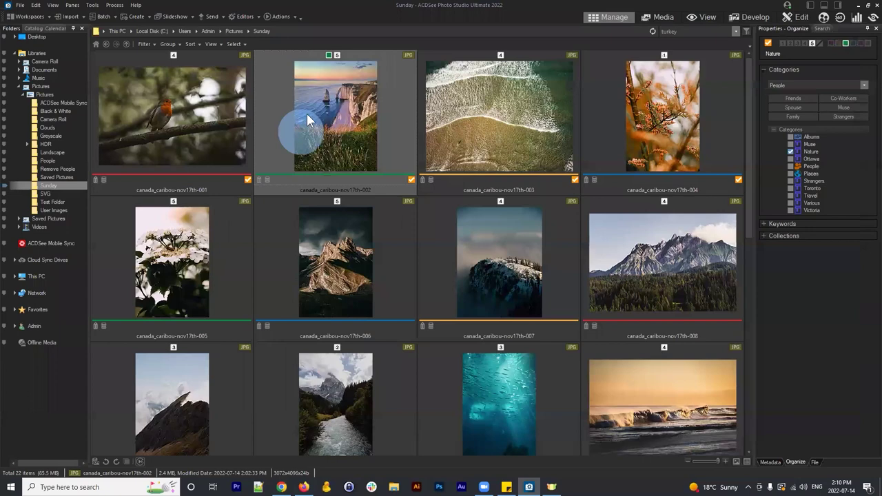
# Use Place on Map to geotag canada_caribou-nov17th-002 just southeast of Alexis Creek in British Columbia.
pyautogui.click(93, 5)
pyautogui.moveTo(140, 110)
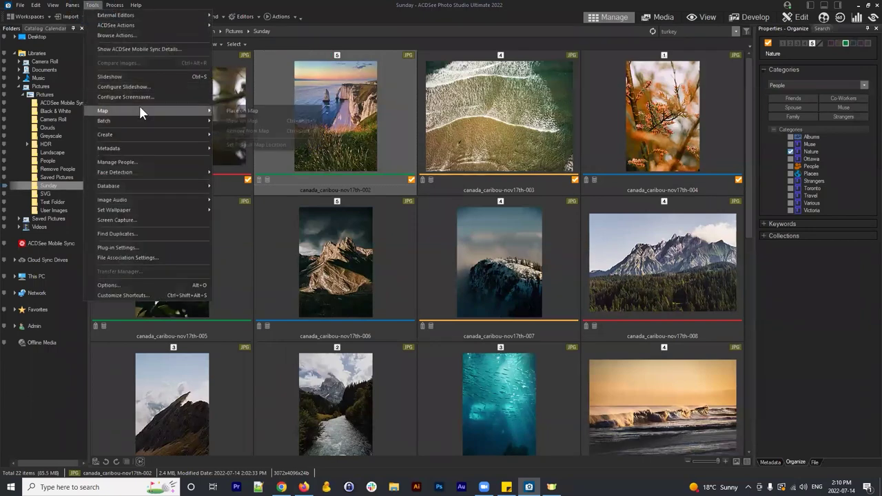
pyautogui.click(267, 110)
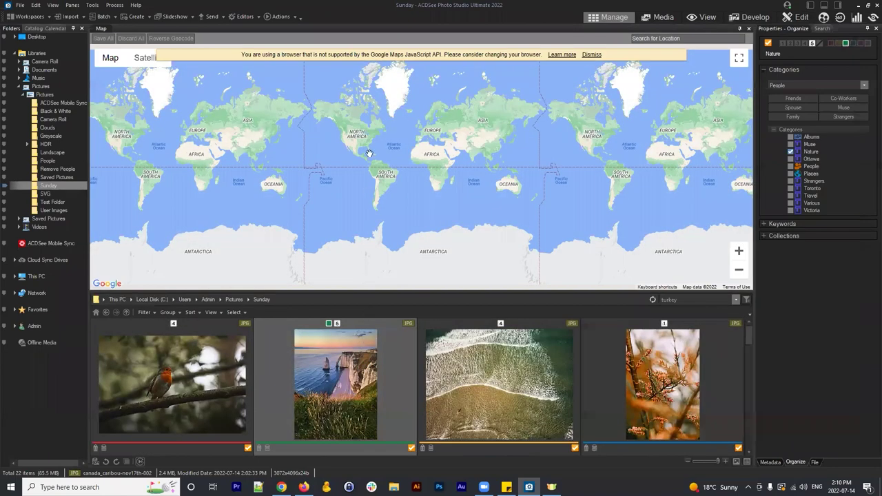
pyautogui.scroll(3, 283, 140)
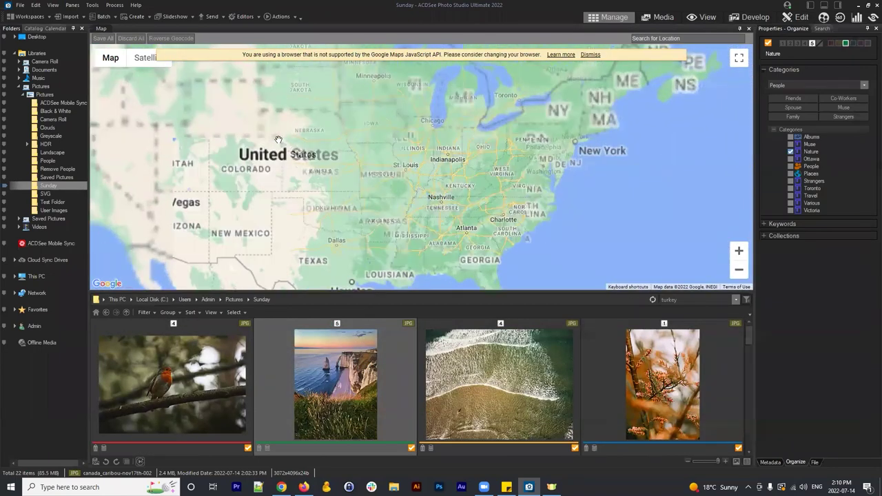
pyautogui.moveTo(278, 140); pyautogui.dragTo(497, 231)
pyautogui.scroll(2, 449, 246)
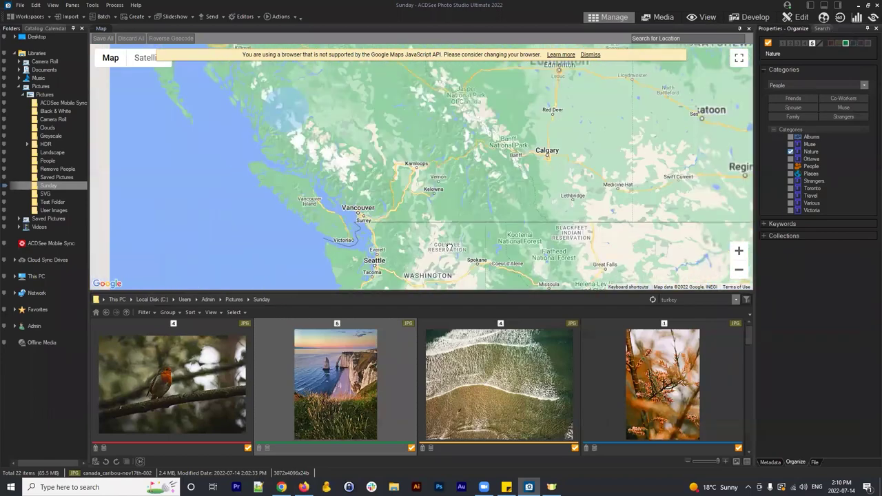
pyautogui.scroll(2, 324, 138)
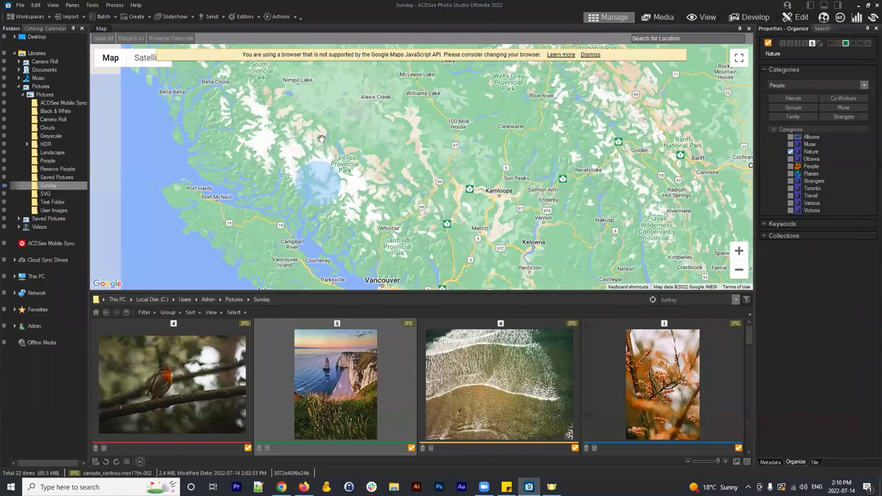
pyautogui.moveTo(326, 148); pyautogui.dragTo(333, 172)
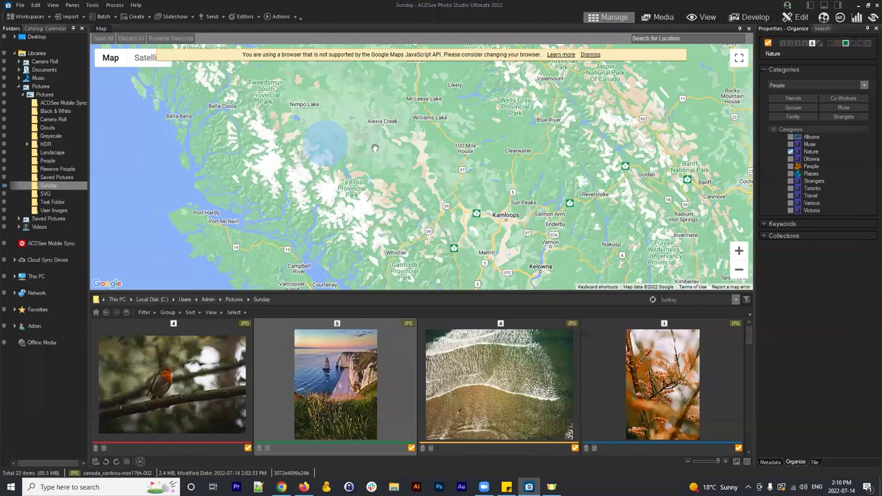
pyautogui.moveTo(380, 156); pyautogui.dragTo(393, 184)
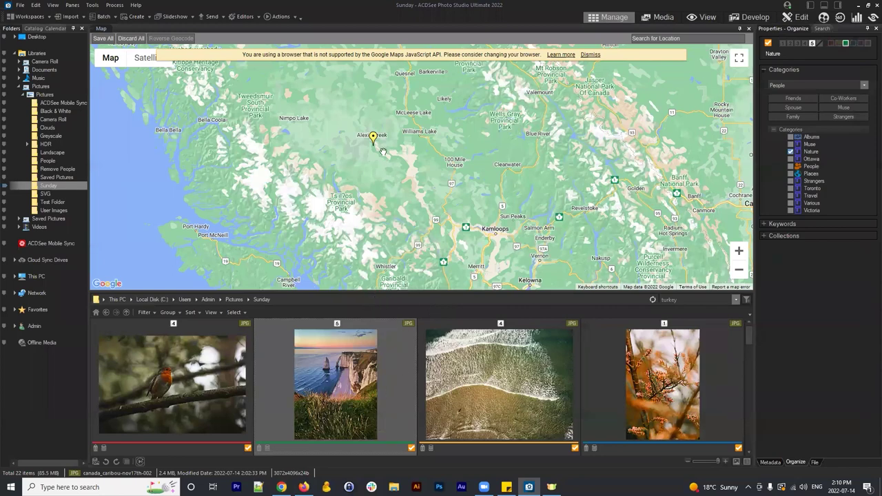
pyautogui.moveTo(375, 148); pyautogui.dragTo(381, 155)
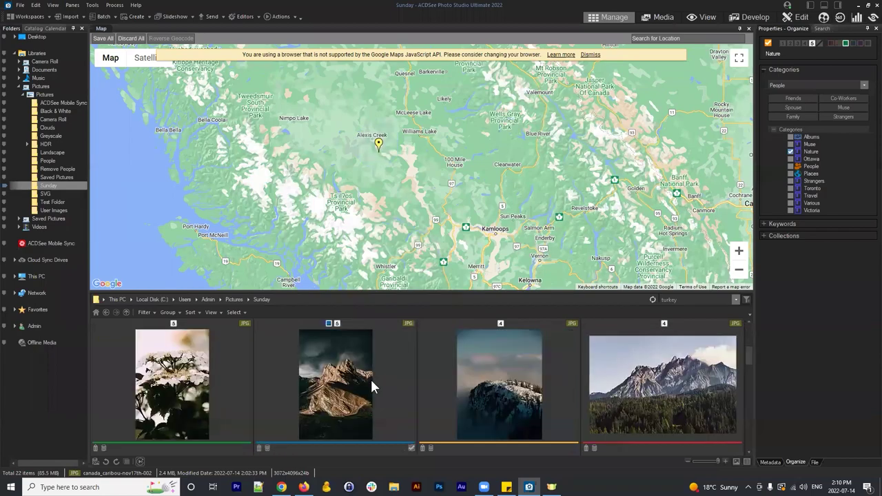
# Save the new map location of canada_caribou-nov17th-002.
pyautogui.click(332, 375)
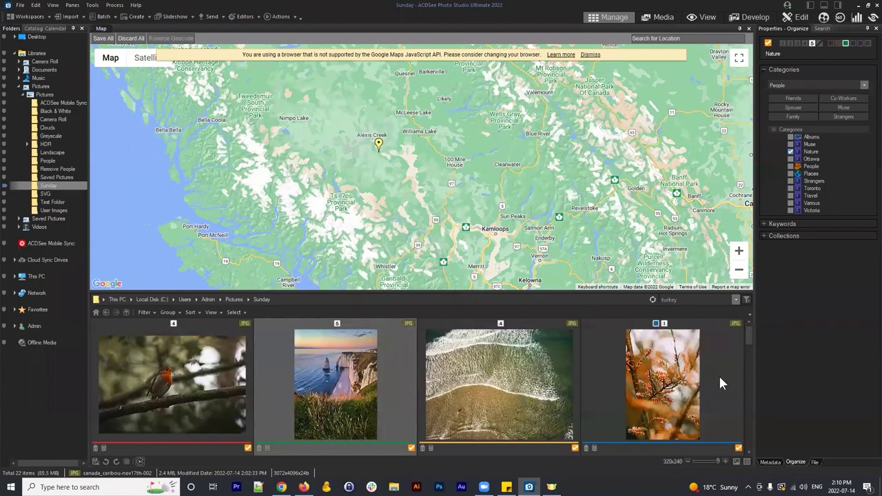
pyautogui.scroll(-1, 261, 179)
pyautogui.scroll(1, 262, 179)
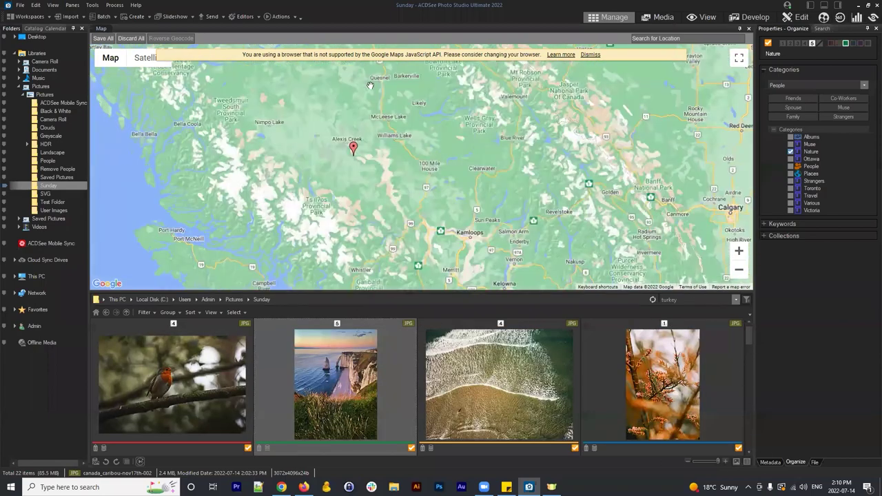
pyautogui.click(105, 40)
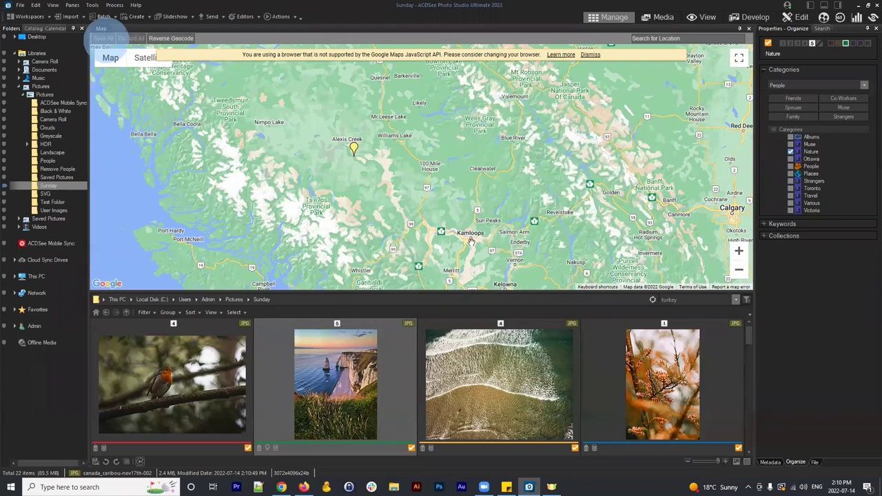
# Geotag canada_caribou-nov17th-003 near 100 Mile House, 004 southeast of Alexis Creek and 001 northeast of Nimpo Lake, saving all locations.
pyautogui.moveTo(508, 403); pyautogui.dragTo(426, 148)
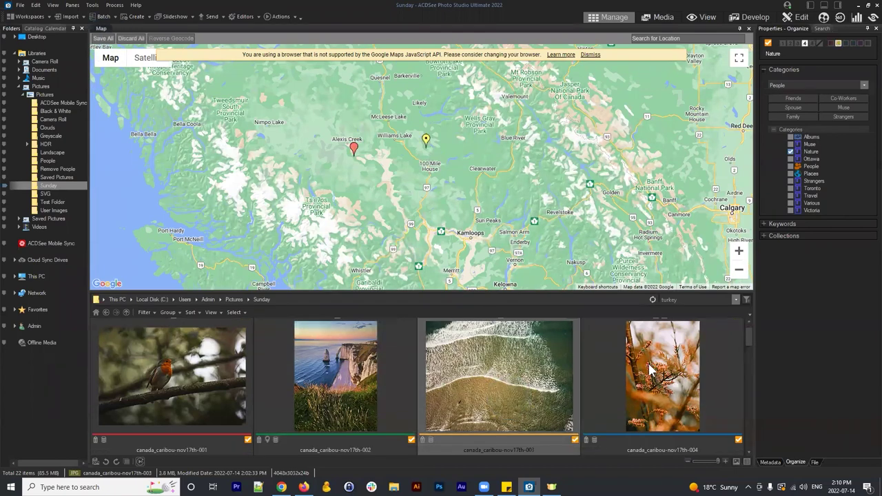
pyautogui.moveTo(662, 386); pyautogui.dragTo(383, 169)
pyautogui.moveTo(158, 385); pyautogui.dragTo(311, 108)
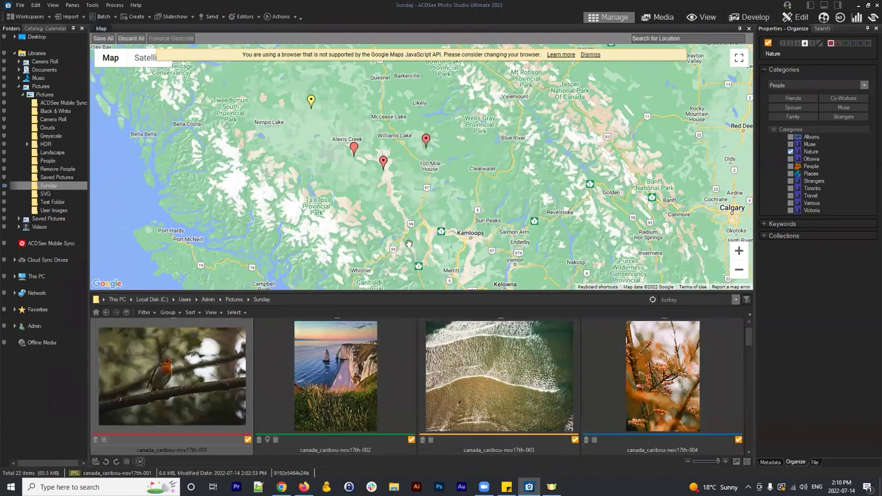
pyautogui.click(104, 38)
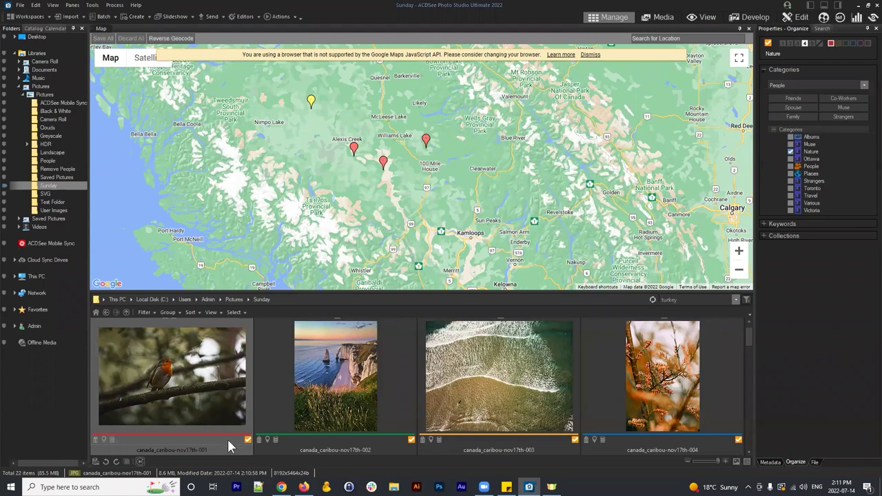
# Examine the geotag overlay icons and map pins of canada_caribou-nov17th-002, 003 and 004.
pyautogui.click(268, 439)
pyautogui.click(435, 446)
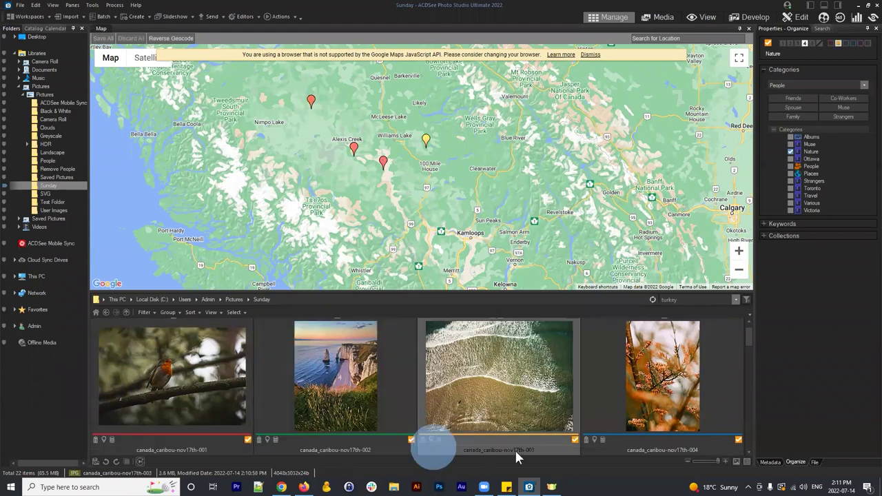
pyautogui.click(591, 446)
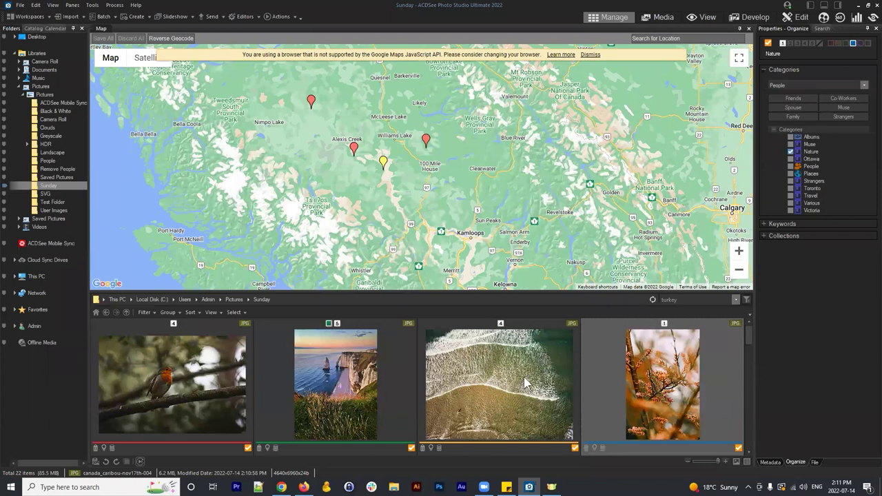
pyautogui.rightClick(461, 389)
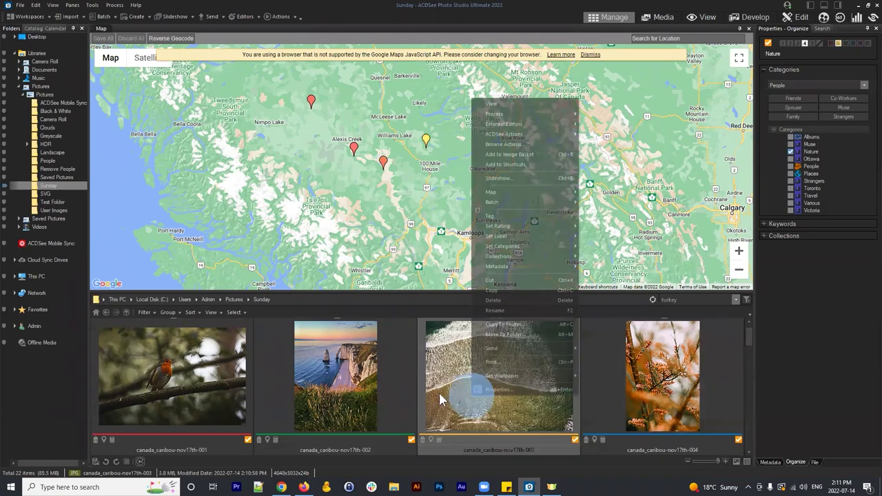
pyautogui.click(445, 442)
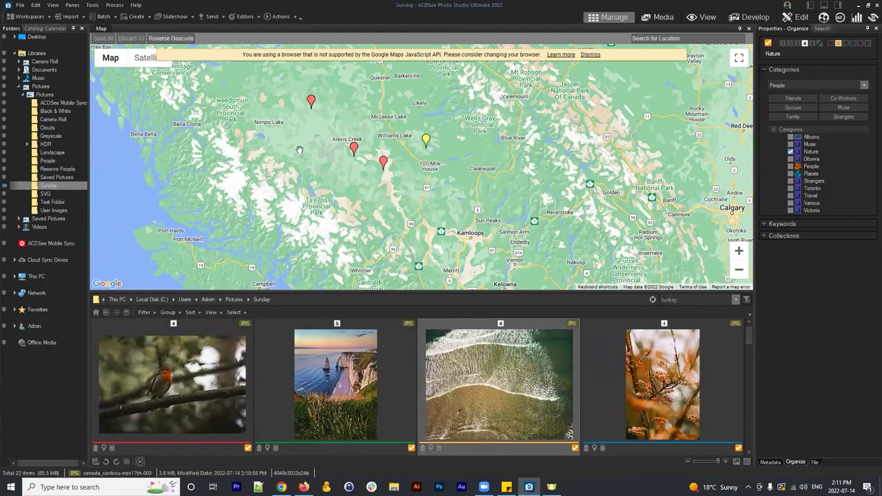
# Hide the Map pane and select canada_caribou-nov17th-002 in the Sunday folder.
pyautogui.click(73, 5)
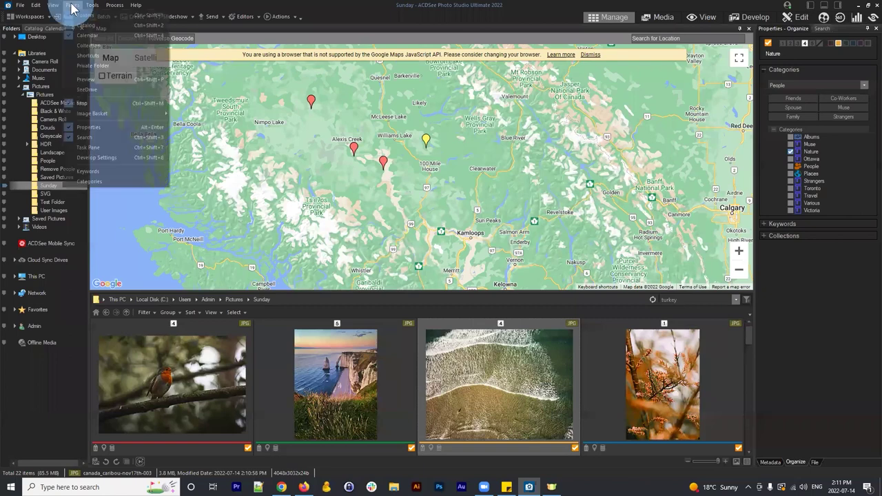
pyautogui.click(82, 103)
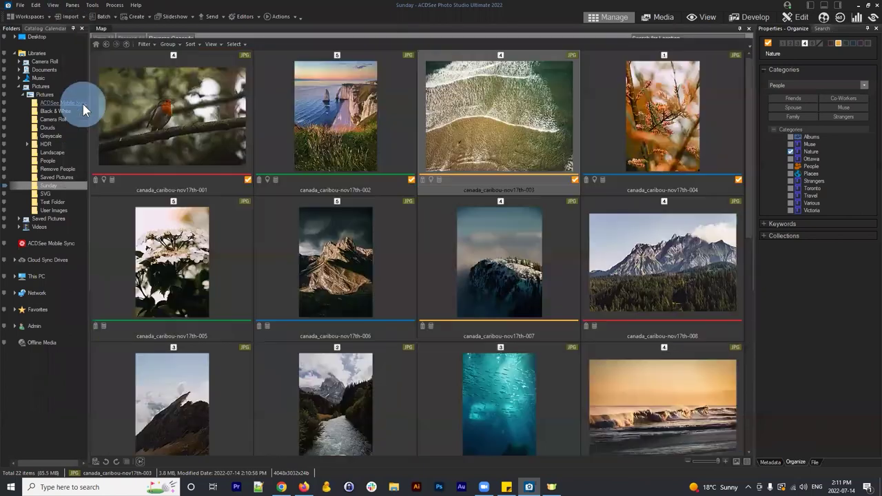
pyautogui.click(376, 111)
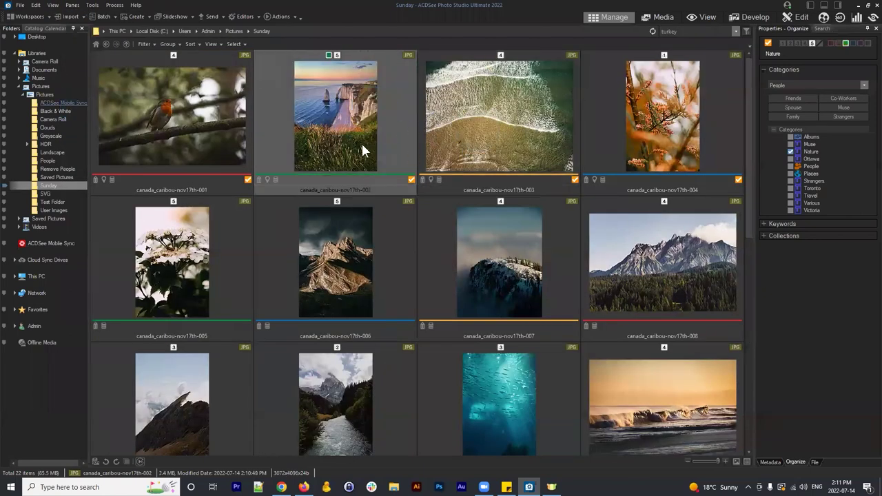
# Switch to the Chrome help page, move its window aside to uncover the thumbnails, and read the Auto-rotate entry.
pyautogui.click(282, 487)
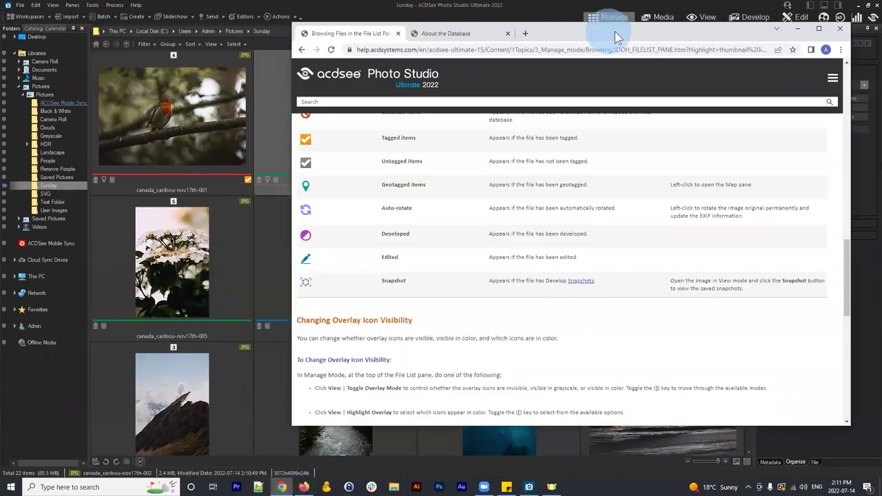
pyautogui.moveTo(615, 31); pyautogui.dragTo(750, 18)
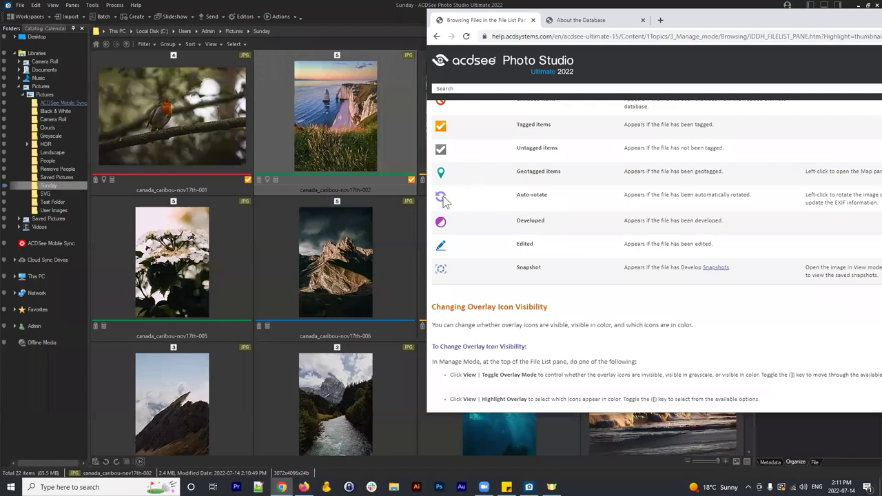
pyautogui.click(564, 204)
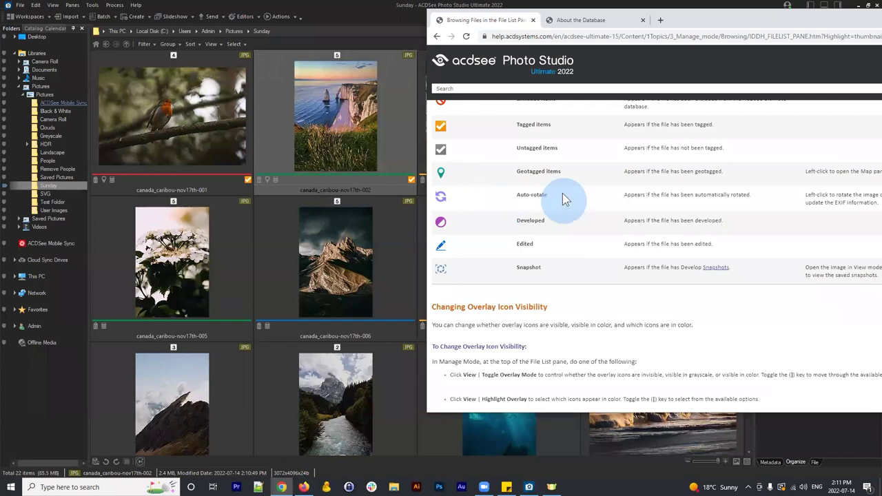
# Examine the Auto-rotate overlay icon entry on the help page and return to ACDSee's thumbnails.
pyautogui.click(516, 200)
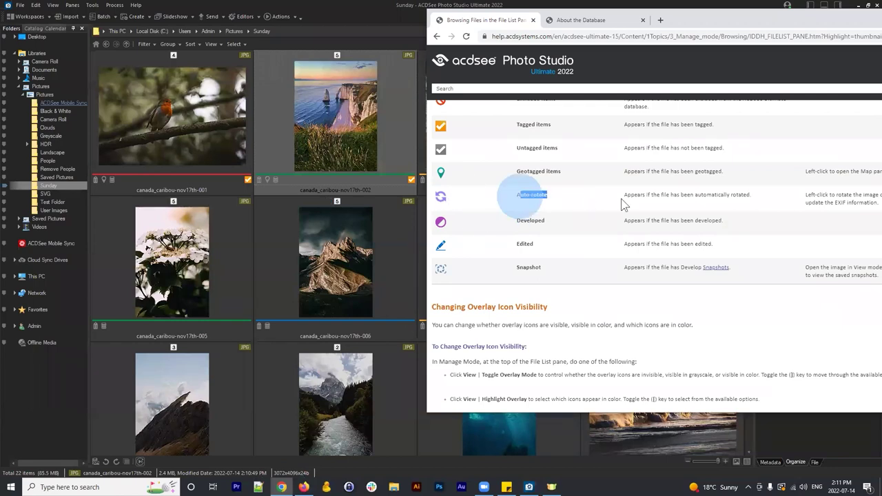
pyautogui.click(593, 194)
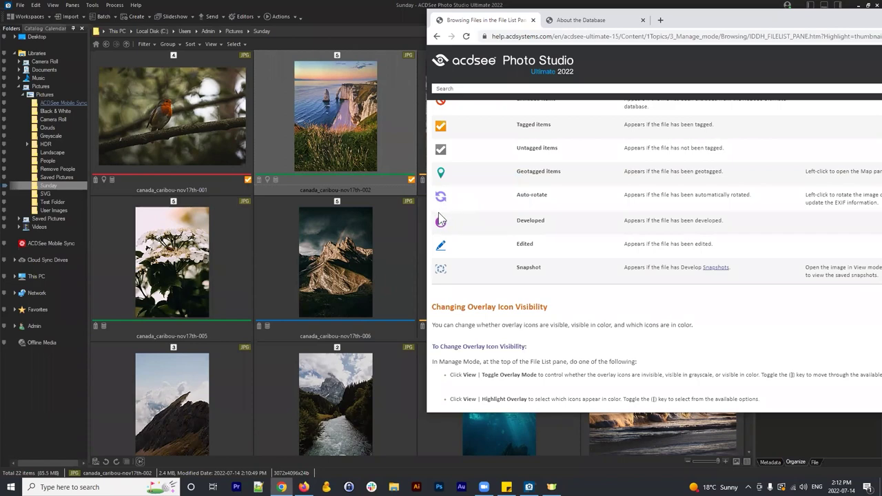
pyautogui.click(280, 180)
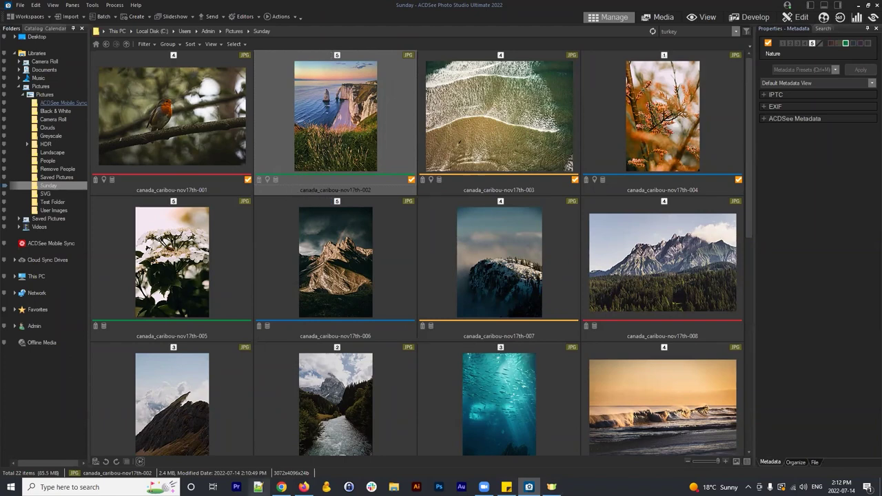
# Switch back to the browser help page and examine the Developed overlay icon entry.
pyautogui.click(282, 487)
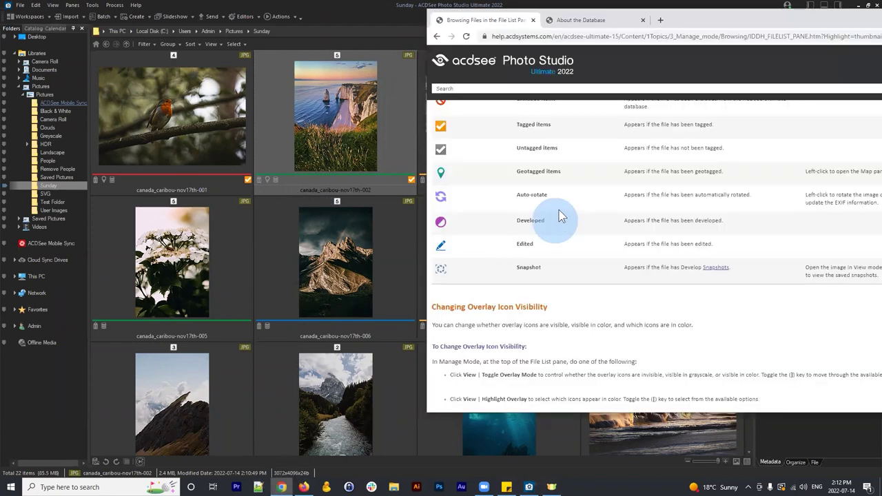
pyautogui.scroll(-1, 559, 217)
pyautogui.moveTo(522, 174); pyautogui.dragTo(565, 176)
pyautogui.click(569, 177)
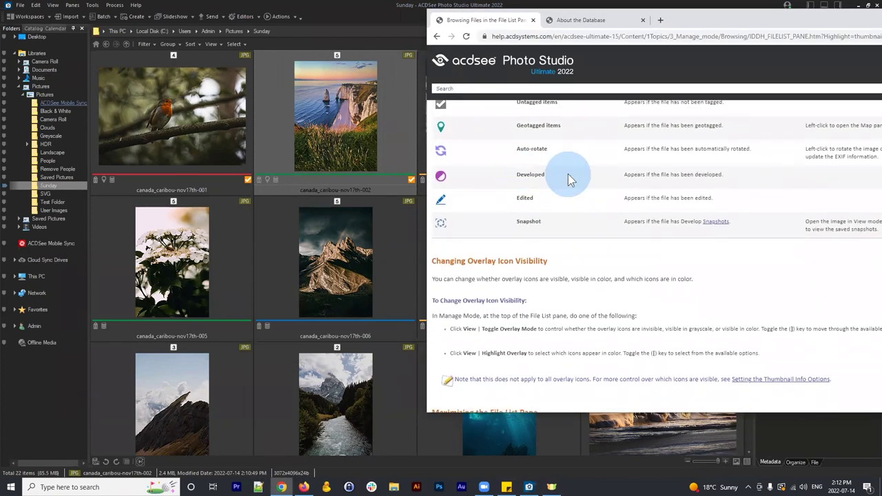
pyautogui.doubleClick(441, 176)
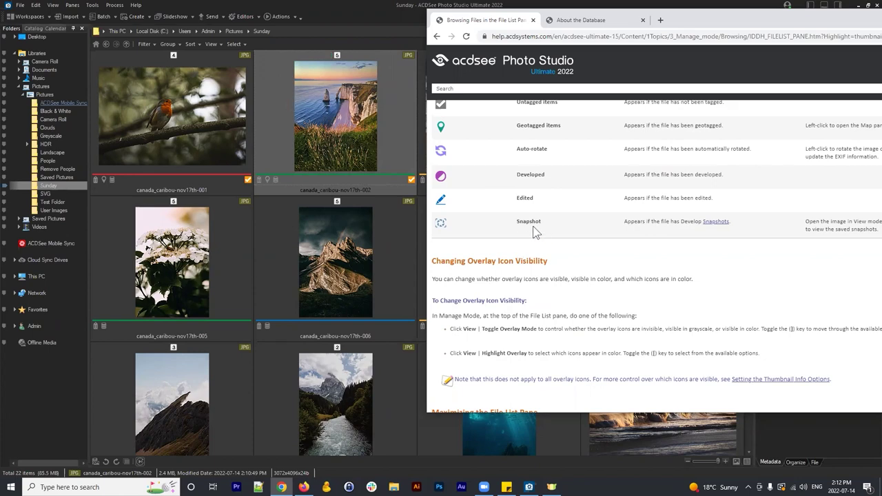
pyautogui.scroll(-1, 535, 228)
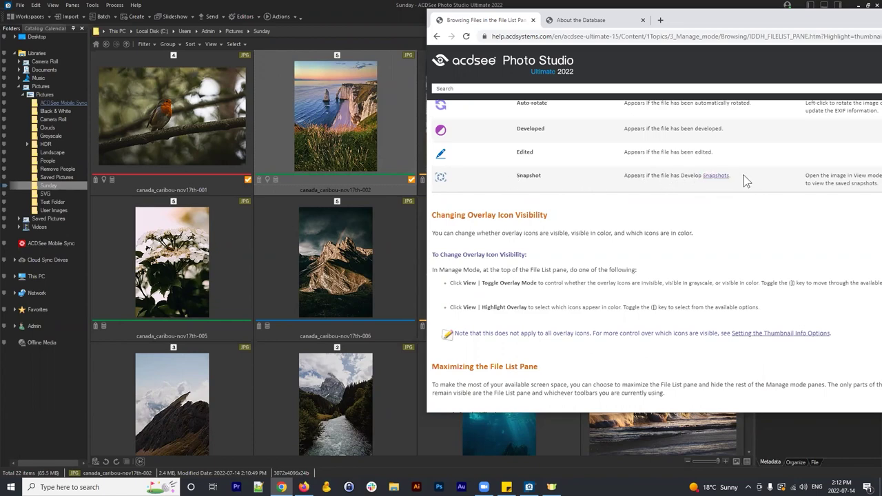
# Compare the Developed, Edited and Snapshot overlay icon entries, minimize the browser and return to ACDSee.
pyautogui.scroll(1, 560, 188)
pyautogui.scroll(1, 560, 188)
pyautogui.scroll(-1, 571, 203)
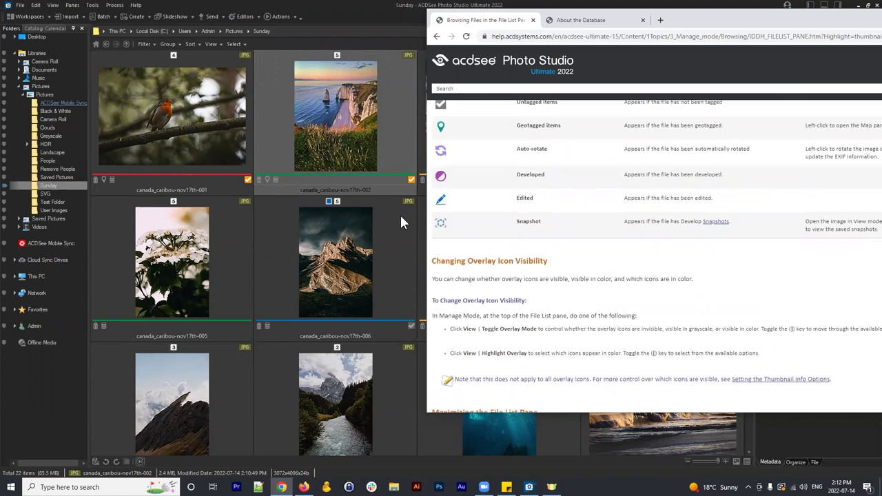
pyautogui.tripleClick(473, 178)
pyautogui.tripleClick(495, 196)
pyautogui.tripleClick(569, 224)
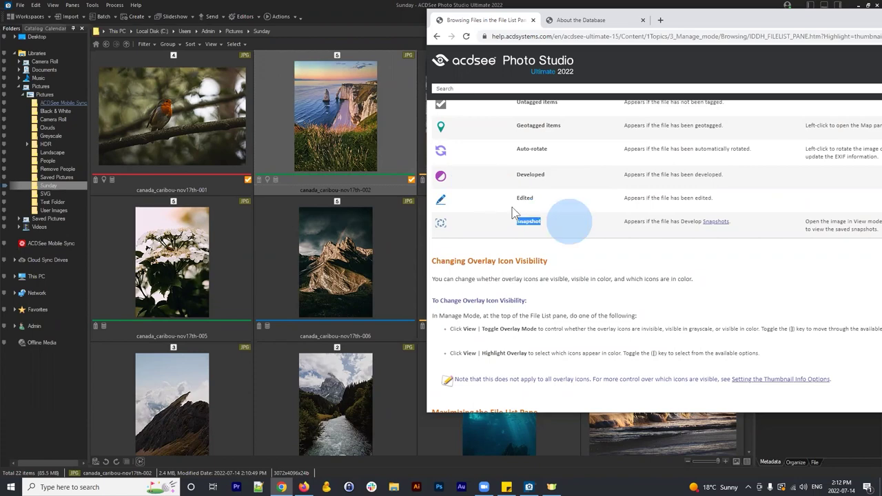
pyautogui.doubleClick(764, 19)
pyautogui.click(622, 45)
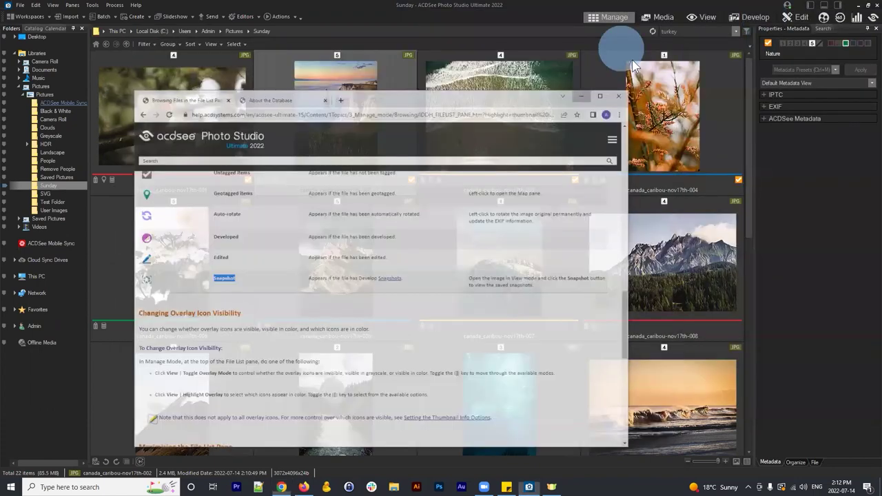
pyautogui.click(357, 107)
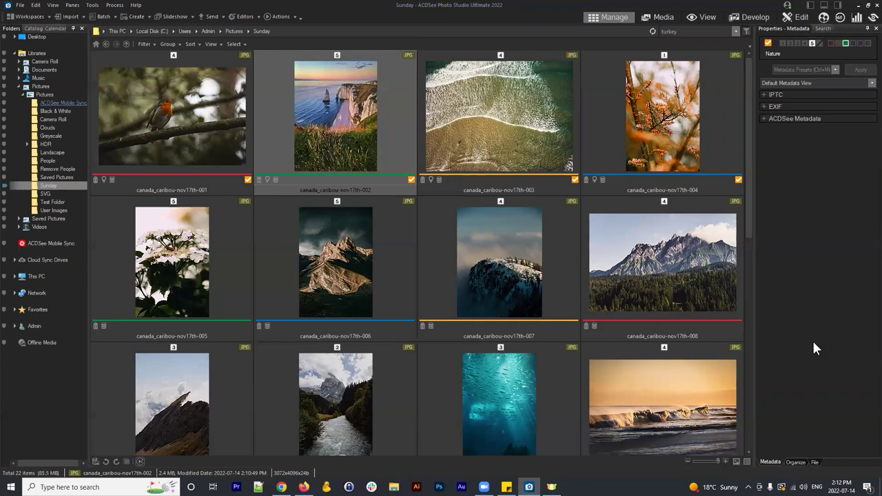
pyautogui.click(282, 487)
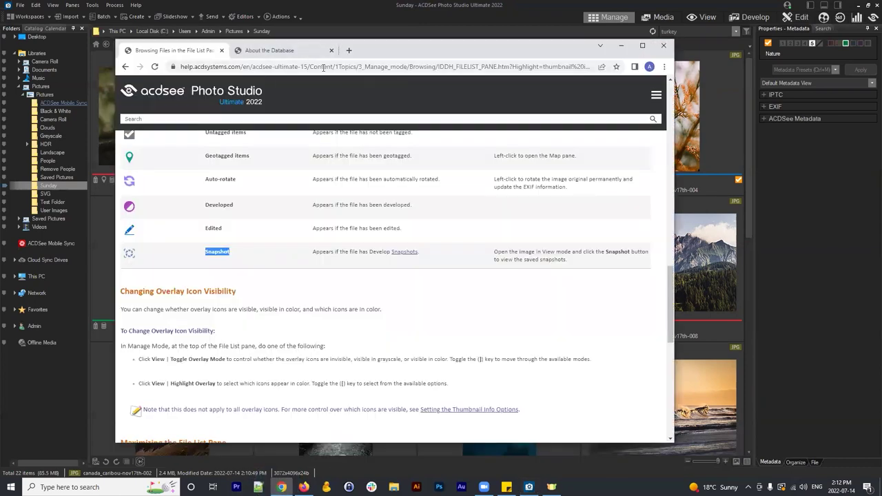
pyautogui.click(323, 67)
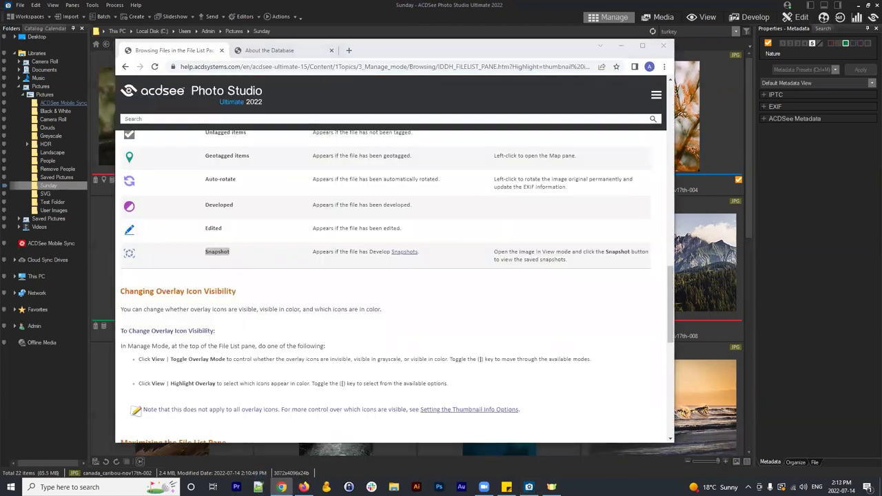
pyautogui.click(610, 47)
pyautogui.click(349, 140)
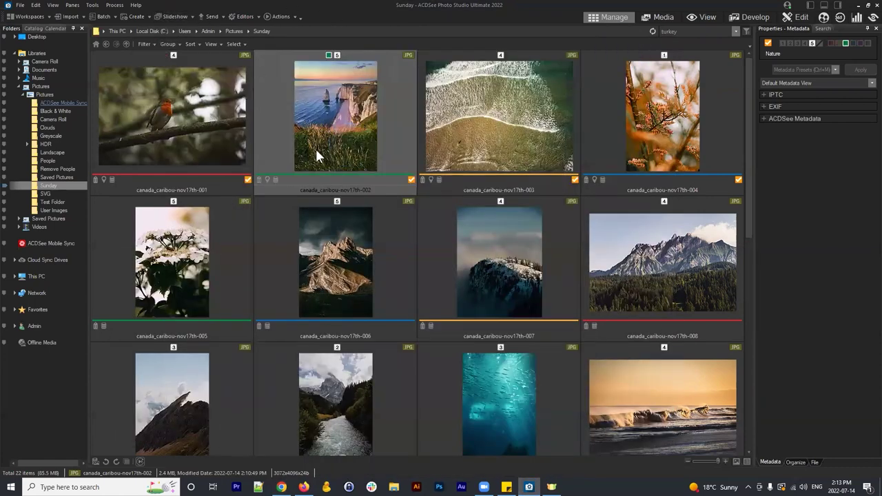
# Open ACDSee's online help contents in the browser and search them for "database".
pyautogui.click(134, 6)
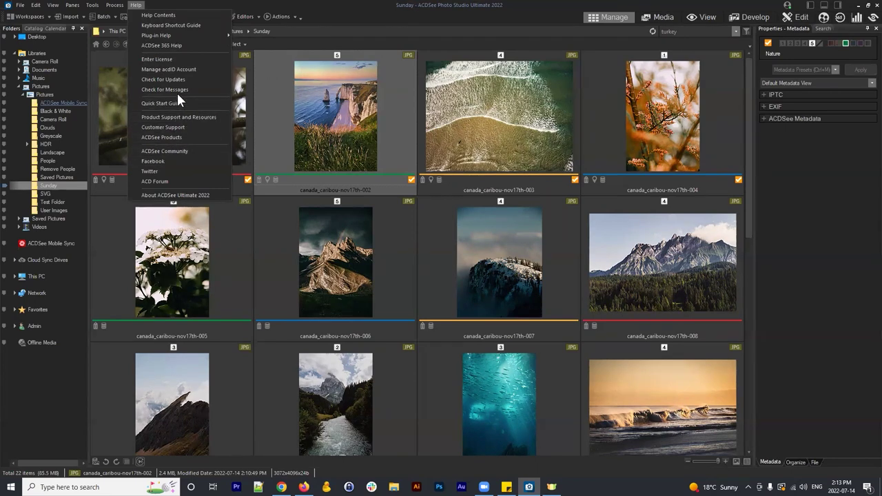
pyautogui.click(170, 16)
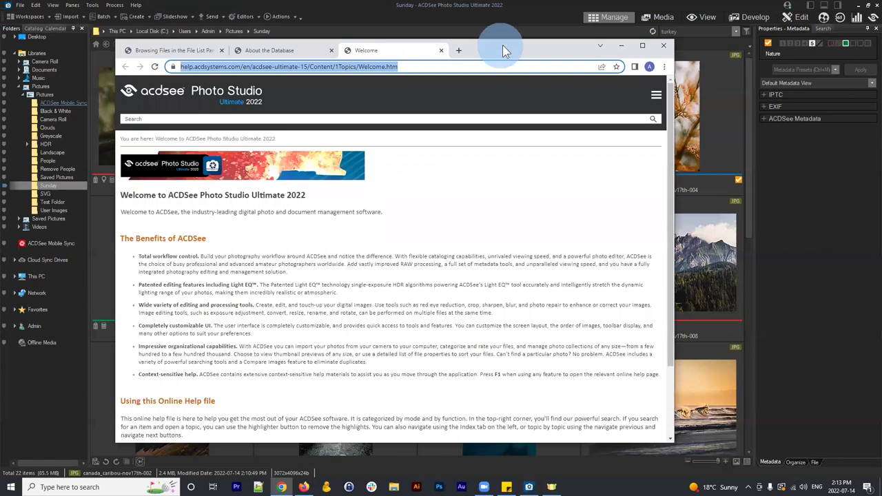
pyautogui.moveTo(503, 45); pyautogui.dragTo(537, 33)
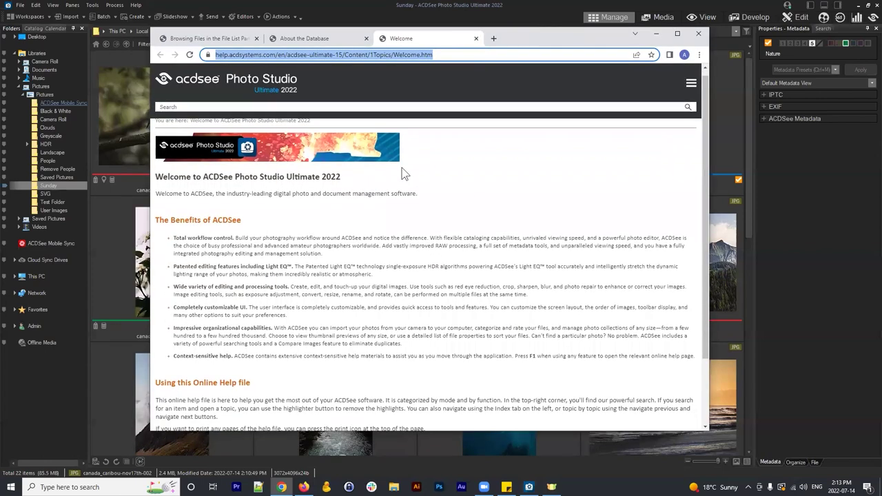
pyautogui.click(225, 107)
pyautogui.write('database')
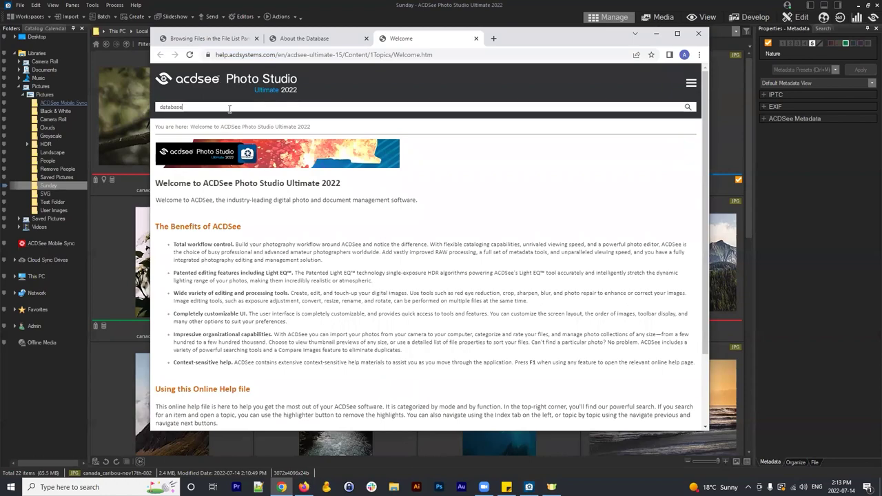
pyautogui.press('Return')
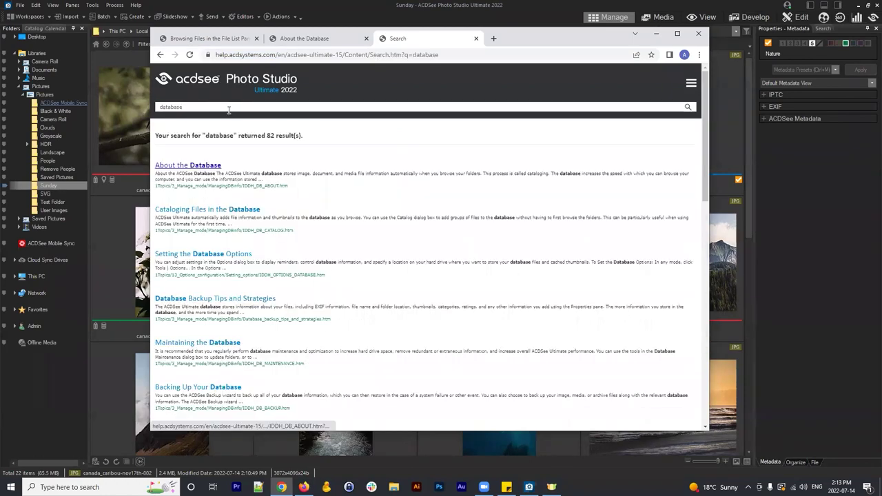
# Open the About the Database help topic and examine what information the database stores and how metadata is embedded.
pyautogui.click(197, 166)
pyautogui.scroll(-3, 386, 204)
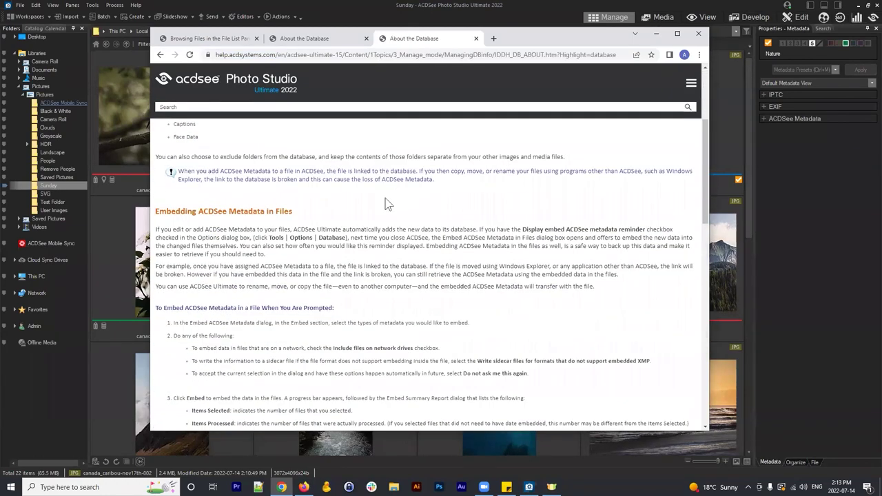
pyautogui.scroll(-5, 386, 203)
pyautogui.scroll(10, 344, 228)
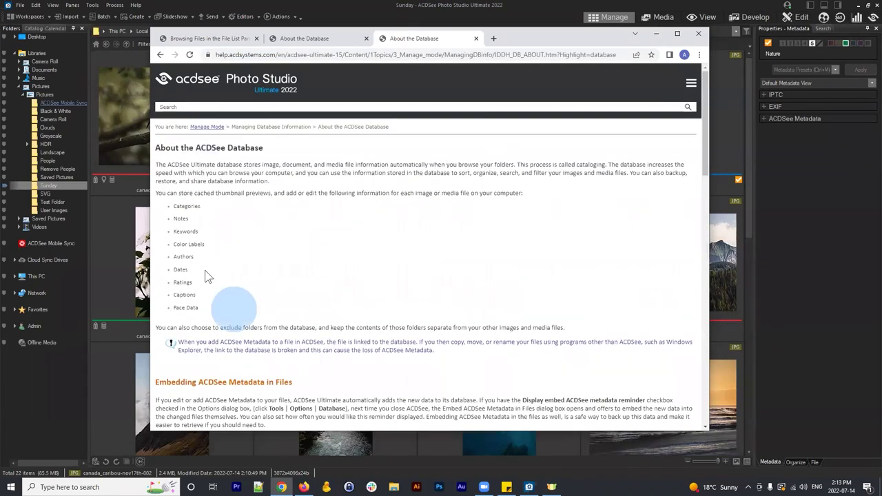
pyautogui.moveTo(207, 276); pyautogui.dragTo(157, 165)
pyautogui.click(221, 176)
pyautogui.click(201, 107)
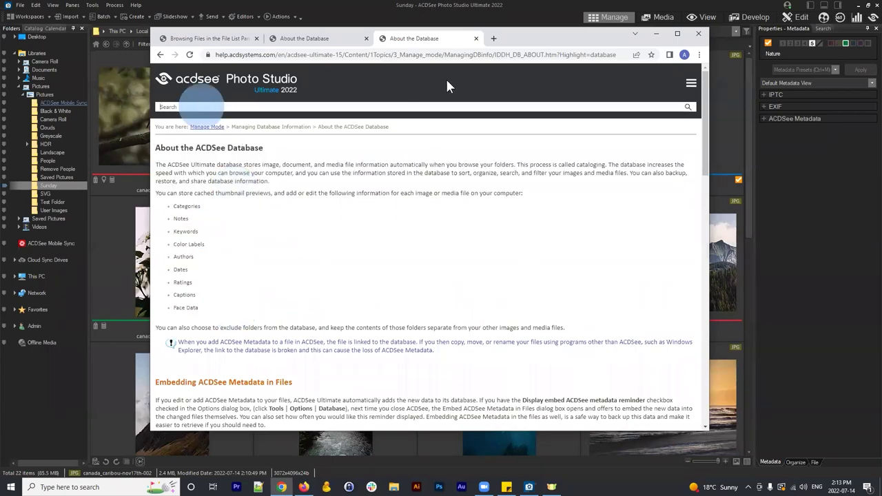
# Close the duplicate About the Database browser tab, minimize the browser and return to ACDSee.
pyautogui.click(476, 38)
pyautogui.scroll(3, 384, 215)
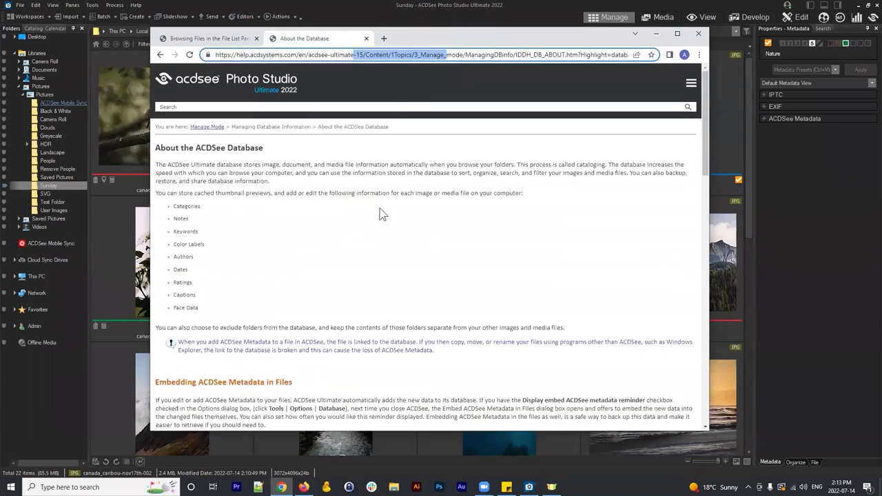
pyautogui.click(457, 200)
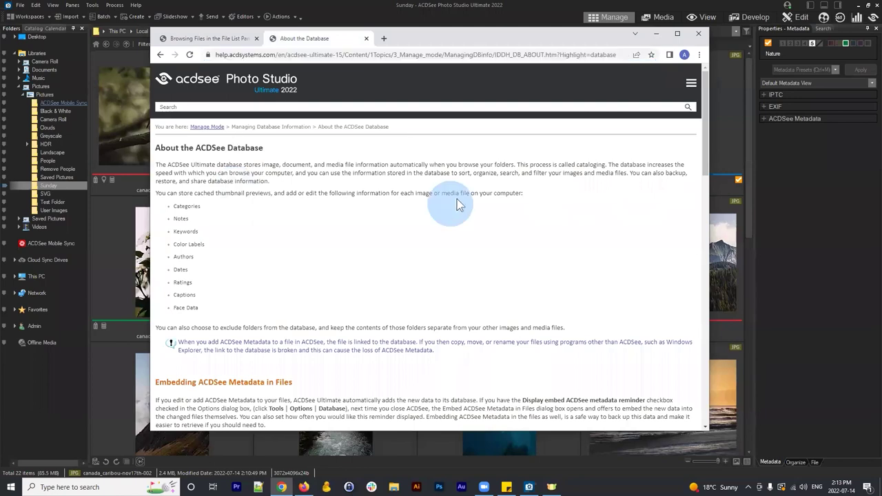
pyautogui.click(656, 33)
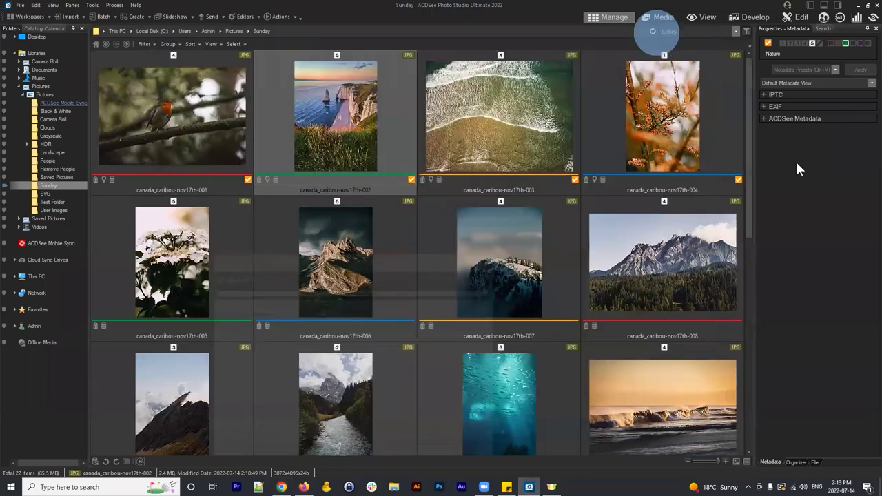
pyautogui.click(800, 164)
pyautogui.click(371, 99)
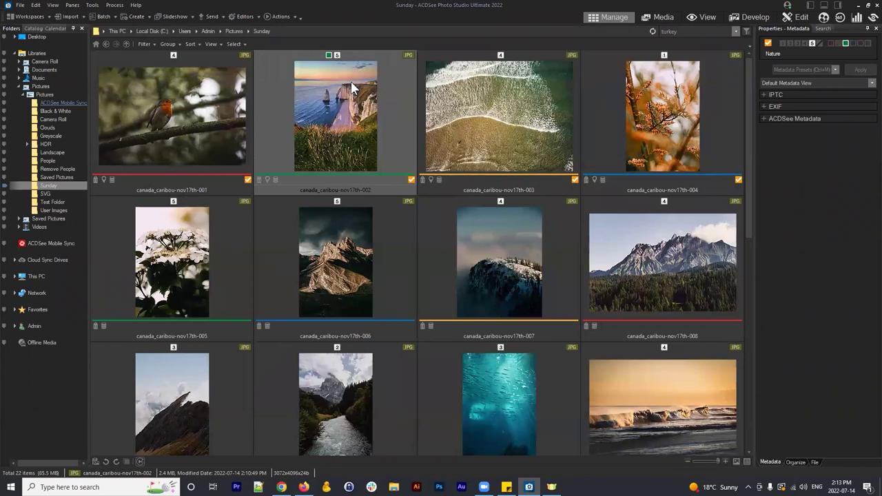
# Select all photos in the Sunday folder, from canada_caribou-nov17th-001 through the last one.
pyautogui.click(228, 83)
pyautogui.scroll(-7, 306, 171)
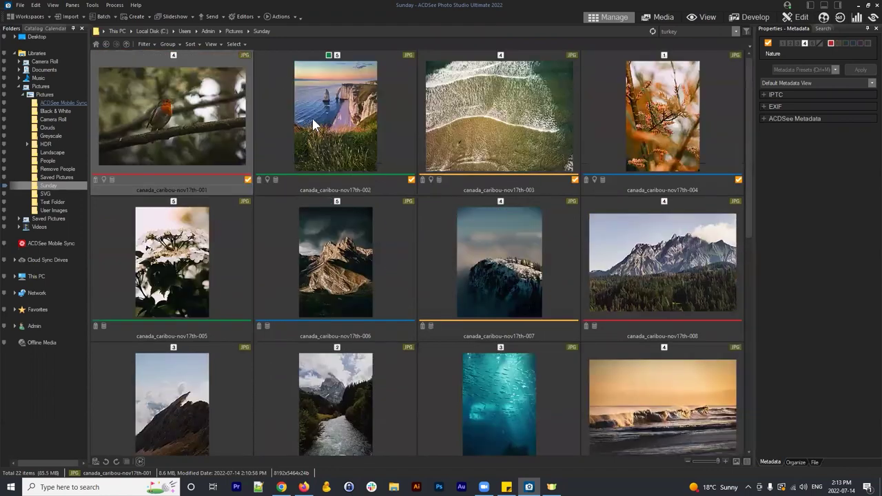
pyautogui.keyDown('shift'); pyautogui.click(351, 362); pyautogui.keyUp('shift')
pyautogui.scroll(7, 468, 365)
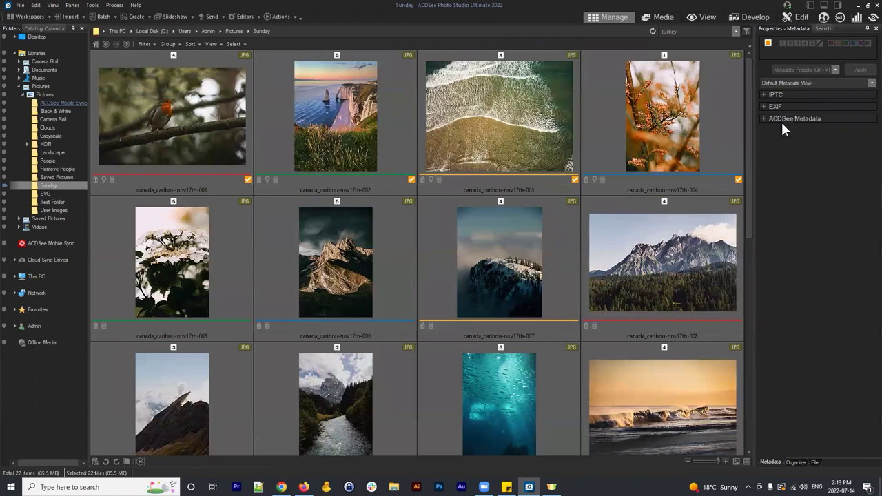
# Create a sub-category named Caribou within the Nature category for the selected Sunday folder photos.
pyautogui.click(796, 462)
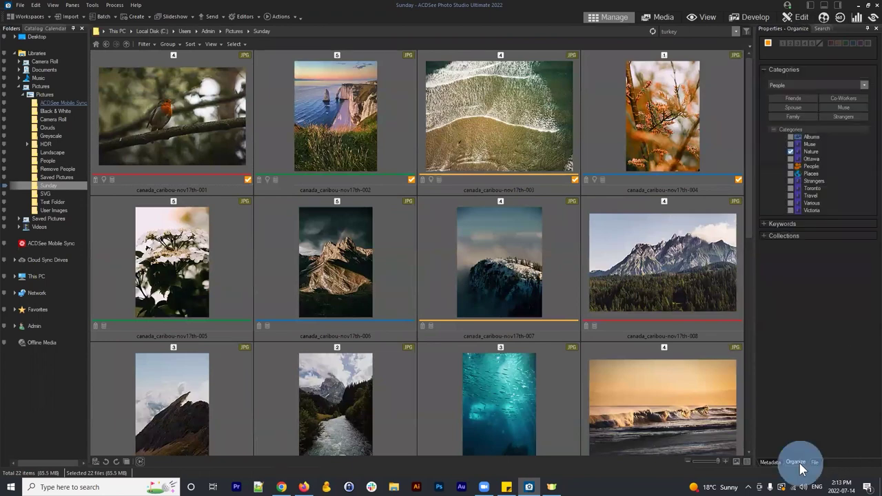
pyautogui.rightClick(814, 151)
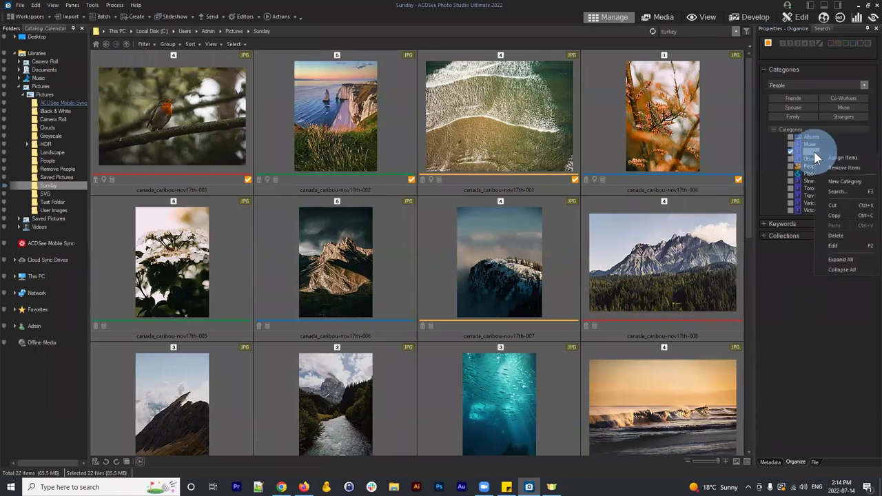
pyautogui.click(850, 180)
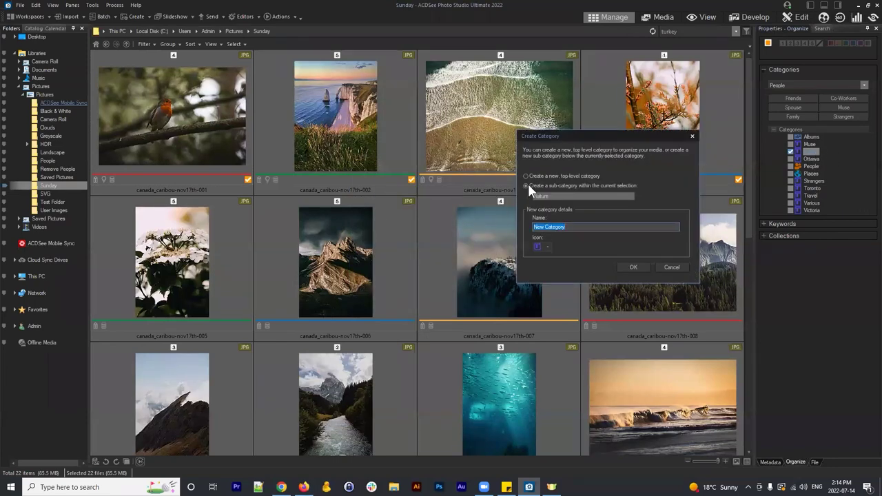
pyautogui.moveTo(559, 134); pyautogui.dragTo(494, 129)
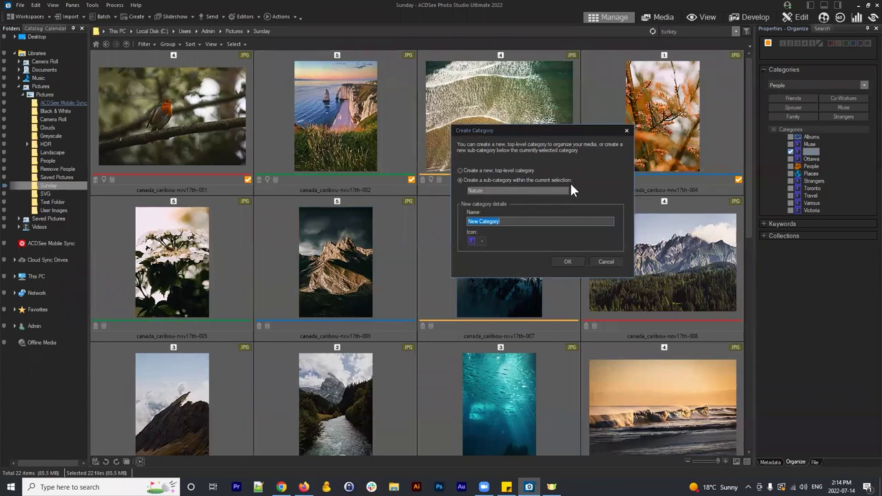
pyautogui.click(498, 189)
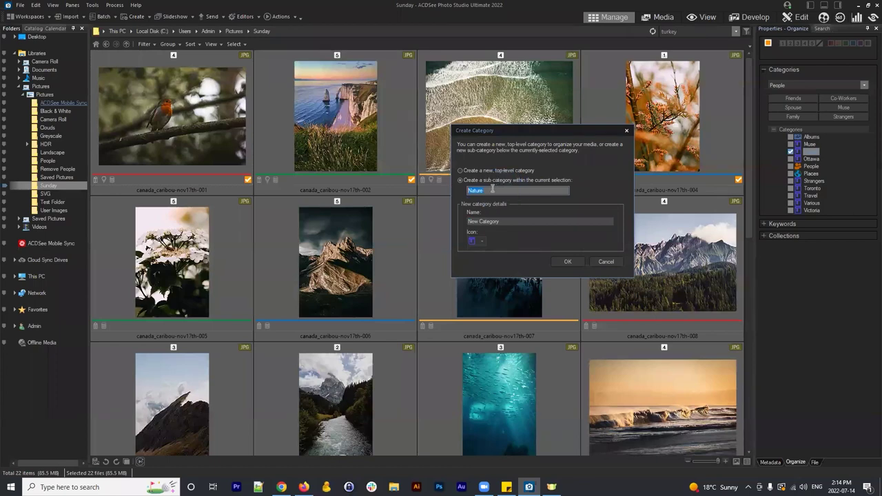
pyautogui.click(517, 219)
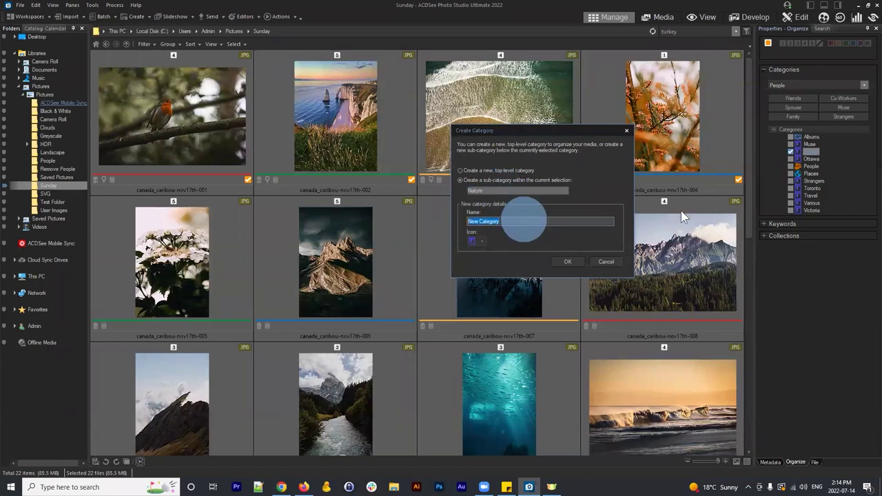
pyautogui.write('Caribou')
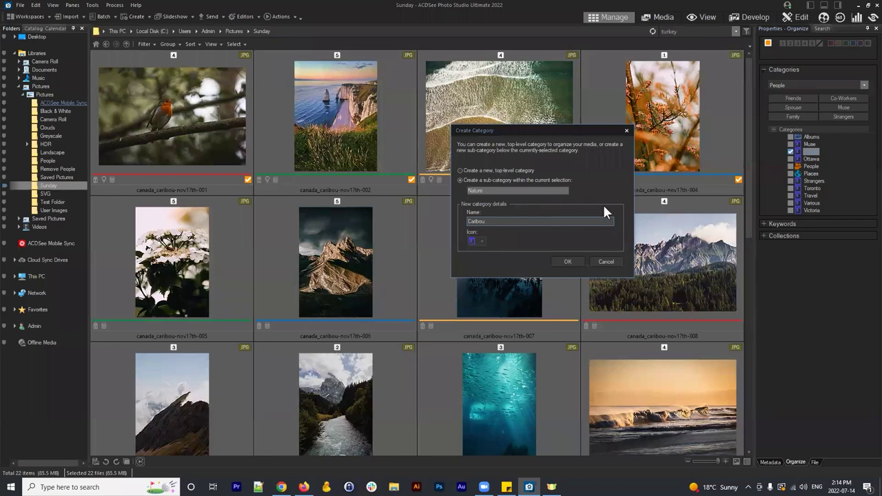
pyautogui.click(567, 262)
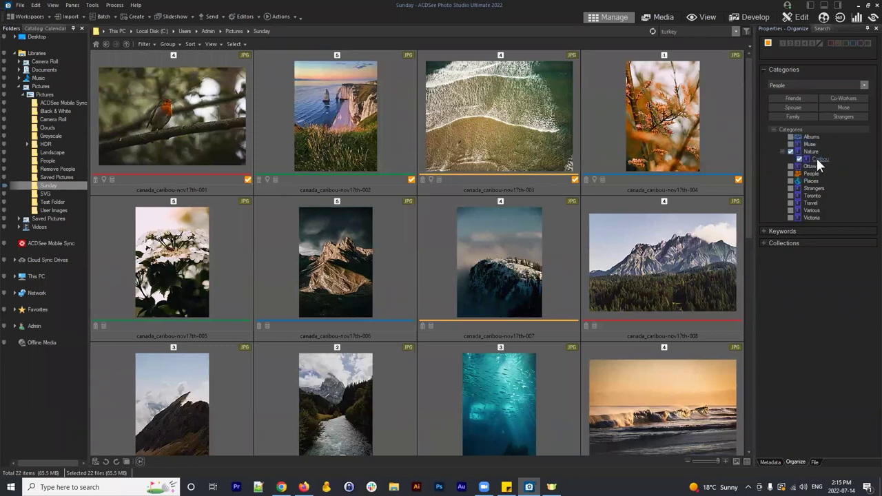
# Look through the Sunday folder's photos and check the categories assigned to canada_caribou-nov17th-003.
pyautogui.scroll(-5, 711, 289)
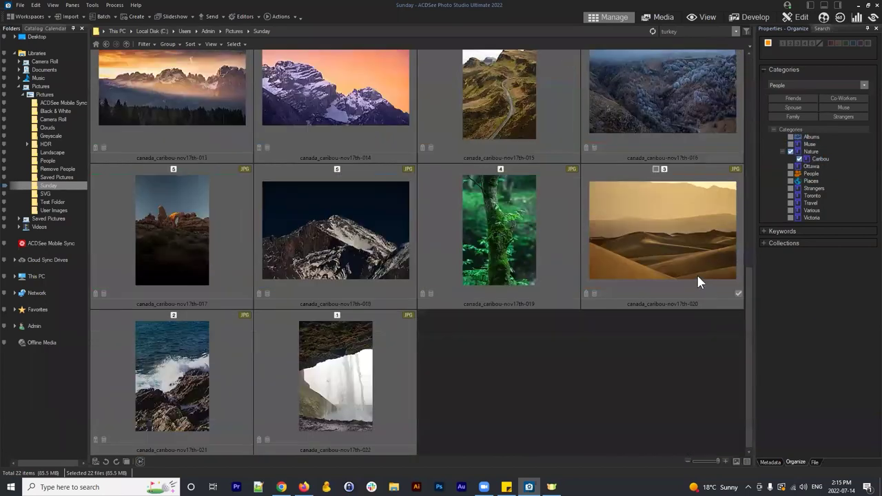
pyautogui.scroll(5, 697, 274)
pyautogui.click(483, 128)
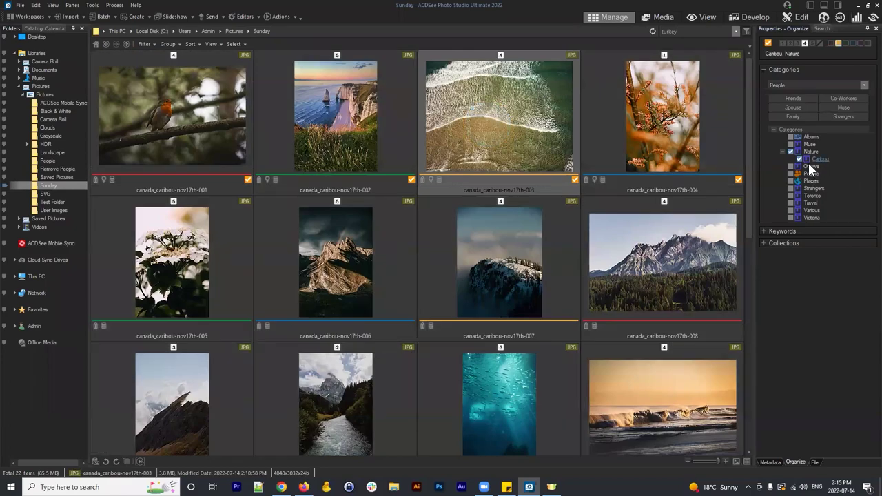
pyautogui.scroll(-5, 486, 236)
pyautogui.scroll(5, 487, 236)
# In the Landscape folder, assign the Nature category to the photos from Landscape 003 through Landscape 009, including Landscape 001.
pyautogui.click(49, 152)
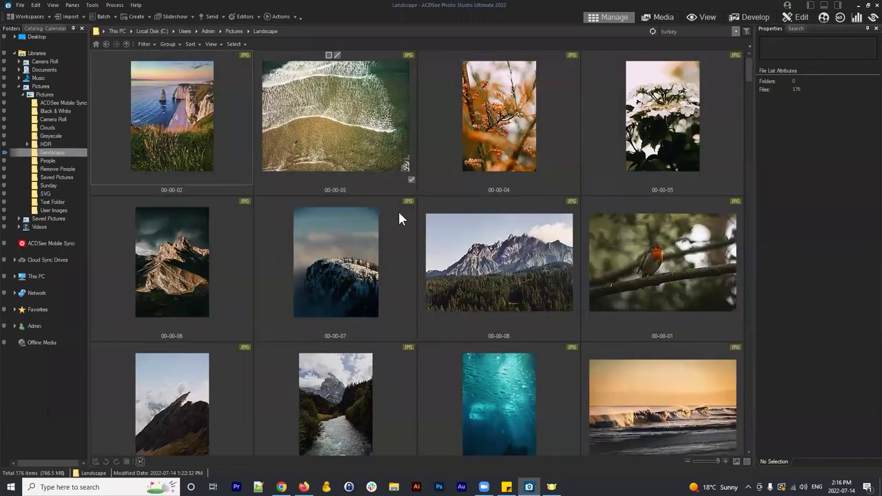
pyautogui.scroll(-3, 359, 233)
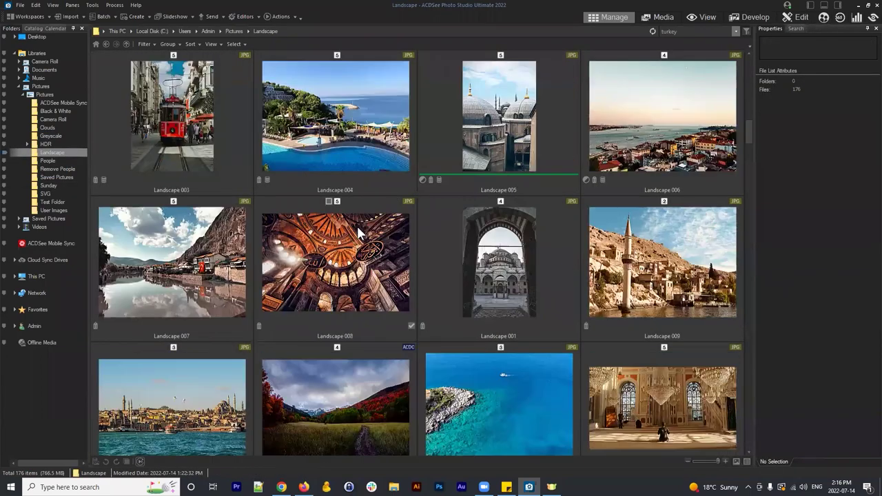
pyautogui.scroll(3, 438, 168)
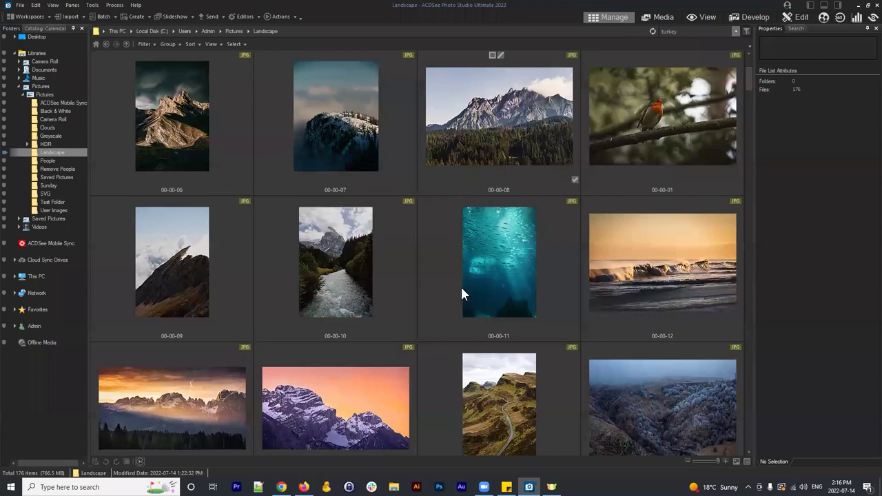
pyautogui.scroll(2, 228, 179)
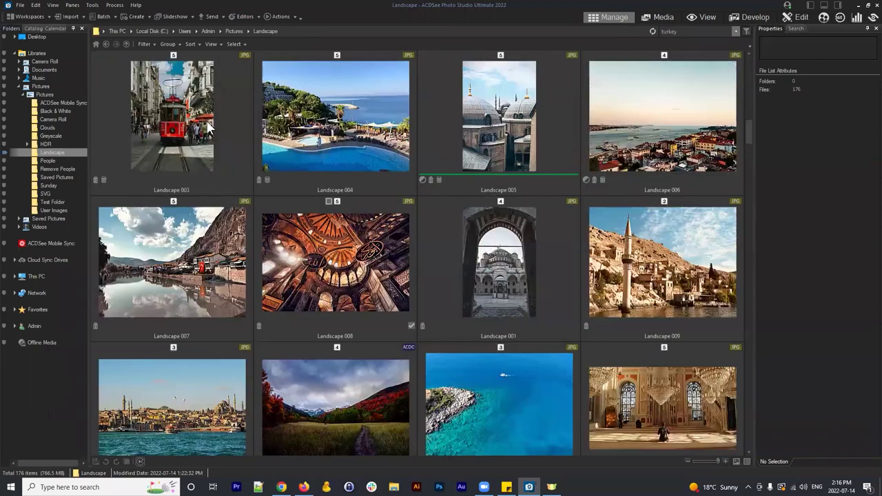
pyautogui.keyDown('shift'); pyautogui.click(652, 161); pyautogui.keyUp('shift')
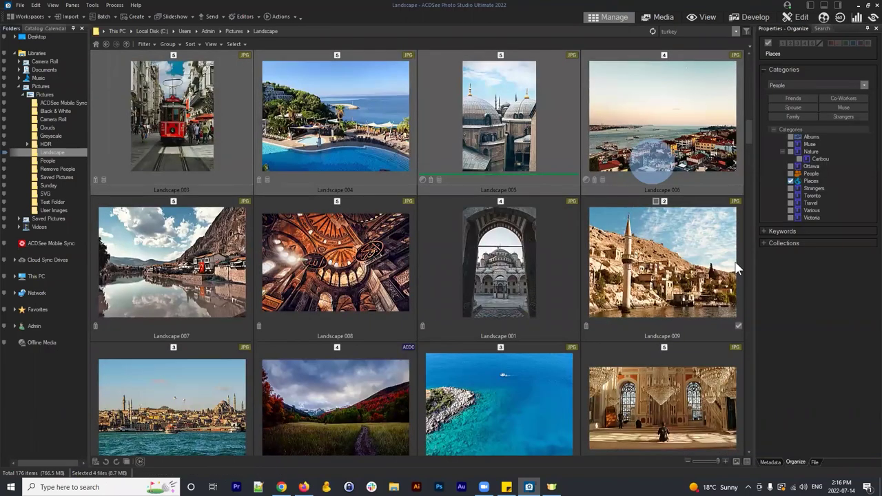
pyautogui.scroll(1, 544, 293)
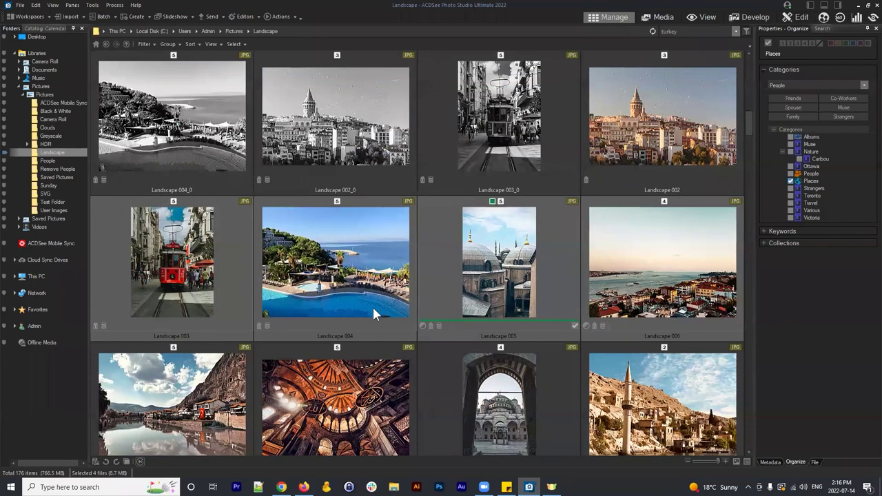
pyautogui.keyDown('shift'); pyautogui.click(650, 417); pyautogui.keyUp('shift')
pyautogui.scroll(-2, 650, 414)
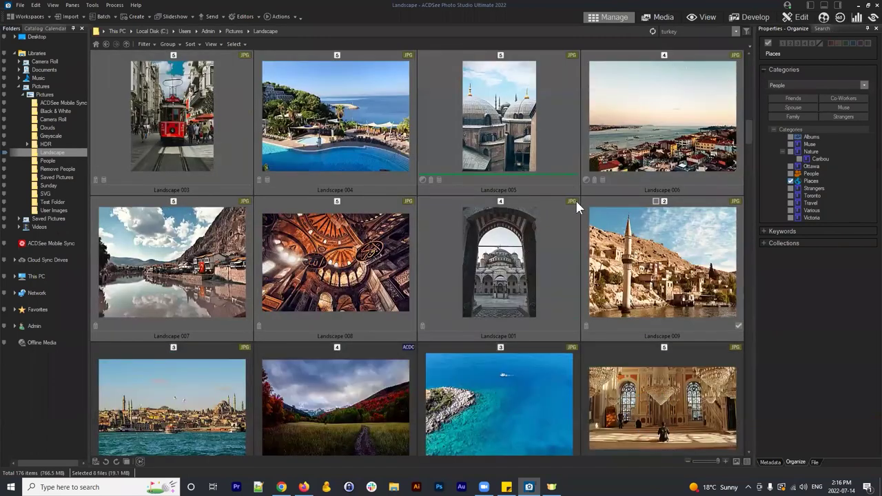
pyautogui.click(791, 152)
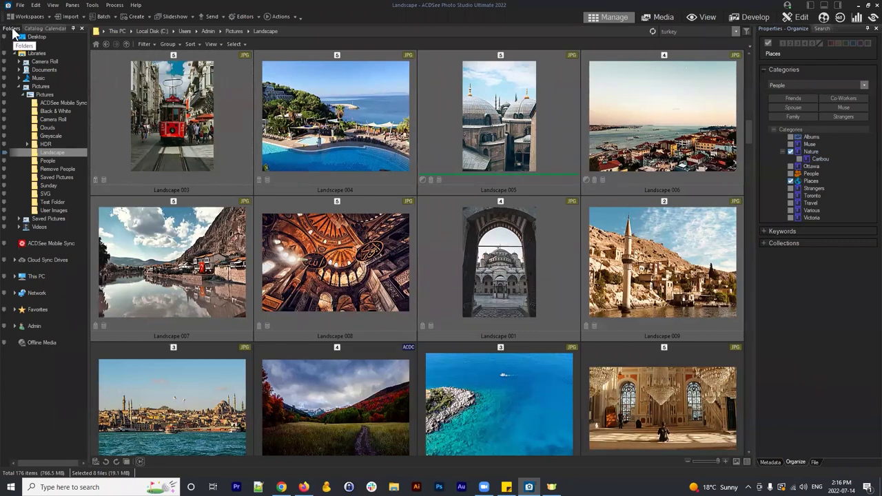
# Browse the catalog for all photos rated Five and look through them.
pyautogui.click(35, 28)
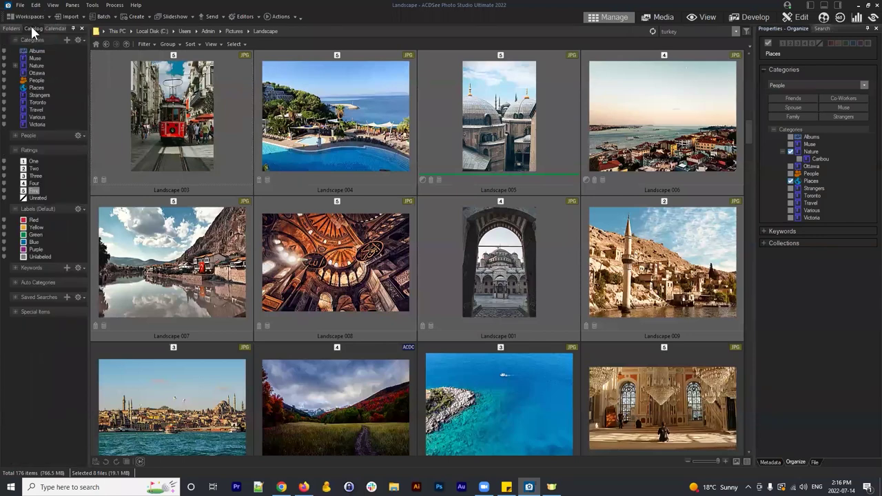
pyautogui.click(11, 29)
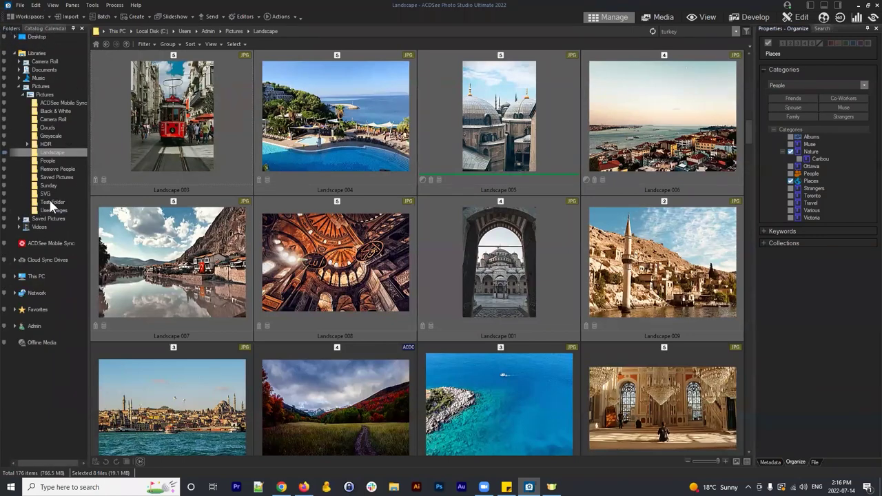
pyautogui.click(34, 28)
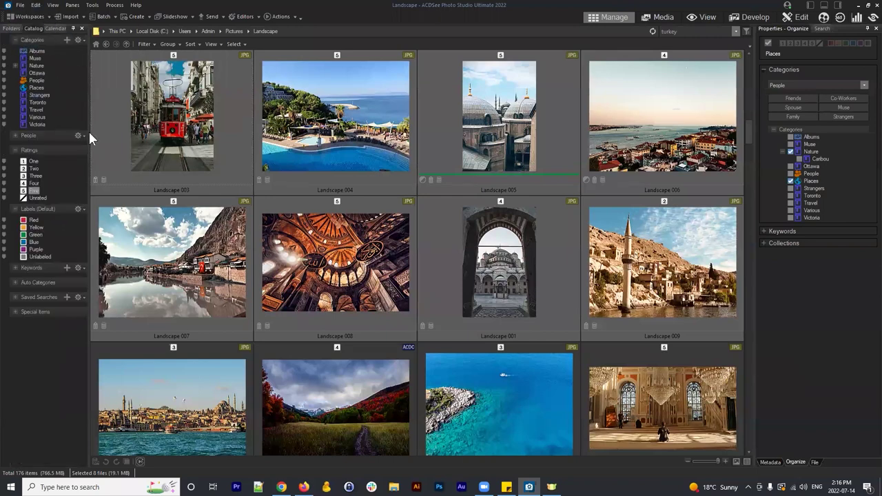
pyautogui.click(33, 191)
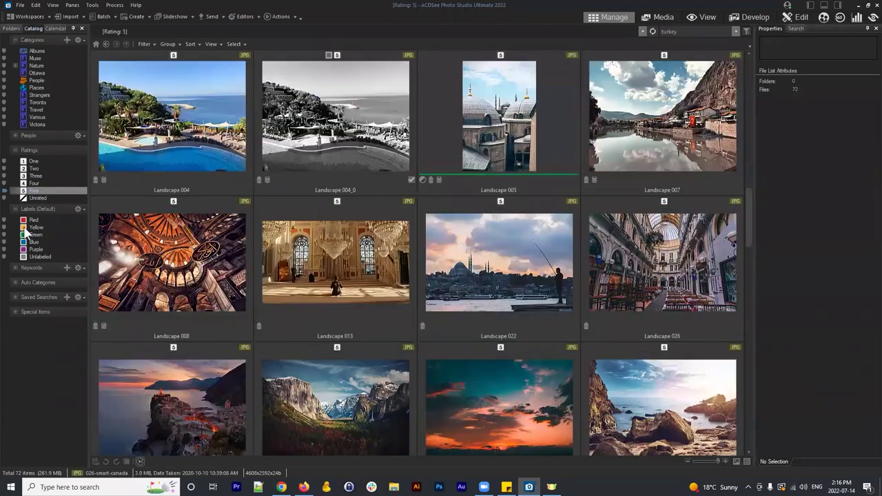
pyautogui.scroll(-15, 354, 120)
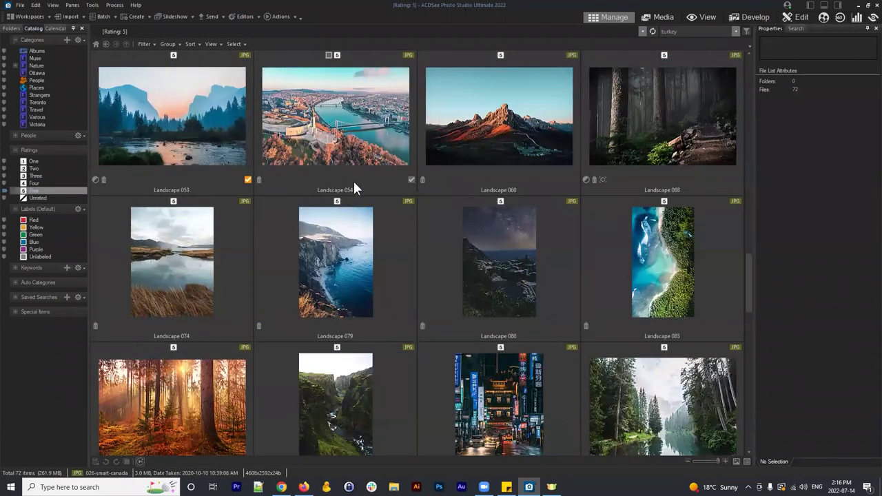
pyautogui.scroll(15, 359, 279)
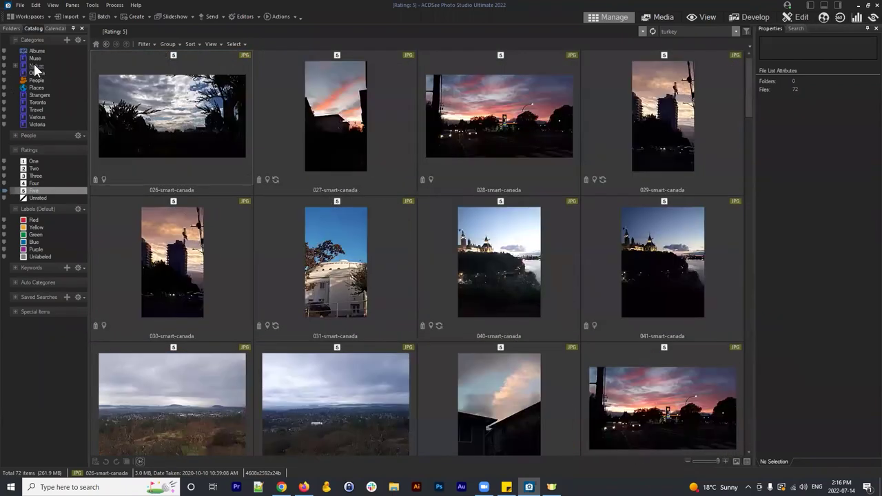
# Display the photos in the Nature category and shrink the thumbnails until the whole category fits in view.
pyautogui.click(34, 64)
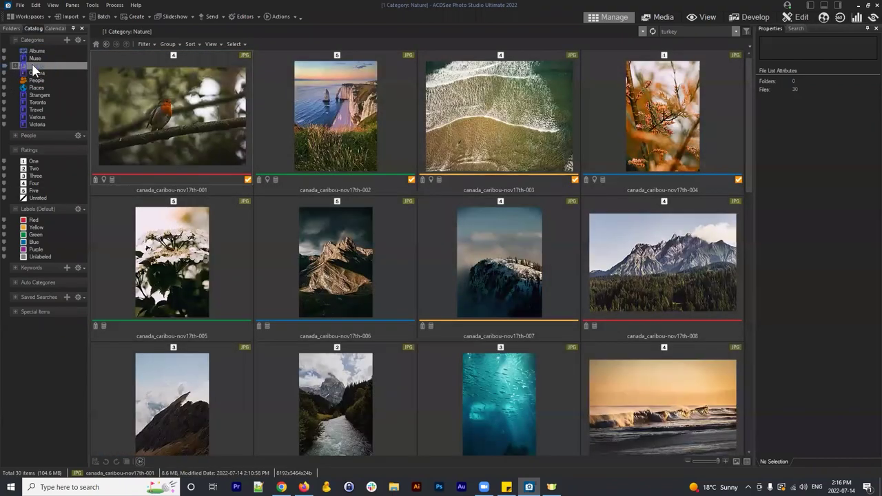
pyautogui.scroll(-5, 383, 134)
pyautogui.scroll(4, 481, 297)
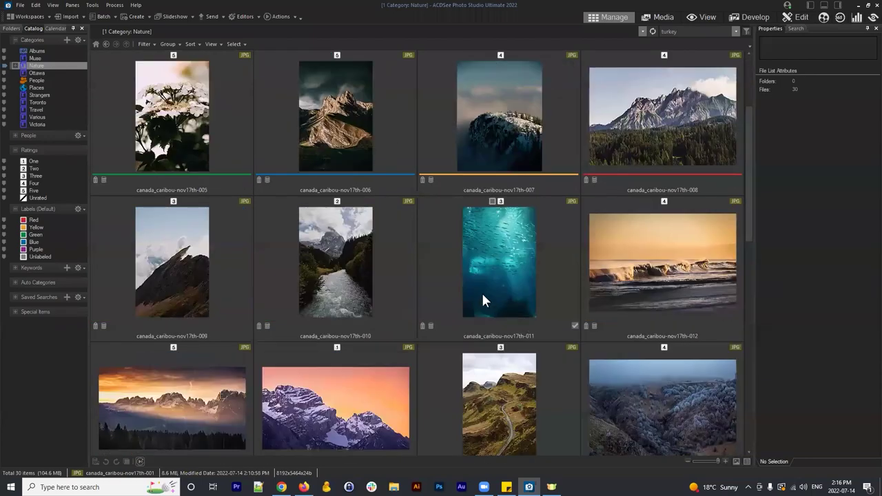
pyautogui.scroll(2, 386, 169)
pyautogui.scroll(-4, 552, 310)
pyautogui.scroll(5, 716, 456)
pyautogui.moveTo(718, 461); pyautogui.dragTo(702, 461)
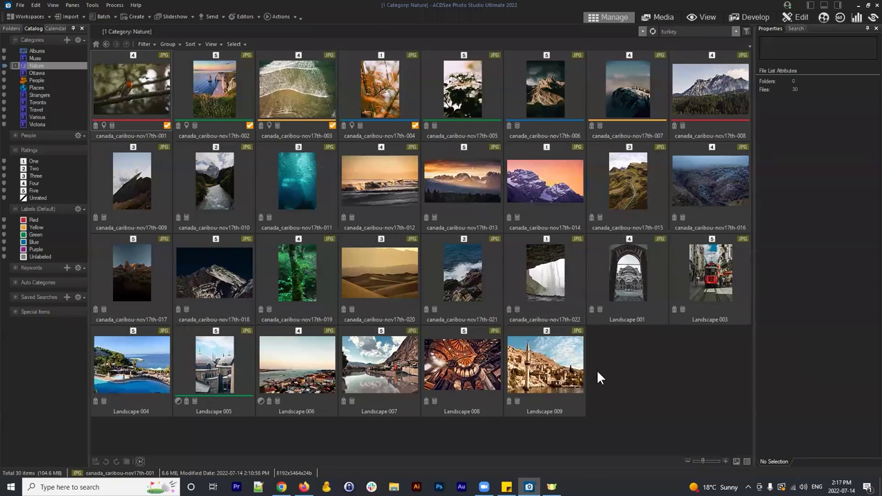
# Expand the Nature category and compare its photos with those in the Caribou sub-category, ending on Caribou.
pyautogui.click(16, 67)
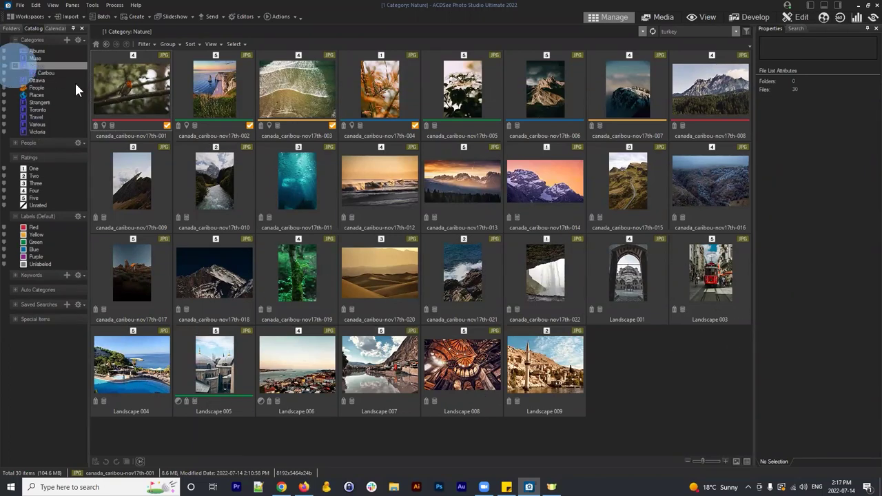
pyautogui.click(47, 73)
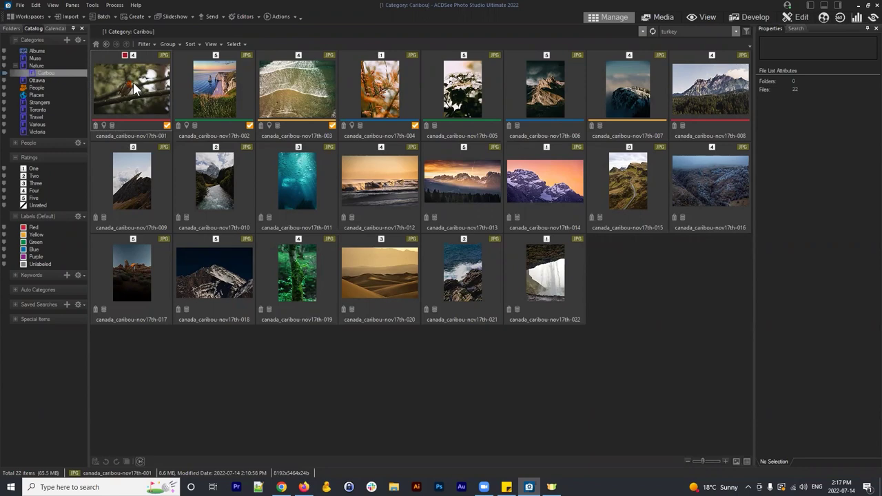
pyautogui.click(37, 65)
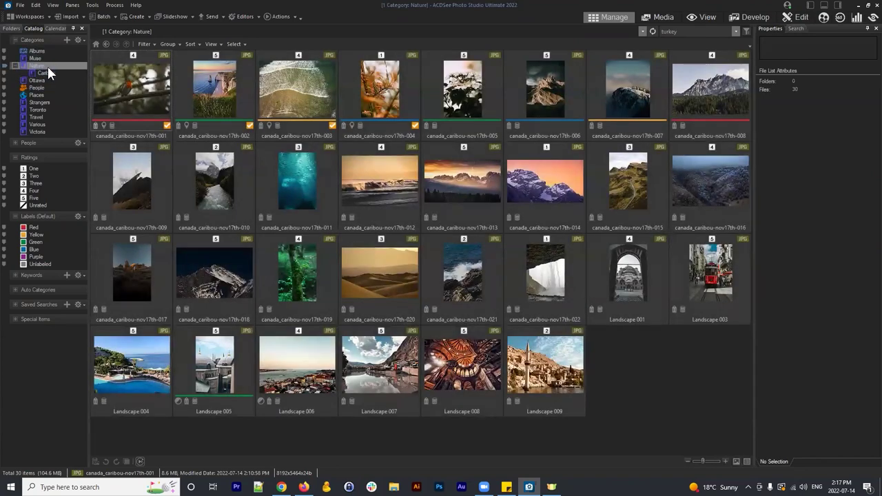
pyautogui.click(45, 72)
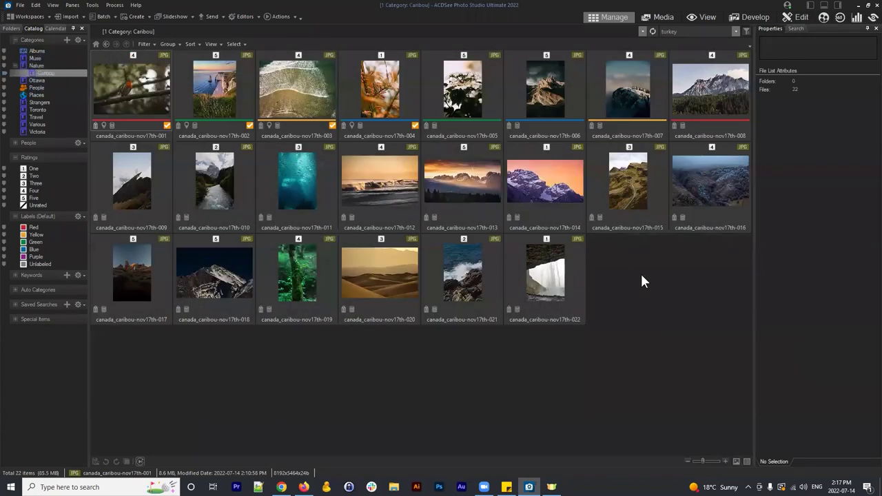
pyautogui.moveTo(684, 330); pyautogui.dragTo(95, 73)
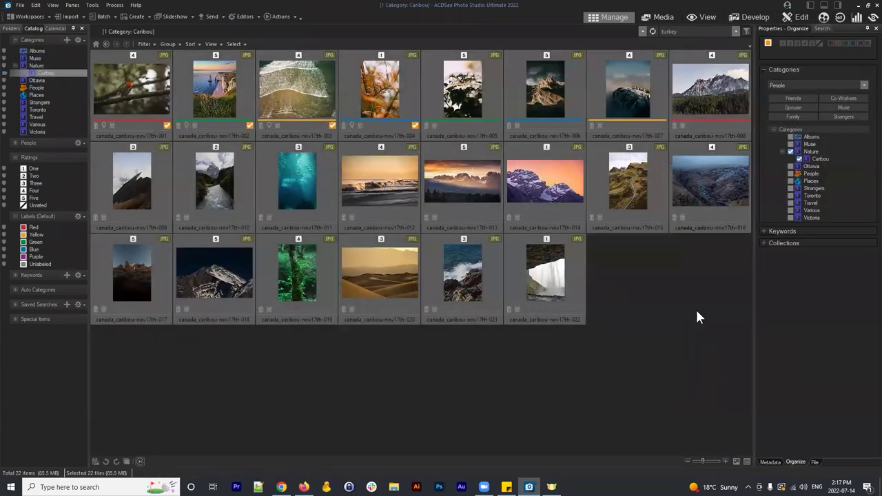
pyautogui.click(697, 316)
pyautogui.moveTo(721, 345); pyautogui.dragTo(96, 73)
pyautogui.click(745, 299)
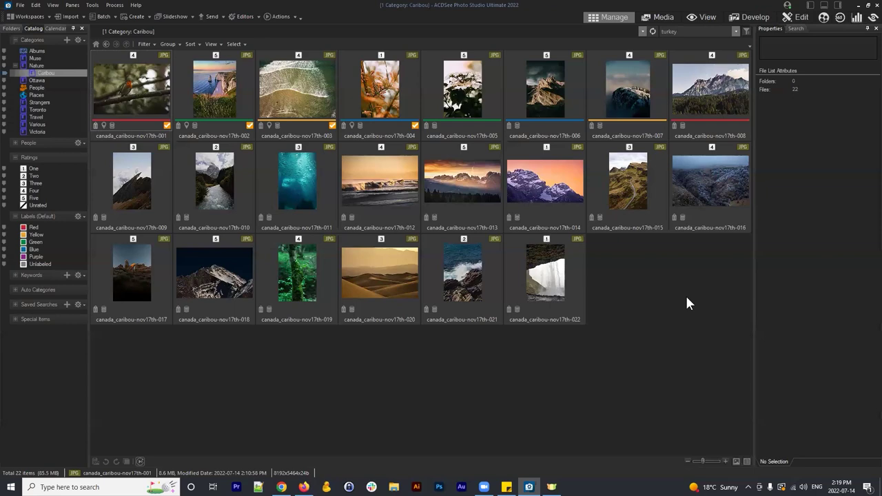
pyautogui.click(712, 351)
pyautogui.click(712, 351)
# Check the categories, rating and label of canada_caribou-nov17th-005 and canada_caribou-nov17th-004 in turn.
pyautogui.click(491, 82)
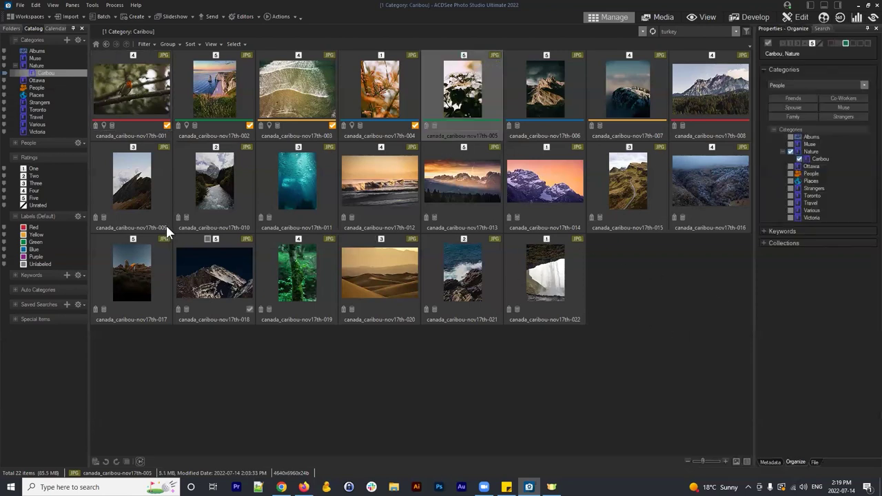
pyautogui.click(380, 89)
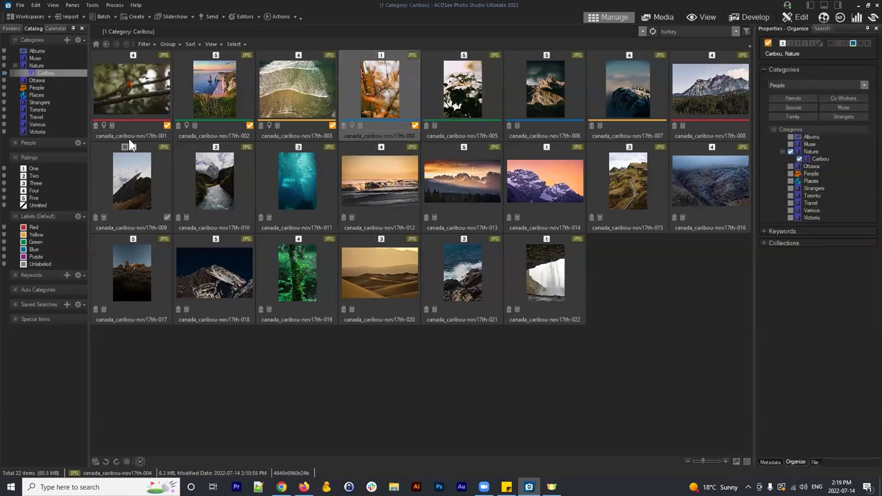
# Display the Nature category and check the file information and folder of canada_caribou-nov17th-002 and canada_caribou-nov17th-004.
pyautogui.click(37, 65)
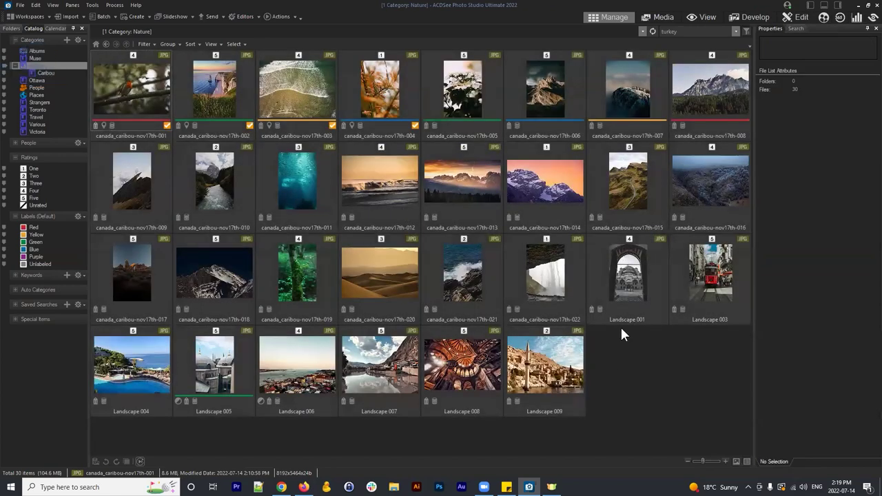
pyautogui.click(222, 103)
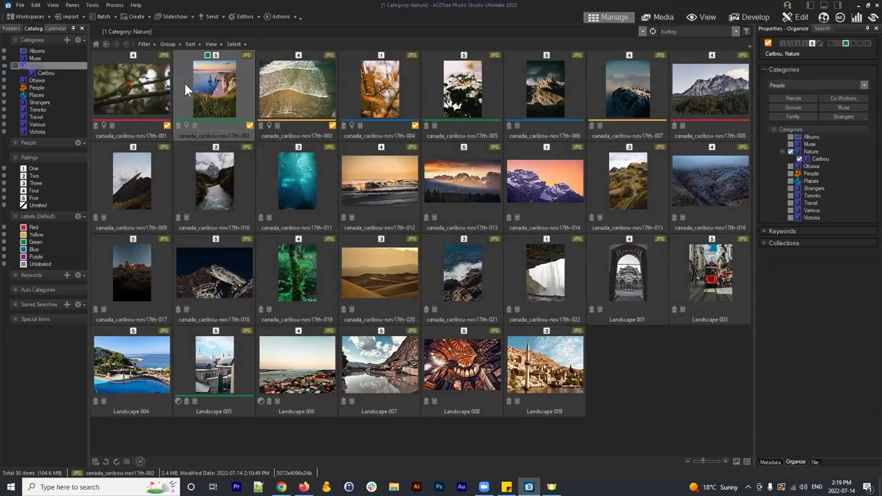
pyautogui.click(815, 461)
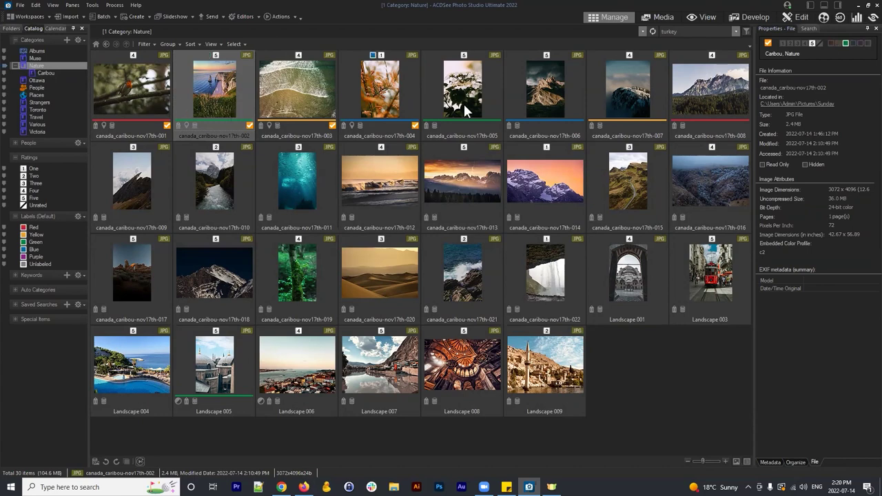
pyautogui.click(360, 81)
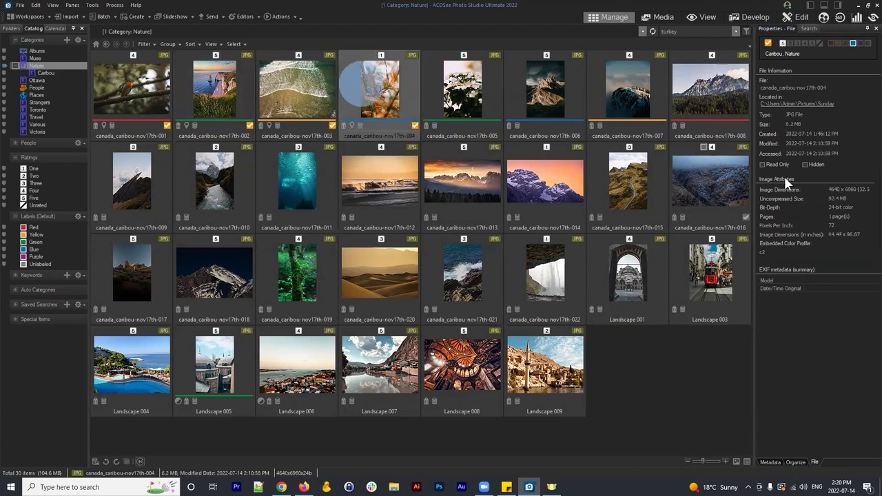
# Compare the folder location of canada_caribou-nov17th-001 through 020 with that of Landscape 001 through Landscape 009.
pyautogui.click(164, 80)
pyautogui.keyDown('shift'); pyautogui.click(378, 284); pyautogui.keyUp('shift')
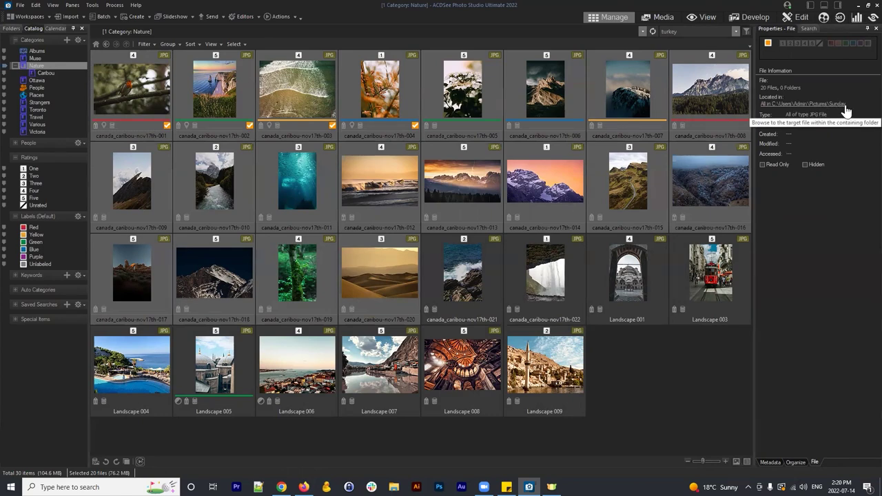
pyautogui.click(621, 288)
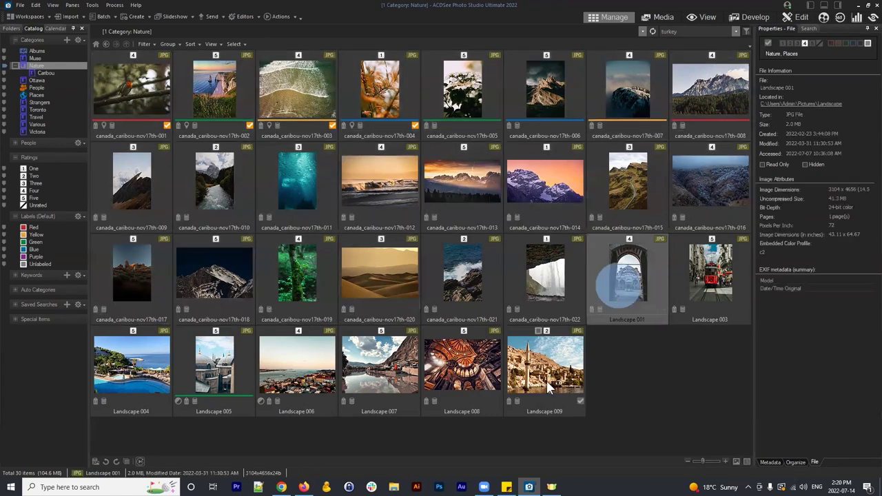
pyautogui.keyDown('shift'); pyautogui.click(547, 381); pyautogui.keyUp('shift')
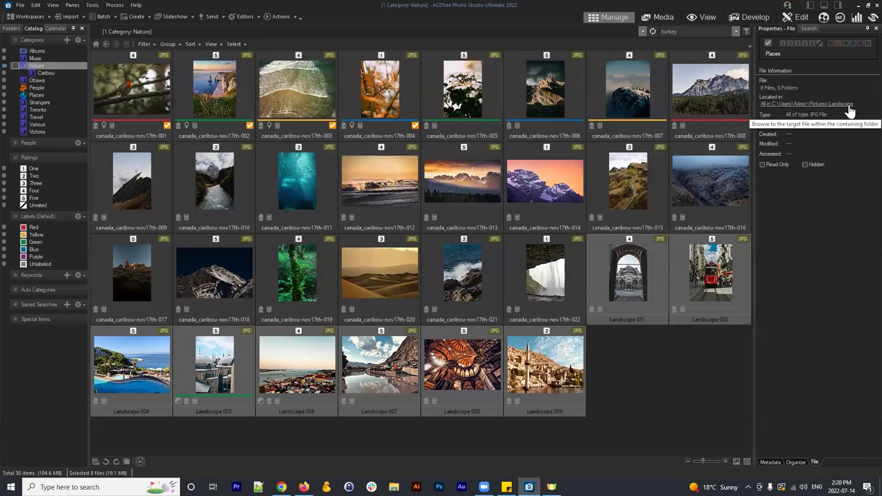
# Highlight all photos in the Nature category as one set and clear the selection.
pyautogui.click(607, 400)
pyautogui.click(714, 400)
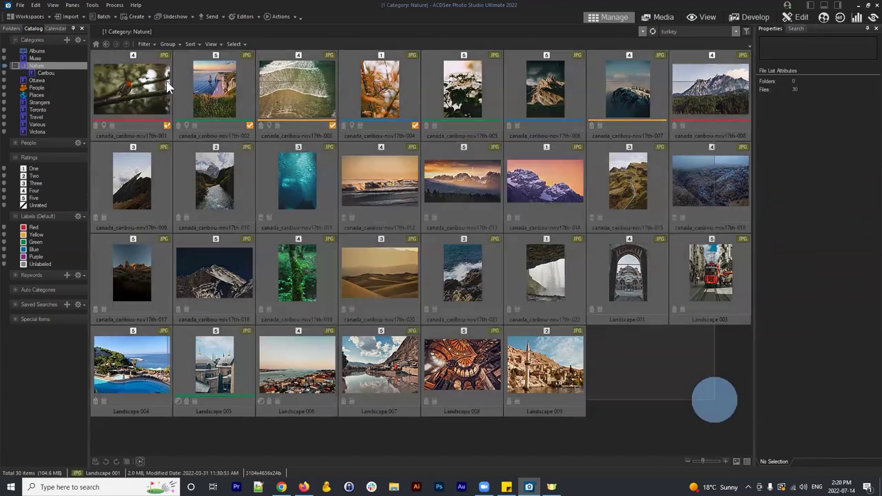
pyautogui.click(635, 368)
pyautogui.click(720, 382)
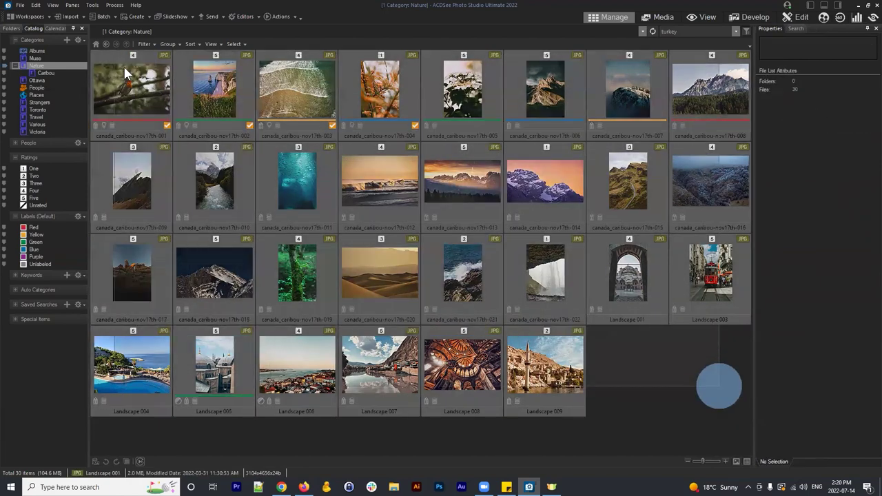
pyautogui.click(677, 357)
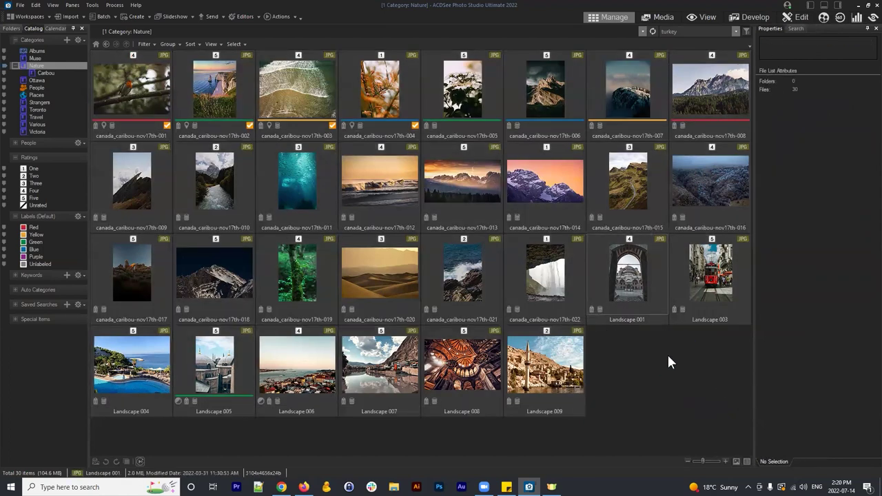
# Check the file information of canada_caribou-nov17th-021, canada_caribou-nov17th-022 and Landscape 009 one by one.
pyautogui.click(491, 293)
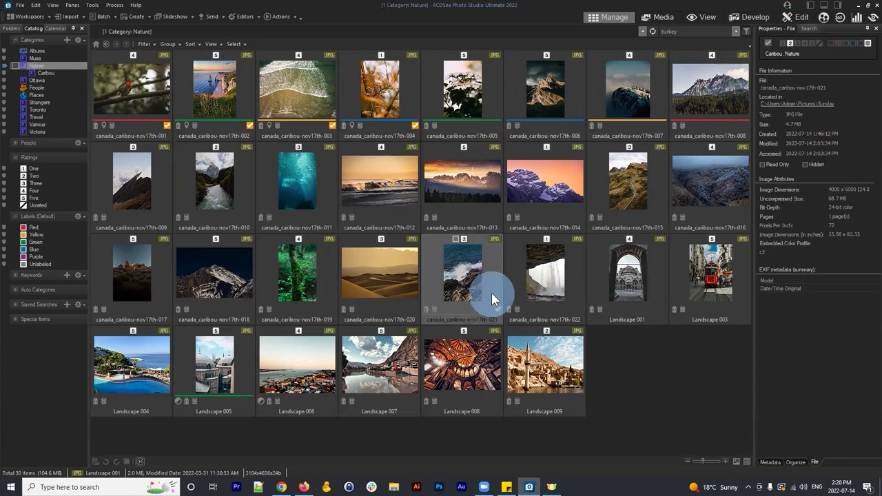
pyautogui.click(540, 280)
pyautogui.click(548, 380)
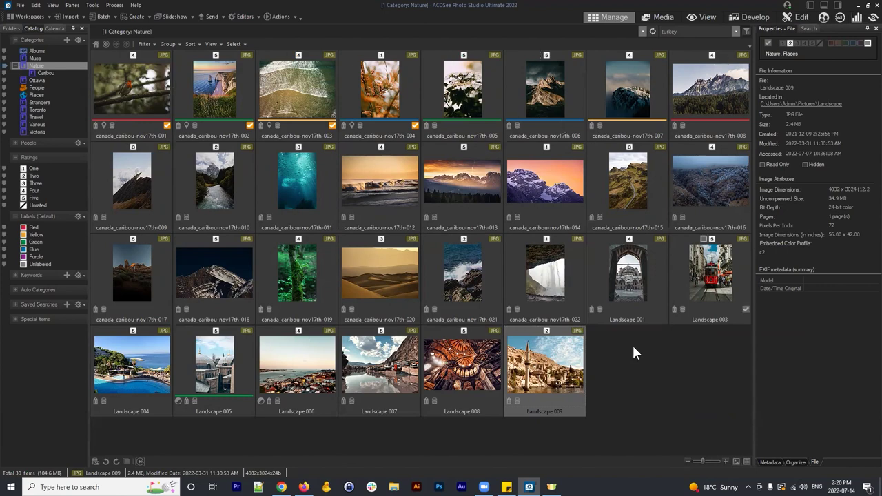
# Recheck the folders of the first 20 caribou photos and of the Landscape photos as groups, leaving nothing selected.
pyautogui.click(121, 92)
pyautogui.keyDown('shift'); pyautogui.click(377, 278); pyautogui.keyUp('shift')
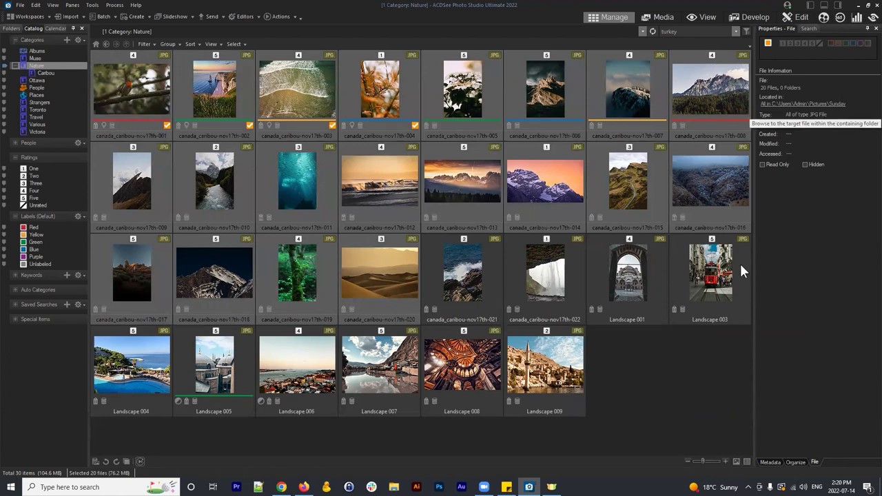
pyautogui.click(608, 302)
pyautogui.keyDown('shift'); pyautogui.click(561, 375); pyautogui.keyUp('shift')
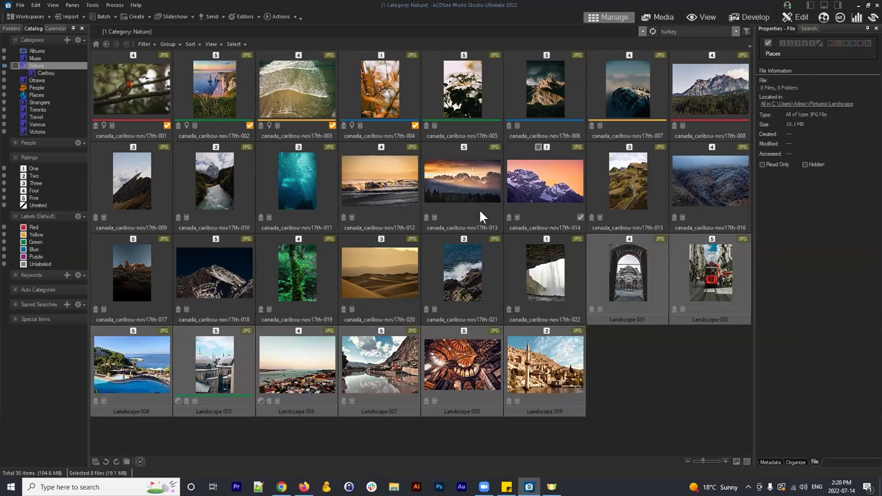
pyautogui.click(729, 390)
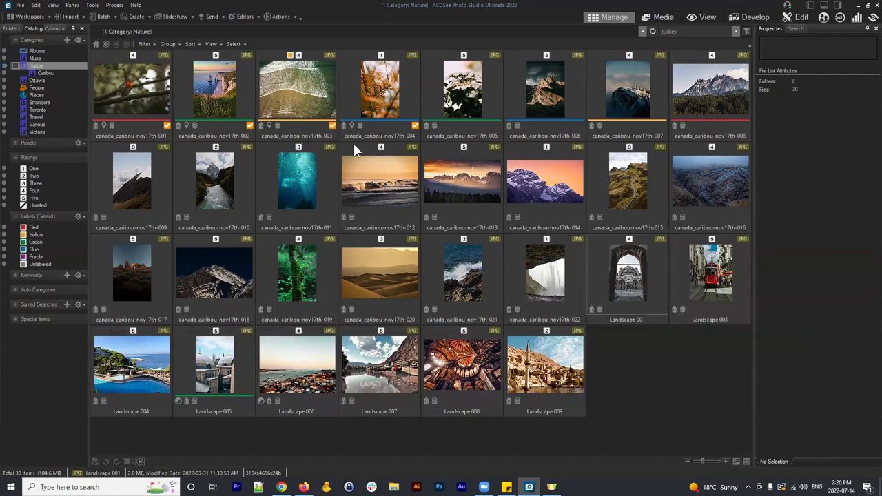
# Browse the catalog for all photos rated Four and look through the whole list.
pyautogui.click(33, 190)
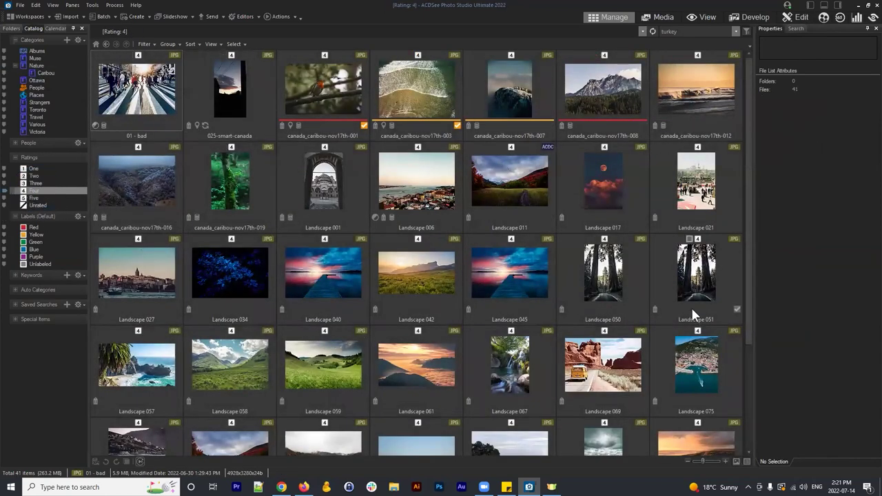
pyautogui.scroll(-5, 691, 308)
pyautogui.scroll(5, 483, 207)
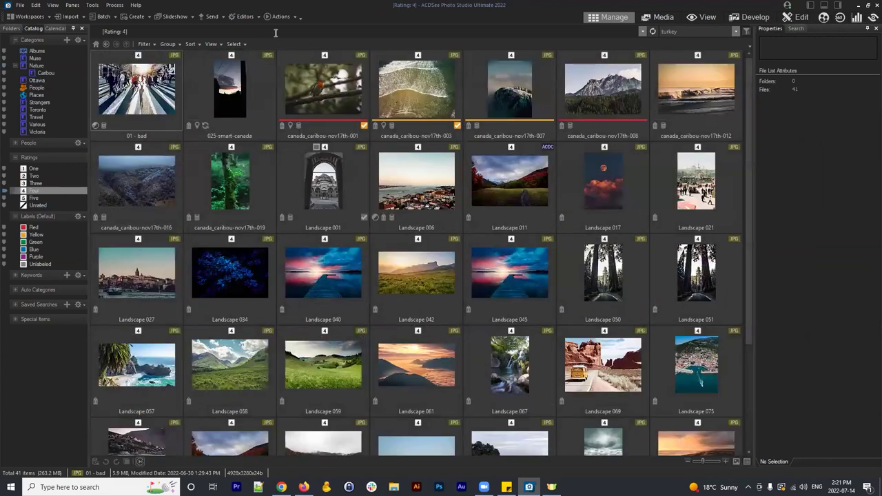
# Check the file information and folders of several Four-rated photos, including Landscape 006, 042, 096 and 084.
pyautogui.click(328, 91)
pyautogui.click(419, 171)
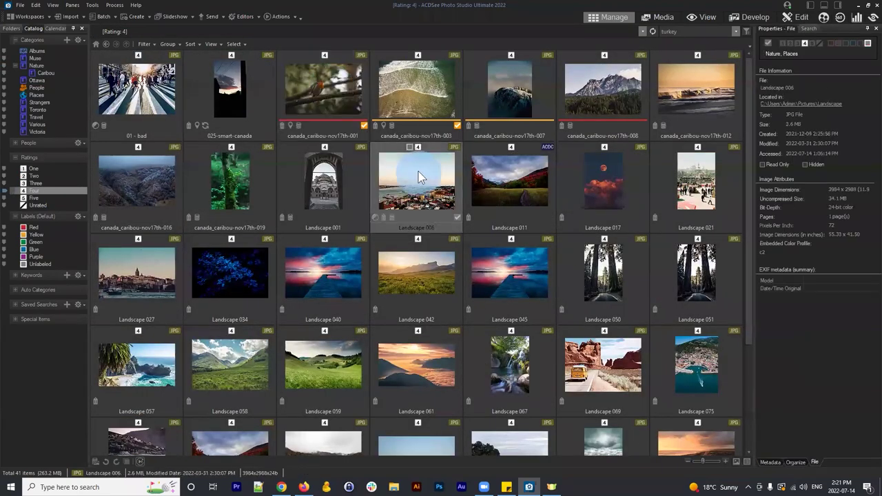
pyautogui.click(522, 83)
pyautogui.click(519, 184)
pyautogui.click(438, 276)
pyautogui.click(319, 317)
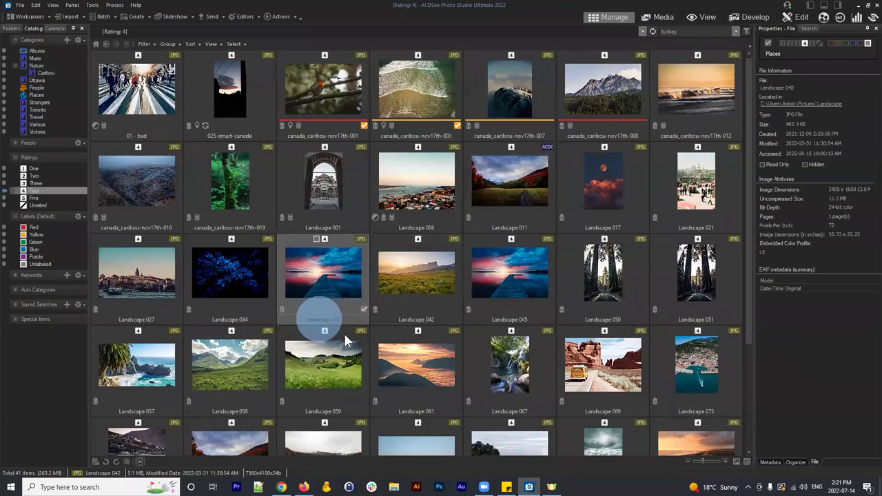
pyautogui.click(345, 373)
pyautogui.click(422, 381)
pyautogui.scroll(-3, 421, 380)
pyautogui.click(516, 335)
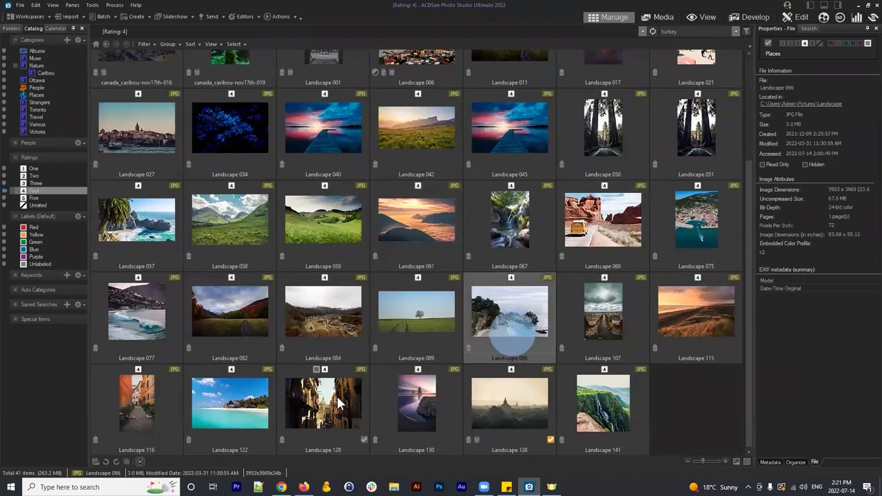
pyautogui.click(339, 404)
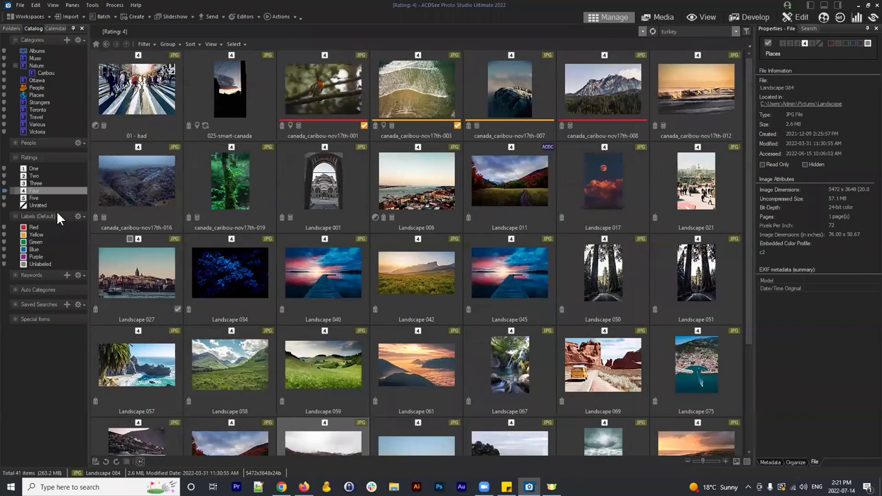
# Browse the catalog for photos with the Red label, followed by those with the Green label.
pyautogui.click(32, 227)
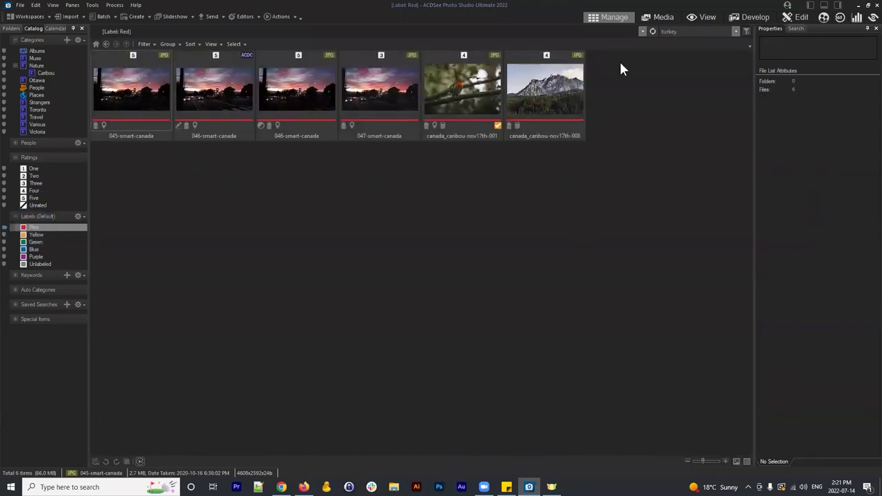
pyautogui.click(32, 244)
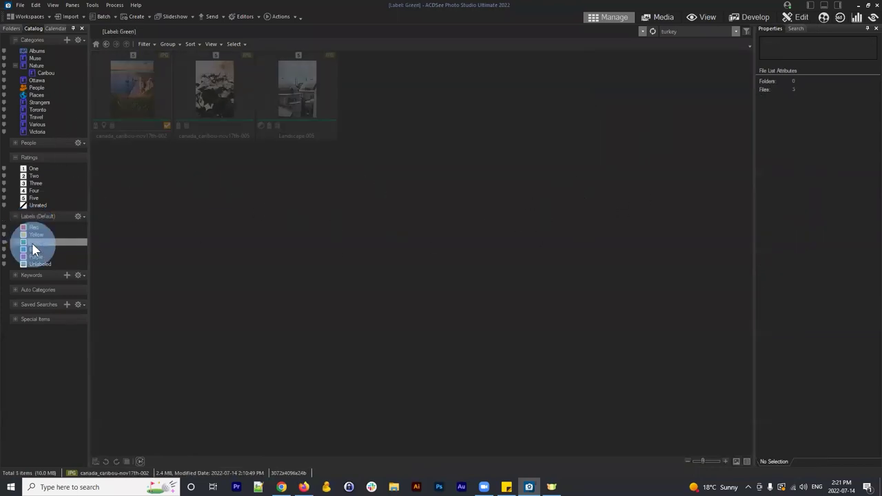
# Display the Nature category again and try assigning canada_caribou-nov17th-001 to a category.
pyautogui.click(38, 66)
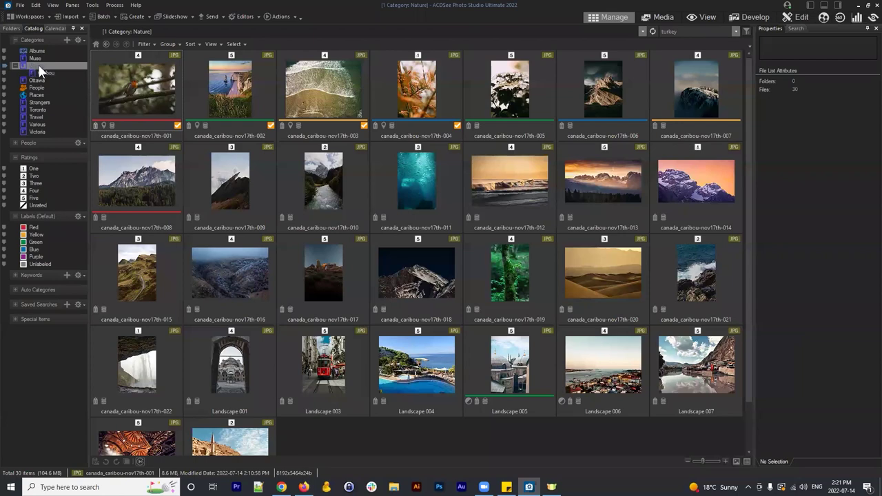
pyautogui.click(141, 86)
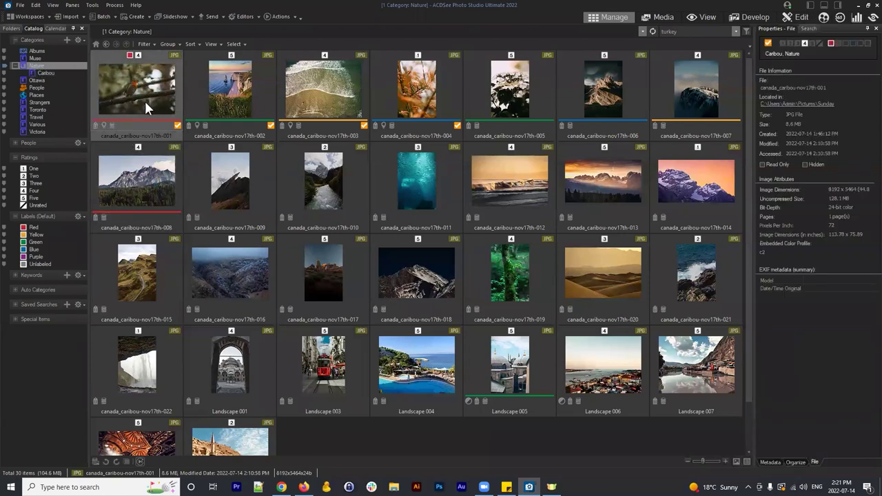
pyautogui.moveTo(139, 91); pyautogui.dragTo(28, 69)
pyautogui.moveTo(33, 118); pyautogui.dragTo(33, 120)
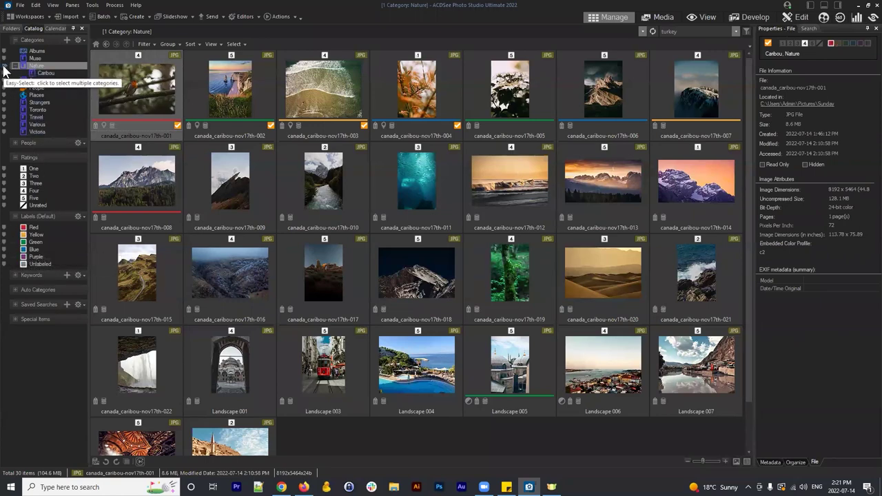
# Narrow the Nature category to photos that also have the Green label, select all the matches and clear the selection.
pyautogui.click(5, 244)
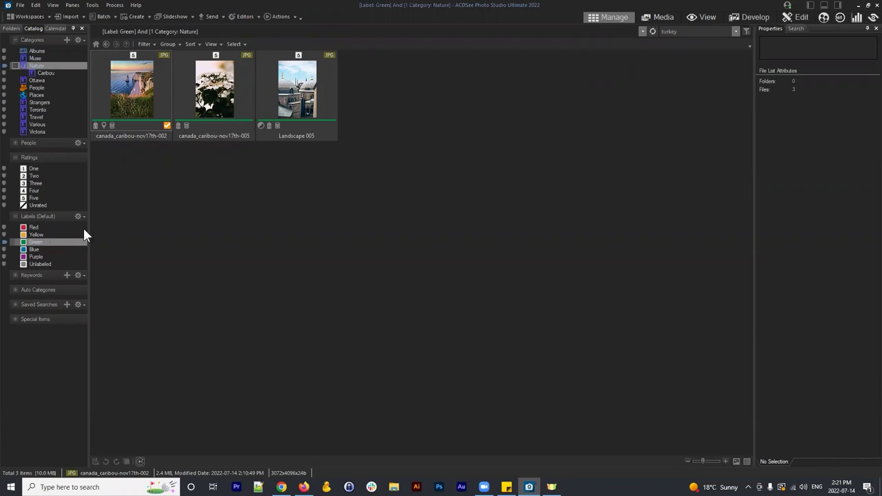
pyautogui.click(400, 163)
pyautogui.moveTo(446, 162); pyautogui.dragTo(104, 82)
pyautogui.click(431, 136)
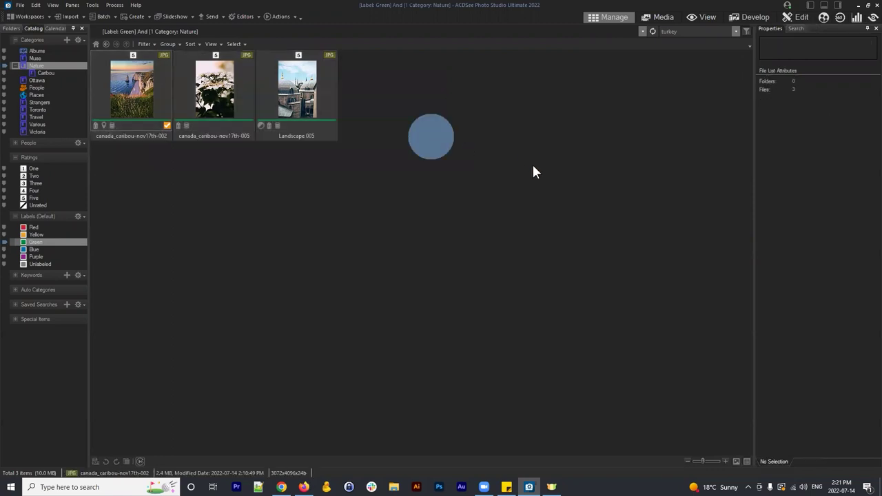
pyautogui.moveTo(647, 396); pyautogui.dragTo(134, 89)
pyautogui.click(518, 116)
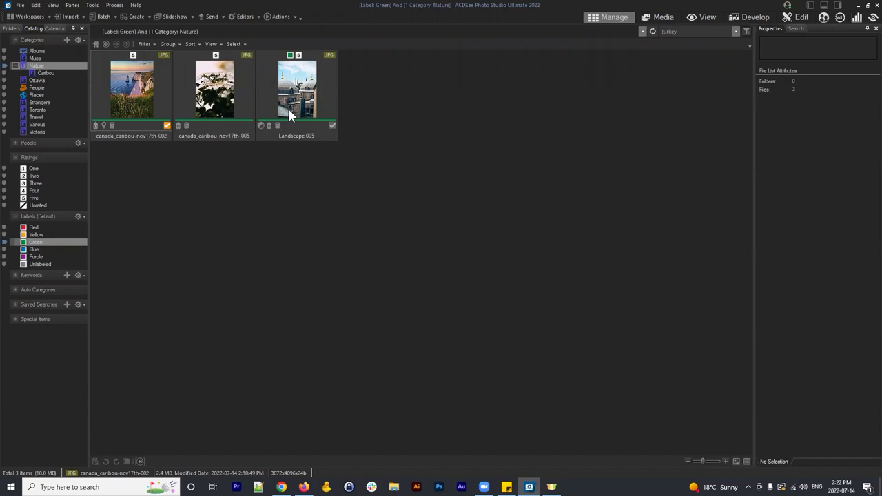
pyautogui.moveTo(650, 96); pyautogui.dragTo(127, 360)
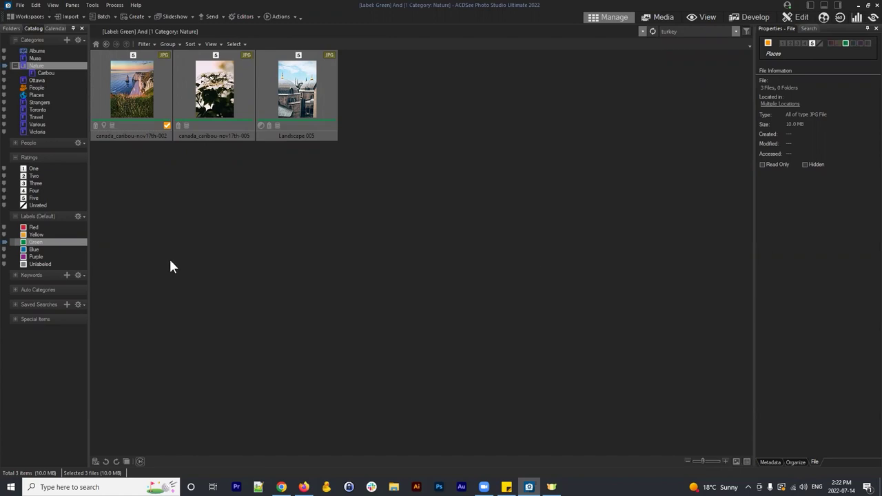
pyautogui.click(183, 220)
# Remove the Green label from the catalog selection and try combining the Nature category with People.
pyautogui.click(4, 242)
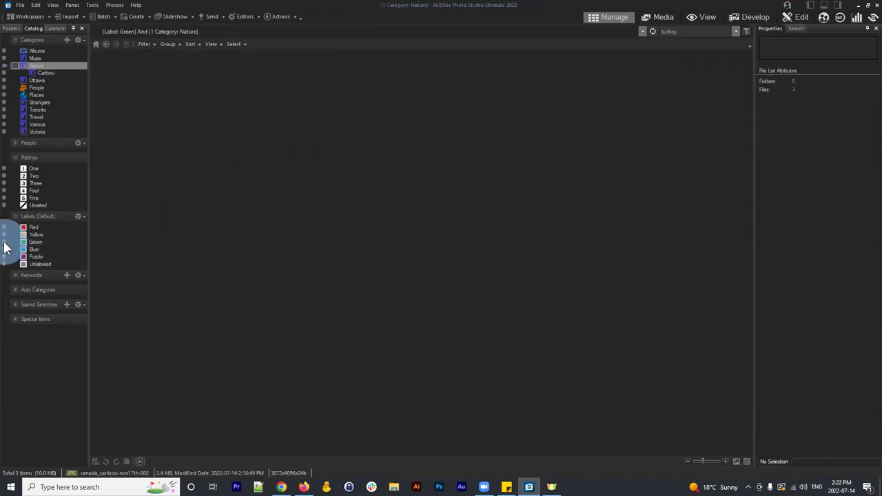
pyautogui.click(4, 89)
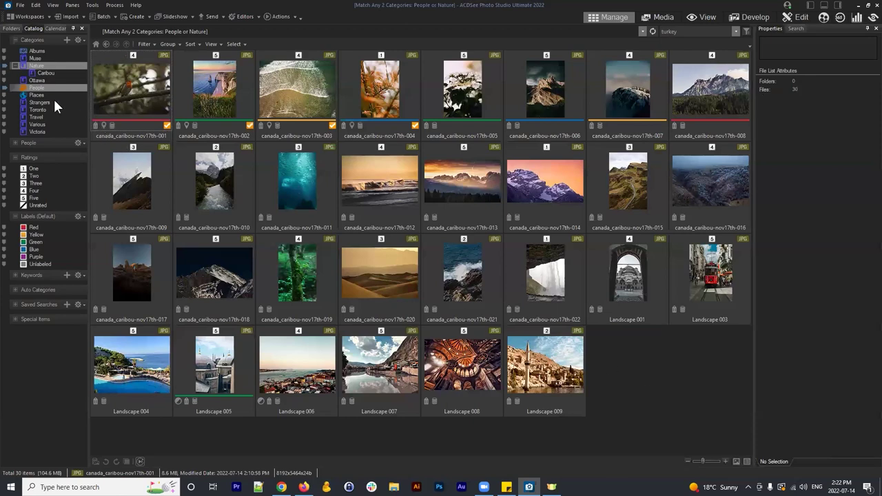
pyautogui.click(4, 89)
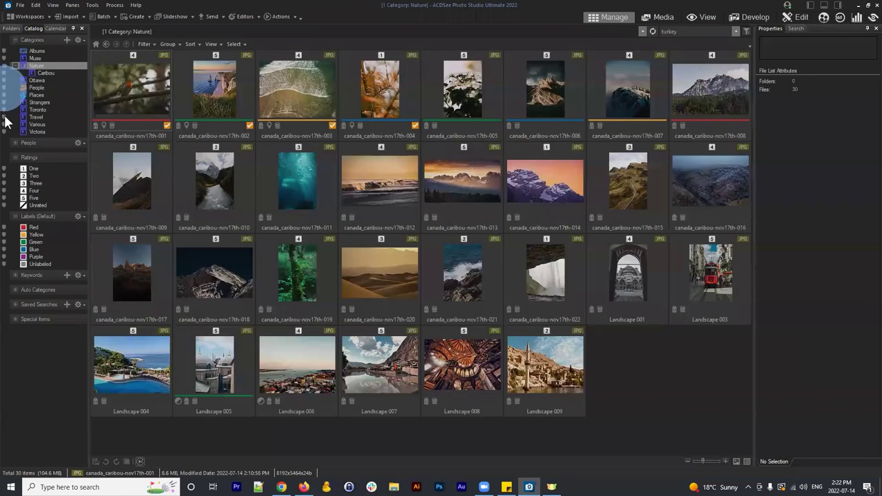
# Add the Toronto category to Nature in the catalog selection and look through the combined photos.
pyautogui.click(4, 109)
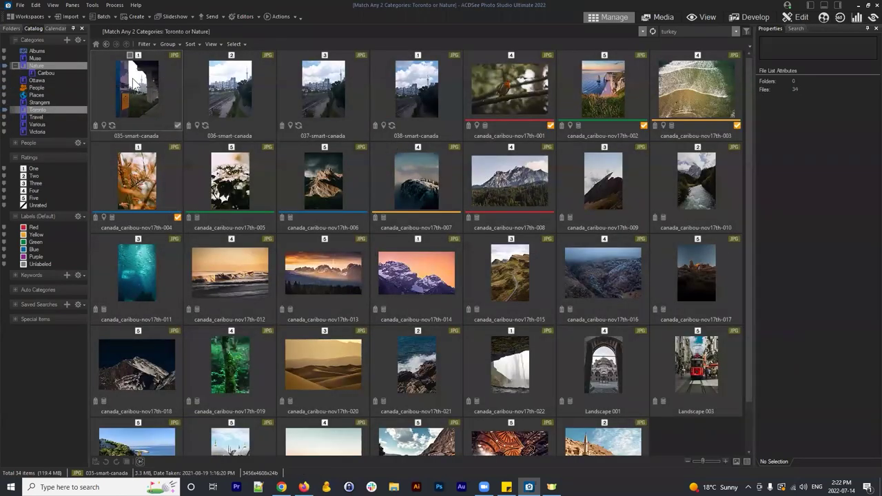
pyautogui.scroll(-2, 462, 266)
pyautogui.scroll(2, 518, 237)
pyautogui.scroll(-2, 679, 366)
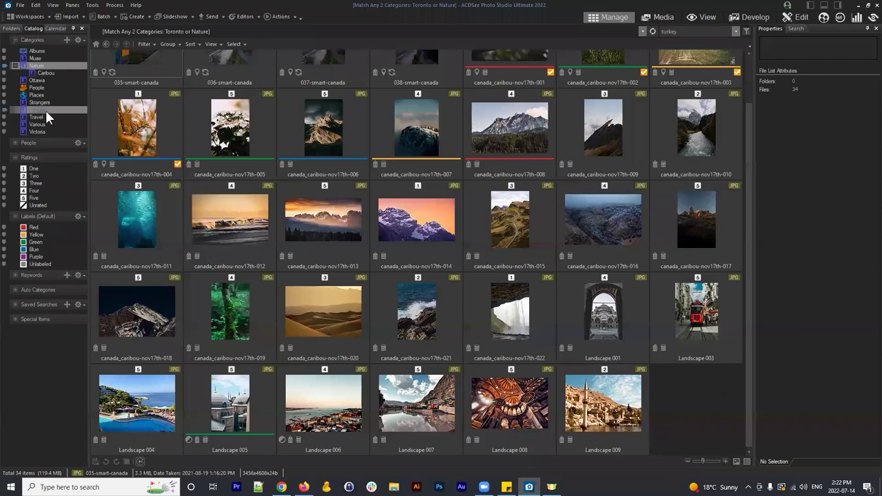
# Narrow the combined Toronto and Nature photos to rating Two, select all the matches and clear the selection.
pyautogui.scroll(1, 538, 366)
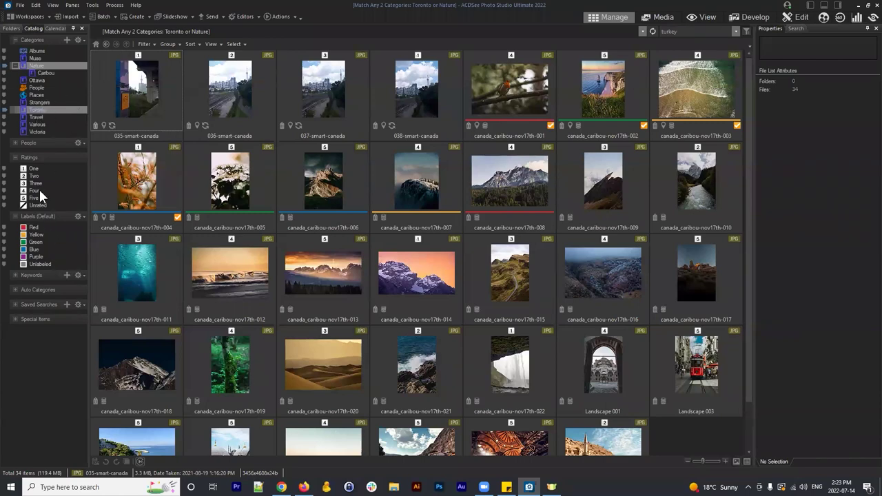
pyautogui.click(4, 177)
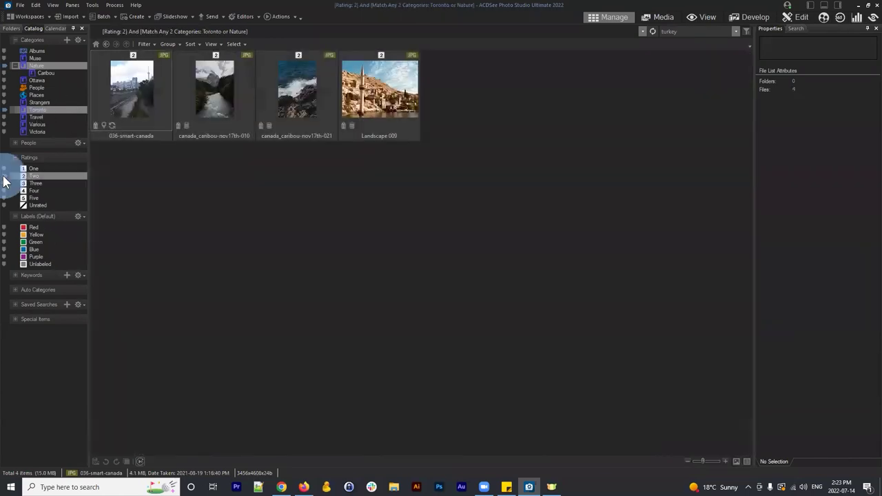
pyautogui.moveTo(584, 205); pyautogui.dragTo(133, 90)
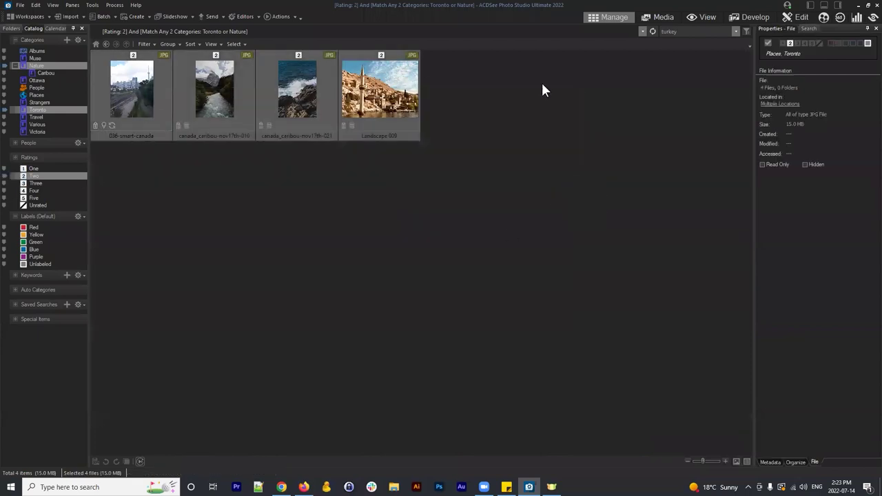
pyautogui.click(486, 83)
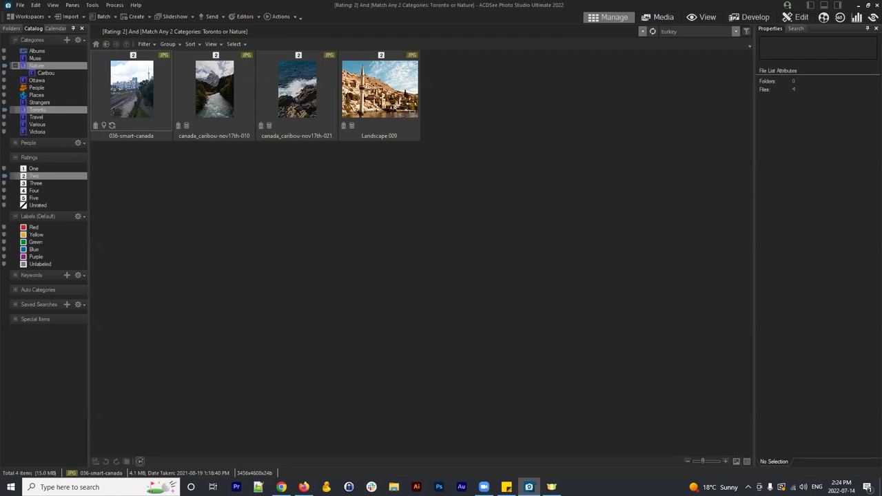
# Select the photo Landscape 009 and display its ACDSee Metadata fields.
pyautogui.click(303, 89)
pyautogui.click(410, 92)
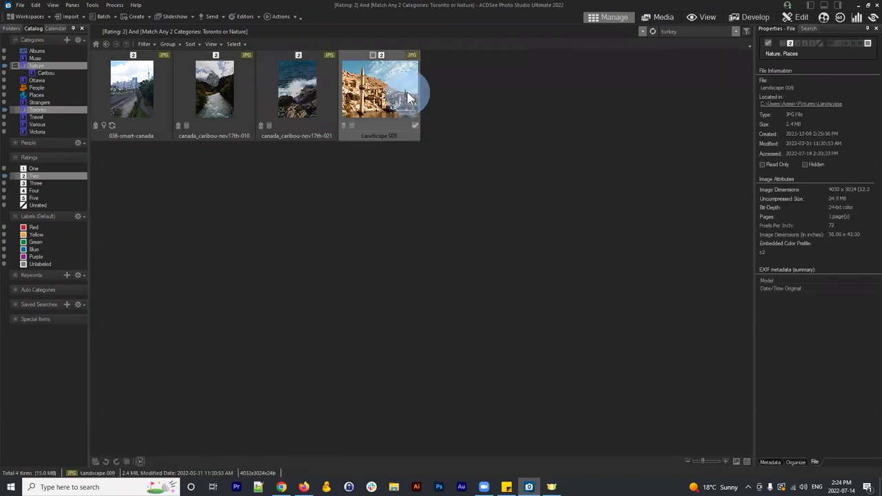
pyautogui.click(797, 462)
pyautogui.click(770, 461)
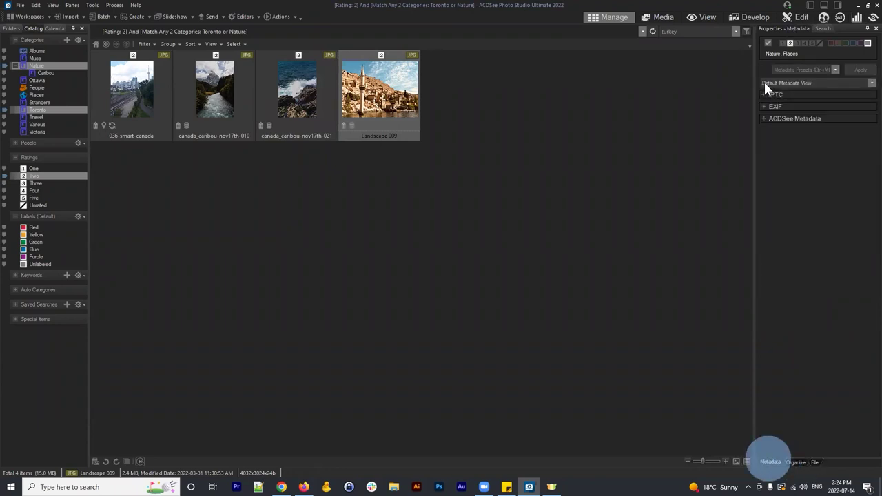
pyautogui.click(770, 118)
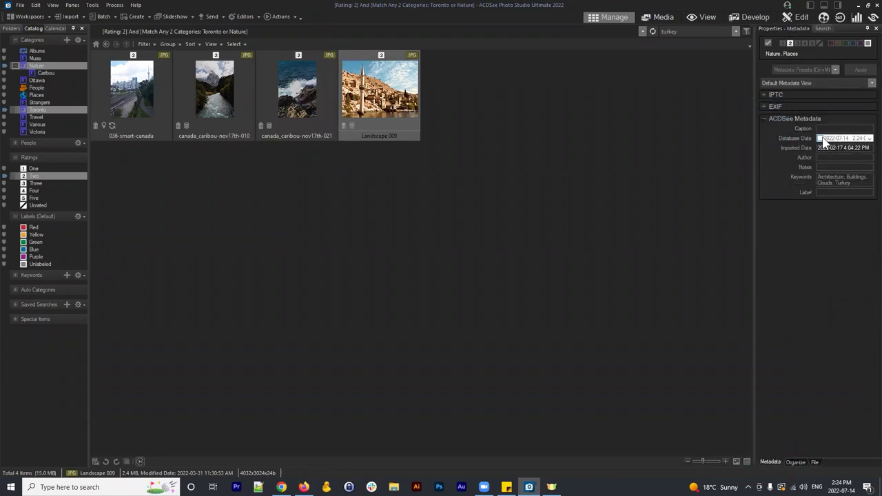
# Enable the Database Date of Landscape 009 with the date 2022-07-14 and commit the entry.
pyautogui.click(824, 140)
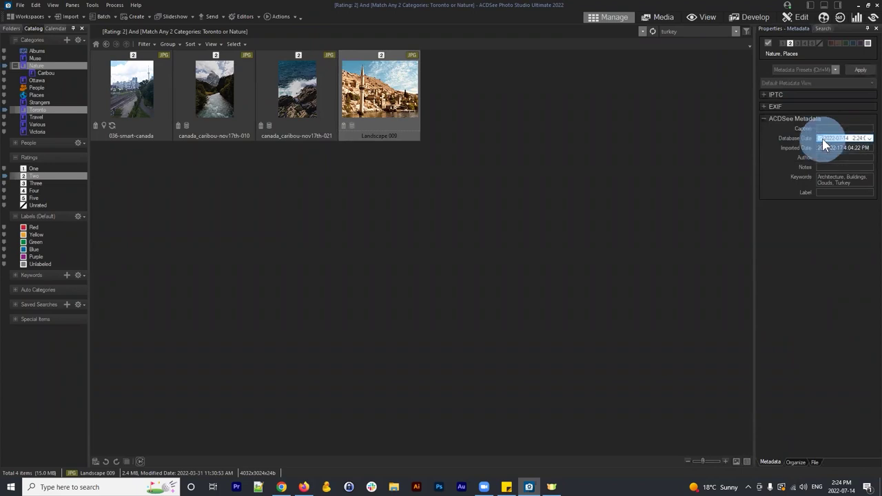
pyautogui.click(870, 138)
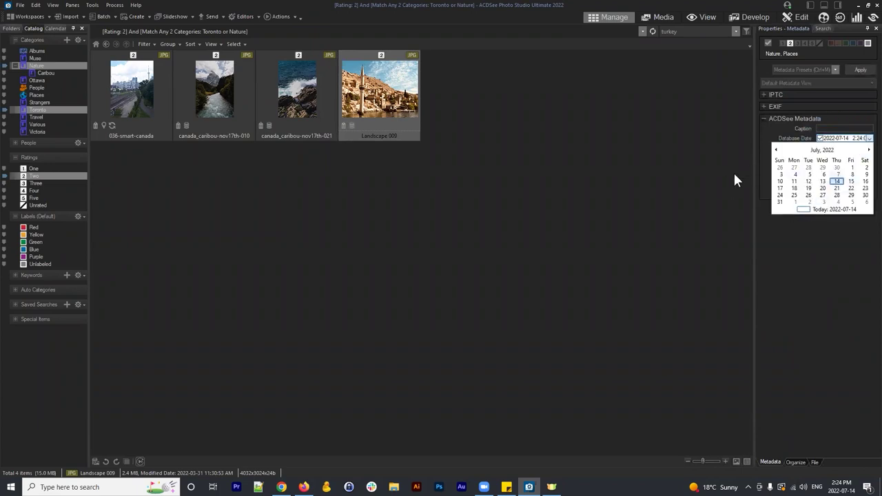
pyautogui.click(820, 252)
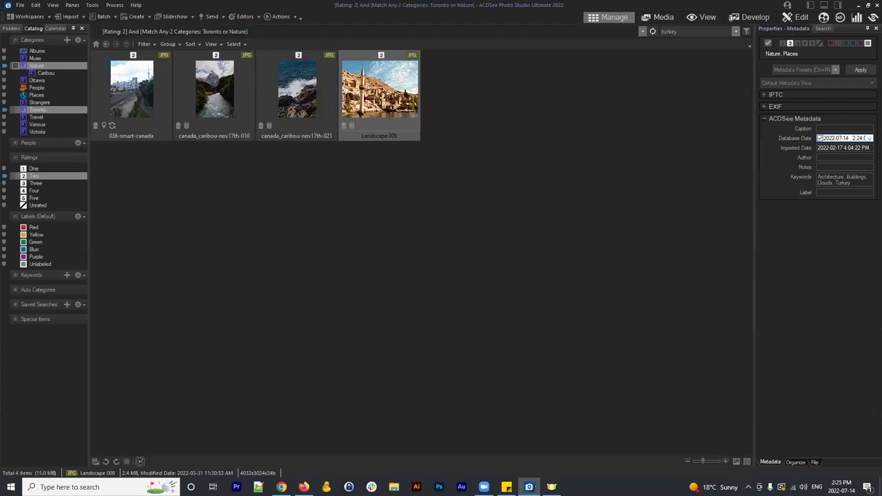
pyautogui.press('Return')
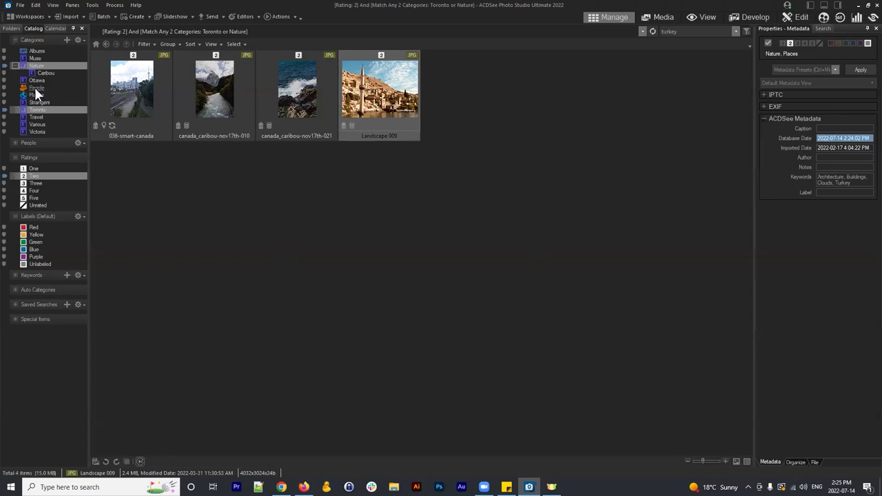
# Open the Sunday folder in Pictures and select all its photos from canada_caribou-nov17th-001 to 022.
pyautogui.click(17, 28)
pyautogui.click(48, 152)
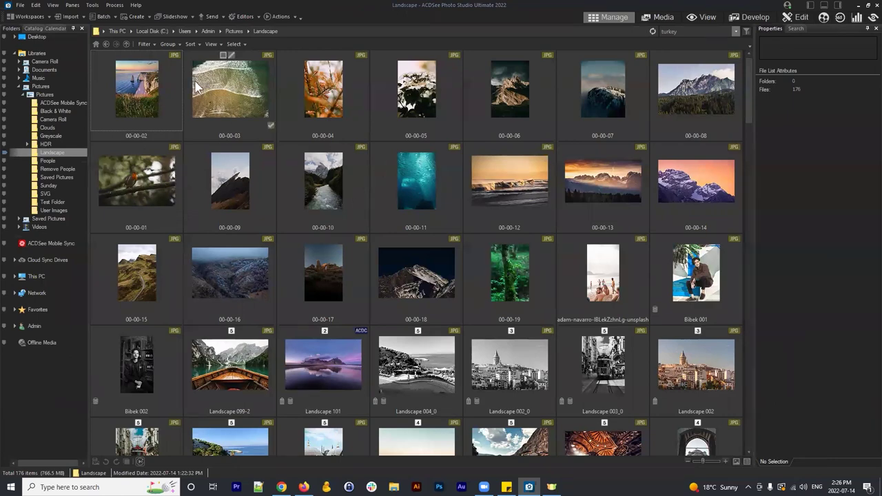
pyautogui.click(138, 104)
pyautogui.click(46, 185)
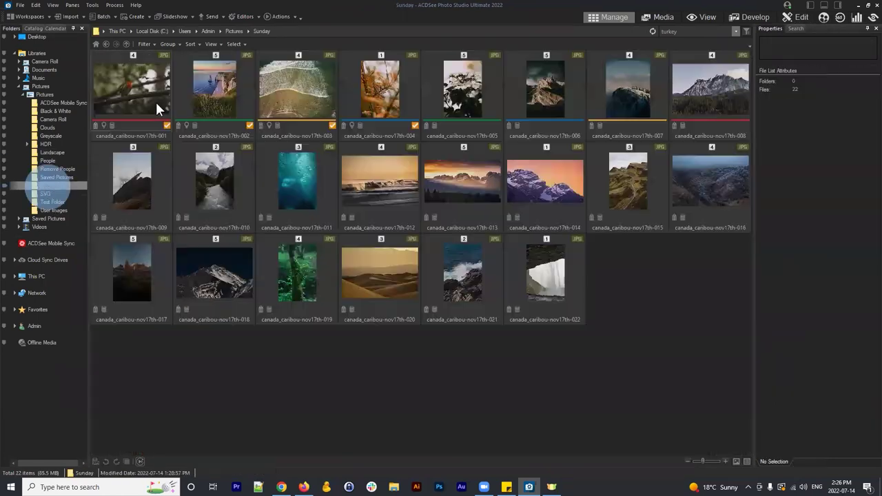
pyautogui.click(156, 97)
pyautogui.keyDown('shift'); pyautogui.click(553, 307); pyautogui.keyUp('shift')
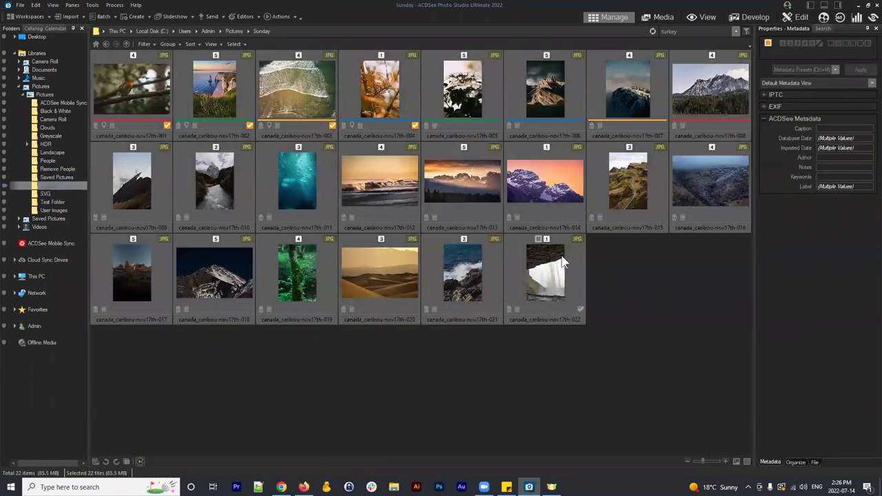
# Examine the category and keyword assignments of the selected photos and the available quick category sets.
pyautogui.click(796, 461)
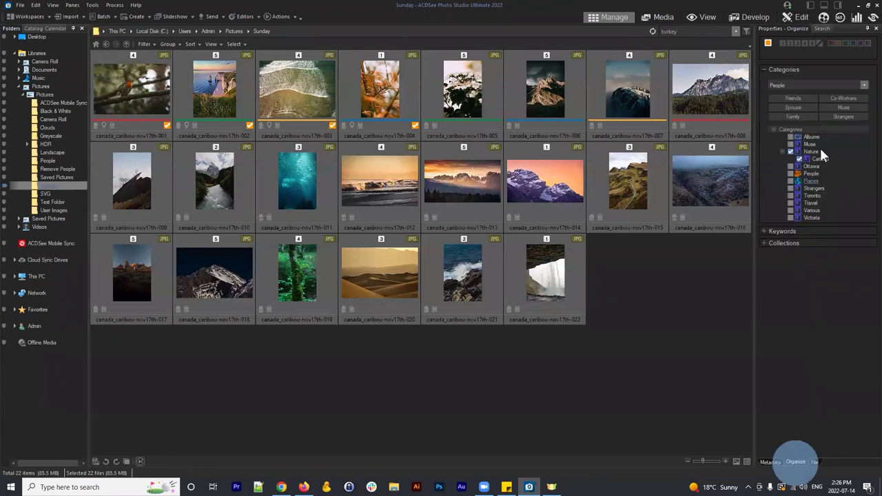
pyautogui.click(783, 231)
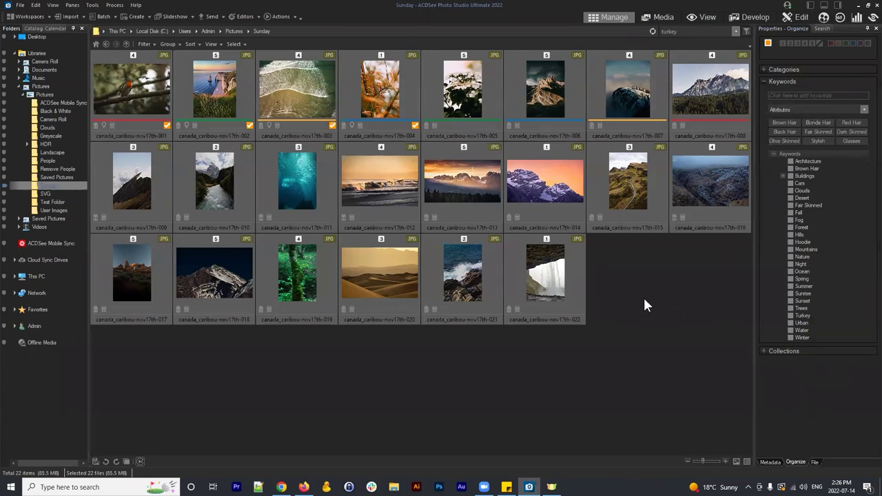
pyautogui.click(784, 70)
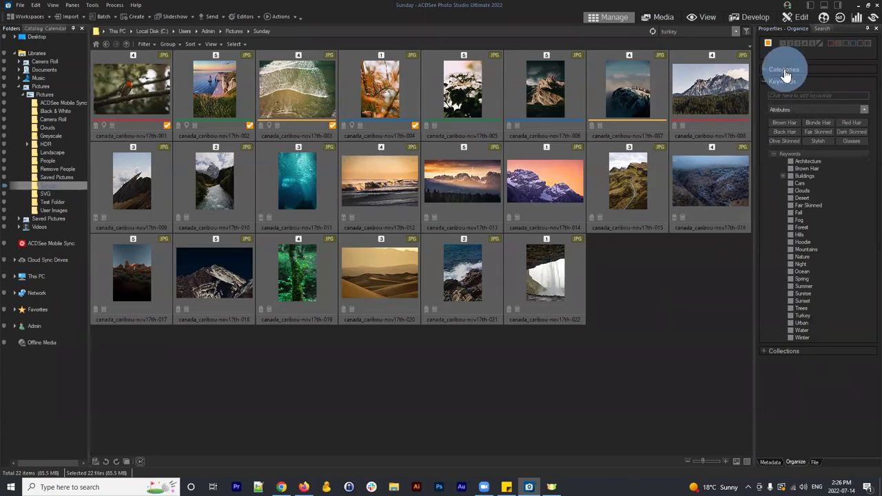
pyautogui.click(866, 85)
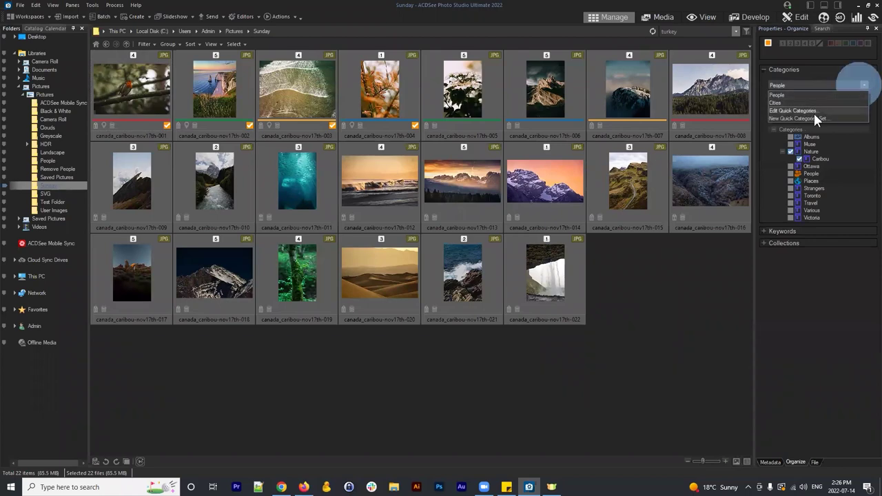
pyautogui.click(815, 83)
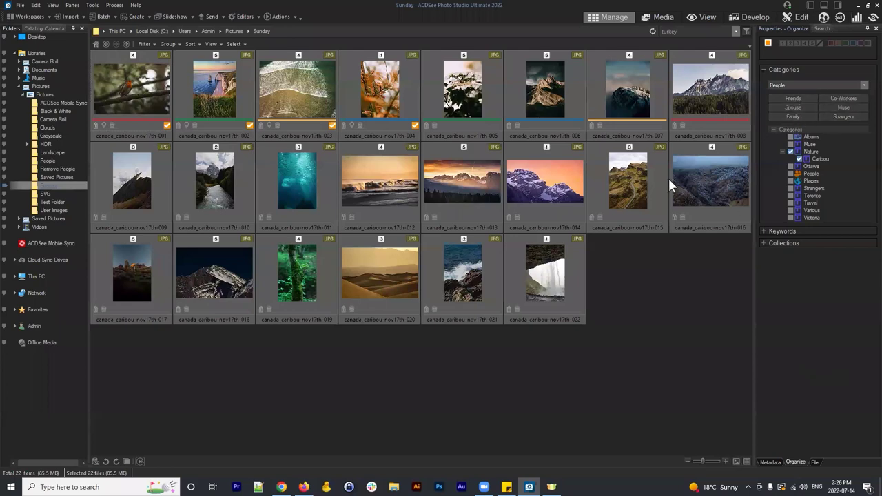
pyautogui.click(764, 71)
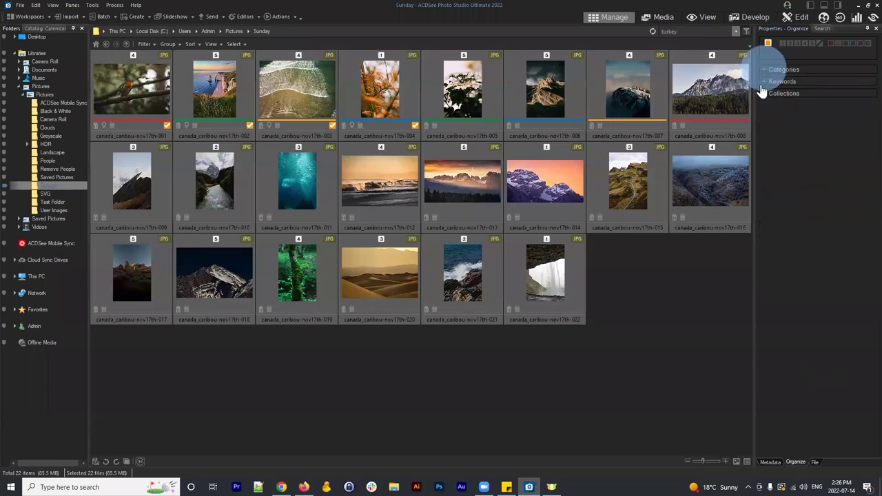
# Expand the keyword options for the selected photos and look over the available quick keyword sets.
pyautogui.click(766, 81)
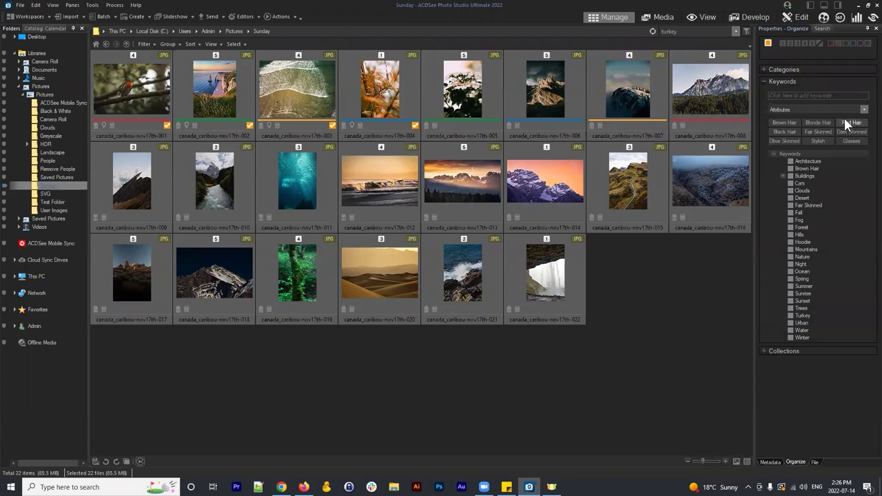
pyautogui.click(864, 110)
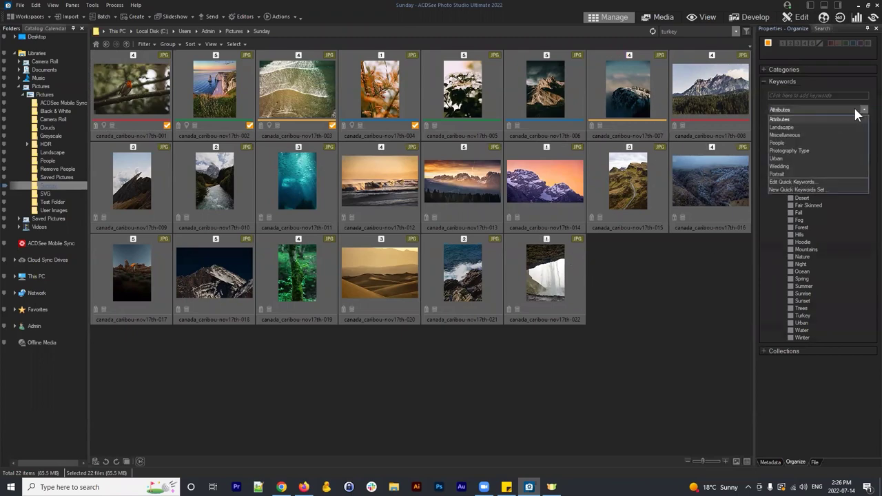
pyautogui.click(855, 109)
pyautogui.click(833, 105)
pyautogui.click(794, 109)
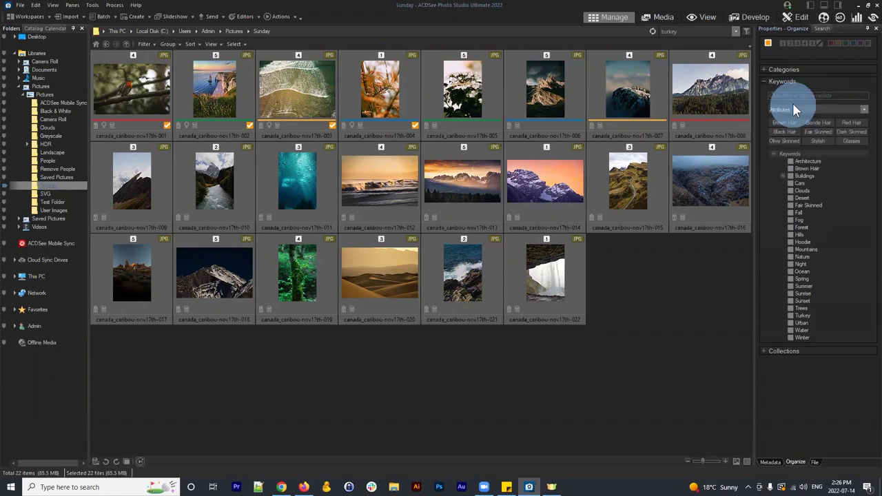
pyautogui.click(793, 109)
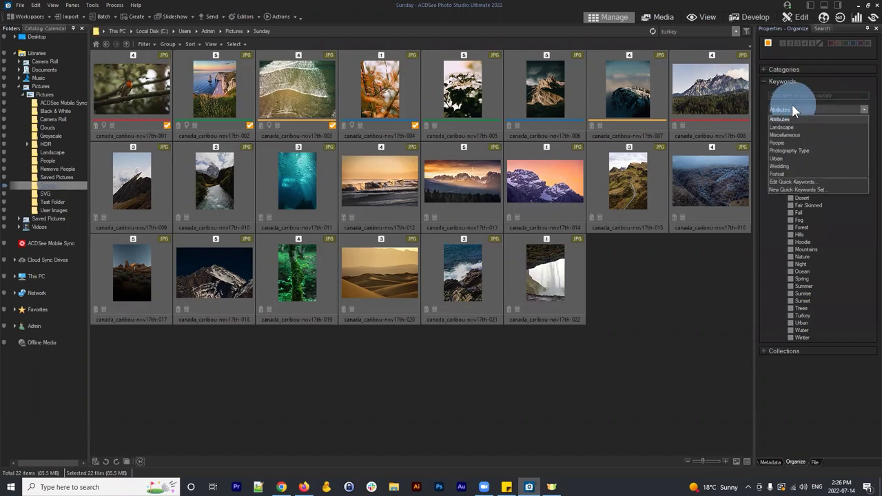
# Start a new quick keywords set and try a six-column layout before returning it to 3 columns.
pyautogui.click(787, 188)
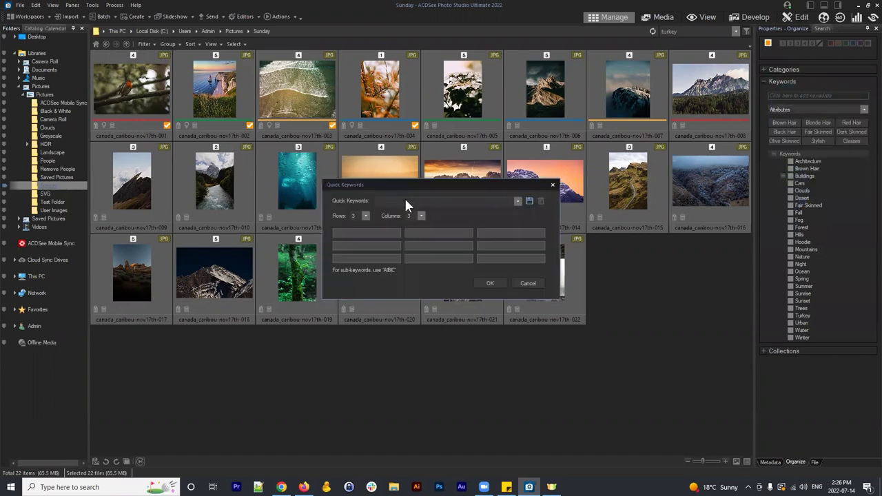
pyautogui.moveTo(396, 185); pyautogui.dragTo(420, 126)
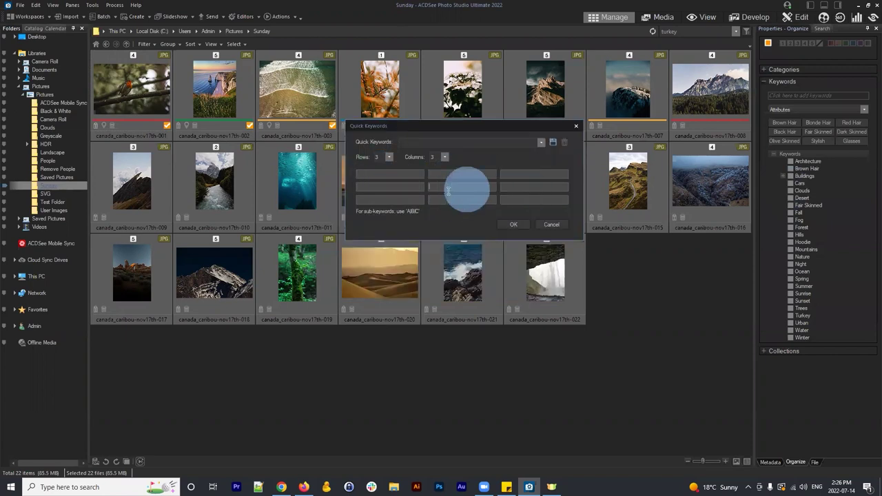
pyautogui.click(406, 199)
pyautogui.click(509, 202)
pyautogui.click(445, 157)
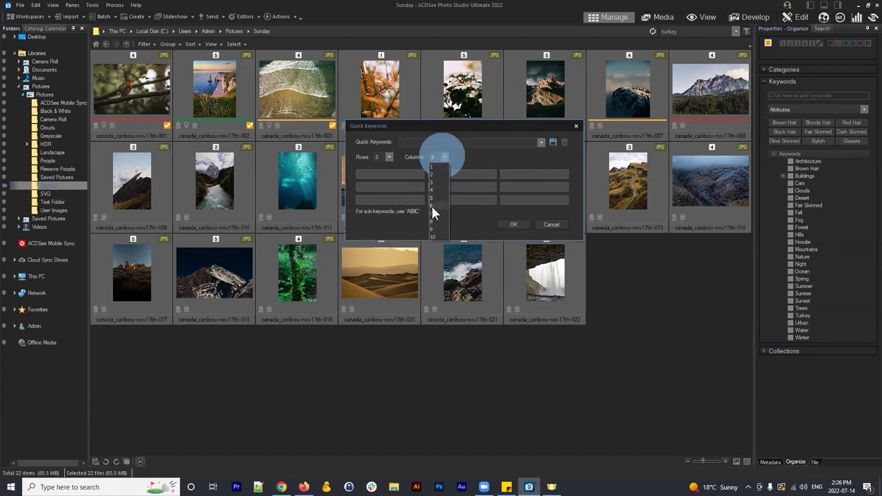
pyautogui.click(432, 207)
pyautogui.click(444, 157)
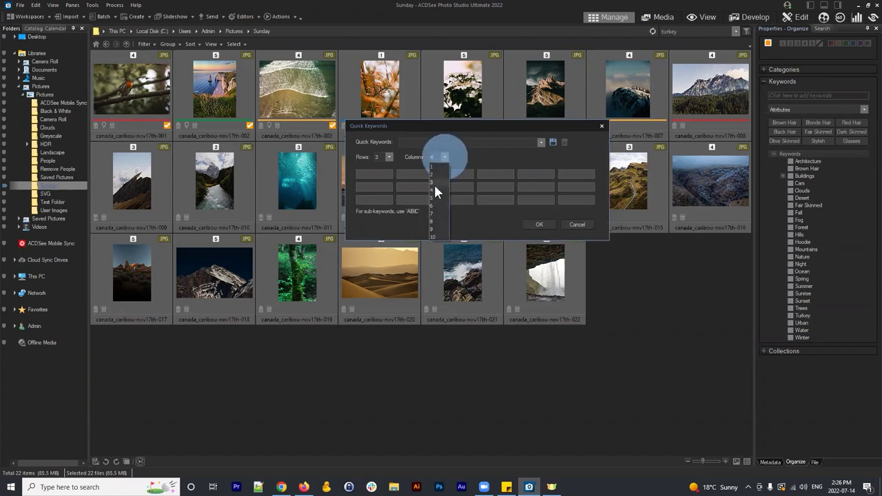
pyautogui.click(434, 187)
pyautogui.click(445, 158)
pyautogui.click(434, 183)
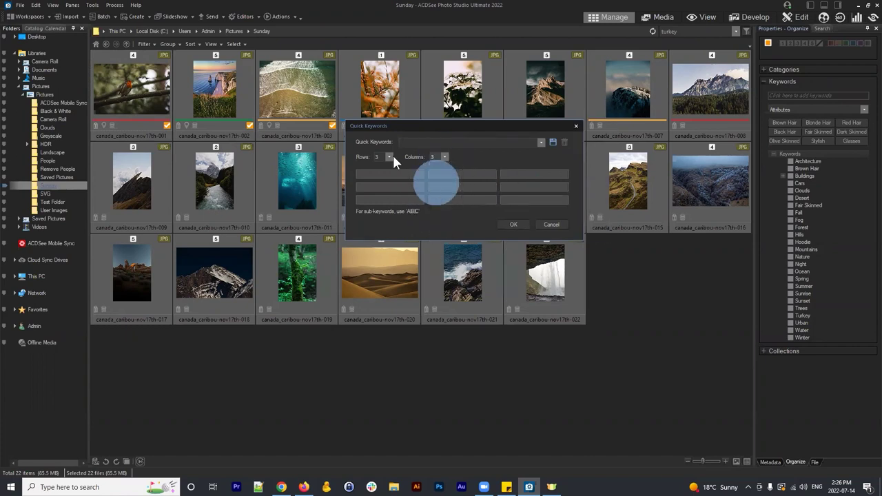
# Try 10 rows in the new quick keywords set and close the dialog without saving.
pyautogui.click(389, 158)
pyautogui.click(384, 236)
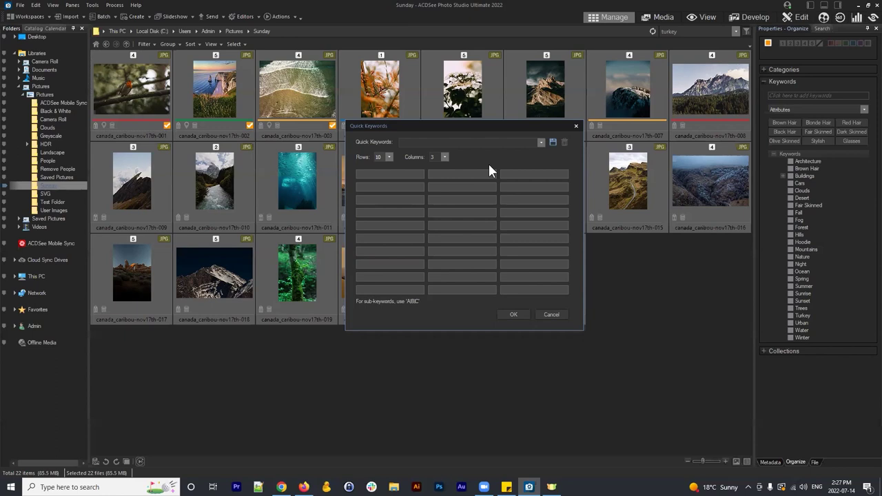
pyautogui.click(576, 126)
# Switch to the Landscape quick keyword set and assign the Forest keyword to the selected Sunday photos.
pyautogui.click(828, 109)
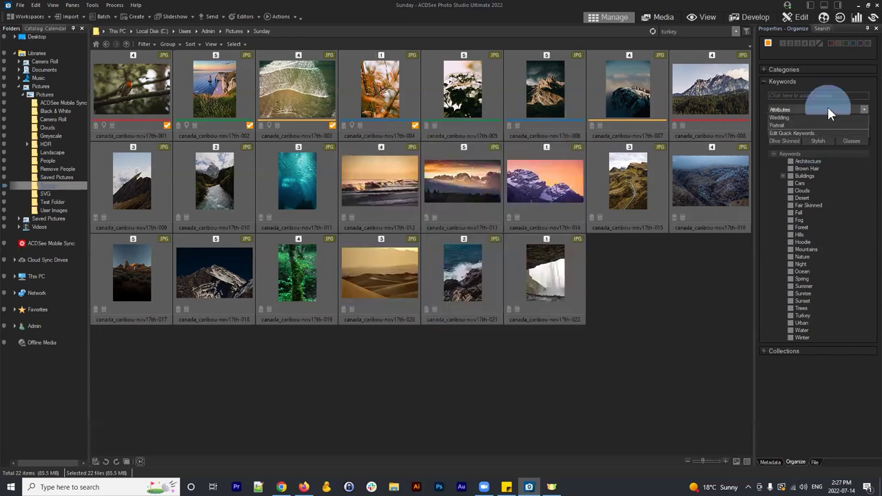
pyautogui.click(790, 126)
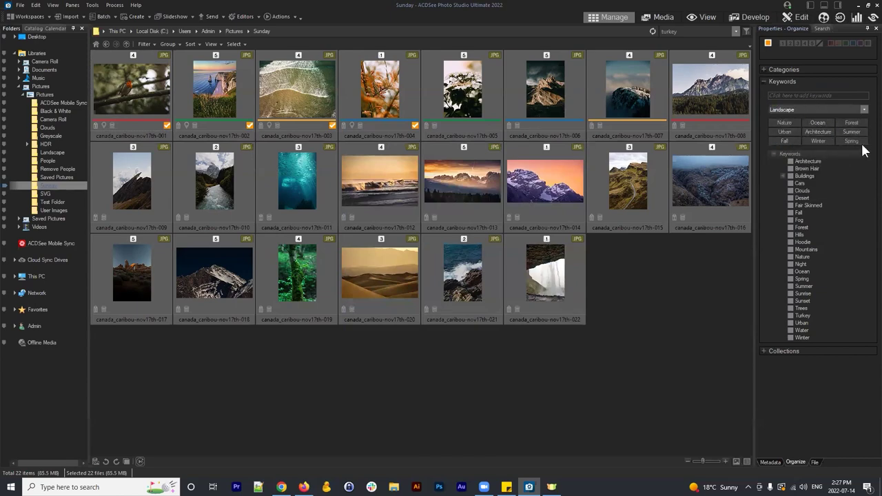
pyautogui.click(810, 109)
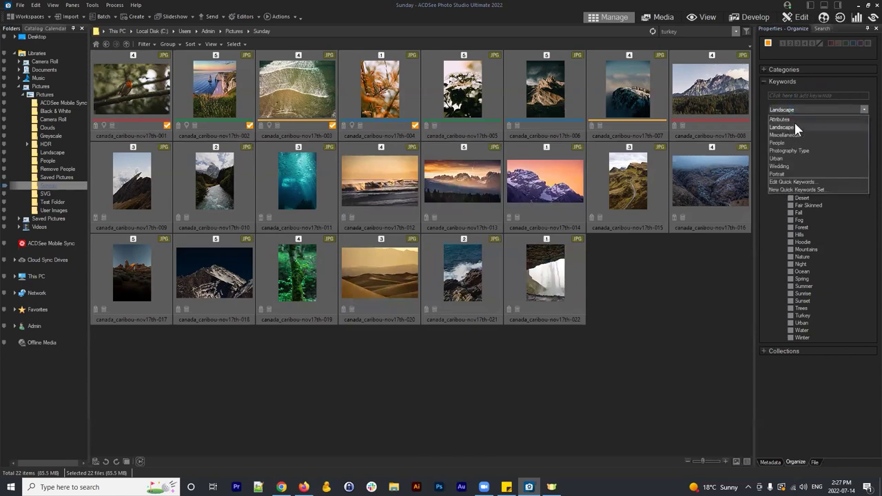
pyautogui.click(790, 127)
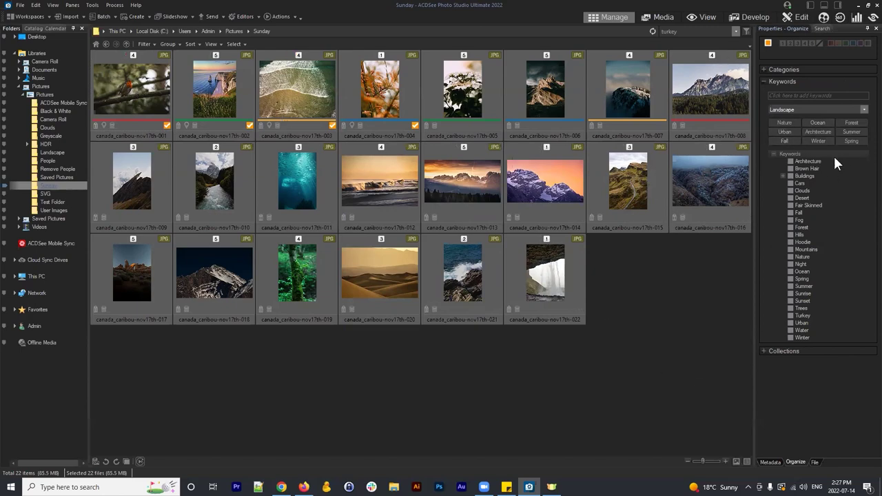
pyautogui.click(852, 123)
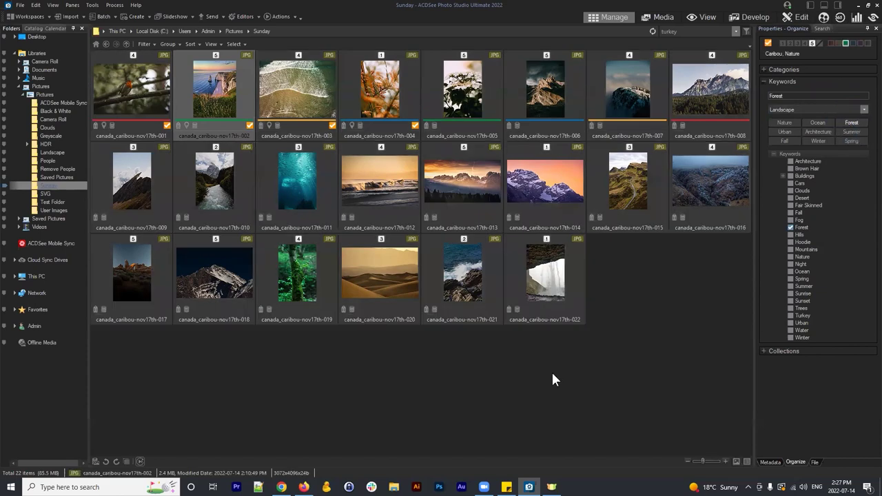
# Check the keywords on individual Sunday photos and on the whole set, leaving nothing selected.
pyautogui.click(119, 89)
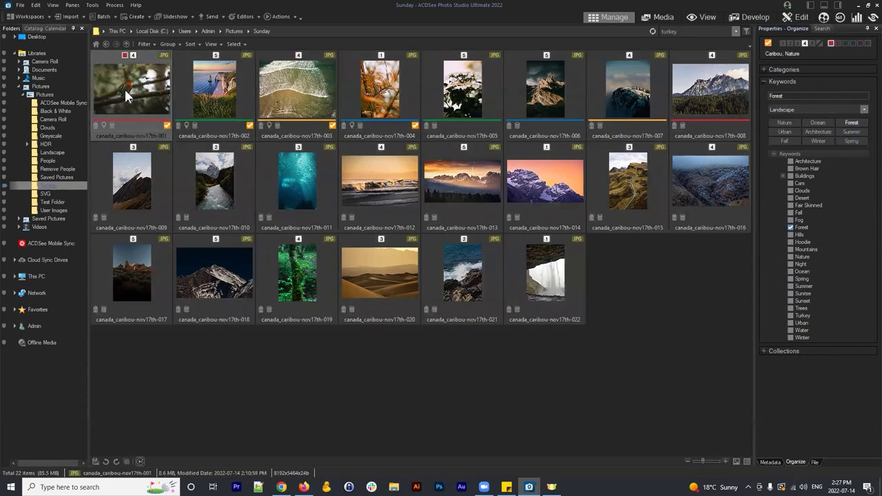
pyautogui.click(233, 88)
pyautogui.click(141, 90)
pyautogui.click(286, 98)
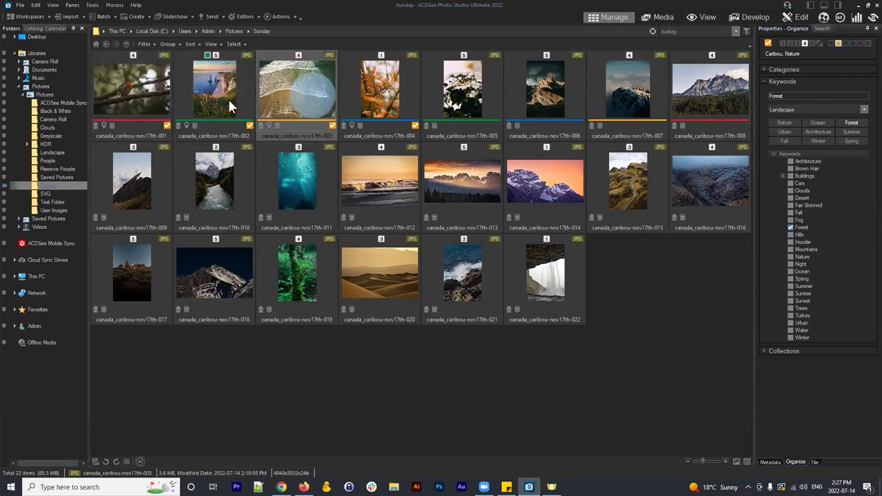
pyautogui.click(146, 89)
pyautogui.keyDown('shift'); pyautogui.click(536, 296); pyautogui.keyUp('shift')
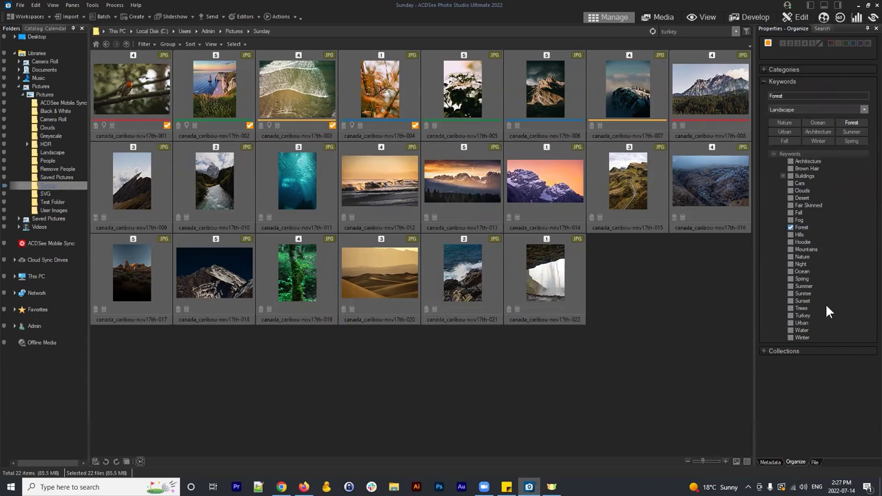
pyautogui.click(656, 311)
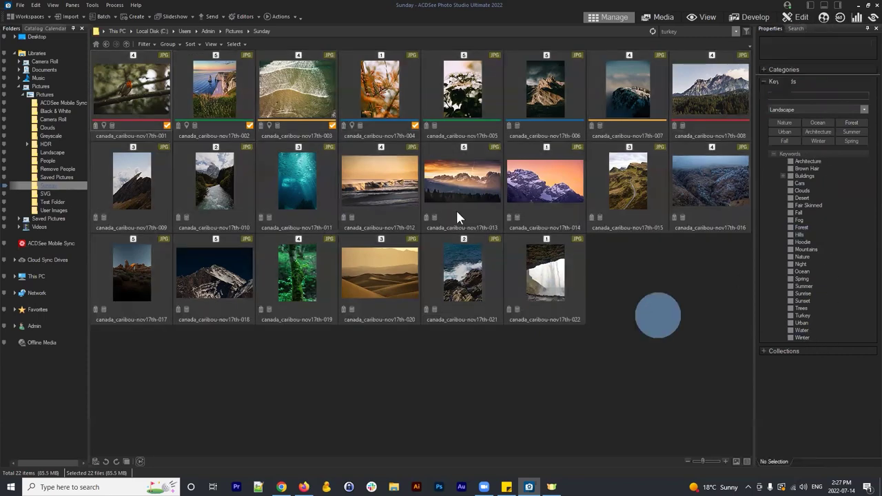
# Select all the Sunday photos and assign the Nature quick keyword to them.
pyautogui.click(137, 103)
pyautogui.keyDown('shift'); pyautogui.click(518, 276); pyautogui.keyUp('shift')
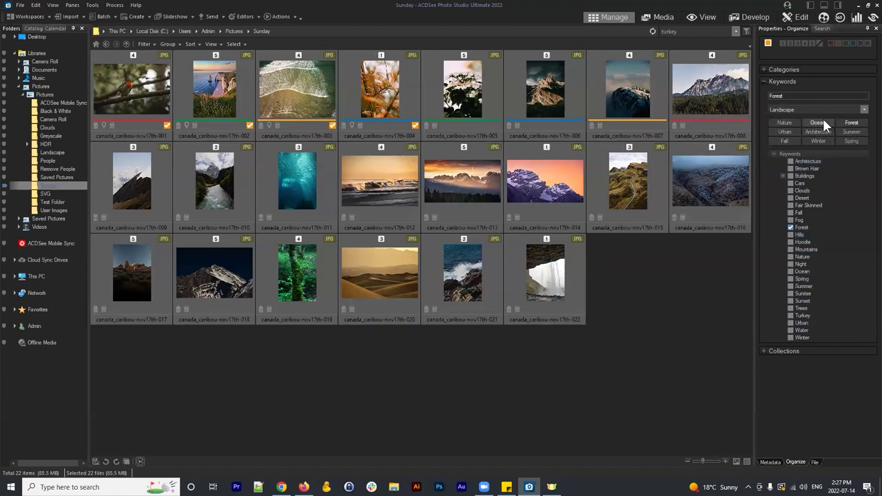
pyautogui.click(784, 122)
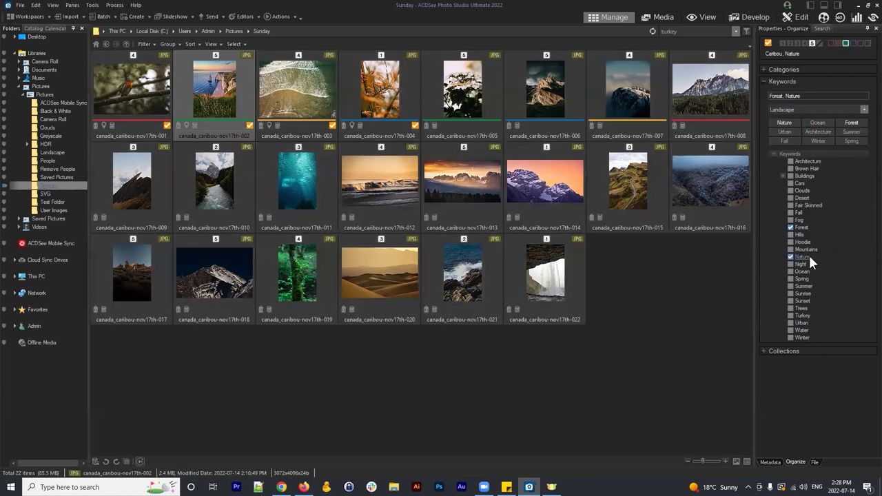
pyautogui.click(814, 122)
pyautogui.click(817, 125)
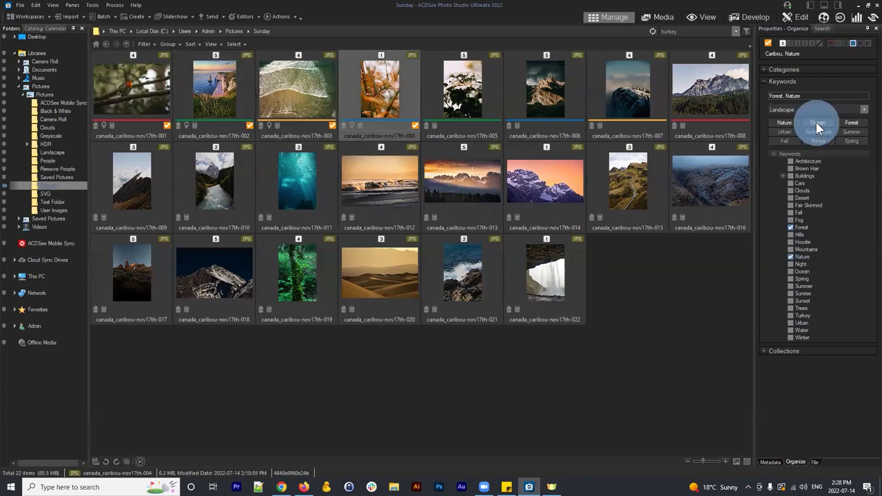
pyautogui.click(663, 290)
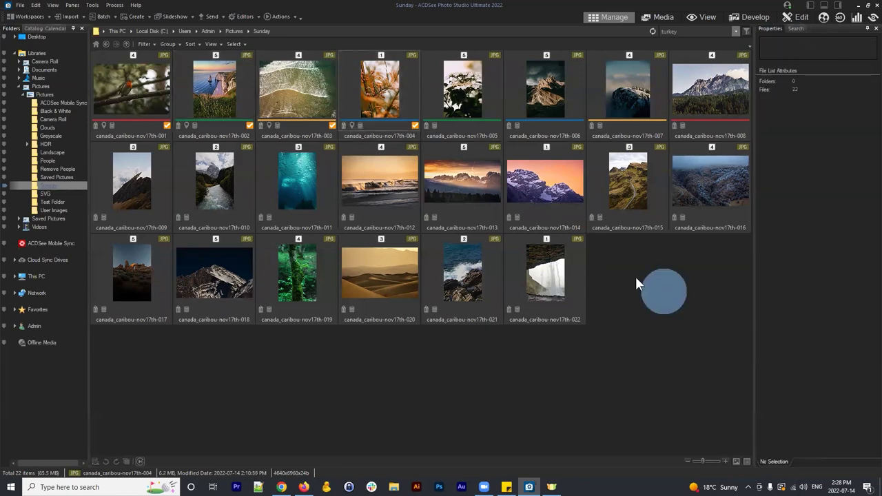
pyautogui.hotkey('ctrl', 's')
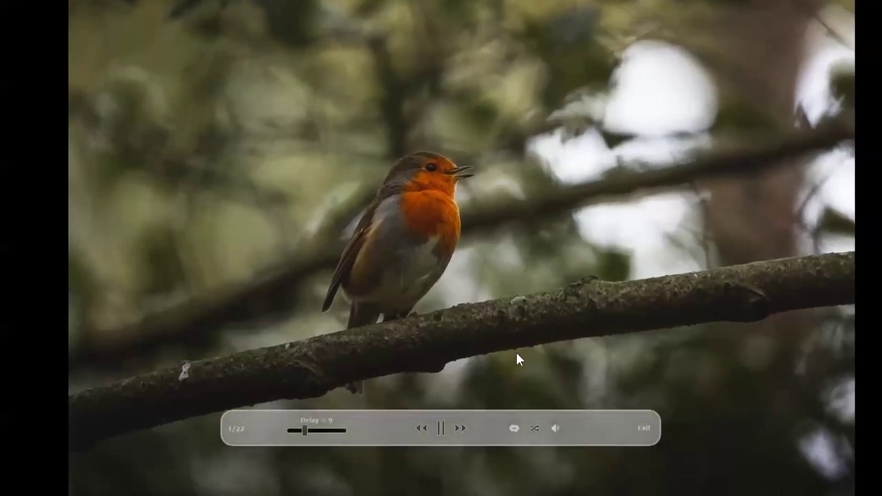
pyautogui.click(644, 428)
# Assign the Ocean quick keyword to all the Sunday photos and select the whole set again.
pyautogui.click(469, 122)
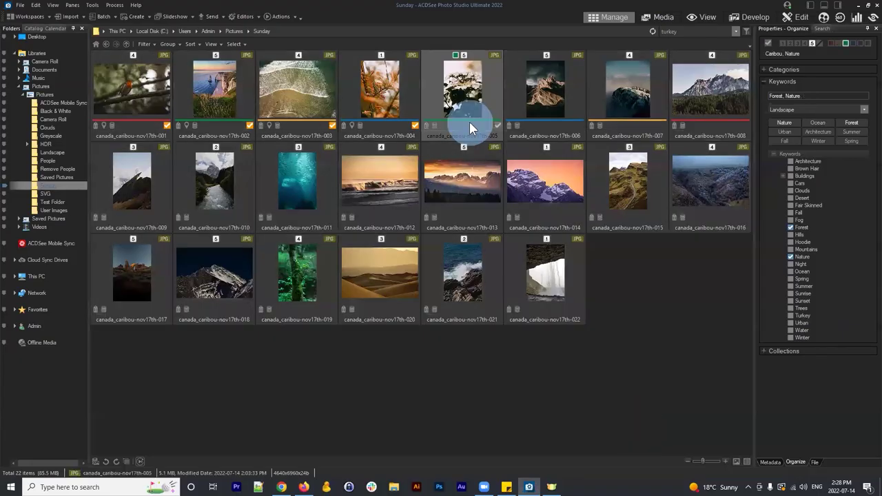
pyautogui.click(819, 122)
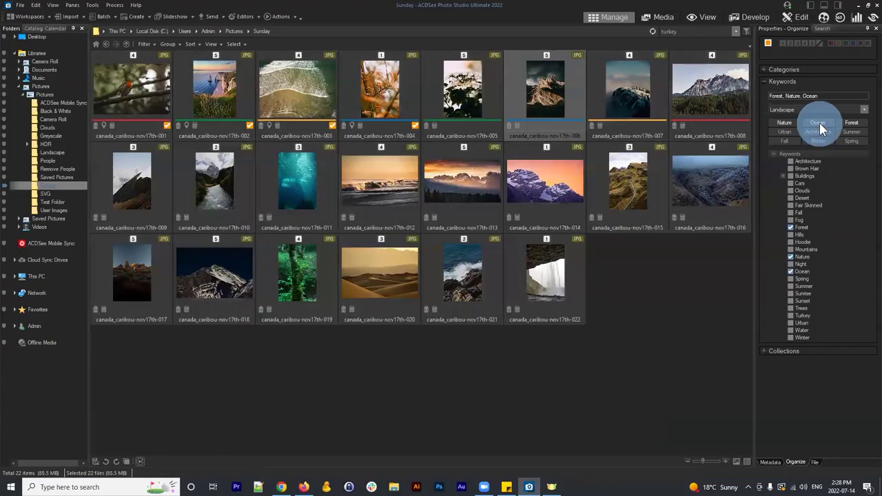
pyautogui.click(662, 162)
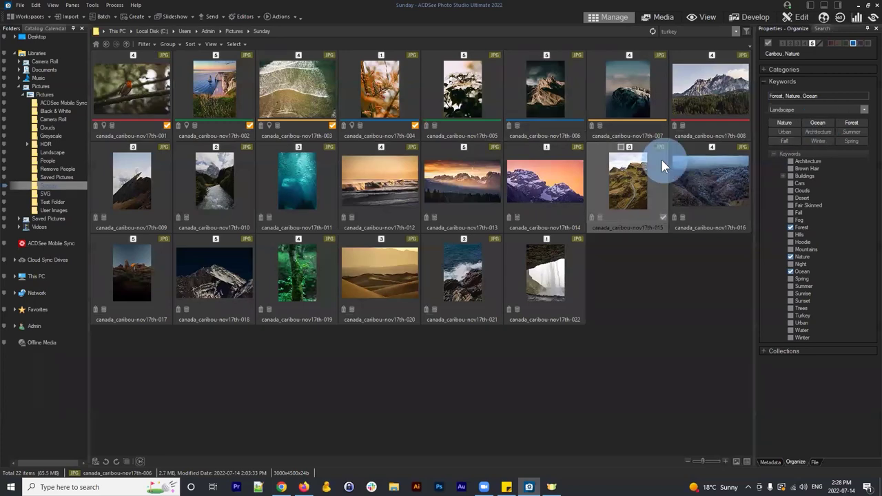
pyautogui.hotkey('ctrl', 'a')
# Turn off Auto Advance for keywording in Manage mode through the program options.
pyautogui.click(117, 5)
pyautogui.moveTo(89, 6)
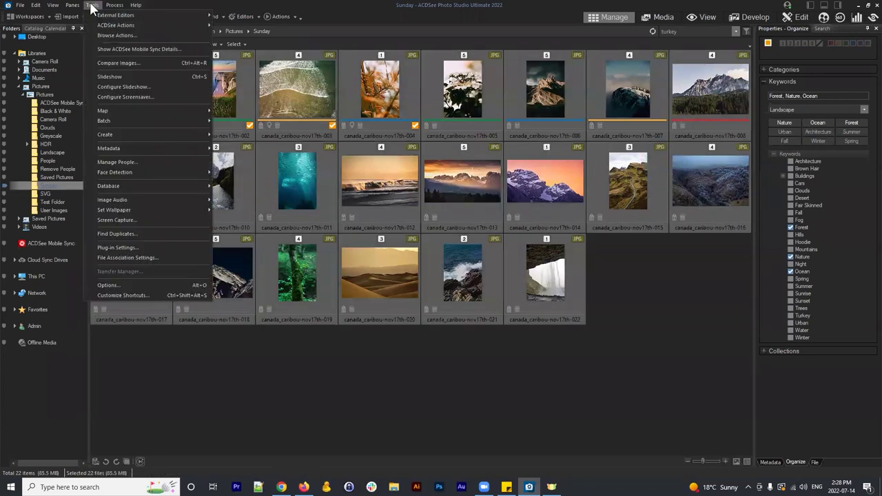
pyautogui.click(120, 283)
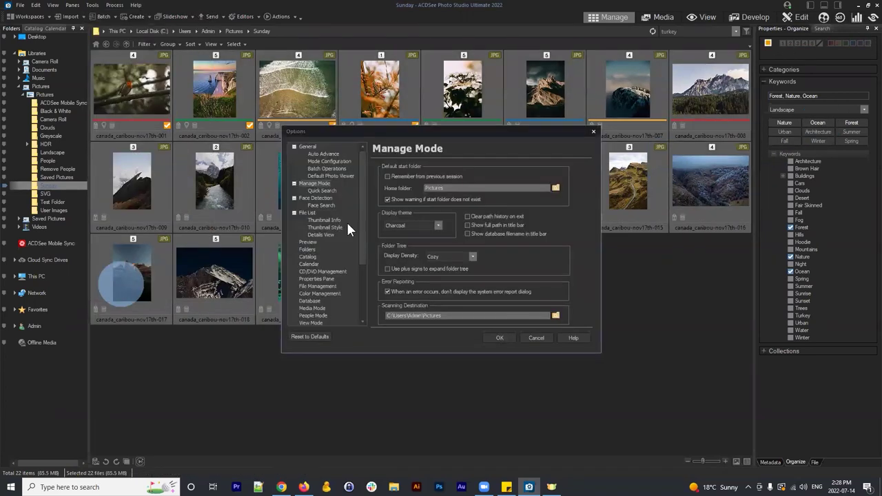
pyautogui.click(322, 154)
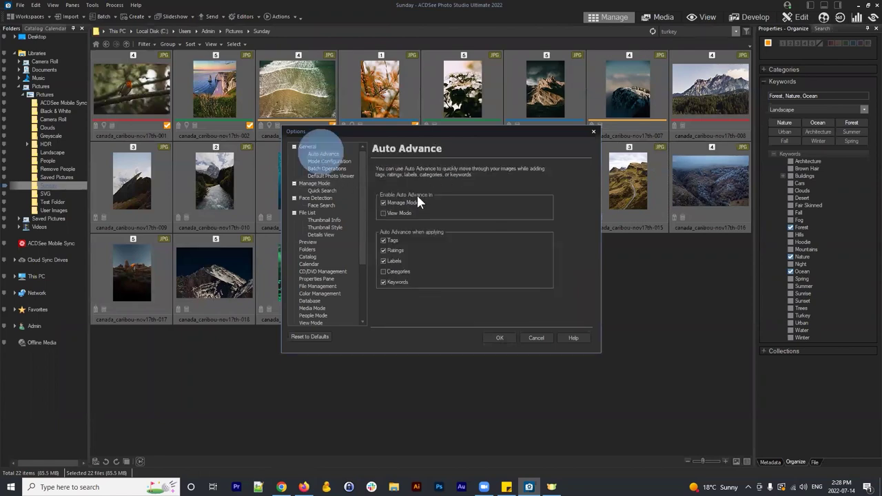
pyautogui.click(505, 337)
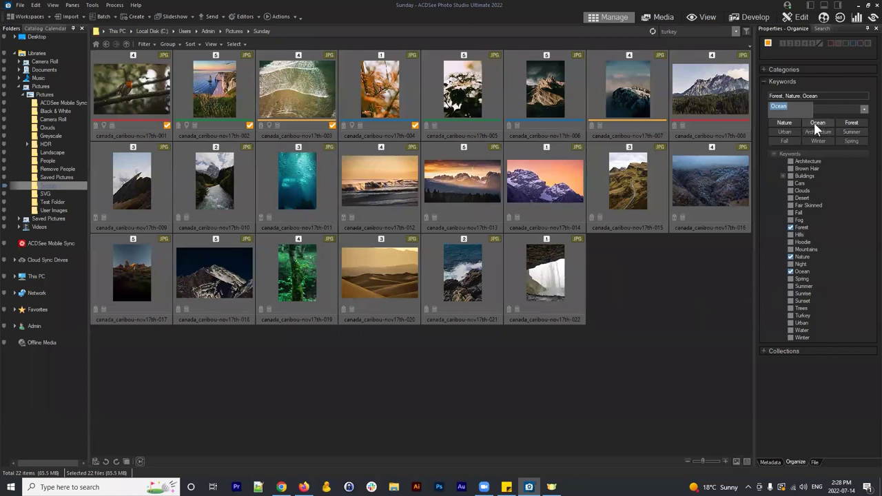
# Assign the Urban, Architecture, Summer, Fall, Winter and Spring quick keywords to all the selected Sunday photos.
pyautogui.click(784, 125)
pyautogui.click(515, 261)
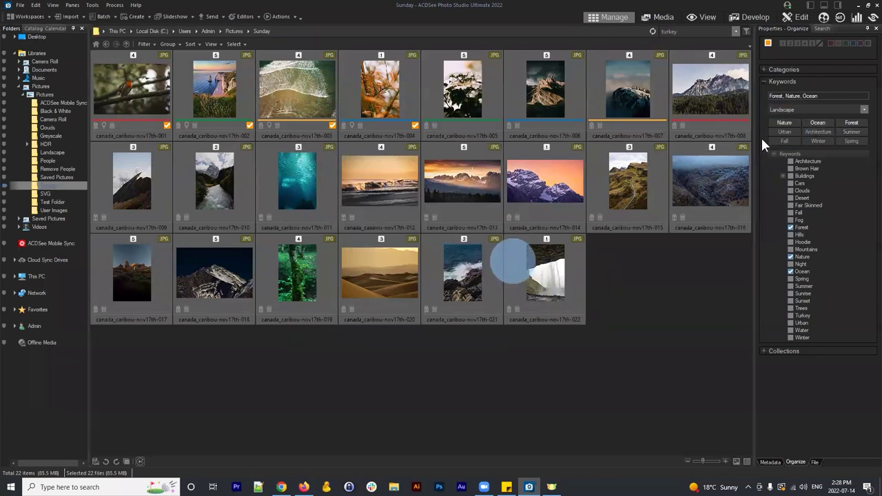
pyautogui.click(776, 131)
pyautogui.click(820, 132)
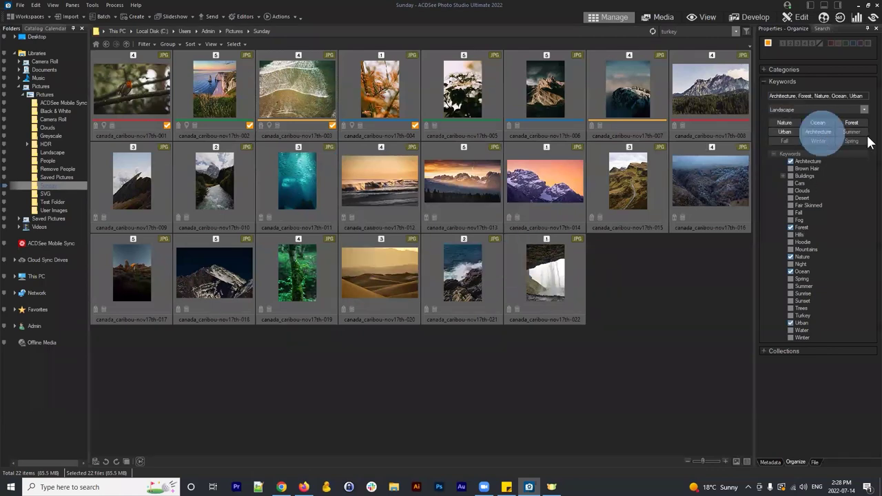
pyautogui.click(852, 132)
pyautogui.click(784, 147)
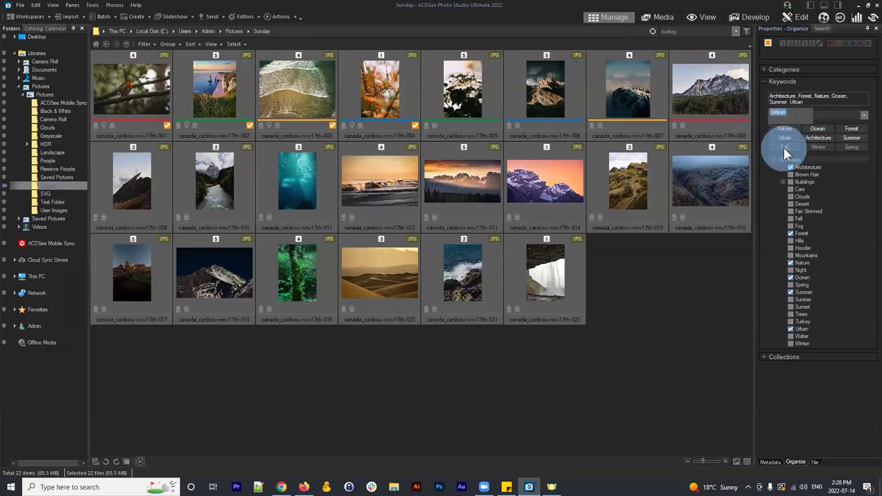
pyautogui.click(816, 148)
pyautogui.click(850, 147)
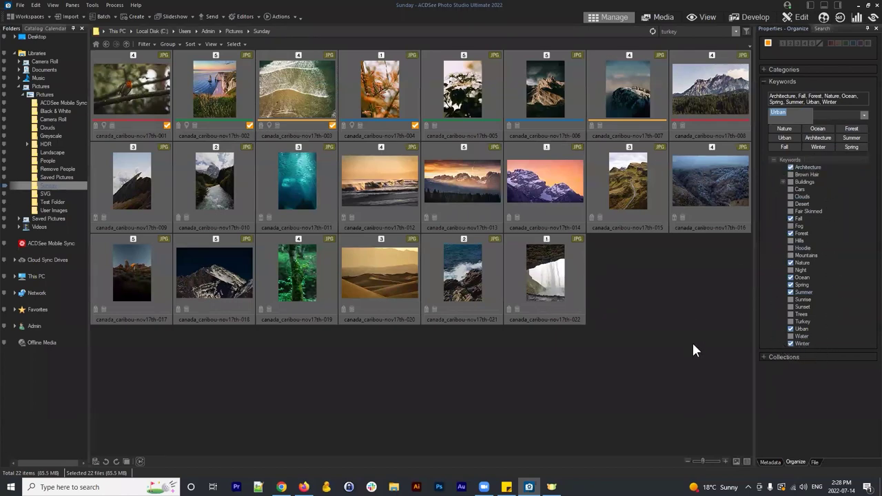
# Check the assigned keyword list on a single flower photo and on the whole Sunday set.
pyautogui.click(738, 290)
pyautogui.click(428, 82)
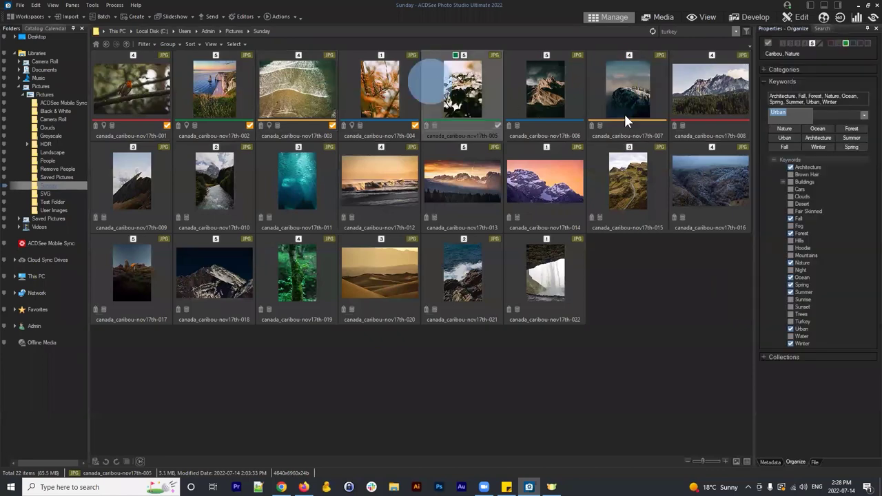
pyautogui.hotkey('ctrl', 'a')
pyautogui.click(855, 100)
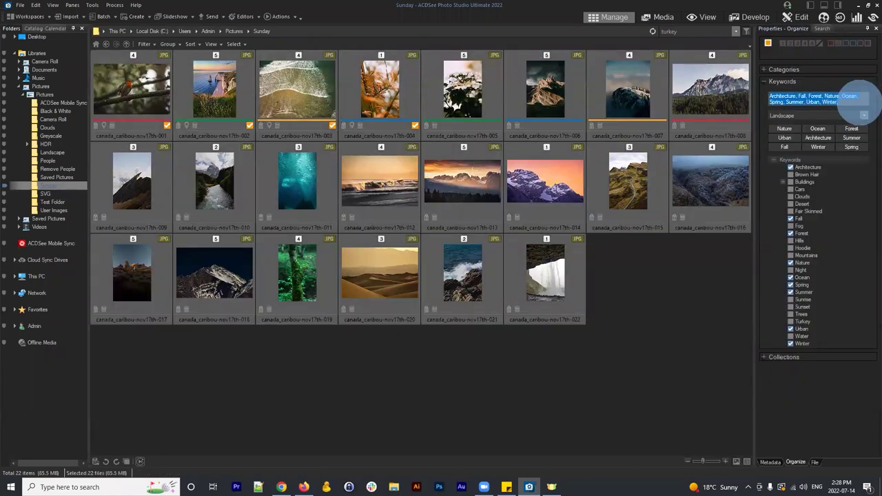
pyautogui.click(433, 80)
pyautogui.click(859, 98)
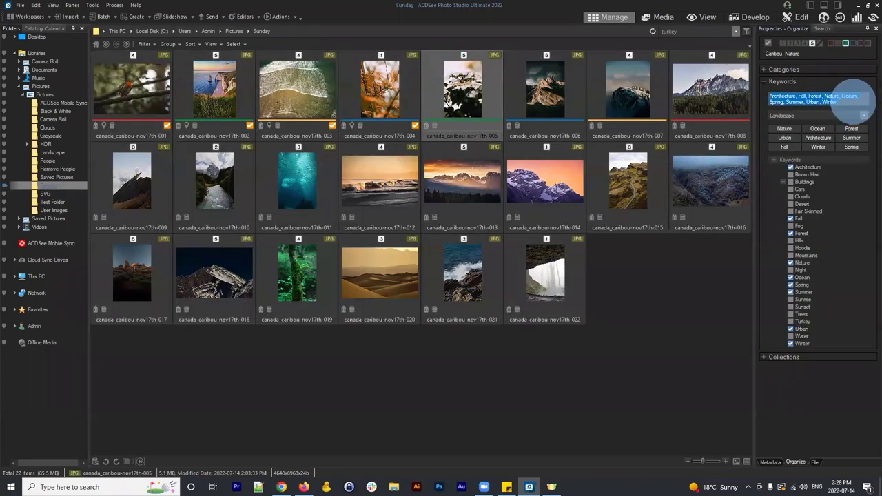
pyautogui.click(572, 103)
pyautogui.hotkey('ctrl', 'a')
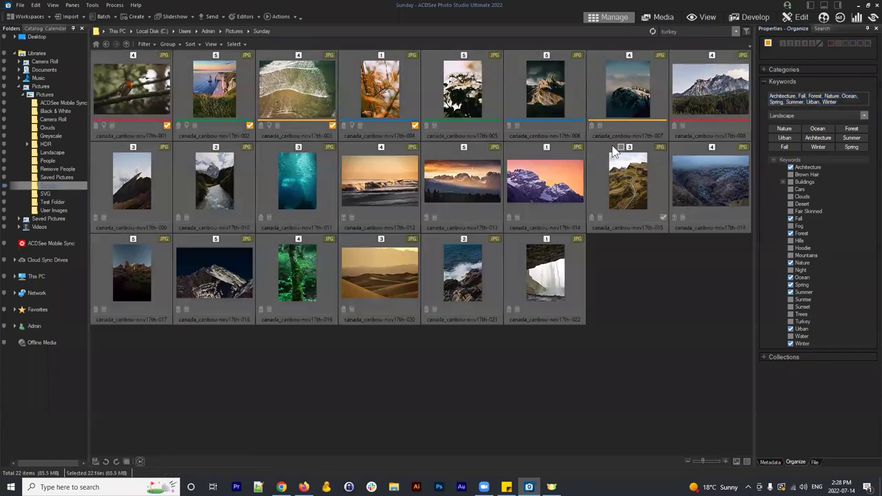
# Examine the Keywords field in the photos' ACDSee Metadata, return to the Organize properties and clear the photo selection.
pyautogui.click(771, 463)
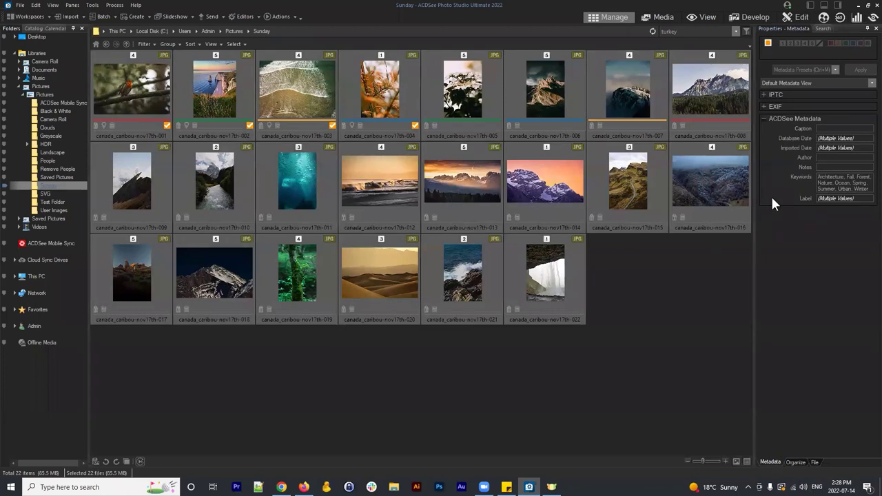
pyautogui.click(797, 463)
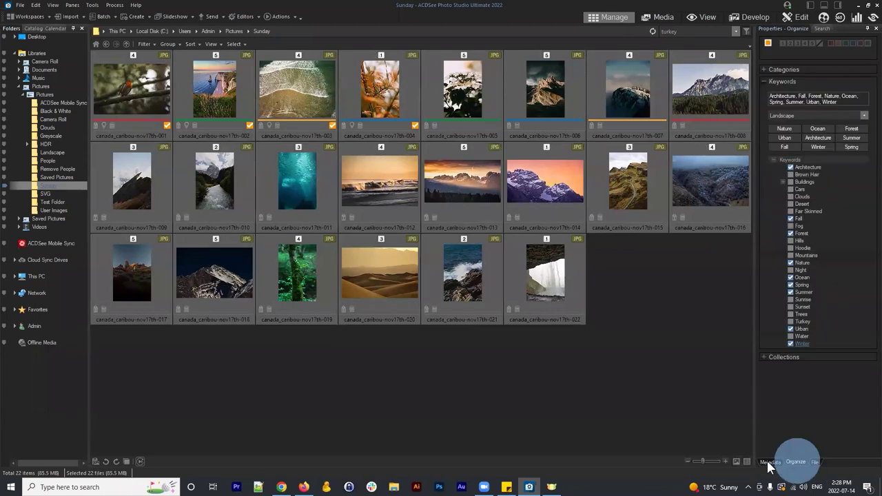
pyautogui.click(769, 462)
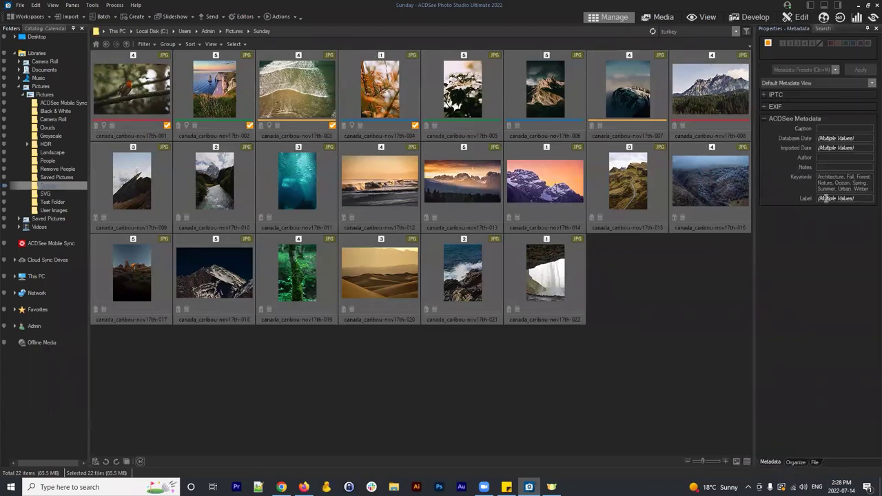
pyautogui.moveTo(818, 178); pyautogui.dragTo(872, 198)
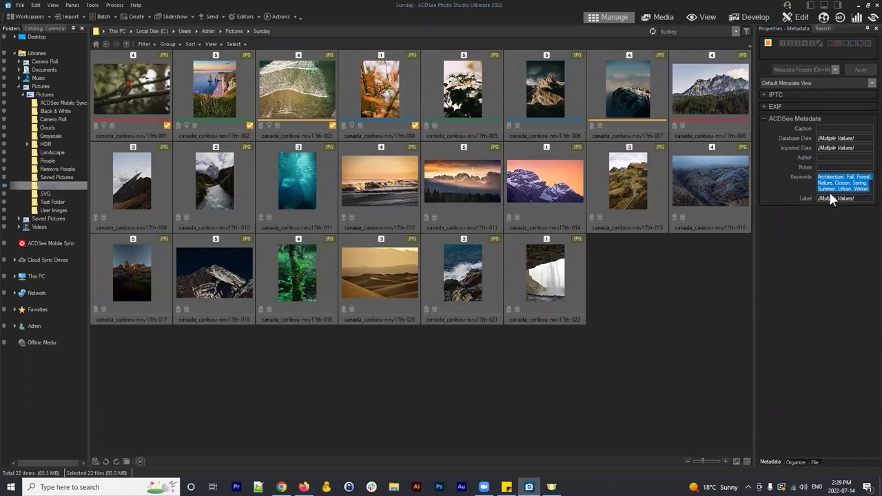
pyautogui.click(795, 462)
pyautogui.click(648, 322)
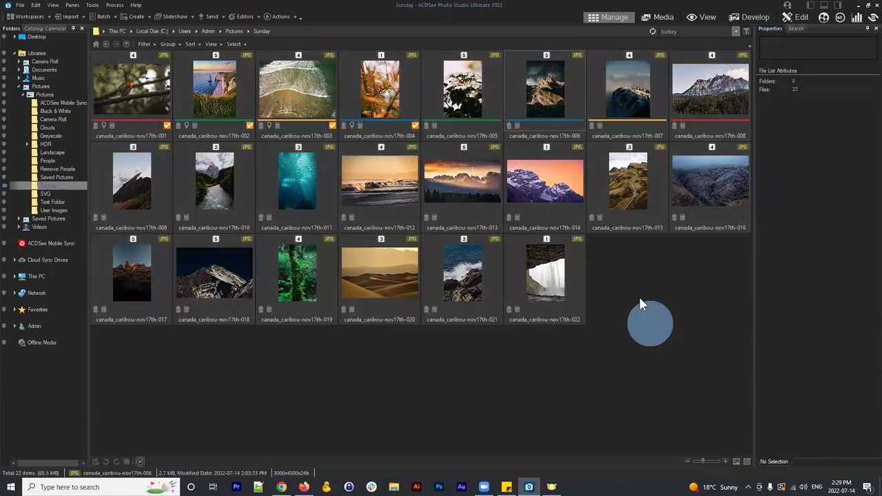
pyautogui.click(432, 114)
pyautogui.hotkey('ctrl', 'a')
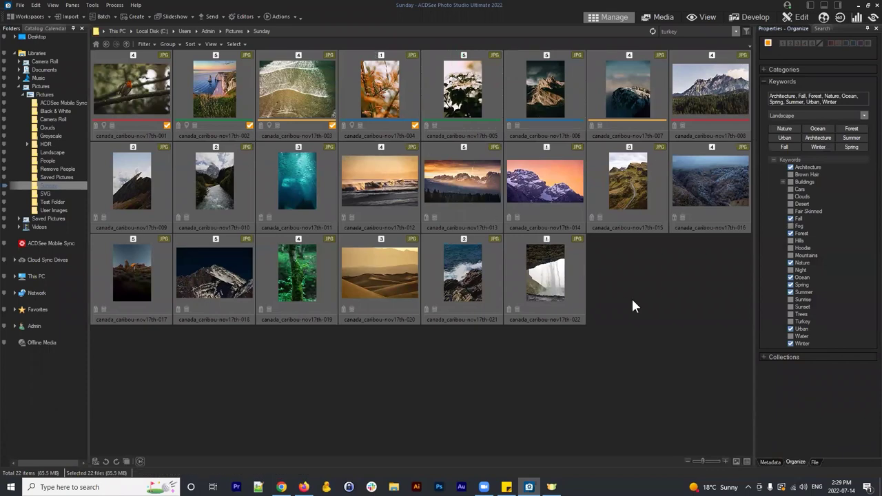
pyautogui.click(642, 286)
# Expand the Catalog's keyword list and browse the photos tagged Nature, followed by those tagged Spring.
pyautogui.click(33, 27)
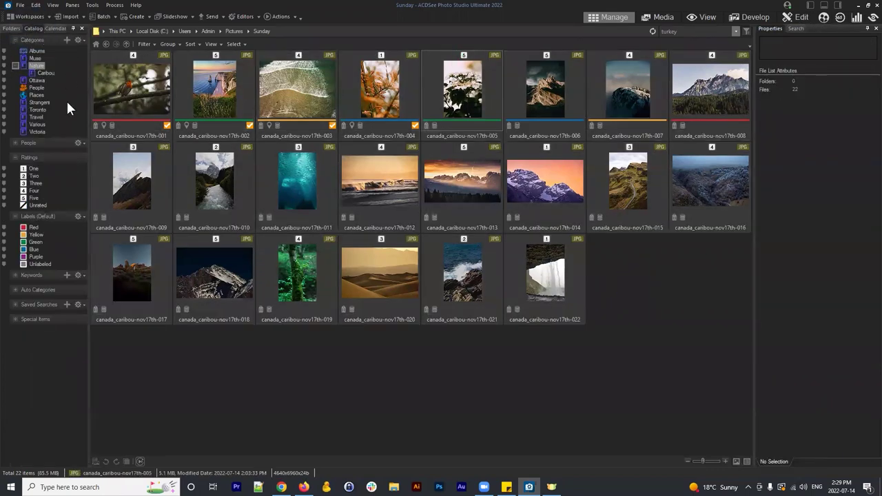
pyautogui.click(14, 275)
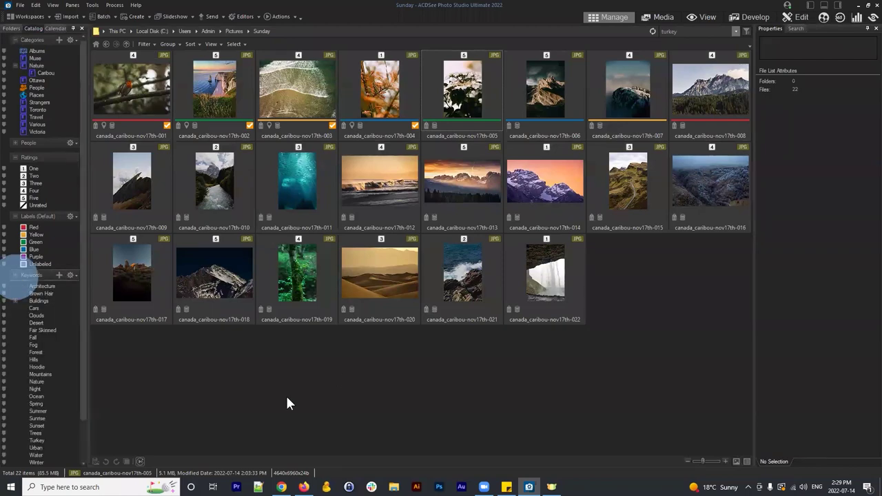
pyautogui.scroll(-1, 62, 296)
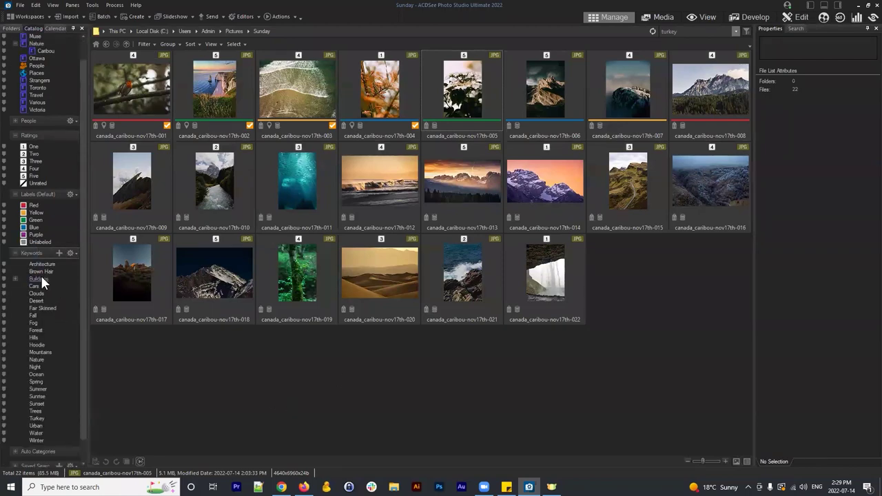
pyautogui.click(38, 361)
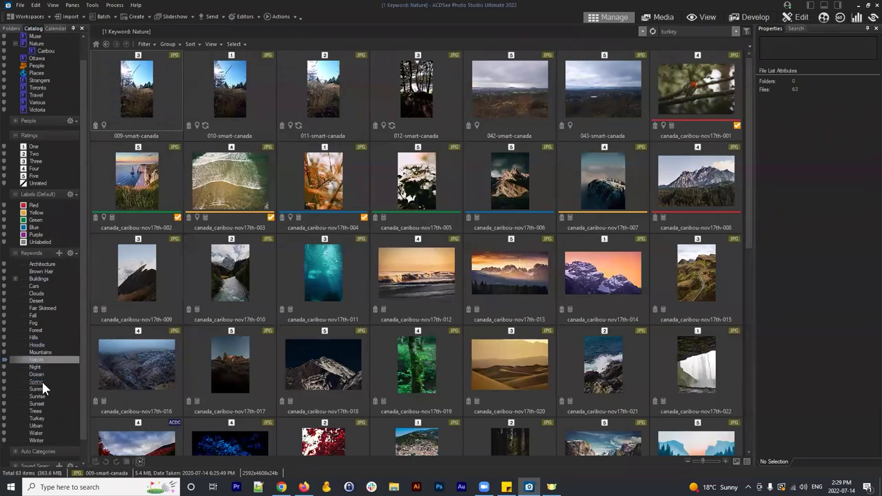
pyautogui.click(35, 381)
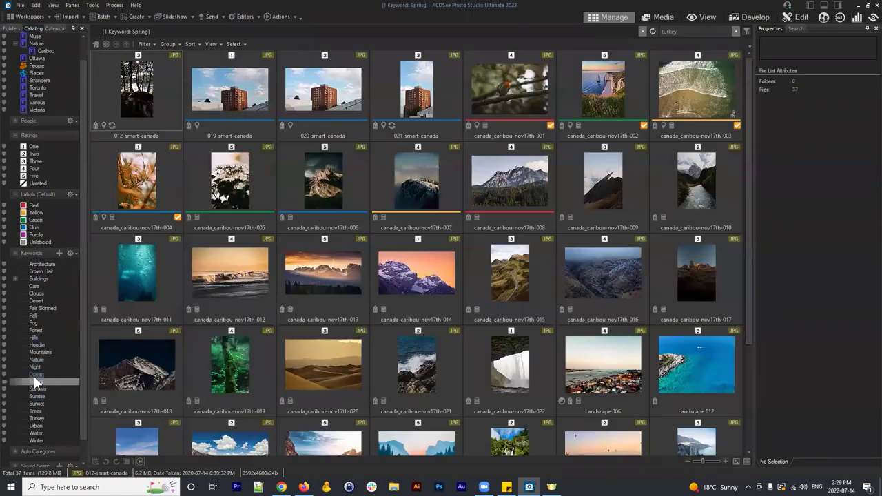
# Narrow the Spring keyword photos to those rated Two, select all the matches and clear the selection.
pyautogui.scroll(-3, 345, 262)
pyautogui.scroll(3, 436, 347)
pyautogui.scroll(1, 55, 63)
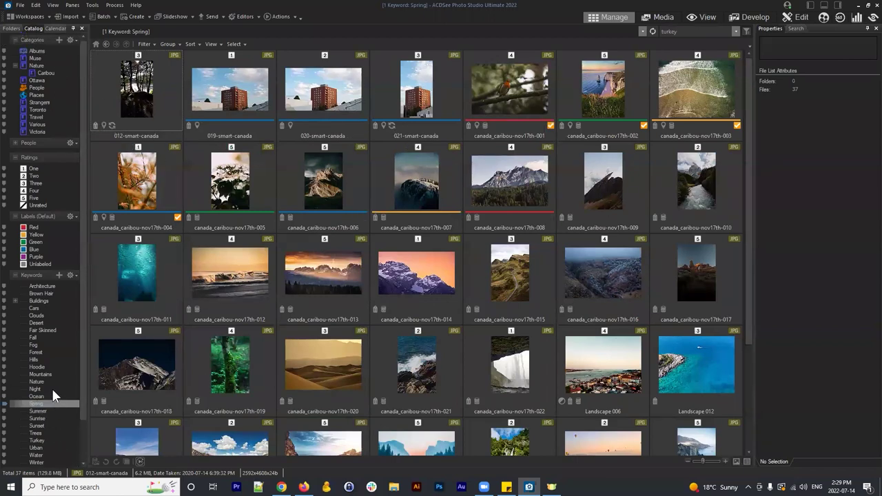
pyautogui.click(5, 177)
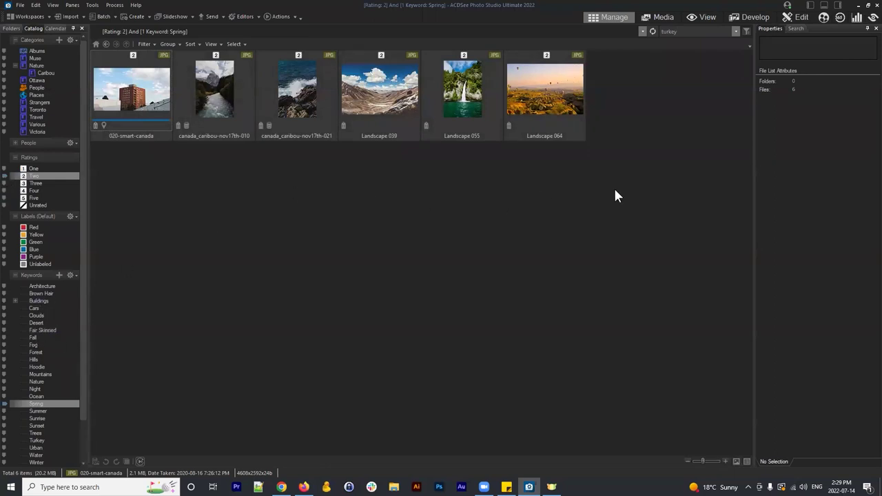
pyautogui.moveTo(630, 232); pyautogui.dragTo(172, 90)
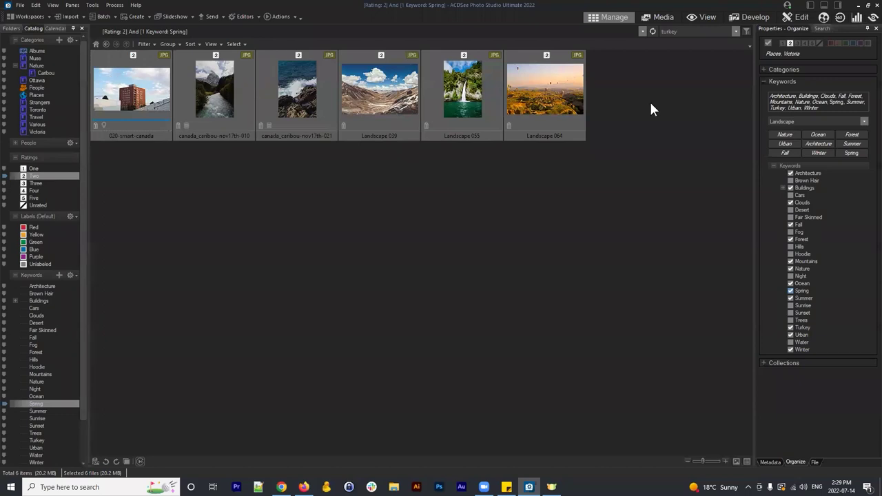
pyautogui.click(352, 233)
# Create an Oak sub-keyword within Forest and assign it to the Landscape 055 photo.
pyautogui.click(472, 117)
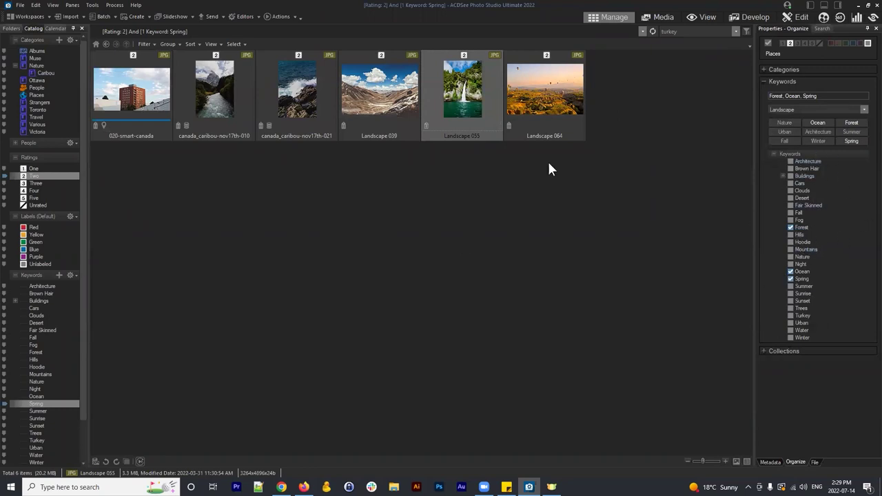
pyautogui.rightClick(803, 226)
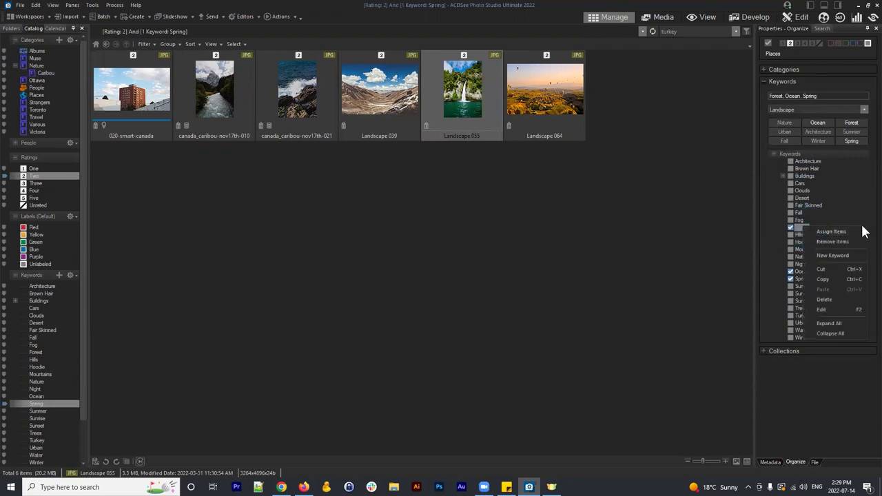
pyautogui.click(831, 255)
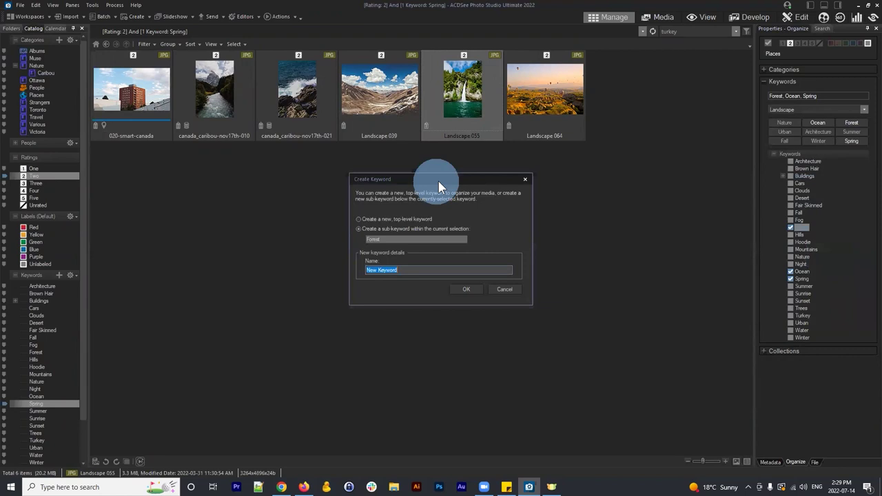
pyautogui.moveTo(438, 183); pyautogui.dragTo(469, 162)
pyautogui.click(457, 246)
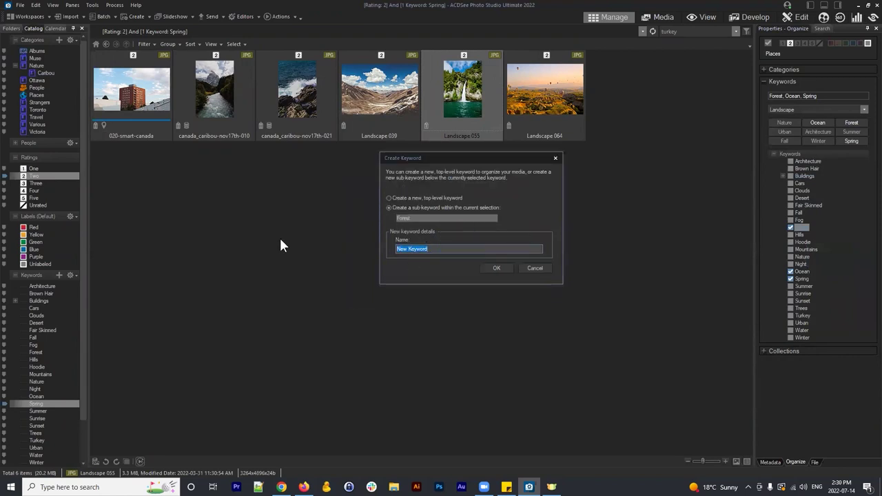
pyautogui.write('Oak')
pyautogui.click(496, 268)
pyautogui.click(800, 234)
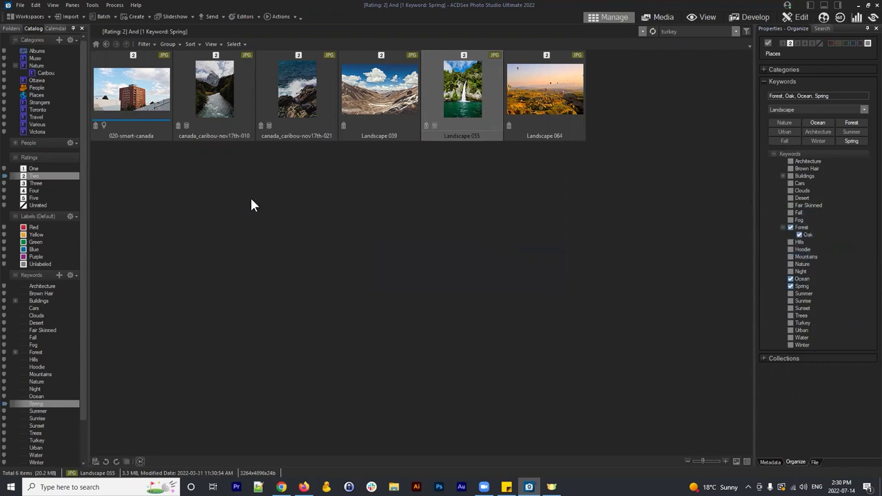
# Browse the Catalog for photos tagged Ocean, then for those tagged with Forest's Oak sub-keyword.
pyautogui.scroll(-2, 53, 372)
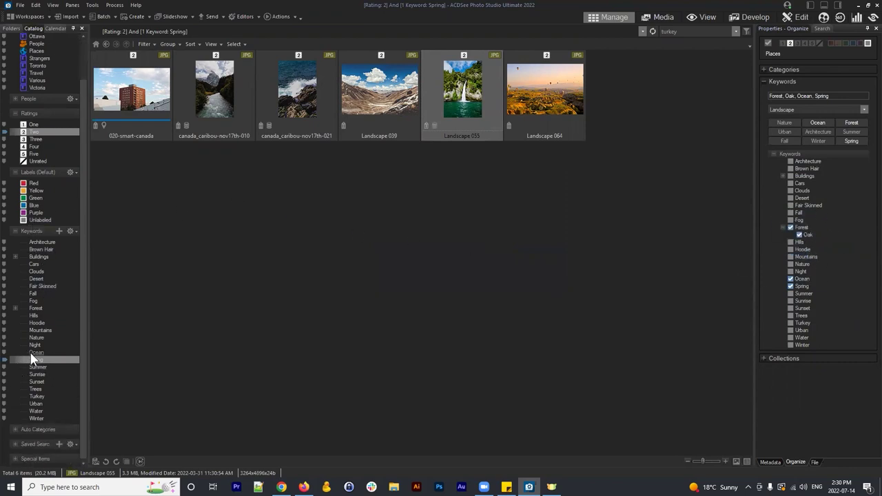
pyautogui.click(11, 29)
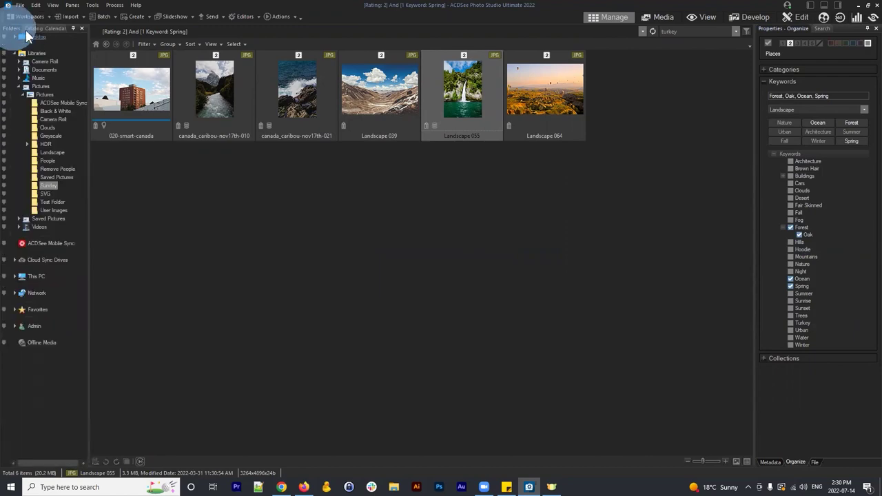
pyautogui.click(38, 29)
pyautogui.click(36, 353)
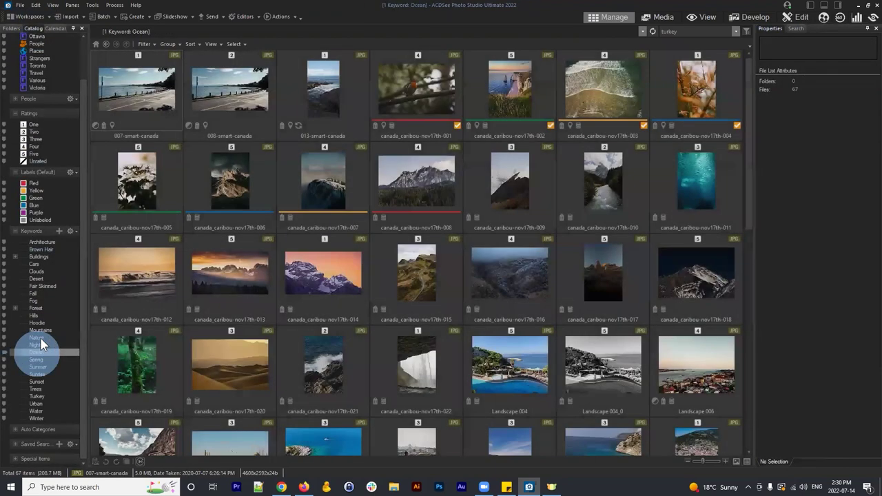
pyautogui.click(12, 29)
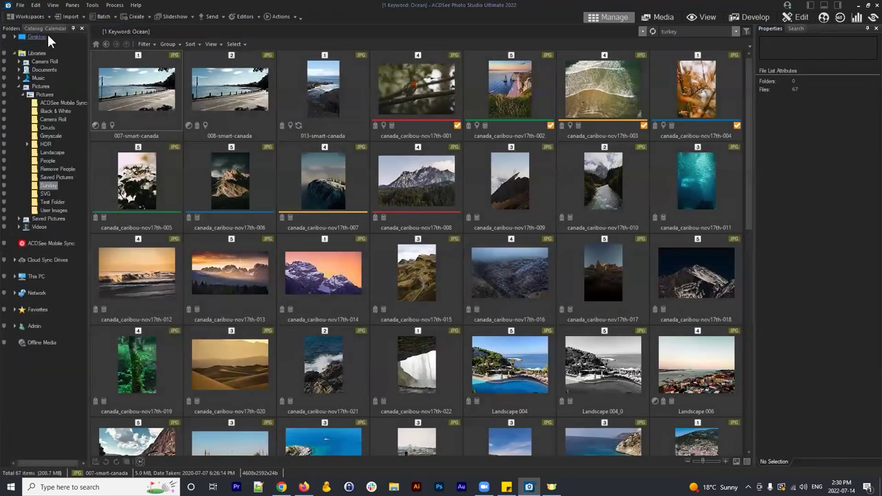
pyautogui.click(40, 28)
pyautogui.click(652, 31)
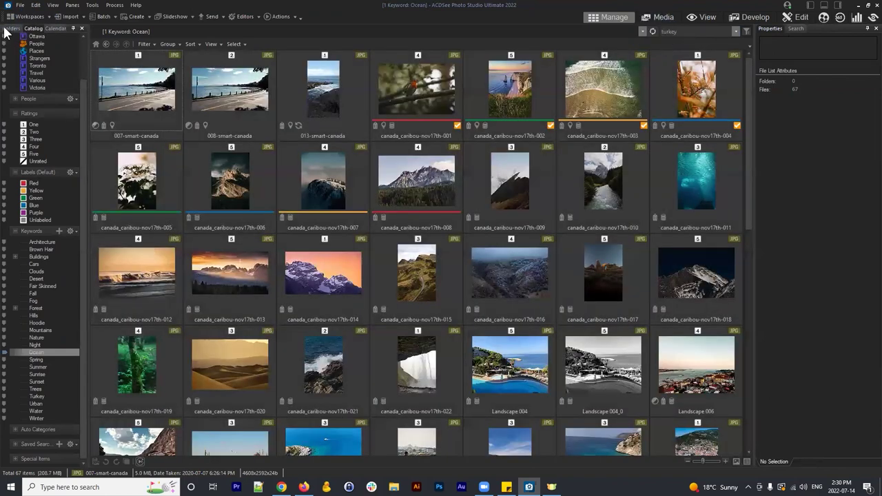
pyautogui.scroll(1, 40, 354)
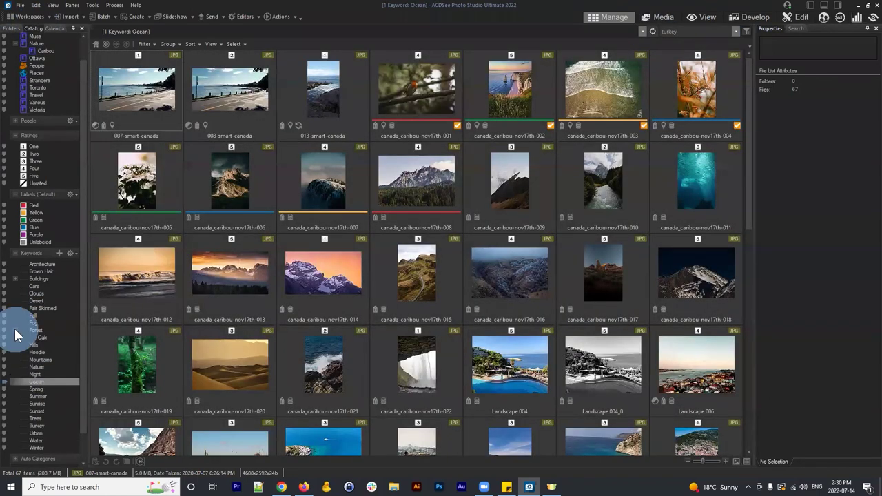
pyautogui.click(42, 338)
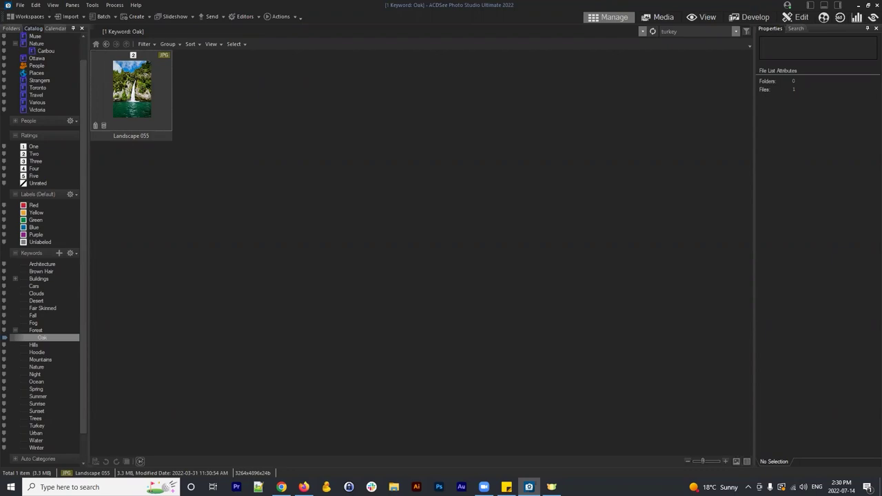
# Embed the ACDSee metadata in all photos of the Sunday folder, keeping the default embed options, and dismiss the summary report.
pyautogui.click(11, 28)
pyautogui.click(49, 185)
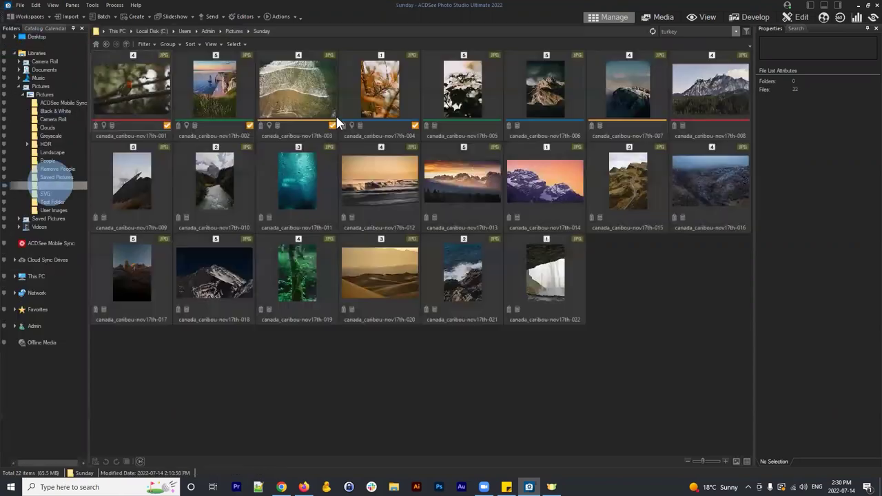
pyautogui.click(296, 60)
pyautogui.hotkey('ctrl', 'a')
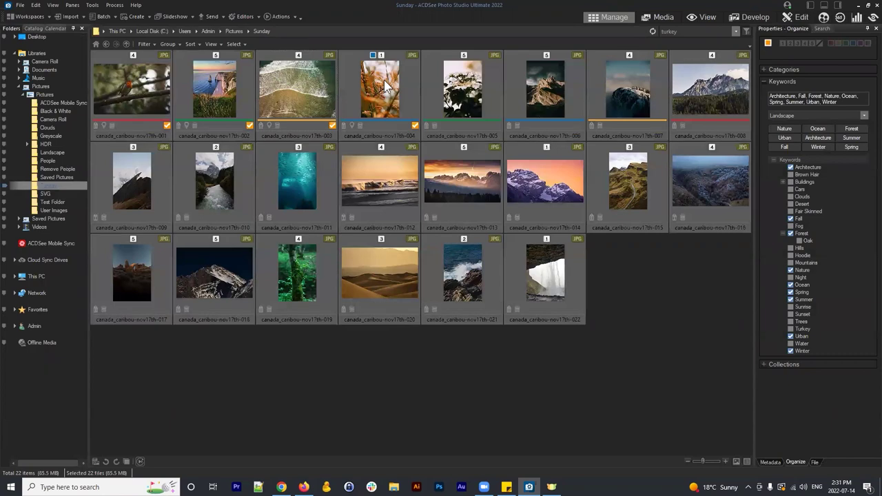
pyautogui.rightClick(458, 90)
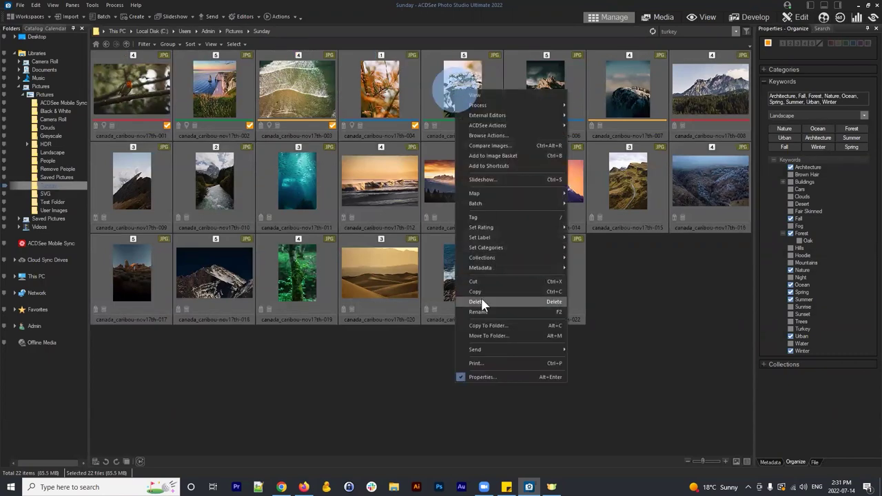
pyautogui.moveTo(560, 267)
pyautogui.click(613, 303)
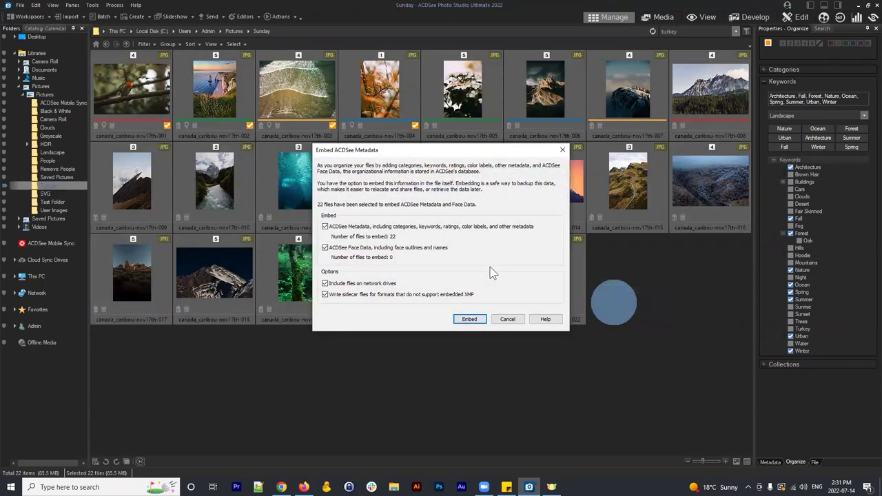
pyautogui.click(469, 319)
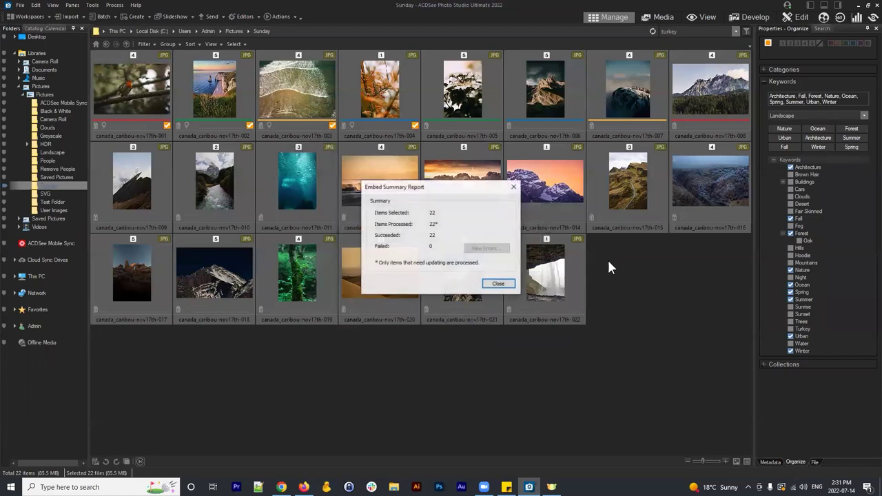
pyautogui.click(498, 283)
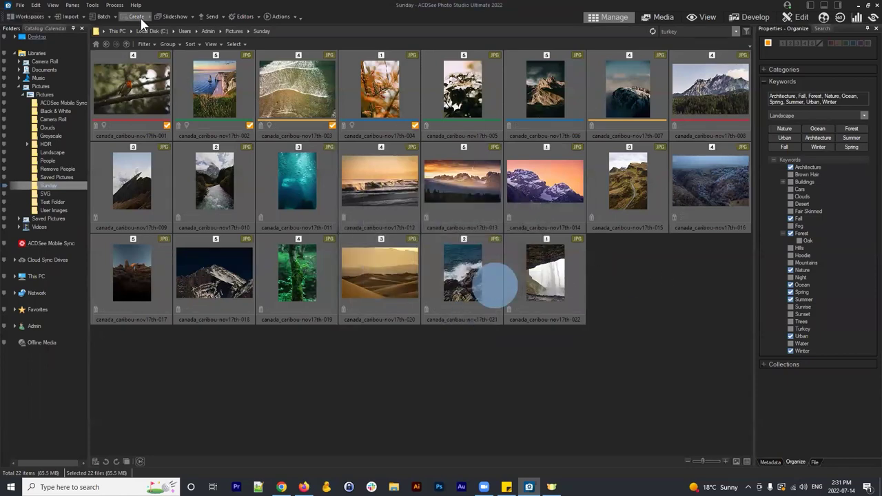
# Look over the available database commands, such as back up, restore and optimize, and clear the photo selection.
pyautogui.click(92, 6)
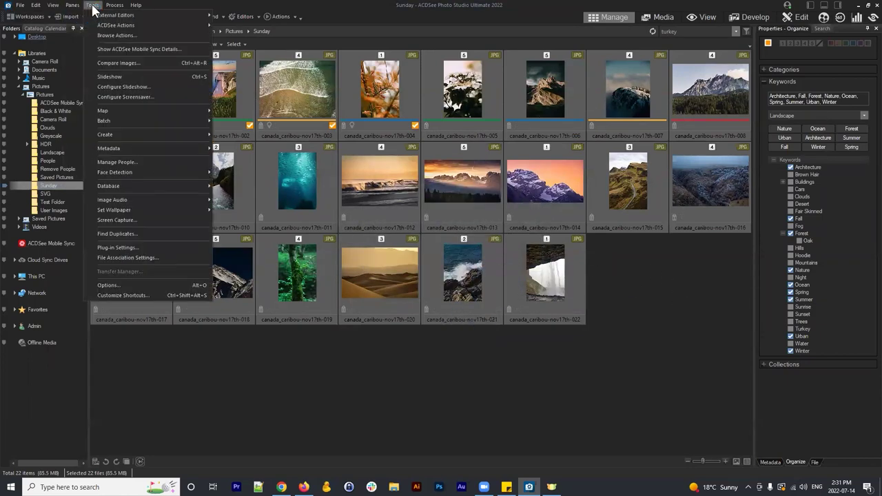
pyautogui.click(110, 186)
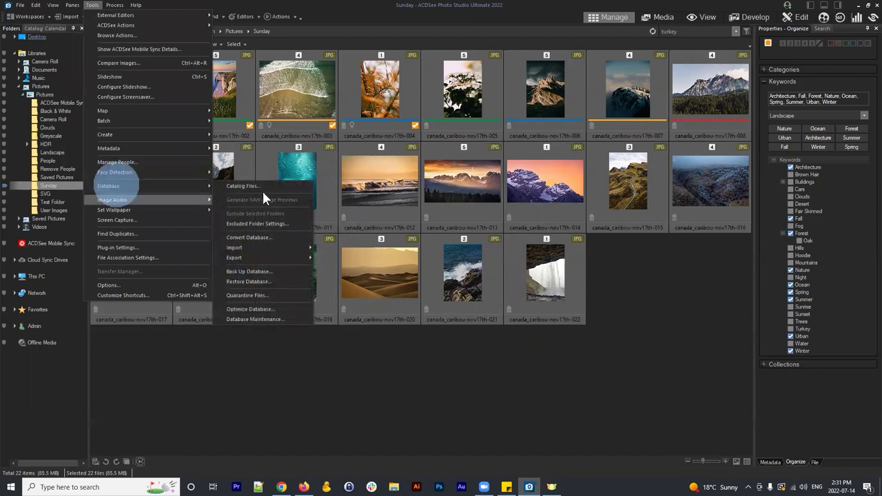
pyautogui.click(676, 290)
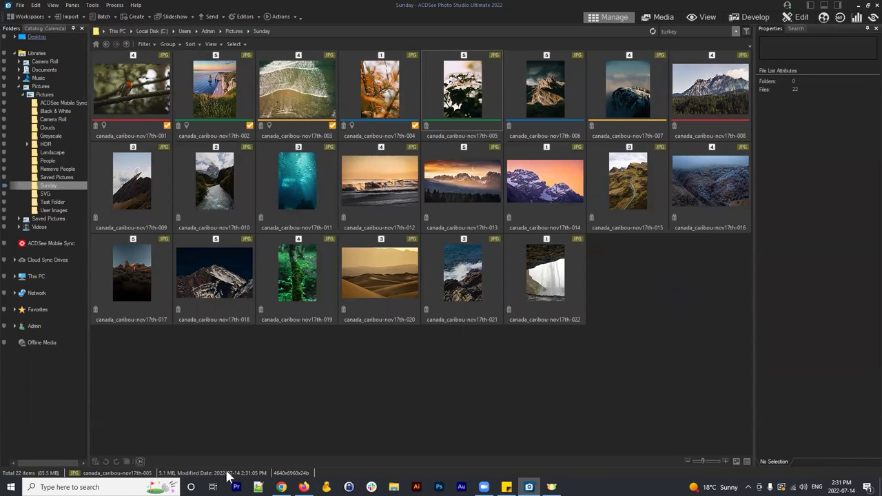
# Switch to Chrome and review the overlay icon descriptions on the File List pane help page, then return to ACDSee.
pyautogui.click(281, 487)
pyautogui.click(225, 37)
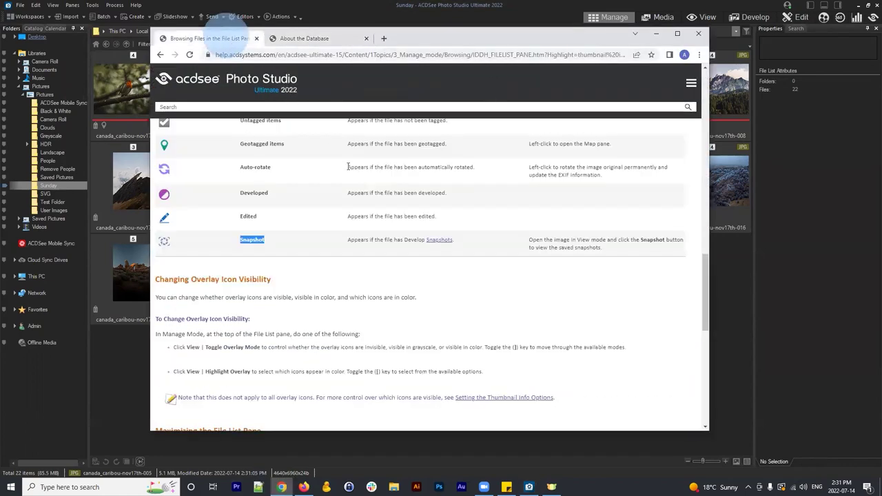
pyautogui.scroll(2, 325, 195)
pyautogui.scroll(1, 325, 195)
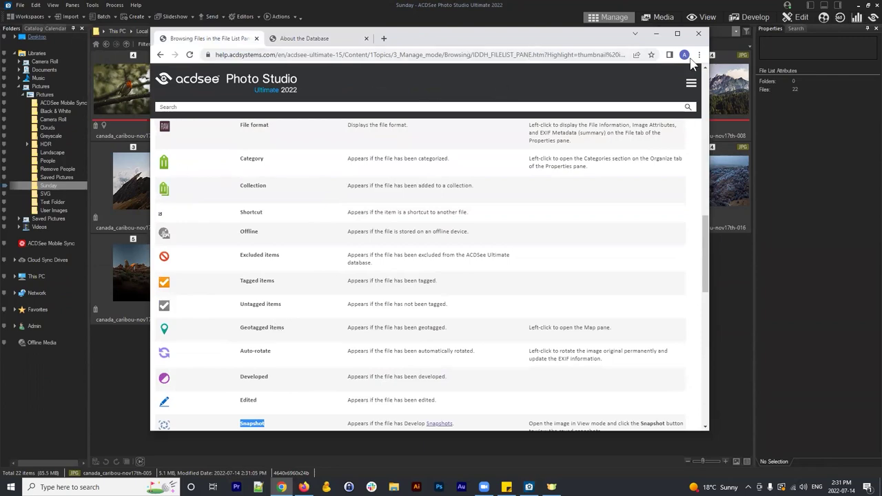
pyautogui.click(656, 34)
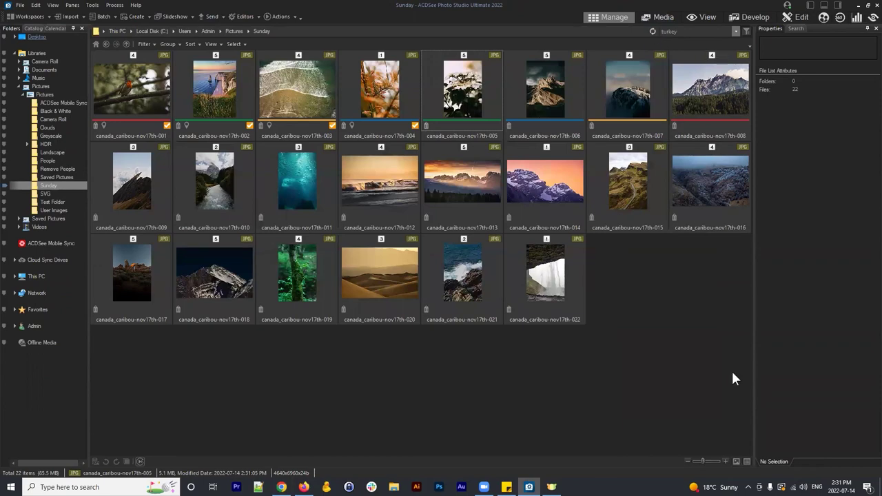
# Select all the Sunday photos, look over the available batch operations and clear the selection.
pyautogui.moveTo(715, 297); pyautogui.dragTo(168, 103)
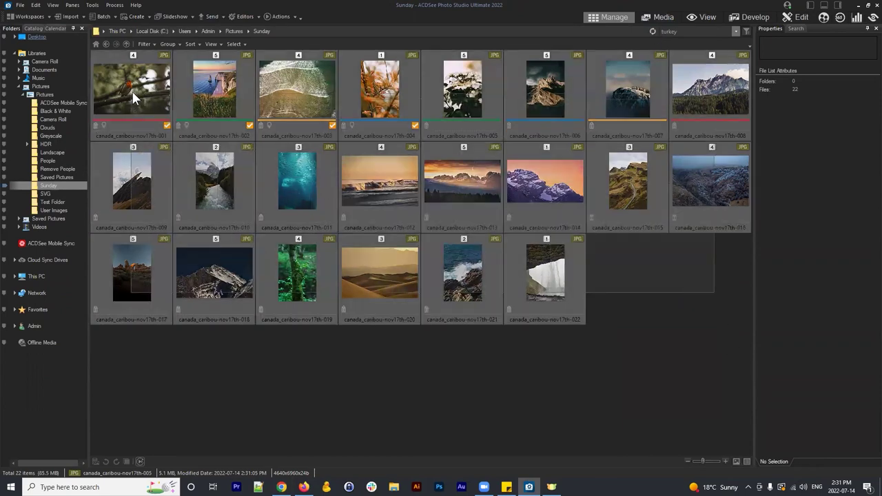
pyautogui.click(619, 255)
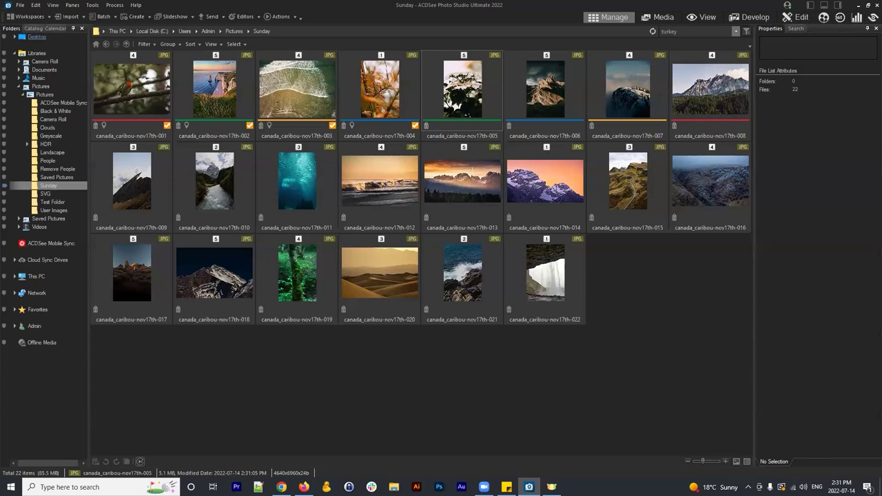
pyautogui.click(617, 288)
pyautogui.click(368, 113)
pyautogui.hotkey('ctrl', 'a')
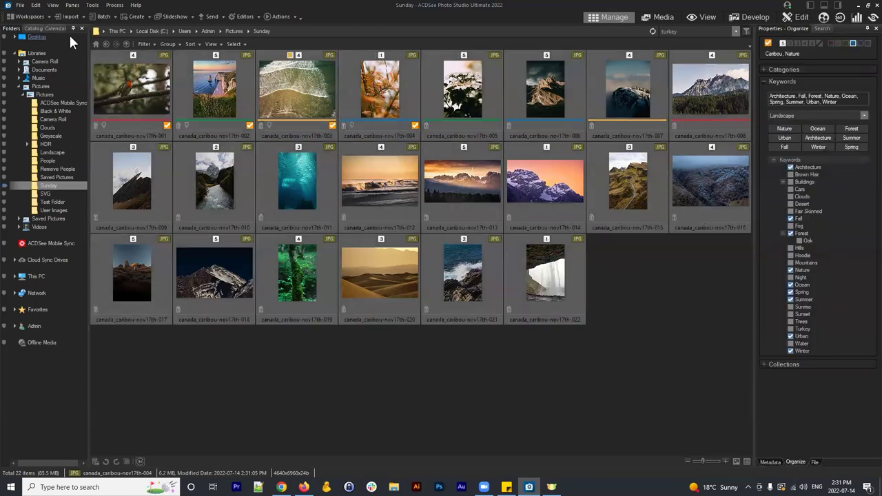
pyautogui.click(101, 17)
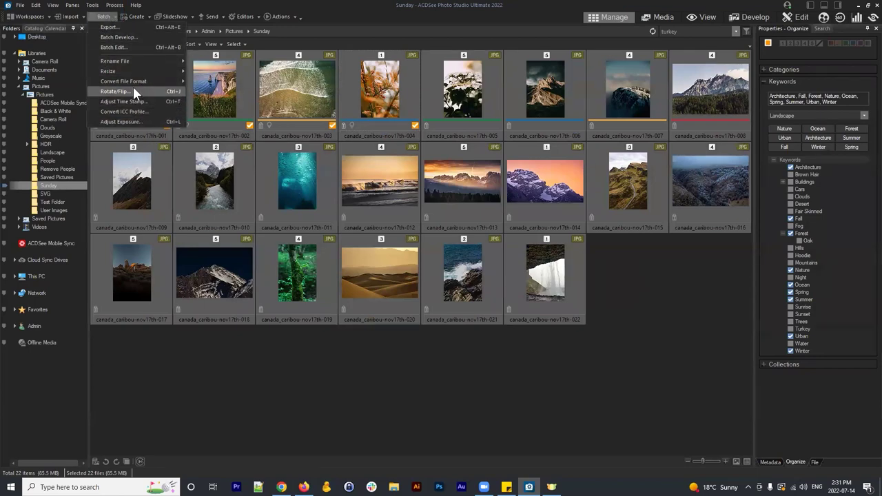
pyautogui.click(642, 287)
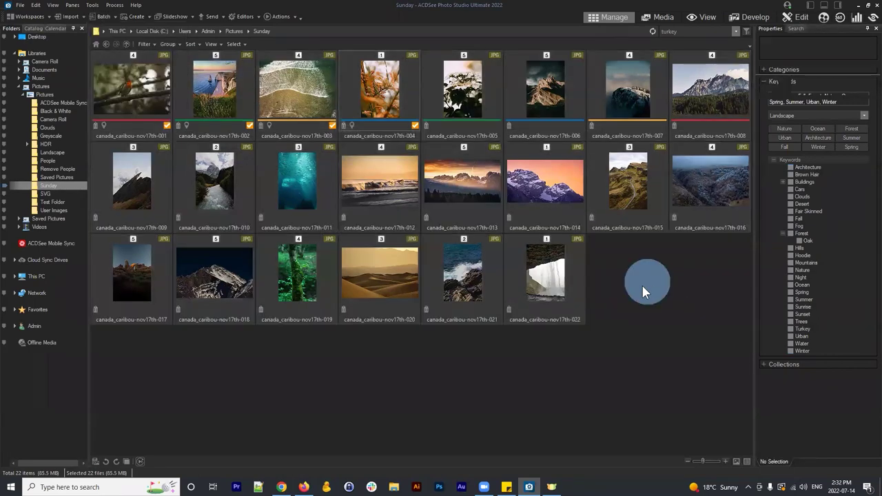
# Reselect all the Sunday photos and show their category assignments in the Organize properties.
pyautogui.click(153, 92)
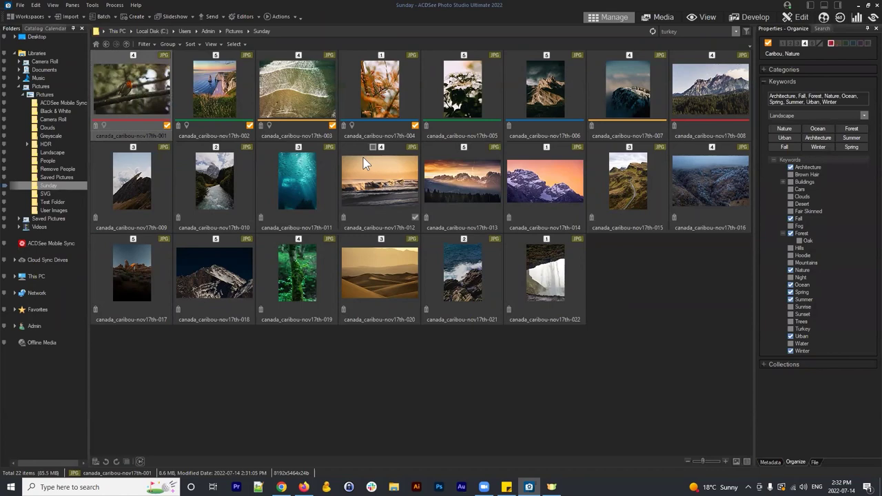
pyautogui.hotkey('ctrl', 'a')
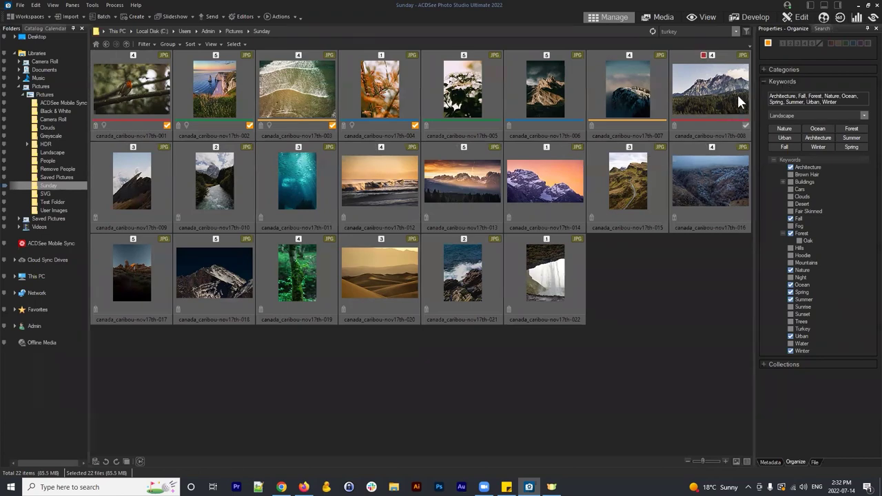
pyautogui.click(772, 70)
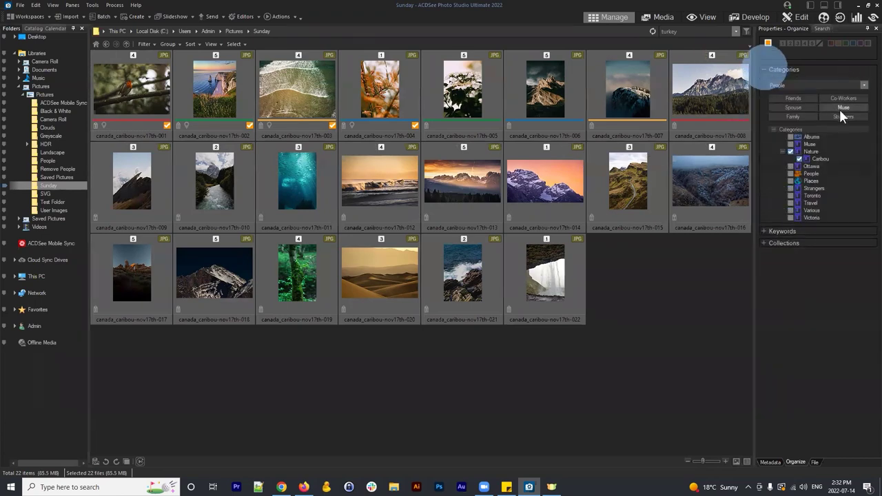
# Unassign the Caribou category from all the selected Sunday photos and clear the selection.
pyautogui.click(801, 161)
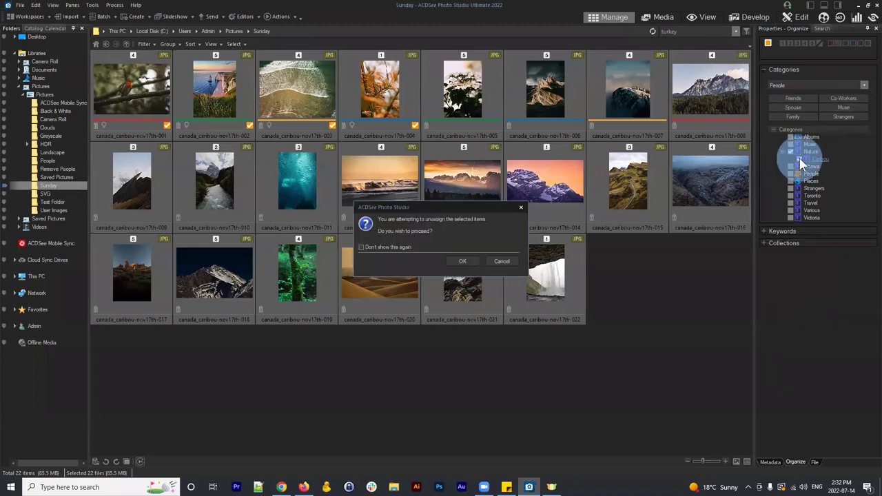
pyautogui.click(462, 262)
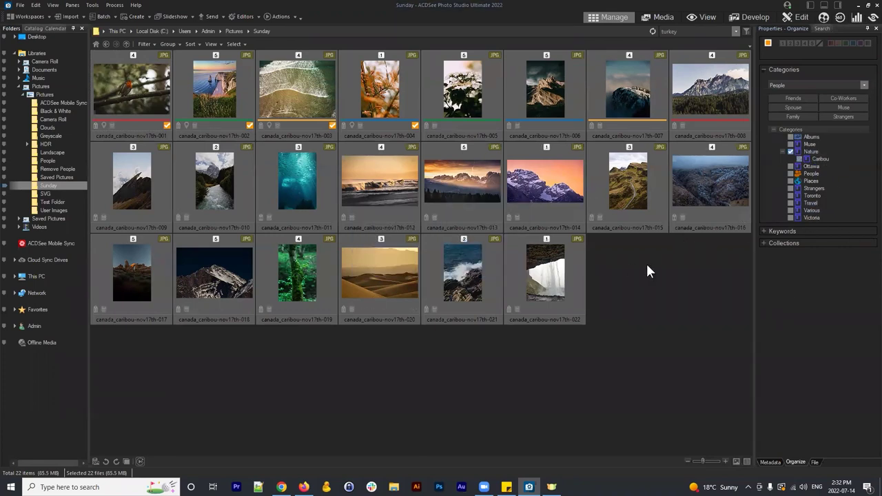
pyautogui.click(110, 102)
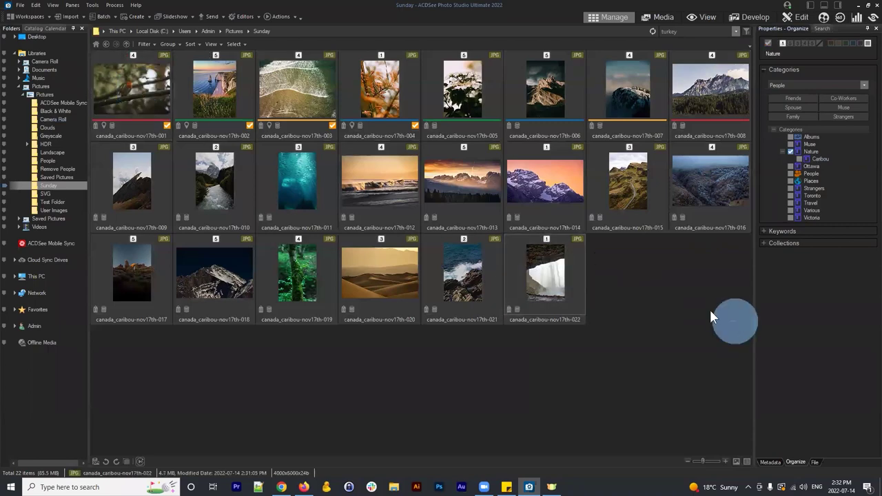
pyautogui.click(735, 322)
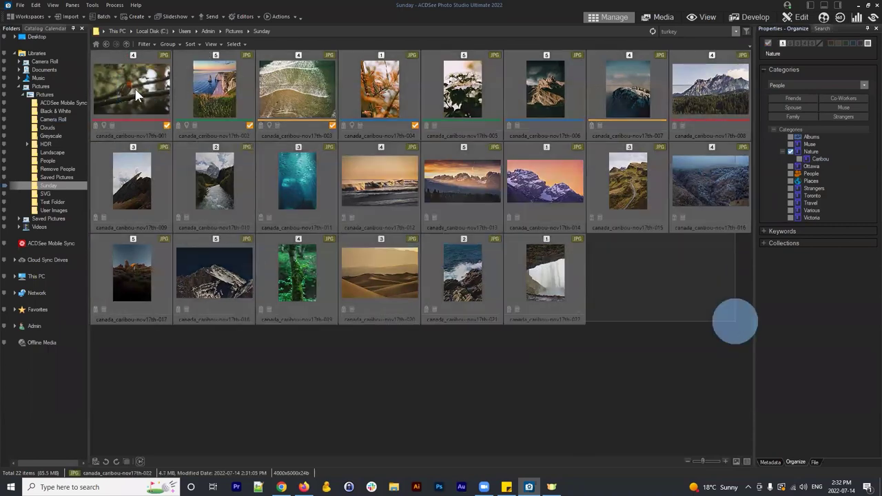
pyautogui.click(674, 301)
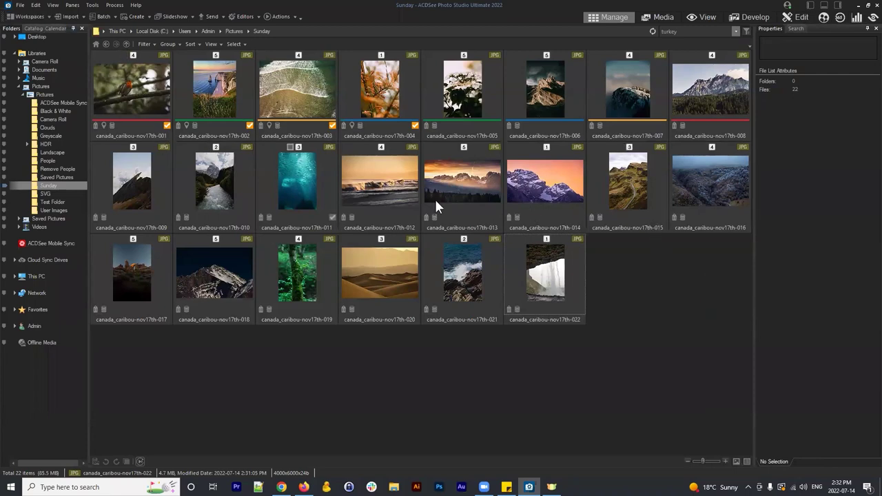
# Reselect all the Sunday photos, assign the Caribou subcategory of Nature to them and clear the selection.
pyautogui.click(138, 90)
pyautogui.hotkey('ctrl', 'a')
pyautogui.click(800, 158)
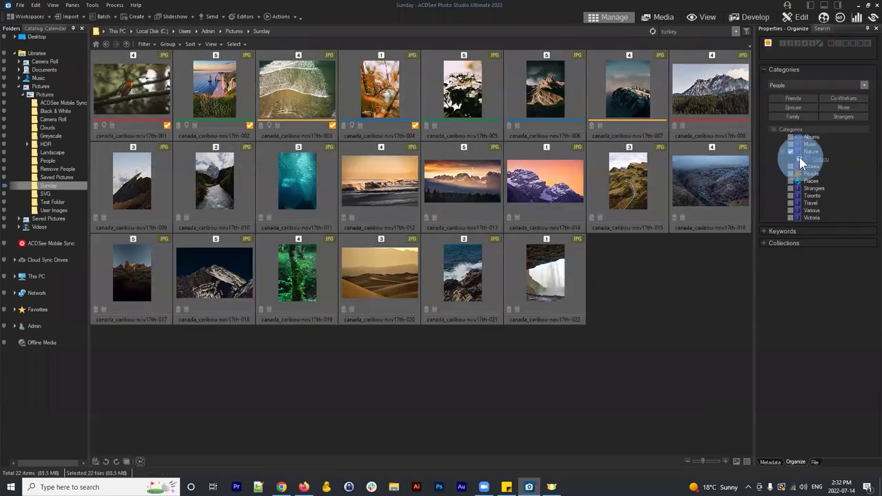
pyautogui.click(725, 325)
# Browse the catalog for the photos assigned to the Caribou category under Nature.
pyautogui.click(36, 29)
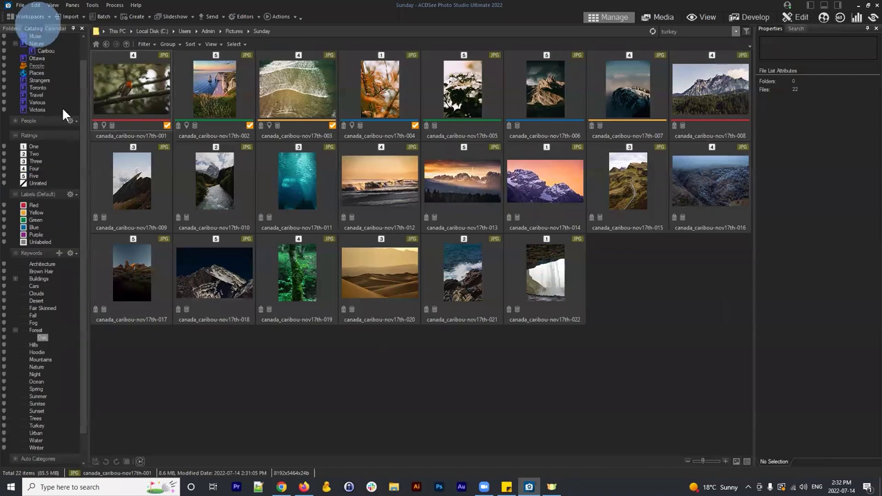
pyautogui.scroll(1, 41, 162)
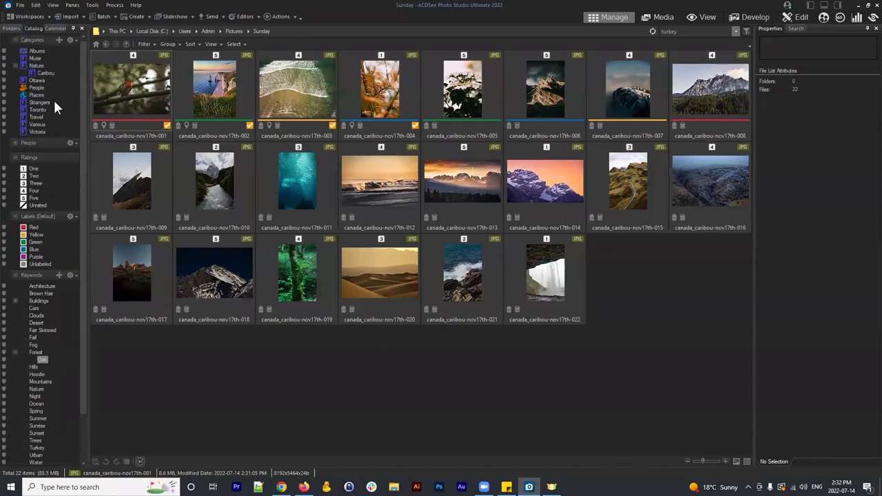
pyautogui.click(46, 72)
pyautogui.click(717, 323)
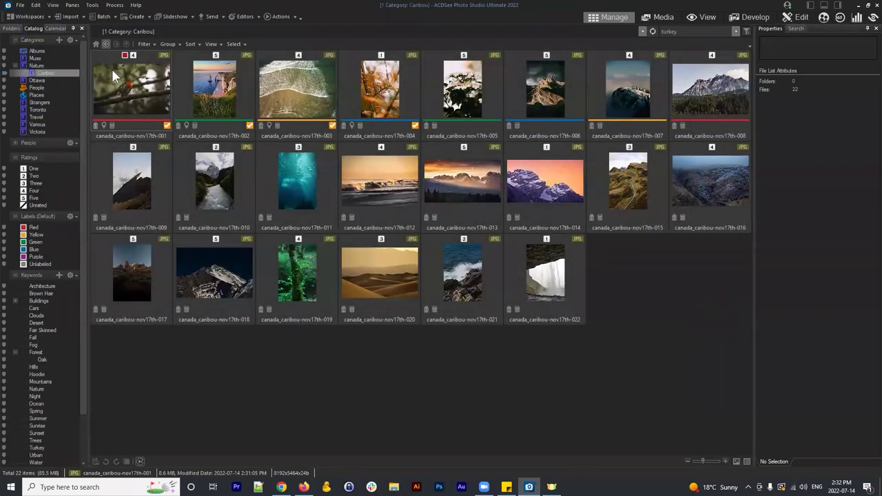
pyautogui.click(717, 303)
pyautogui.hotkey('ctrl', 'a')
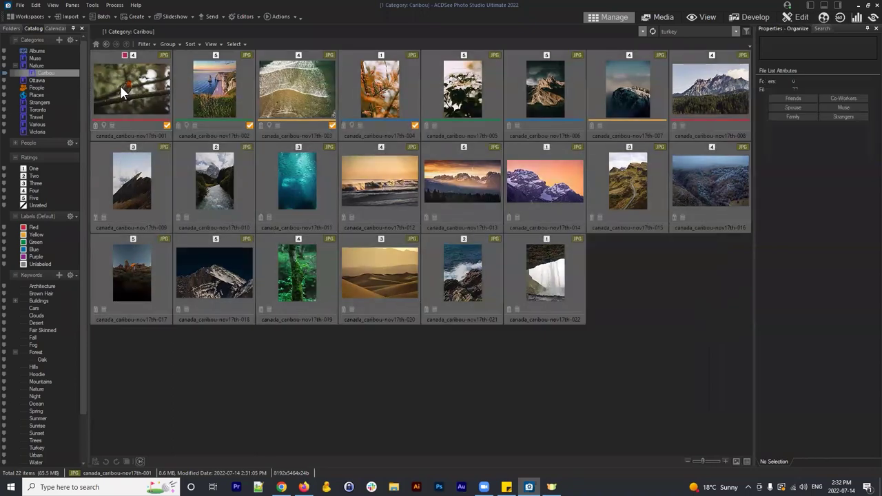
pyautogui.click(635, 275)
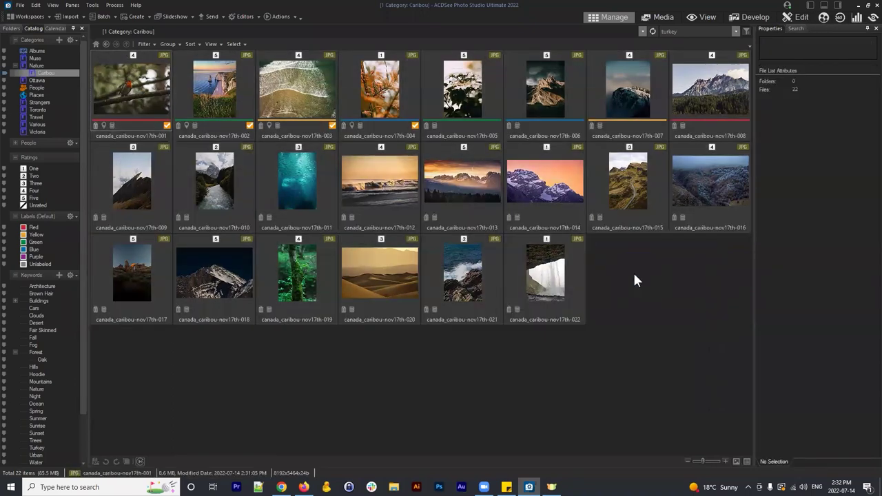
# Unassign the Caribou category from all the listed photos and refresh the category's file list.
pyautogui.moveTo(703, 289); pyautogui.dragTo(100, 94)
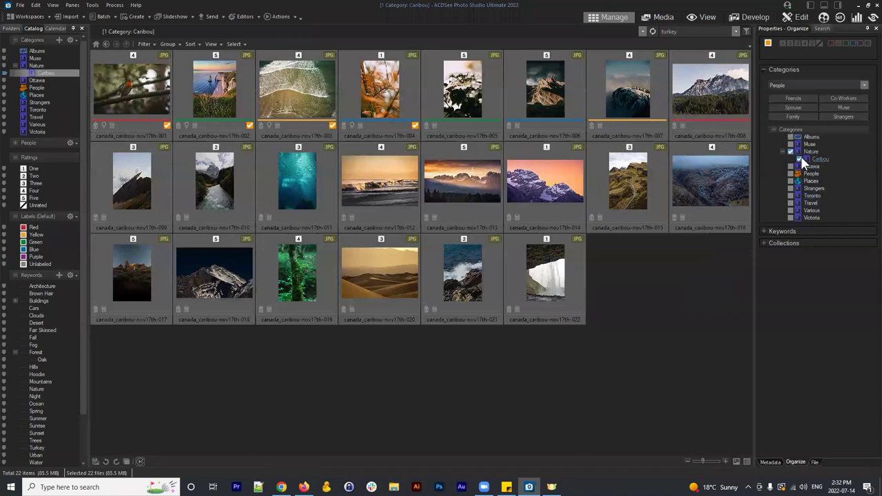
pyautogui.click(800, 159)
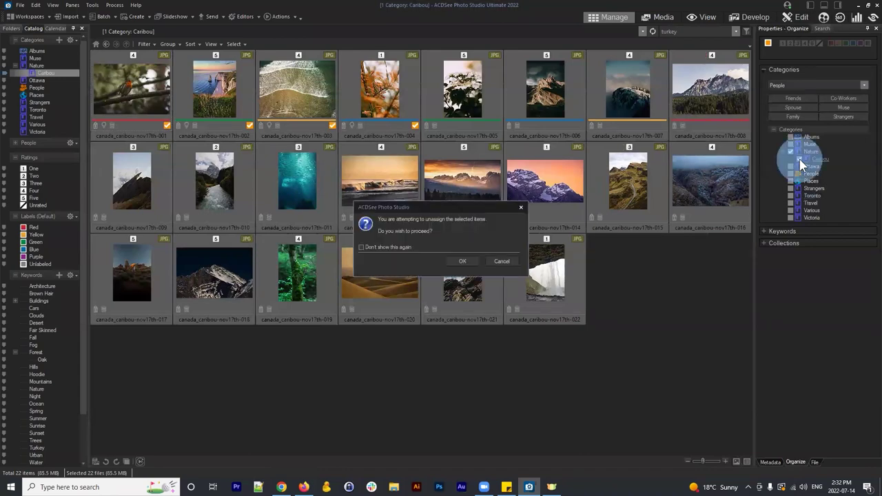
pyautogui.click(498, 261)
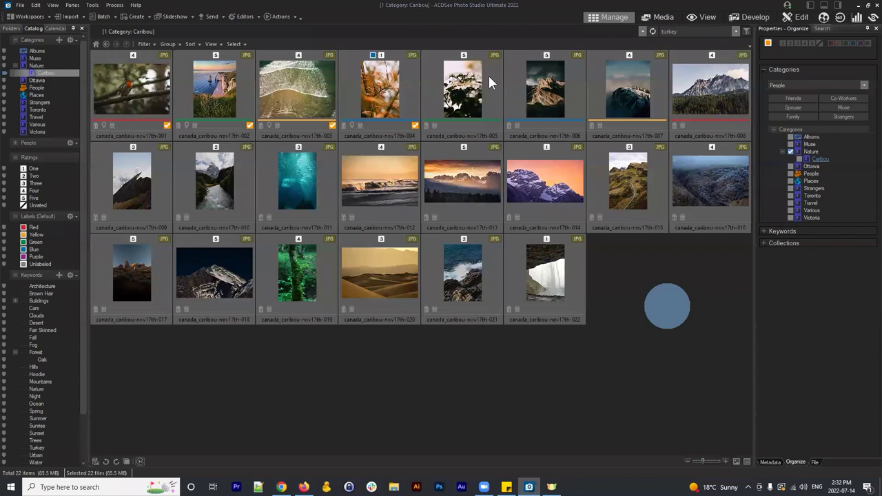
pyautogui.click(653, 32)
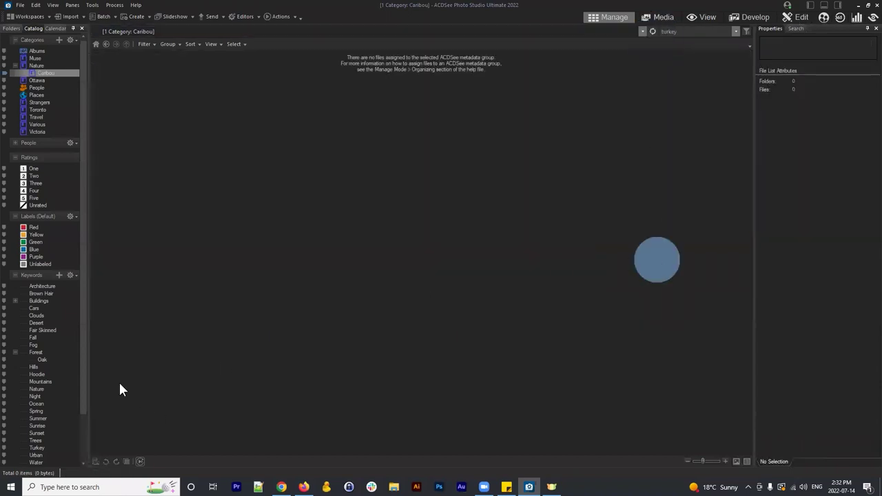
pyautogui.click(47, 72)
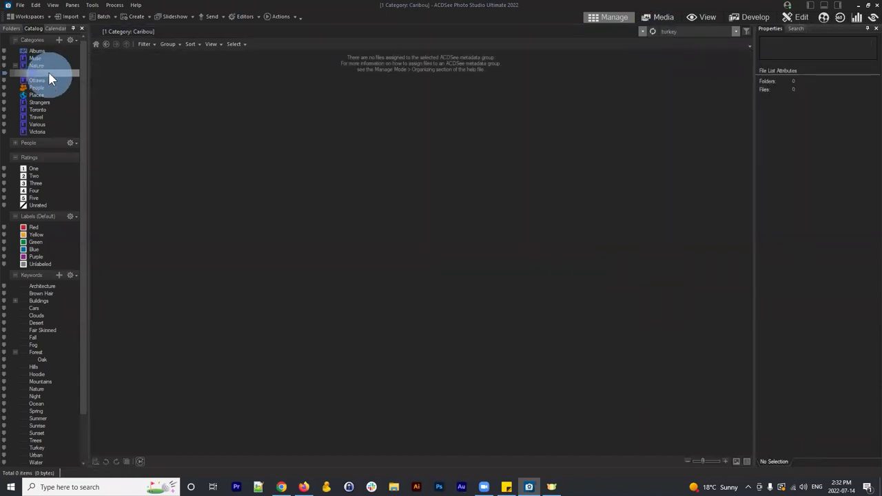
pyautogui.click(498, 80)
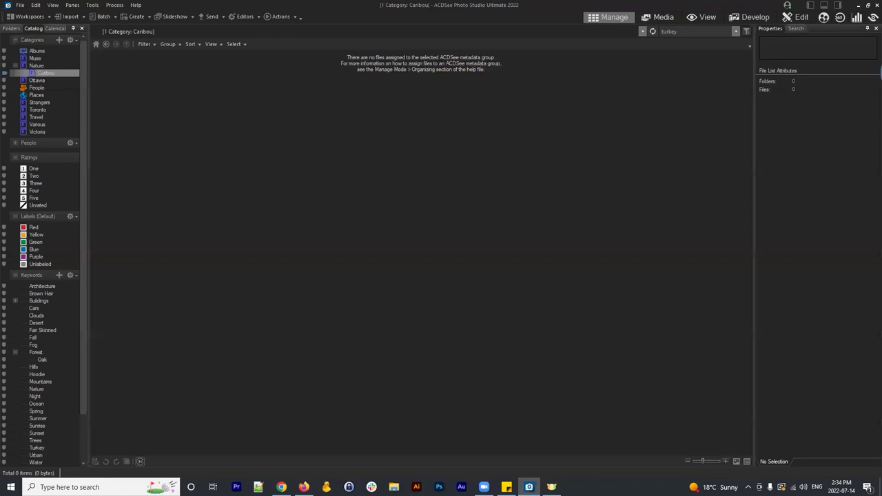
# Return to the Sunday folder and select the photo canada_caribou-nov17th-004.
pyautogui.click(784, 222)
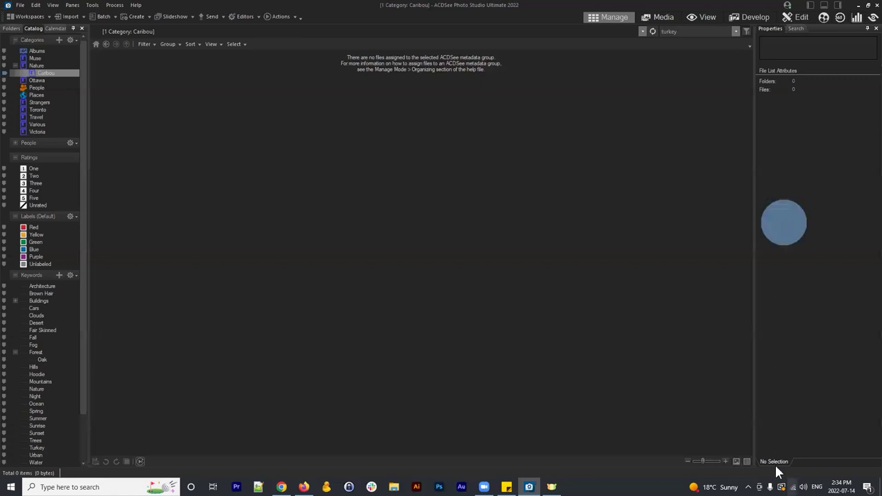
pyautogui.click(11, 28)
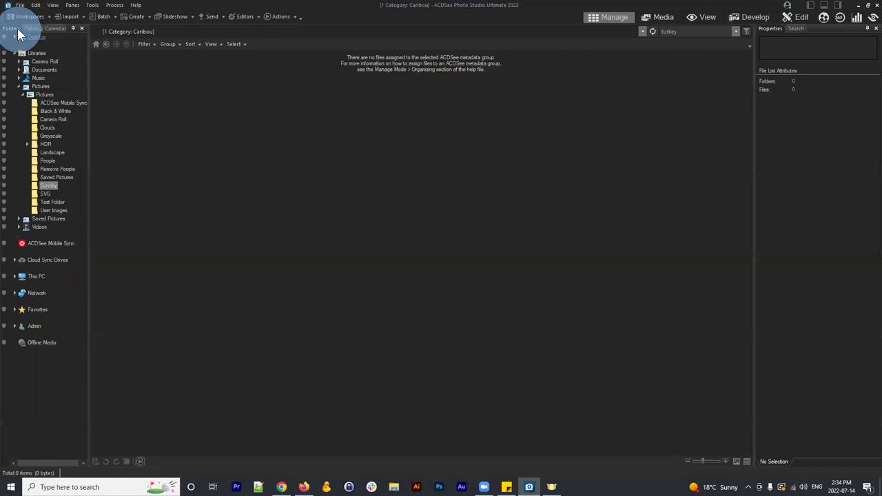
pyautogui.click(41, 186)
pyautogui.click(376, 87)
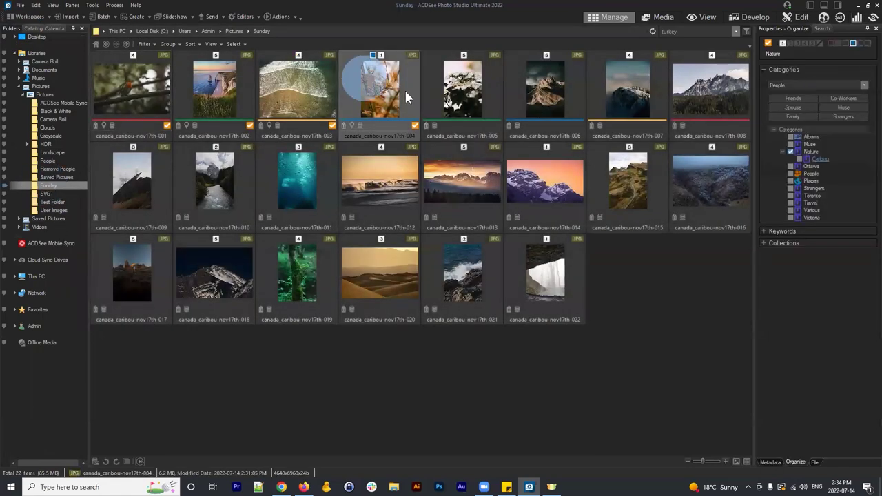
# Look over the selected photo's metadata properties and return to its Organize properties.
pyautogui.click(777, 31)
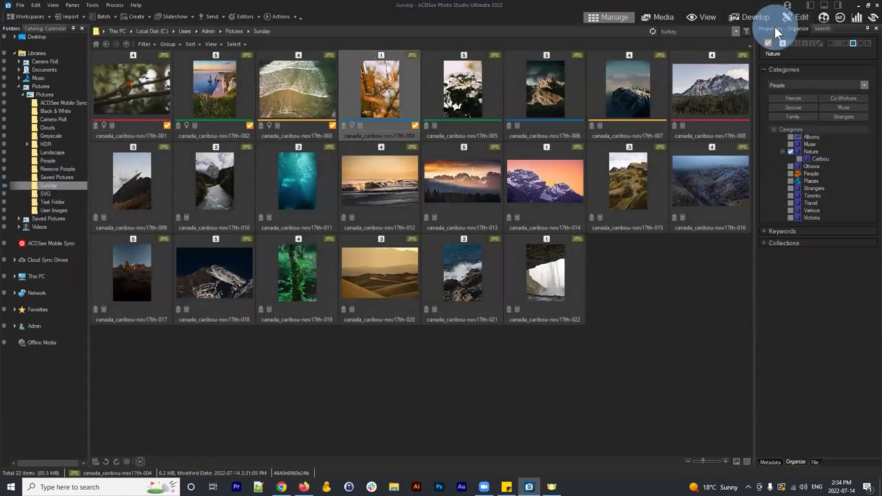
pyautogui.click(771, 462)
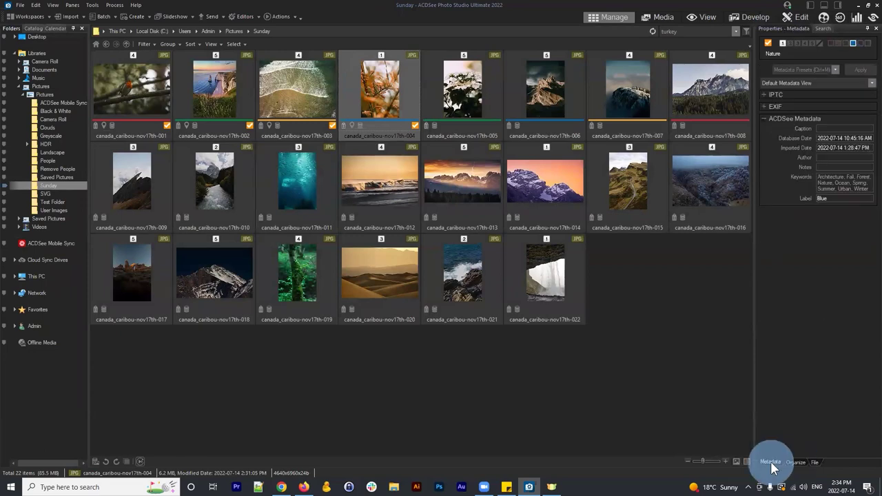
pyautogui.click(792, 461)
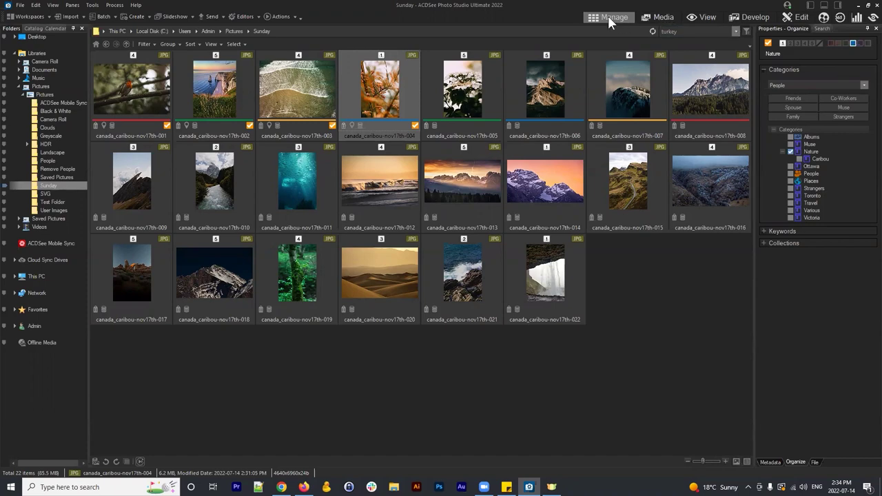
pyautogui.click(577, 16)
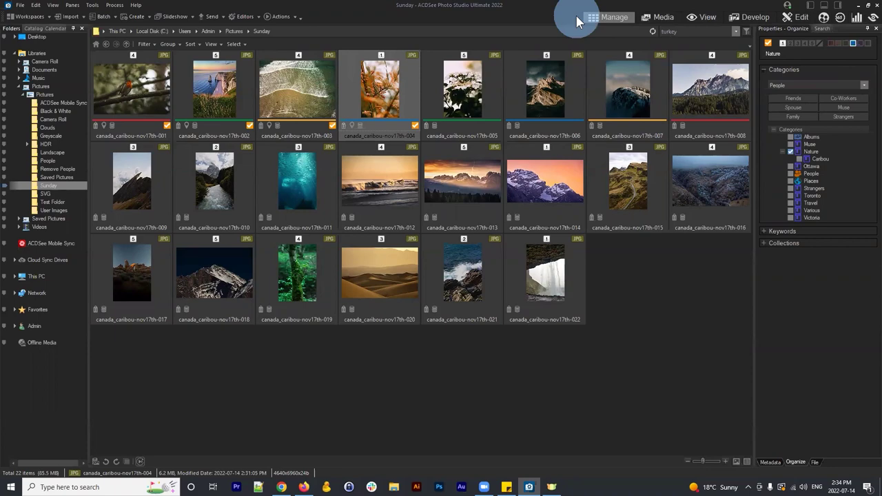
pyautogui.click(340, 19)
pyautogui.click(31, 18)
pyautogui.click(34, 27)
pyautogui.click(461, 20)
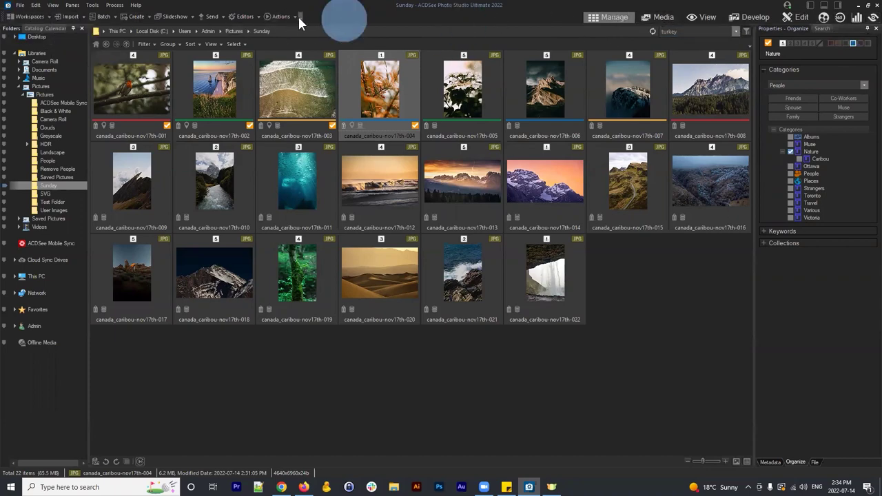
pyautogui.moveTo(5, 17)
pyautogui.mouseDown()
pyautogui.moveTo(559, 37)
pyautogui.moveTo(284, 16)
pyautogui.moveTo(3, 16)
pyautogui.mouseUp()
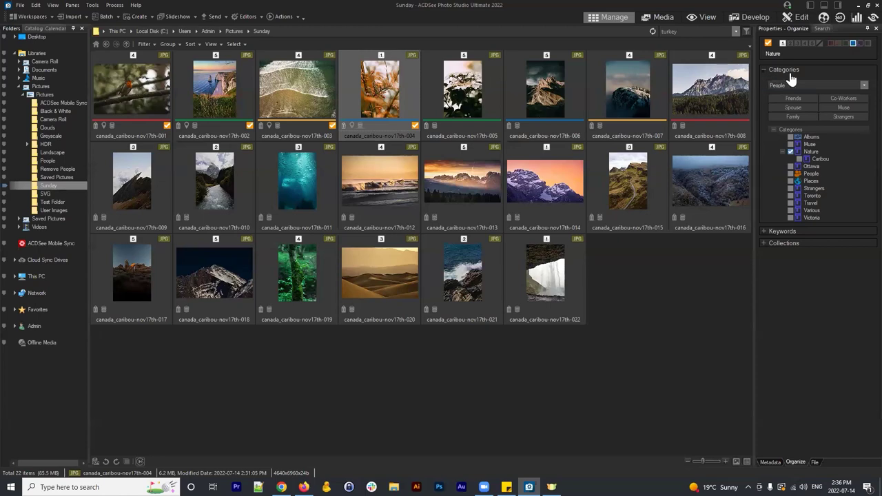
pyautogui.click(709, 309)
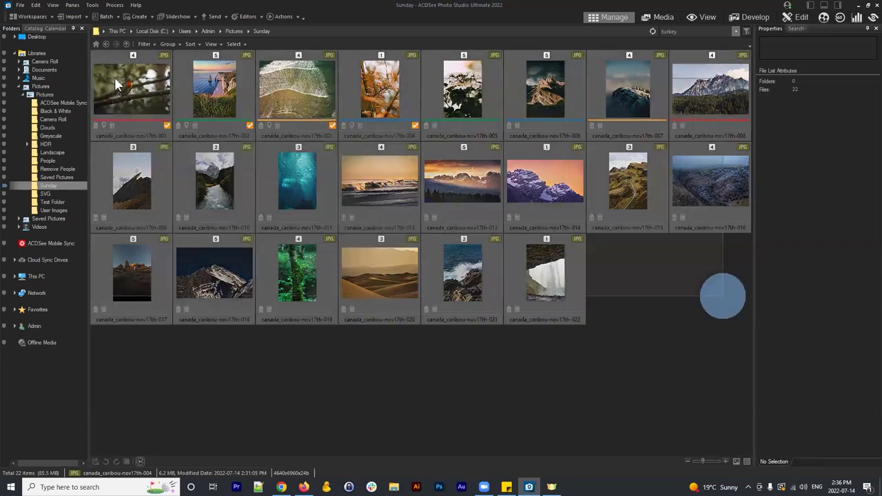
pyautogui.click(664, 271)
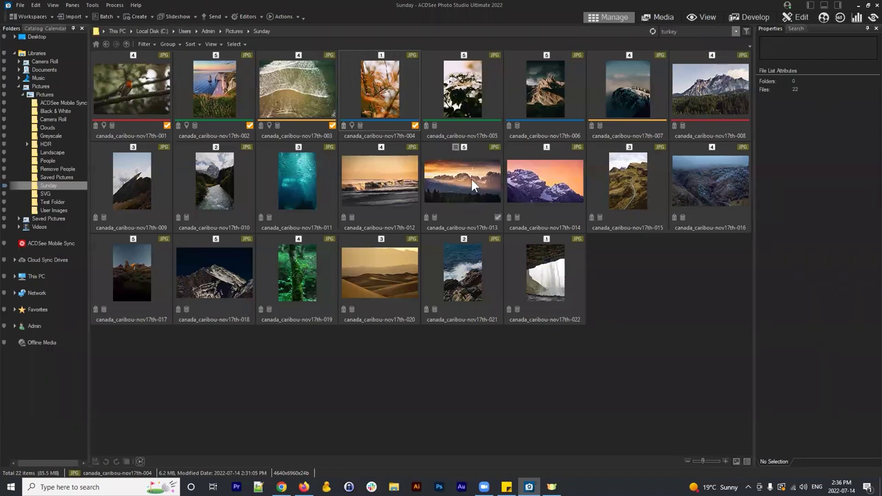
pyautogui.hotkey('ctrl', 'a')
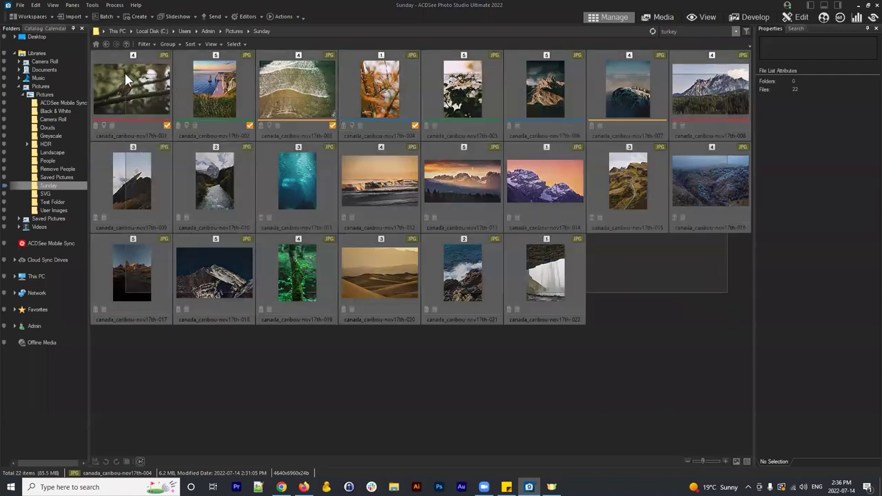
pyautogui.click(711, 286)
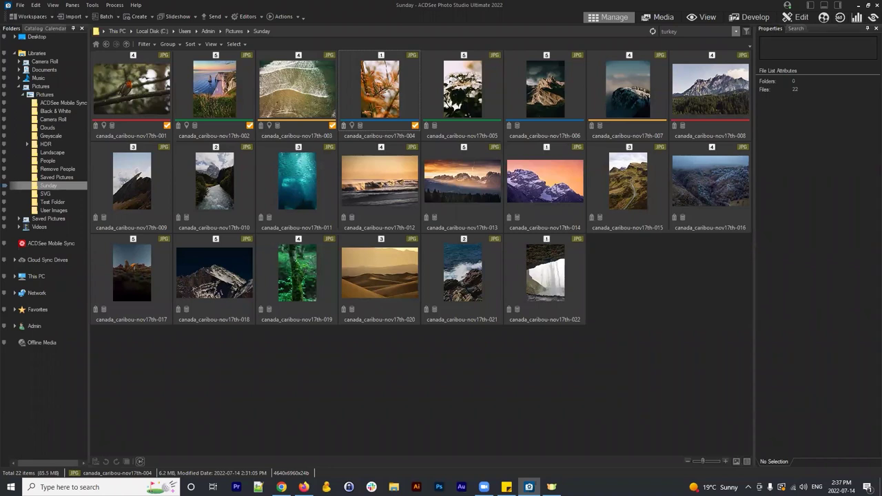
# Show the catalog, expand its People group and collapse the Categories, Ratings, Labels and Keywords groups.
pyautogui.click(33, 29)
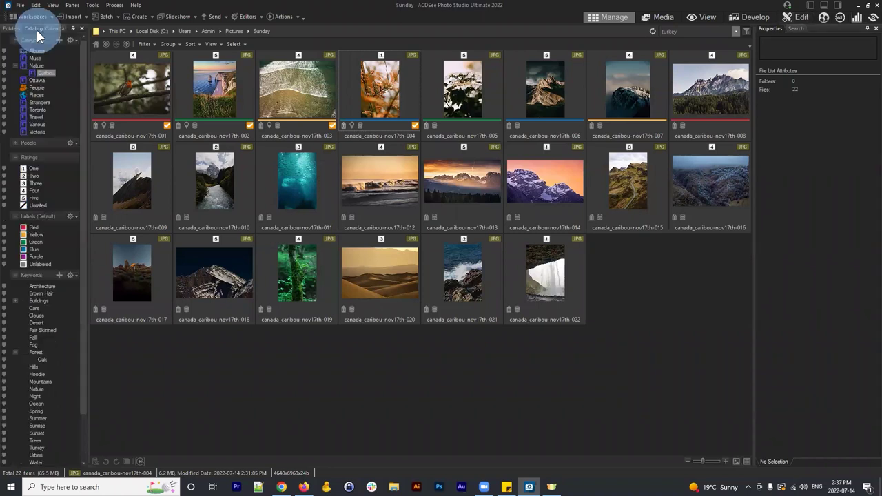
pyautogui.click(18, 43)
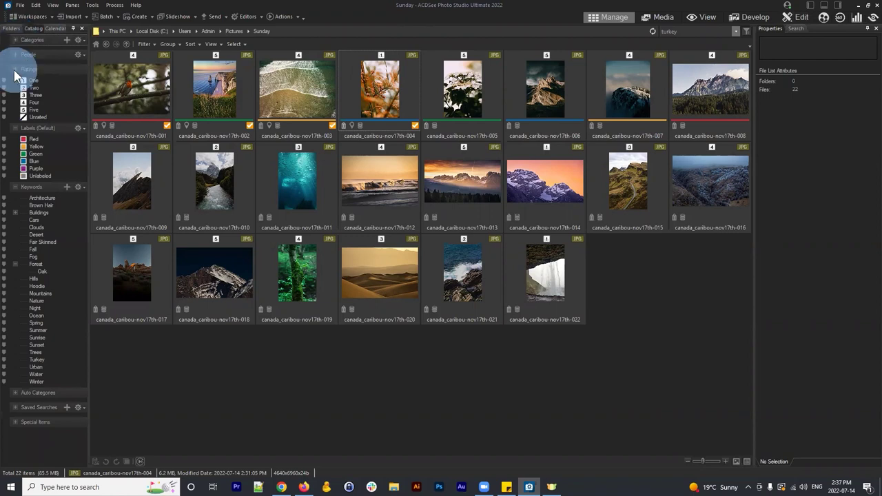
pyautogui.click(16, 69)
pyautogui.click(15, 55)
pyautogui.click(17, 246)
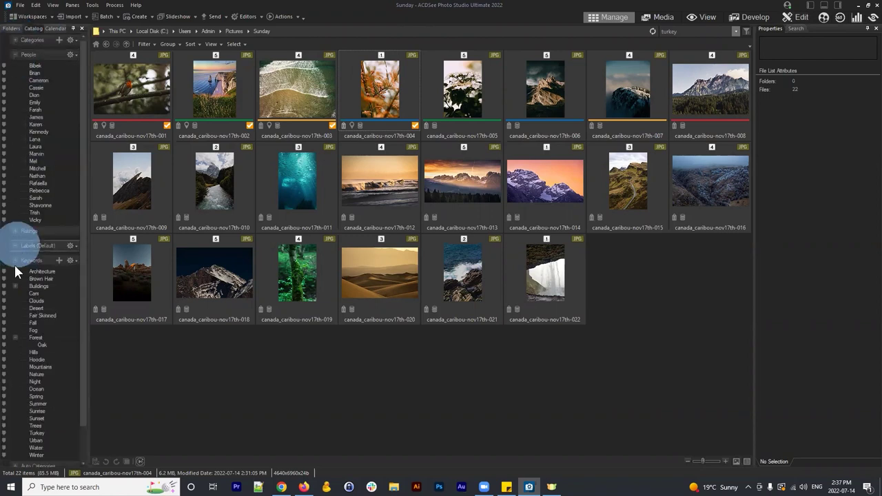
pyautogui.click(17, 260)
# Browse the catalog by person, showing the photos of several People entries and stopping at the sixth person listed.
pyautogui.click(39, 73)
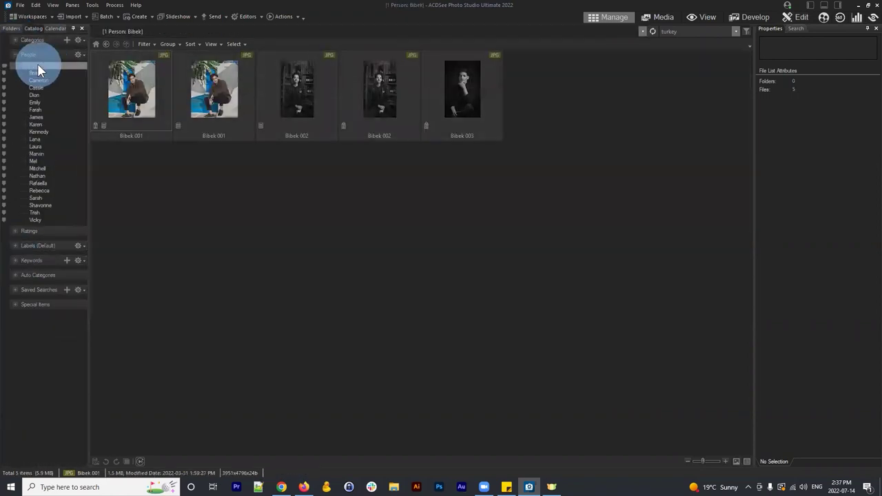
pyautogui.click(35, 80)
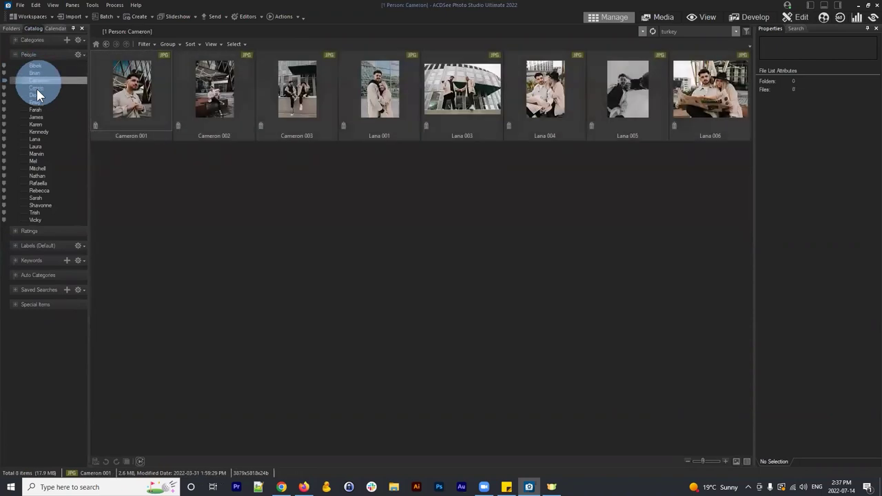
pyautogui.click(36, 88)
pyautogui.click(37, 95)
pyautogui.click(37, 103)
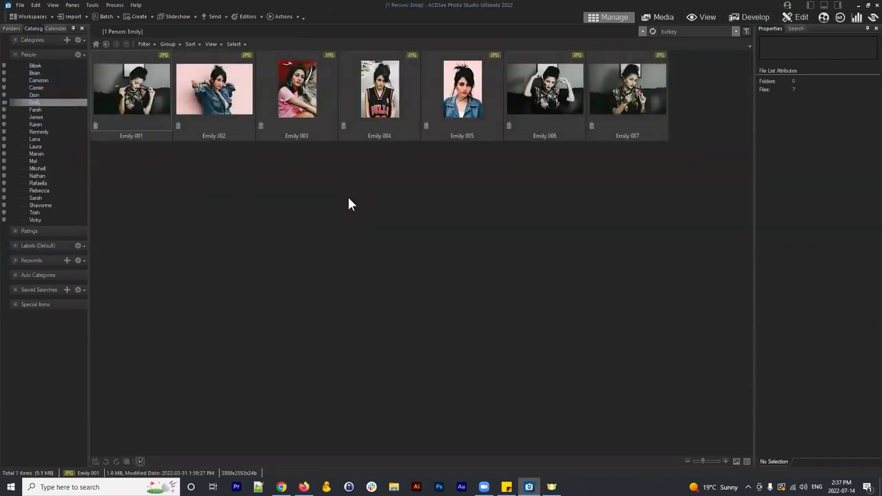
# Select the second photo in the person's file list to show its Organize properties.
pyautogui.moveTo(658, 179); pyautogui.dragTo(141, 89)
pyautogui.click(311, 209)
pyautogui.click(343, 218)
pyautogui.click(493, 114)
pyautogui.click(178, 100)
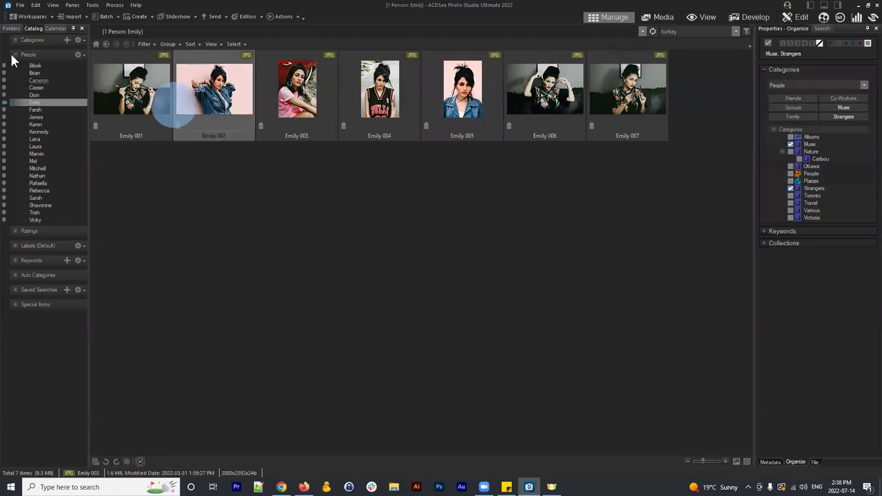
# Collapse the catalog's People group, expand its Categories group, and collapse the Categories section in the photo's properties.
pyautogui.click(18, 54)
pyautogui.click(13, 41)
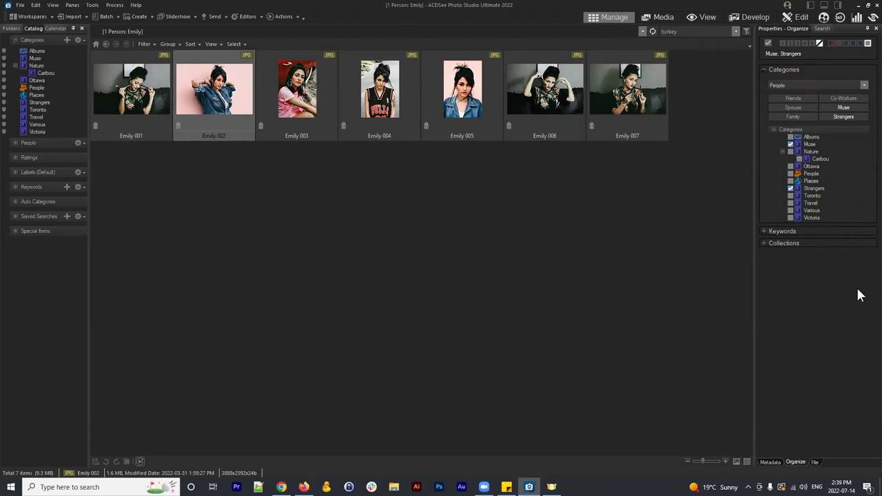
pyautogui.click(812, 297)
pyautogui.click(854, 313)
pyautogui.click(766, 70)
# Show the photo's metadata properties in the Default Metadata View and expand the IPTC section.
pyautogui.click(767, 463)
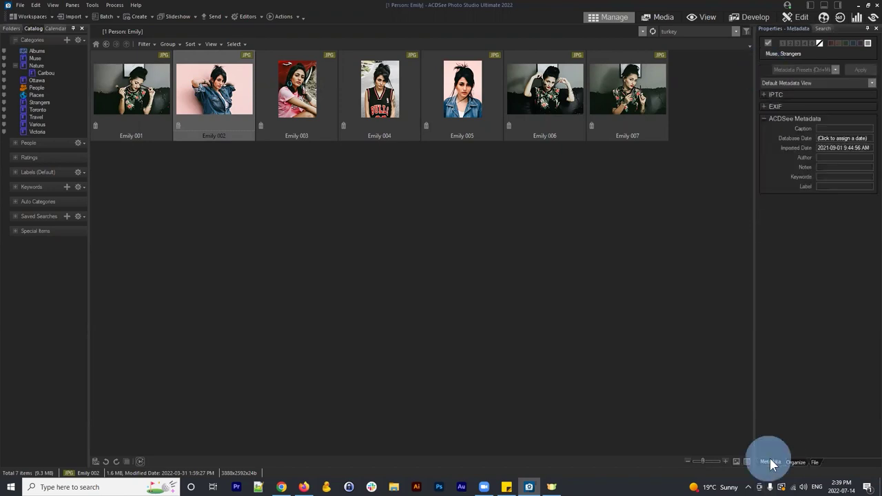
pyautogui.click(768, 82)
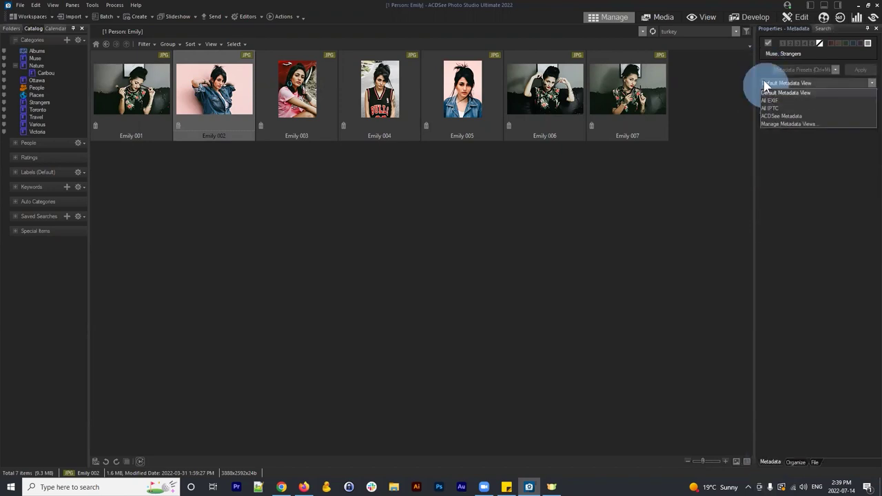
pyautogui.click(767, 97)
pyautogui.click(767, 95)
# Examine the photo's IPTC content fields, in particular the Keywords field.
pyautogui.click(839, 151)
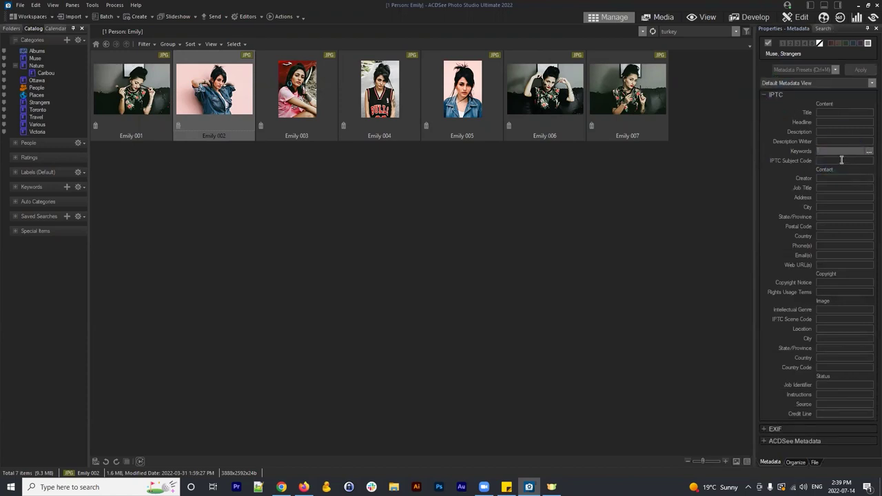
pyautogui.click(845, 153)
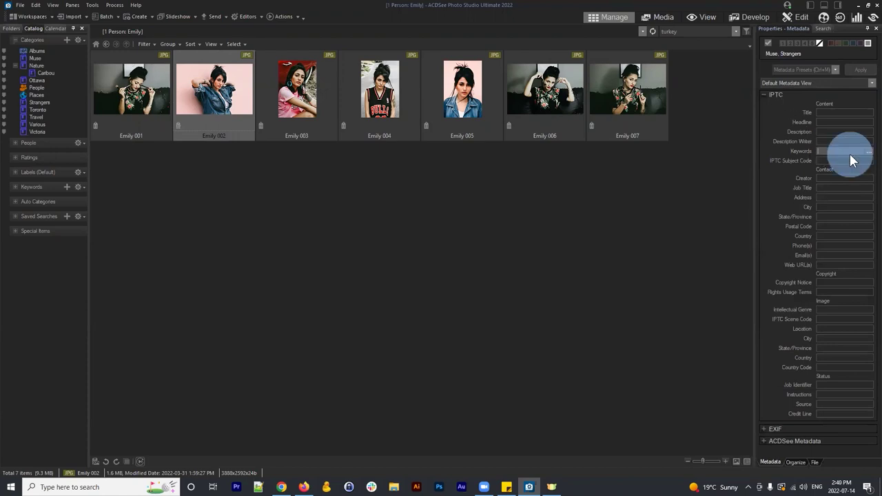
pyautogui.click(782, 95)
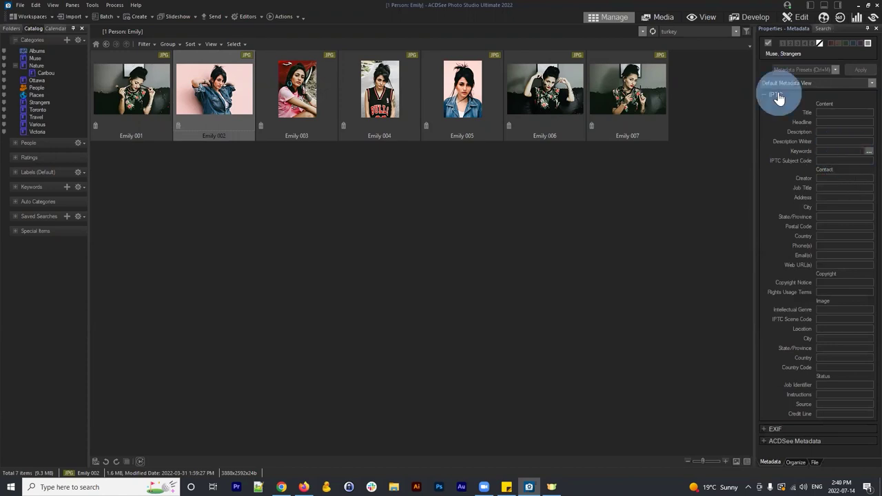
pyautogui.click(781, 96)
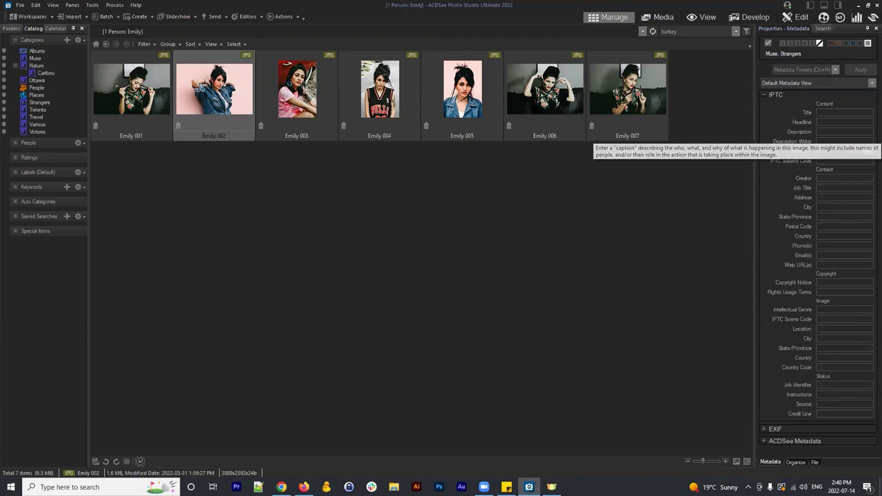
pyautogui.click(841, 151)
pyautogui.click(832, 151)
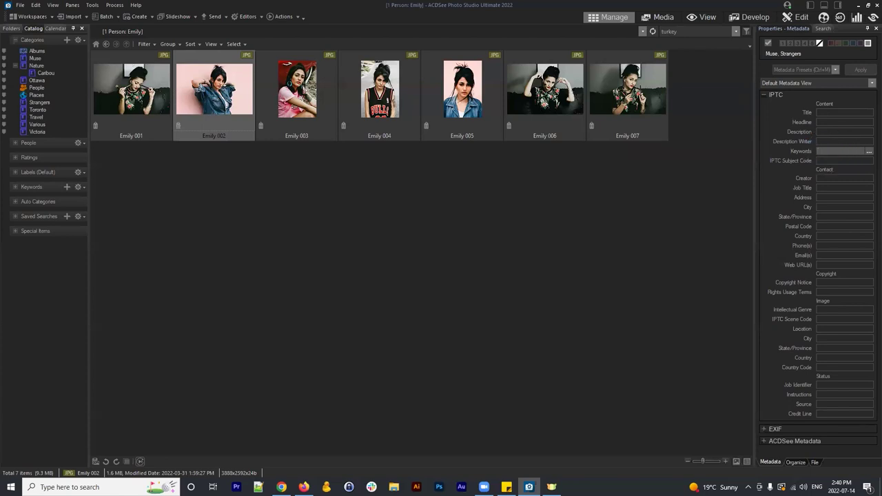
pyautogui.click(830, 150)
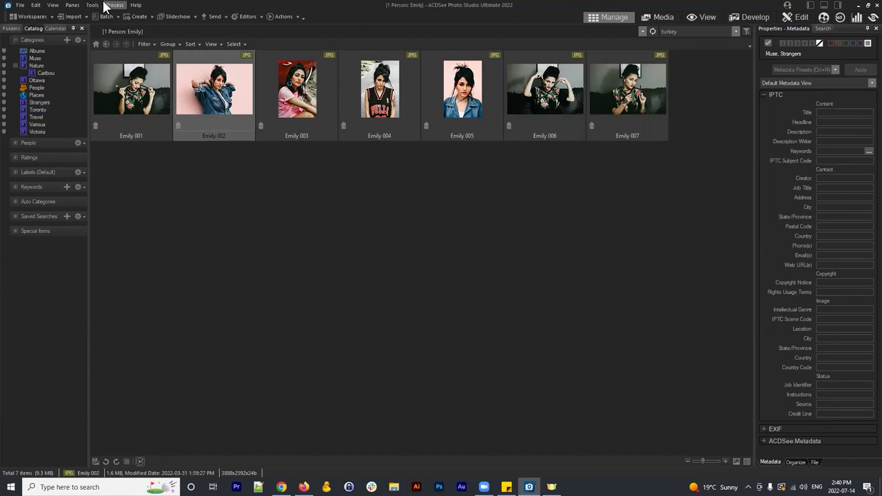
# Look over the options for embedding ACDSee metadata in all or selected files, and leave them without choosing any.
pyautogui.click(73, 6)
pyautogui.moveTo(92, 6)
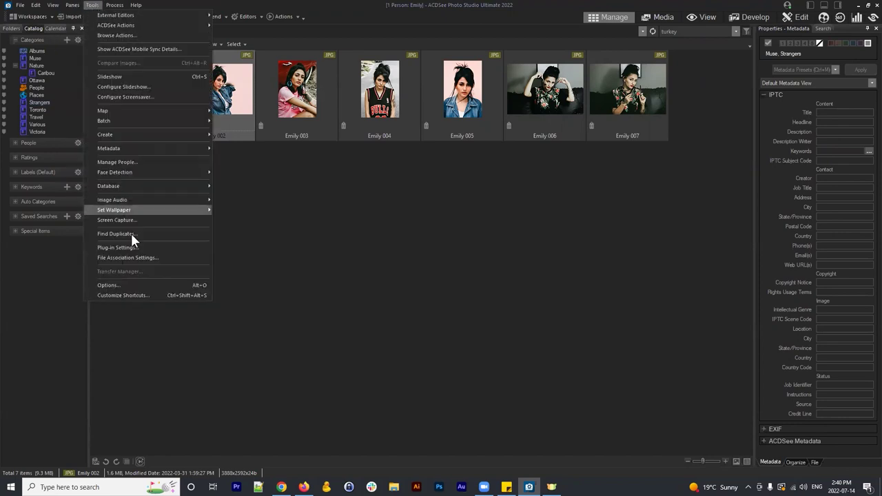
pyautogui.moveTo(117, 185)
pyautogui.click(122, 148)
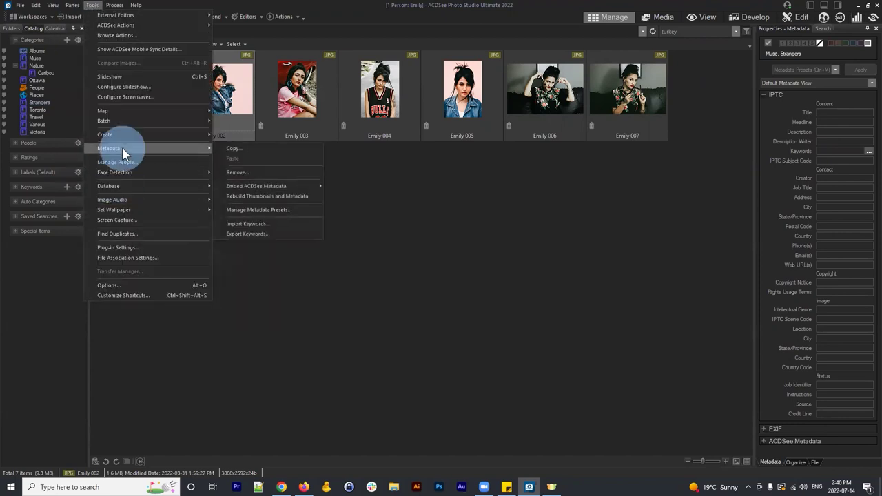
pyautogui.moveTo(300, 186)
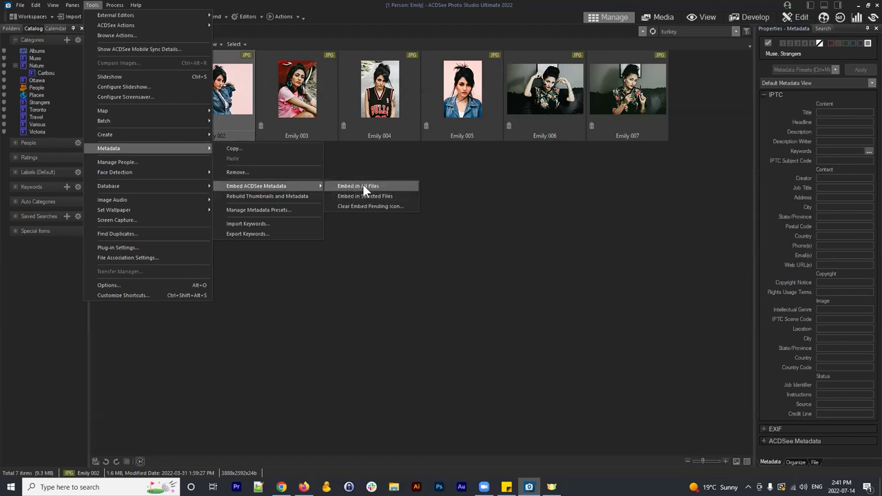
pyautogui.click(509, 193)
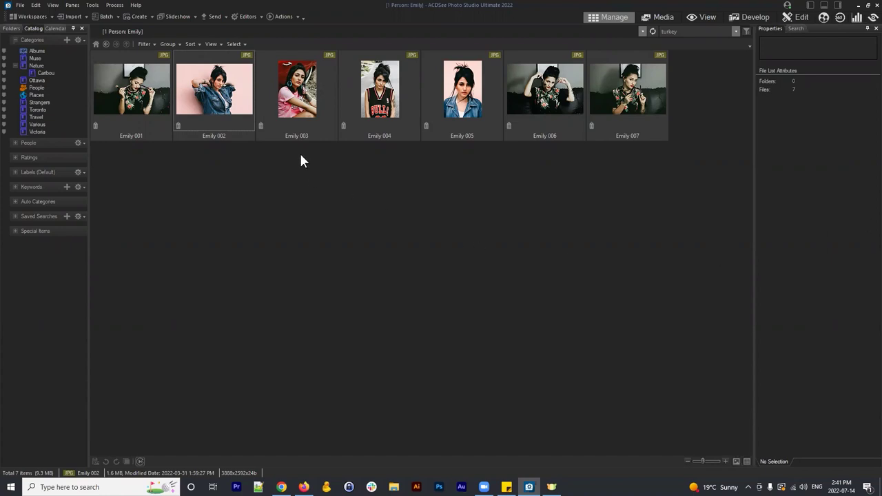
# Open the Greyscale folder inside Pictures and look over the basketball hoop photo's IPTC metadata, collapsing the section when done.
pyautogui.click(19, 41)
pyautogui.click(11, 29)
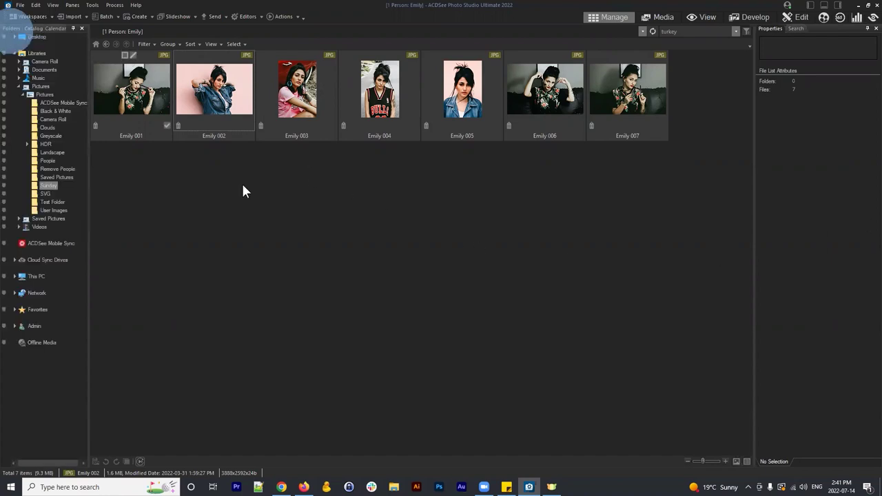
pyautogui.click(46, 95)
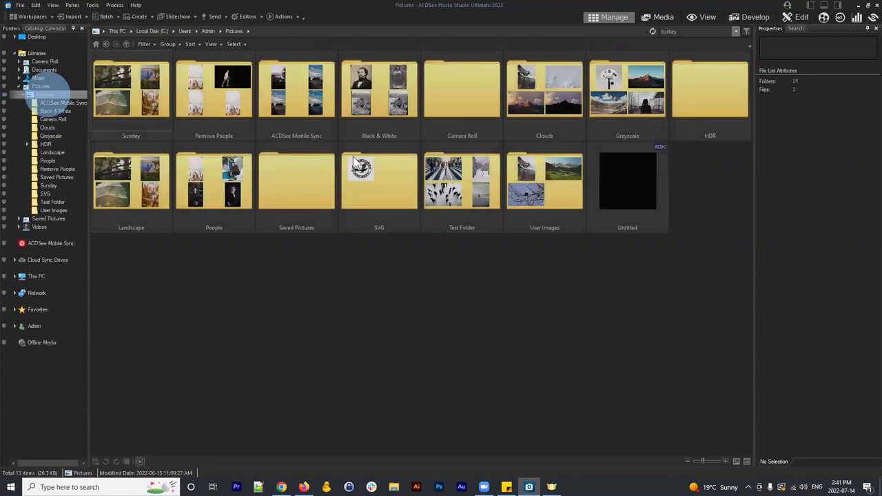
pyautogui.click(510, 372)
pyautogui.click(433, 89)
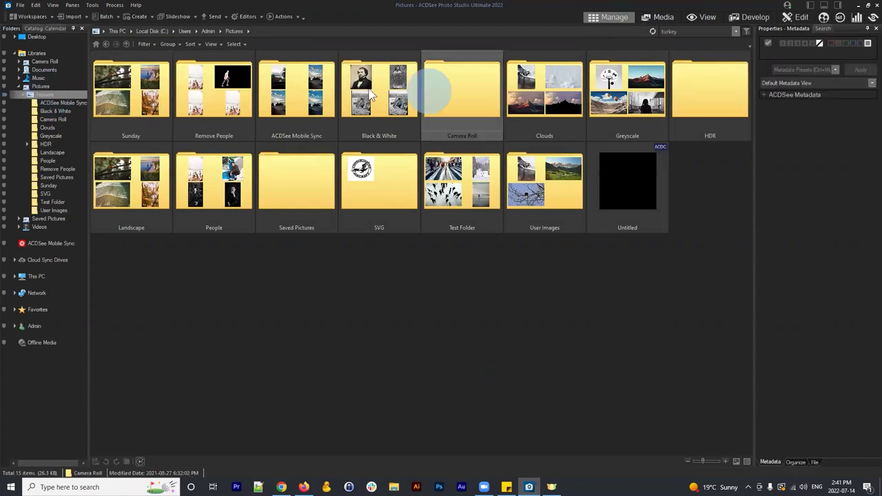
pyautogui.click(629, 68)
pyautogui.doubleClick(629, 81)
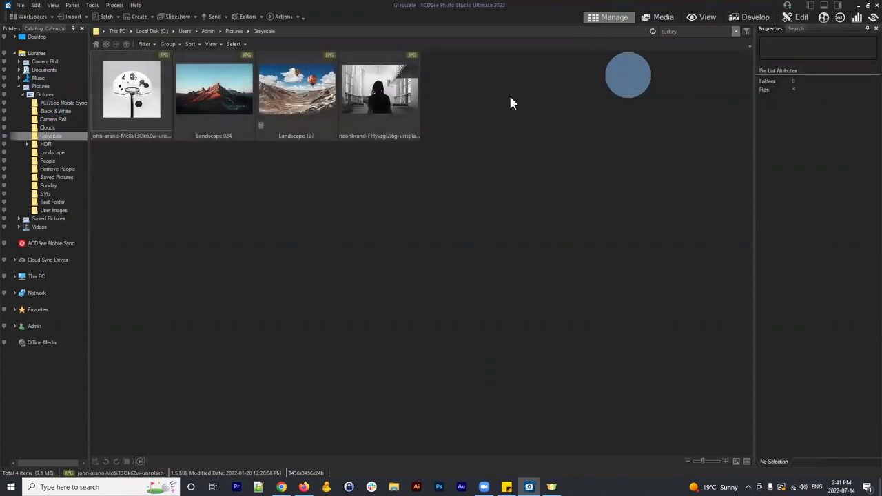
pyautogui.click(136, 83)
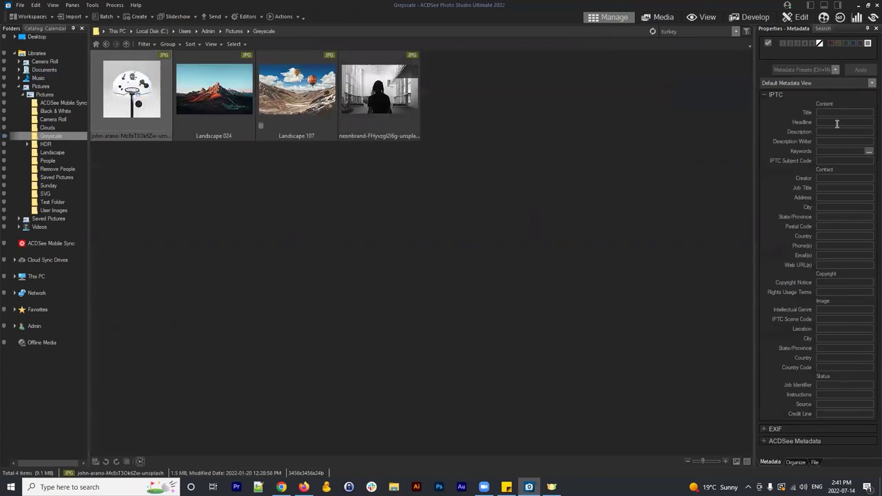
pyautogui.click(766, 98)
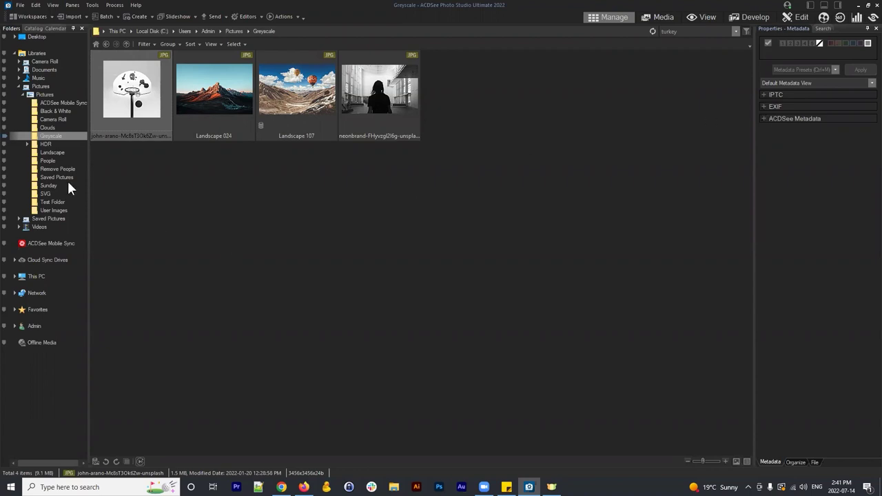
# Return to the Sunday folder, select canada_caribou-nov17th-003 and look over its assigned categories and keywords.
pyautogui.click(47, 186)
pyautogui.click(296, 94)
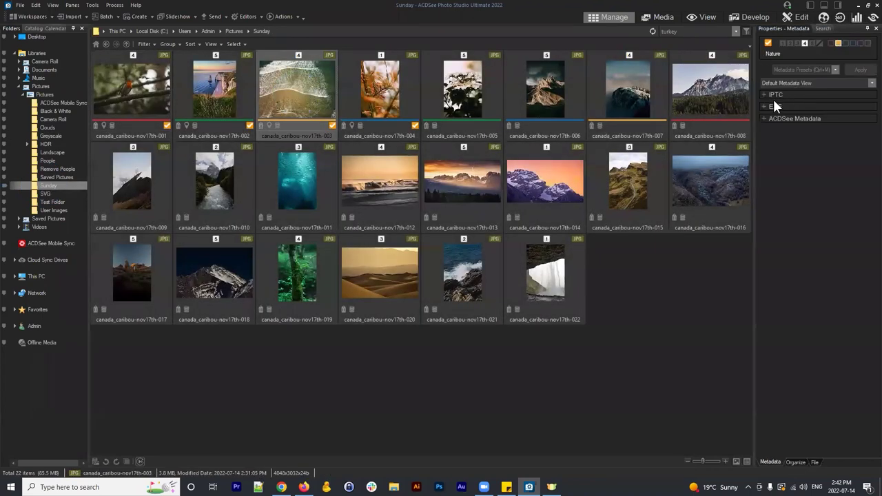
pyautogui.click(798, 463)
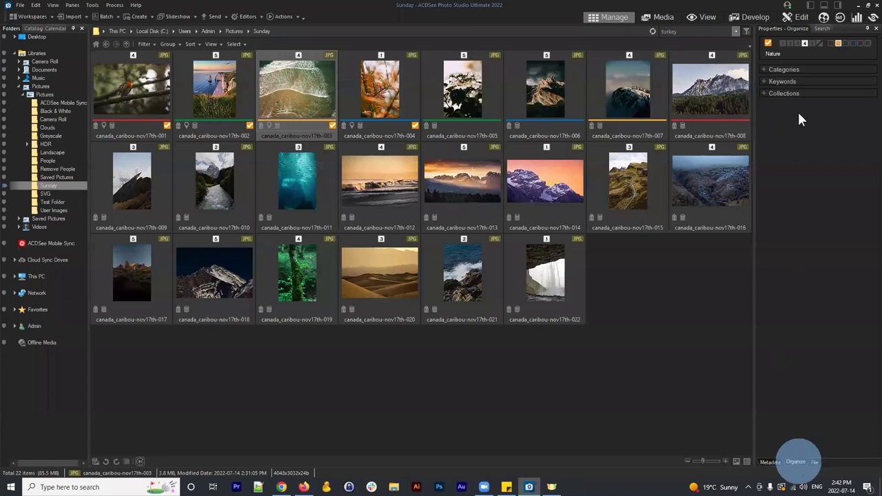
pyautogui.click(766, 71)
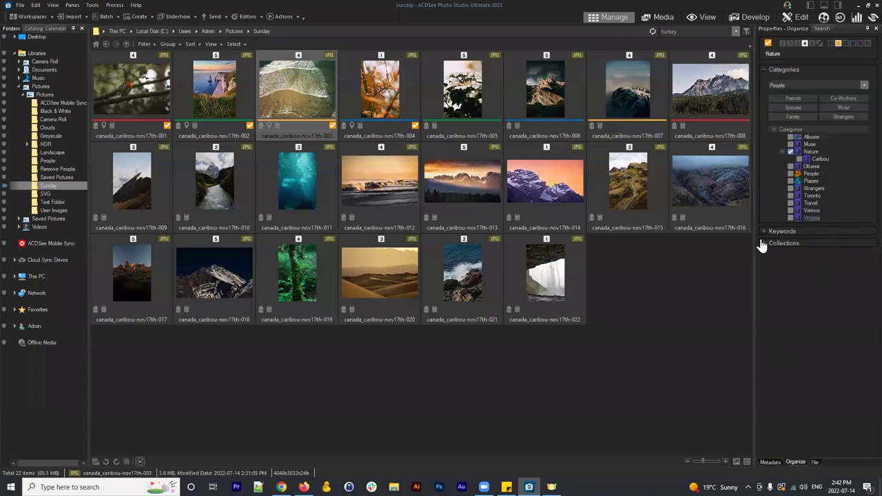
pyautogui.click(766, 231)
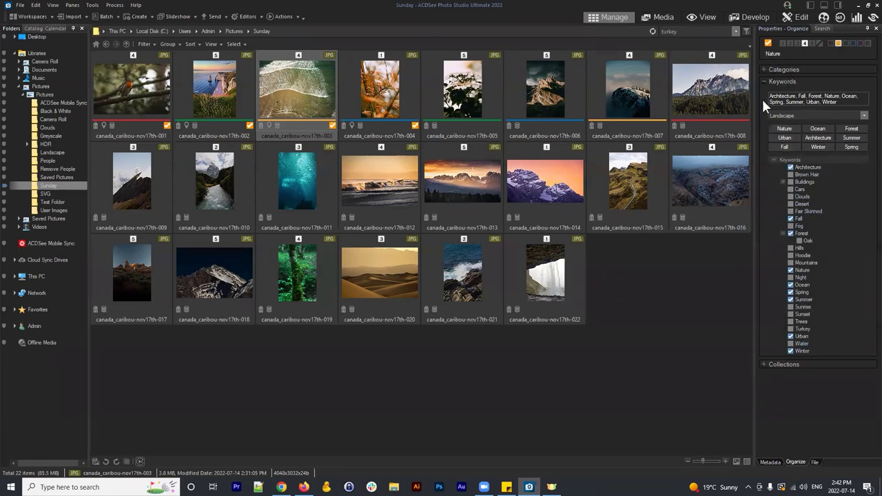
pyautogui.click(765, 69)
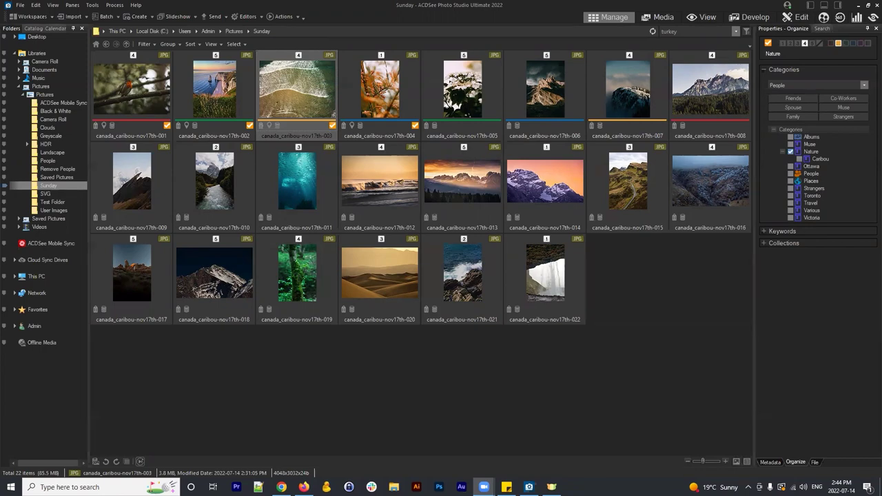
# Switch to Chrome, open the ACDSee YouTube channel in a new tab and pause its featured video.
pyautogui.click(282, 487)
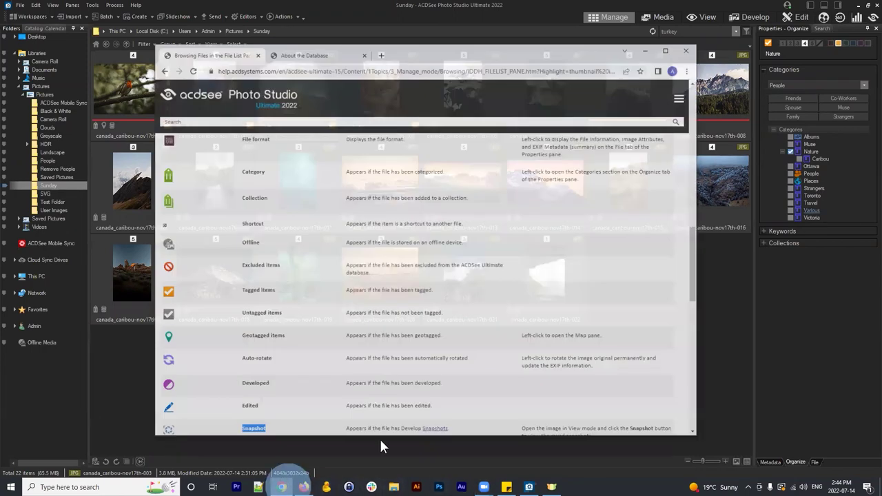
pyautogui.click(379, 39)
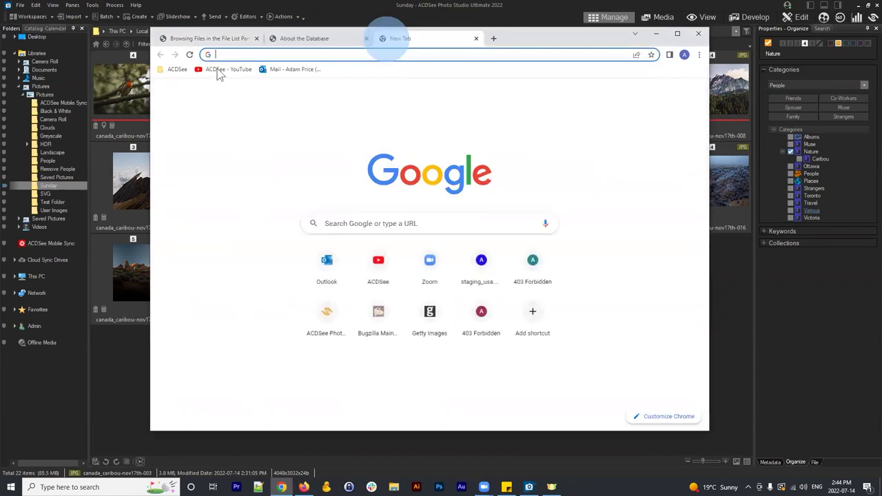
pyautogui.click(221, 64)
pyautogui.click(370, 55)
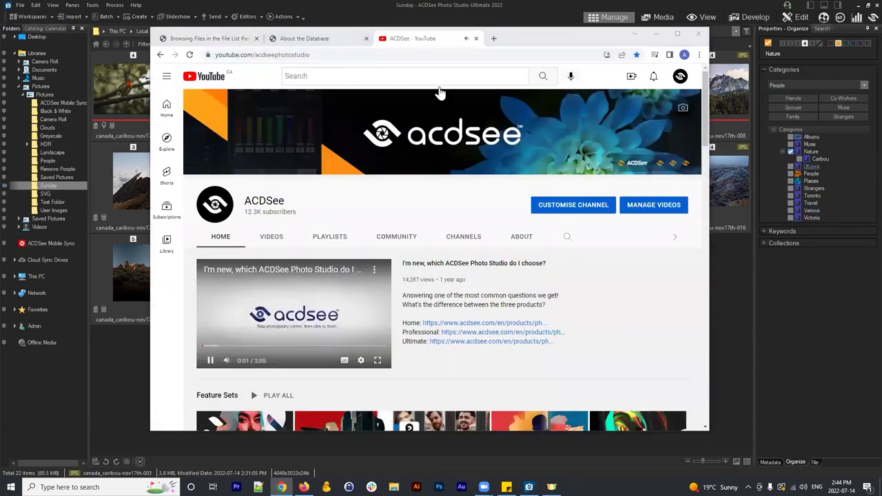
pyautogui.click(370, 40)
pyautogui.click(406, 39)
pyautogui.click(304, 314)
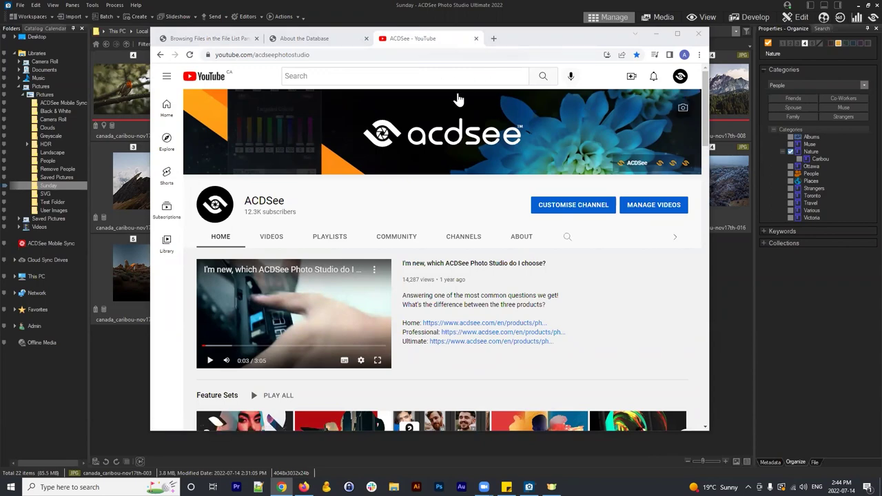
# Close the YouTube tab and return to the Sunday folder in ACDSee.
pyautogui.click(475, 38)
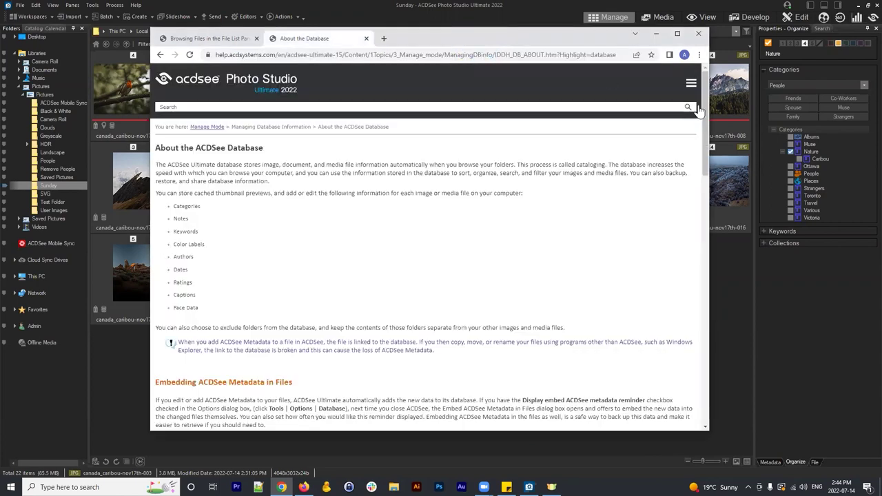
pyautogui.moveTo(498, 35); pyautogui.dragTo(477, 52)
pyautogui.click(470, 40)
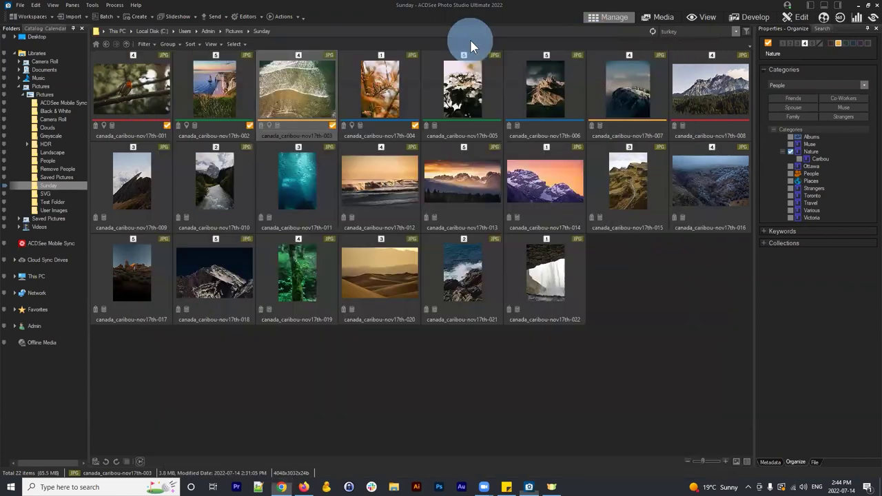